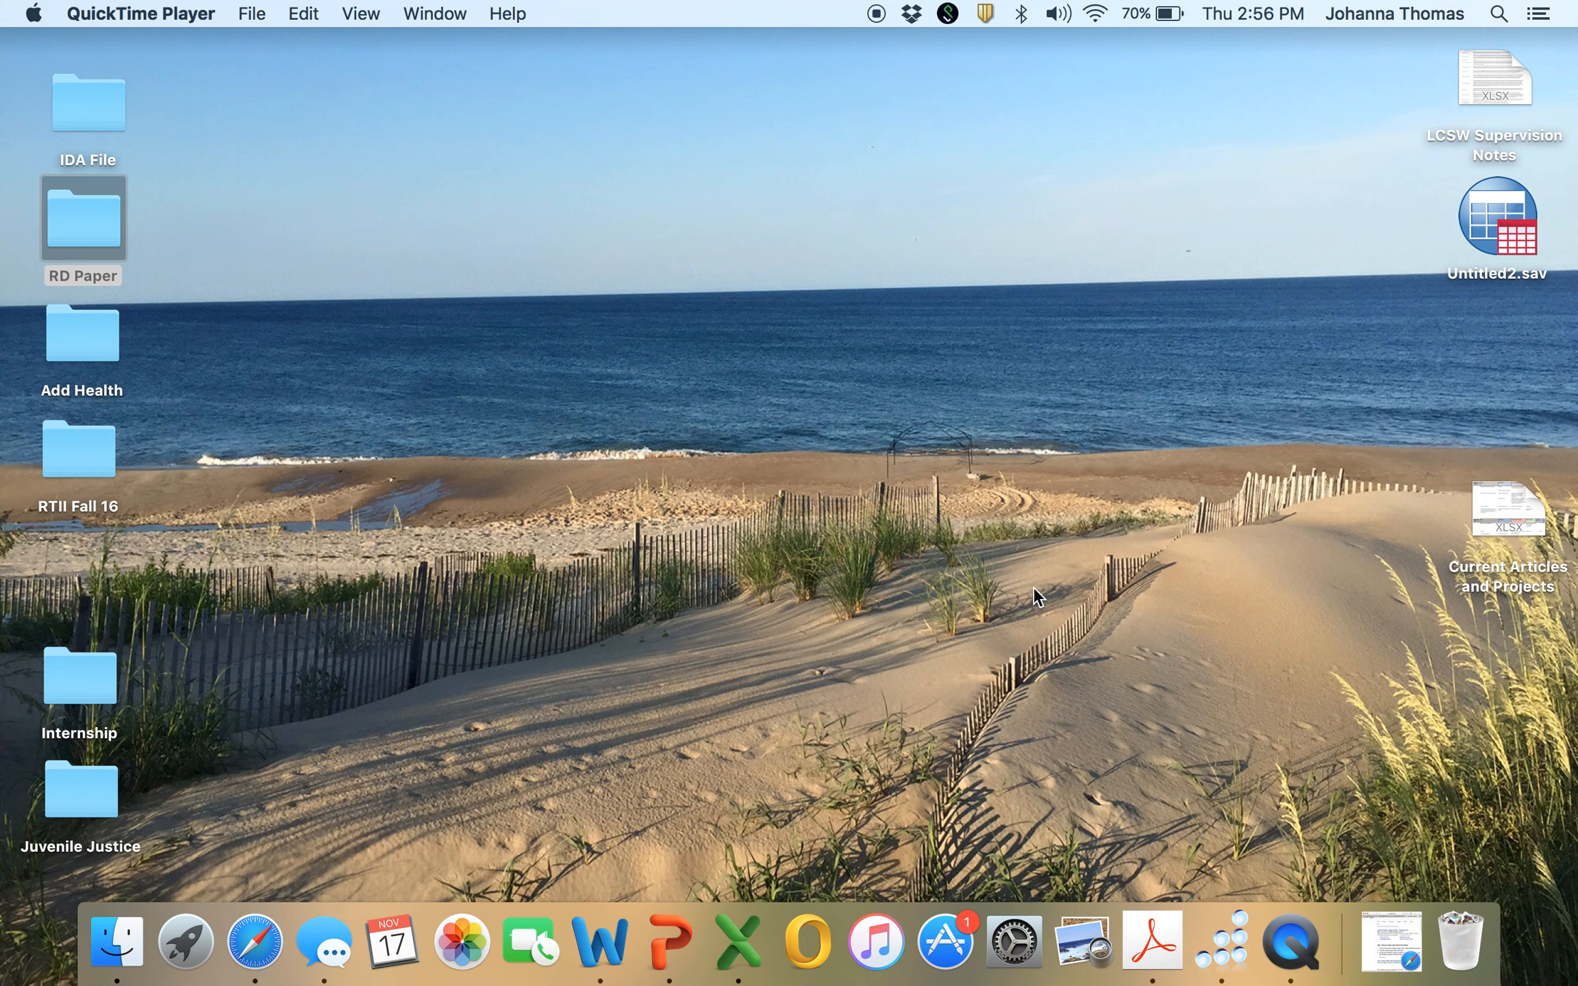
left_click(184, 933)
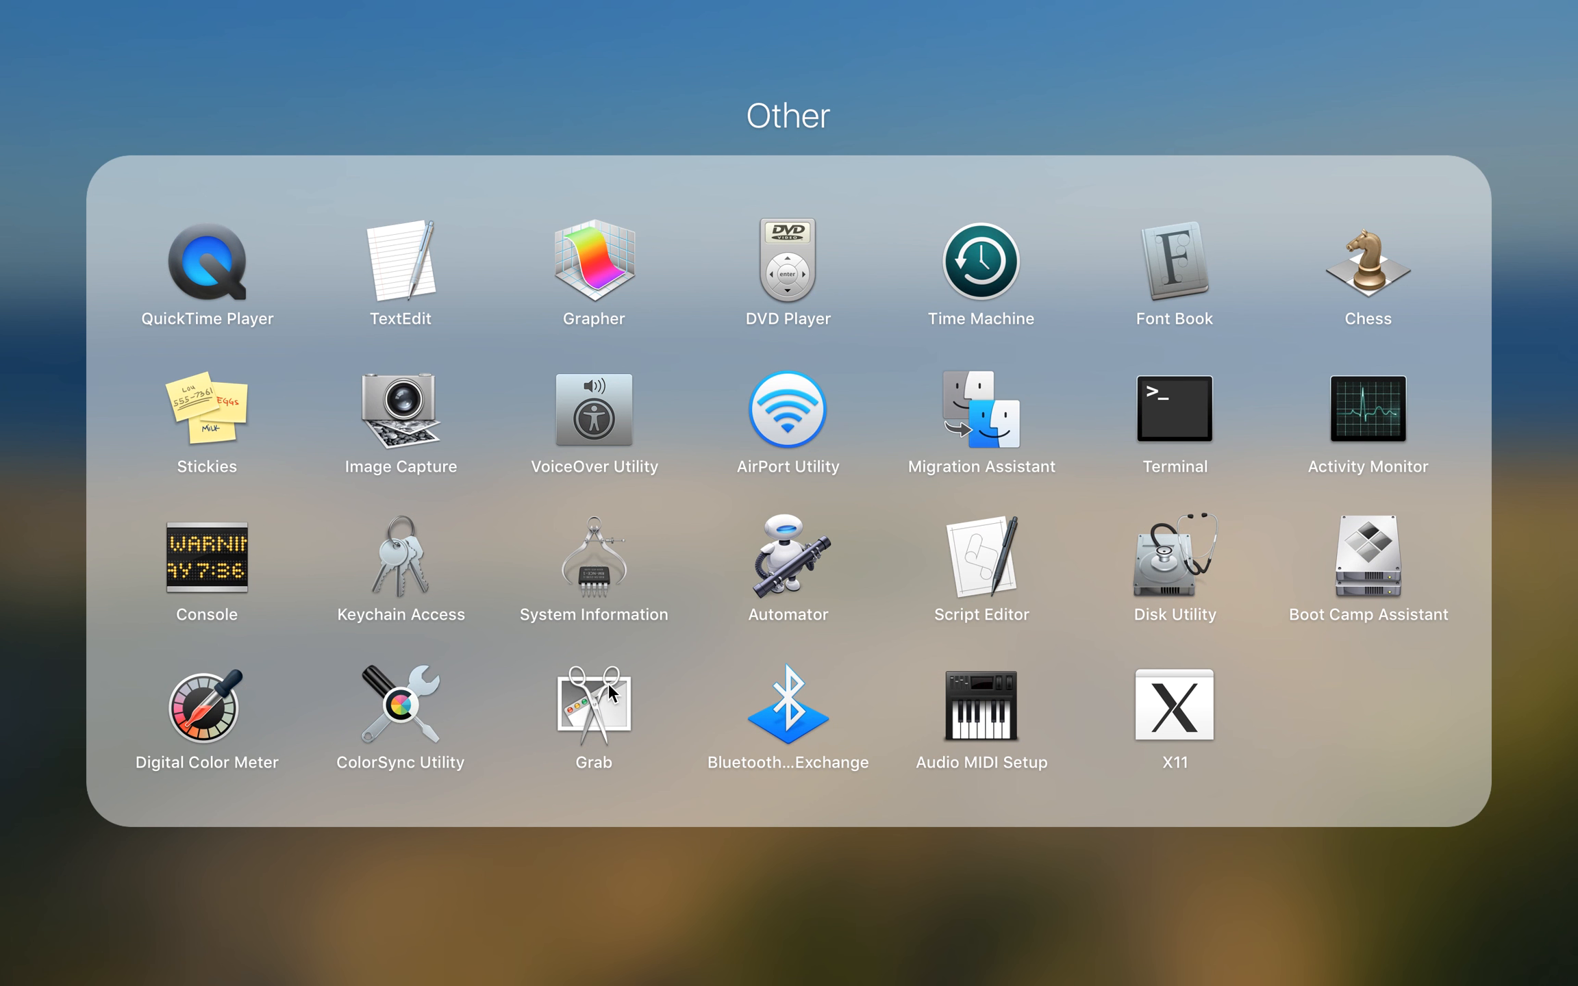
left_click(603, 911)
left_click(108, 956)
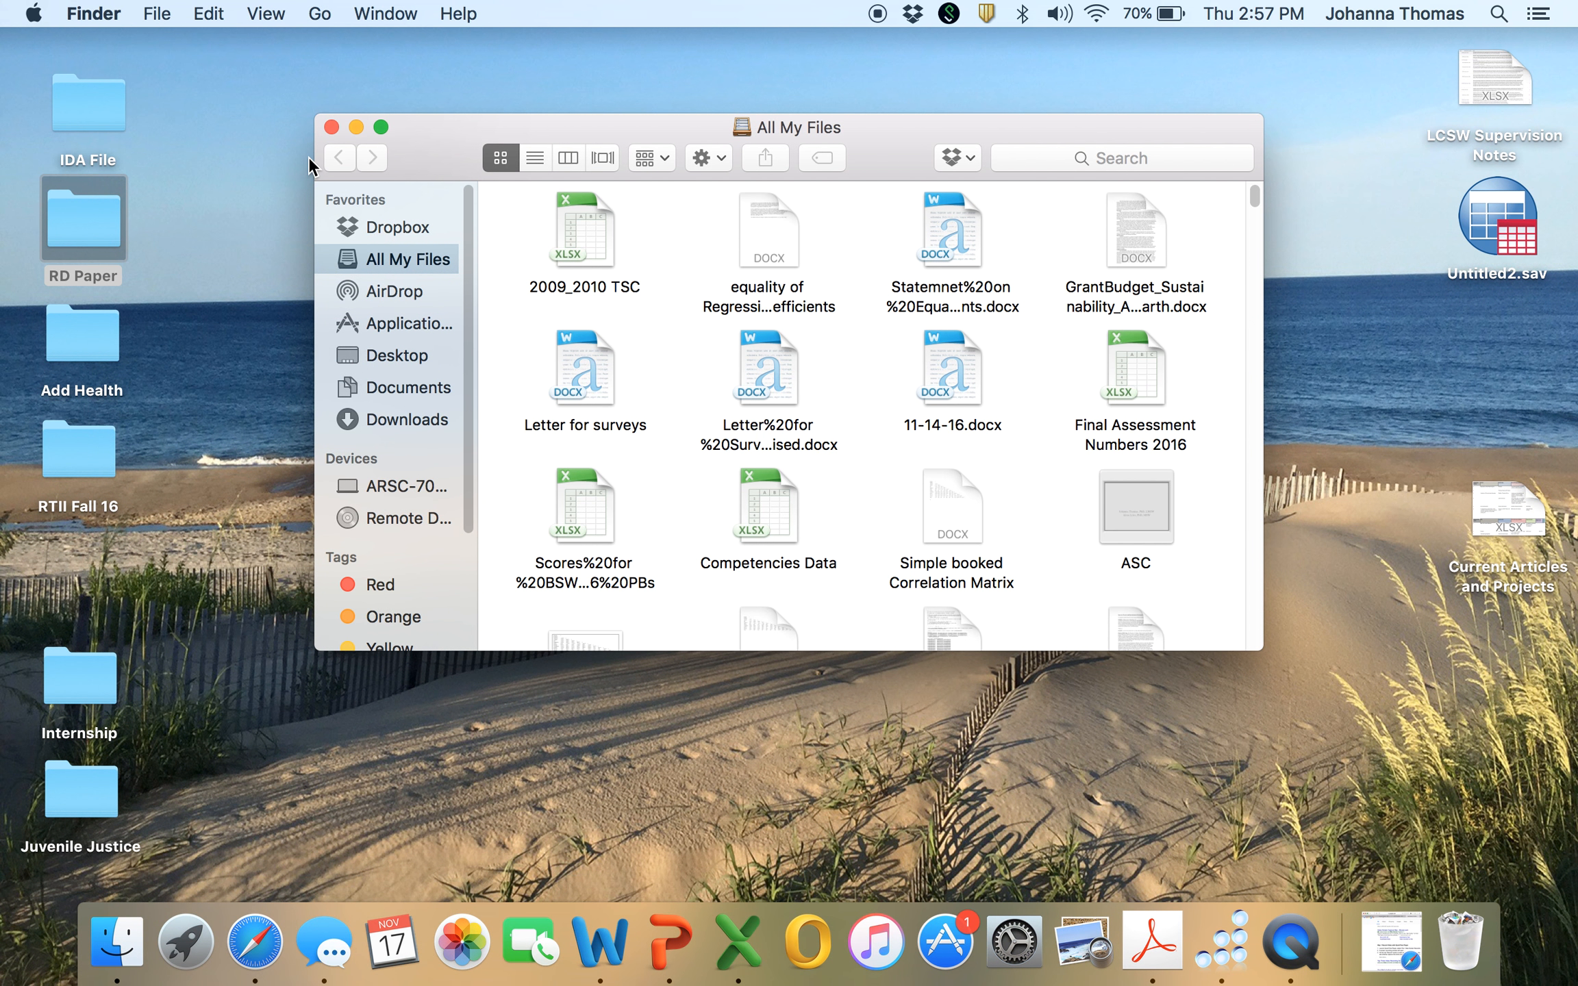
left_click(331, 127)
Launch SPSS Statistics from the IBM (Other) application group.
left_click(192, 926)
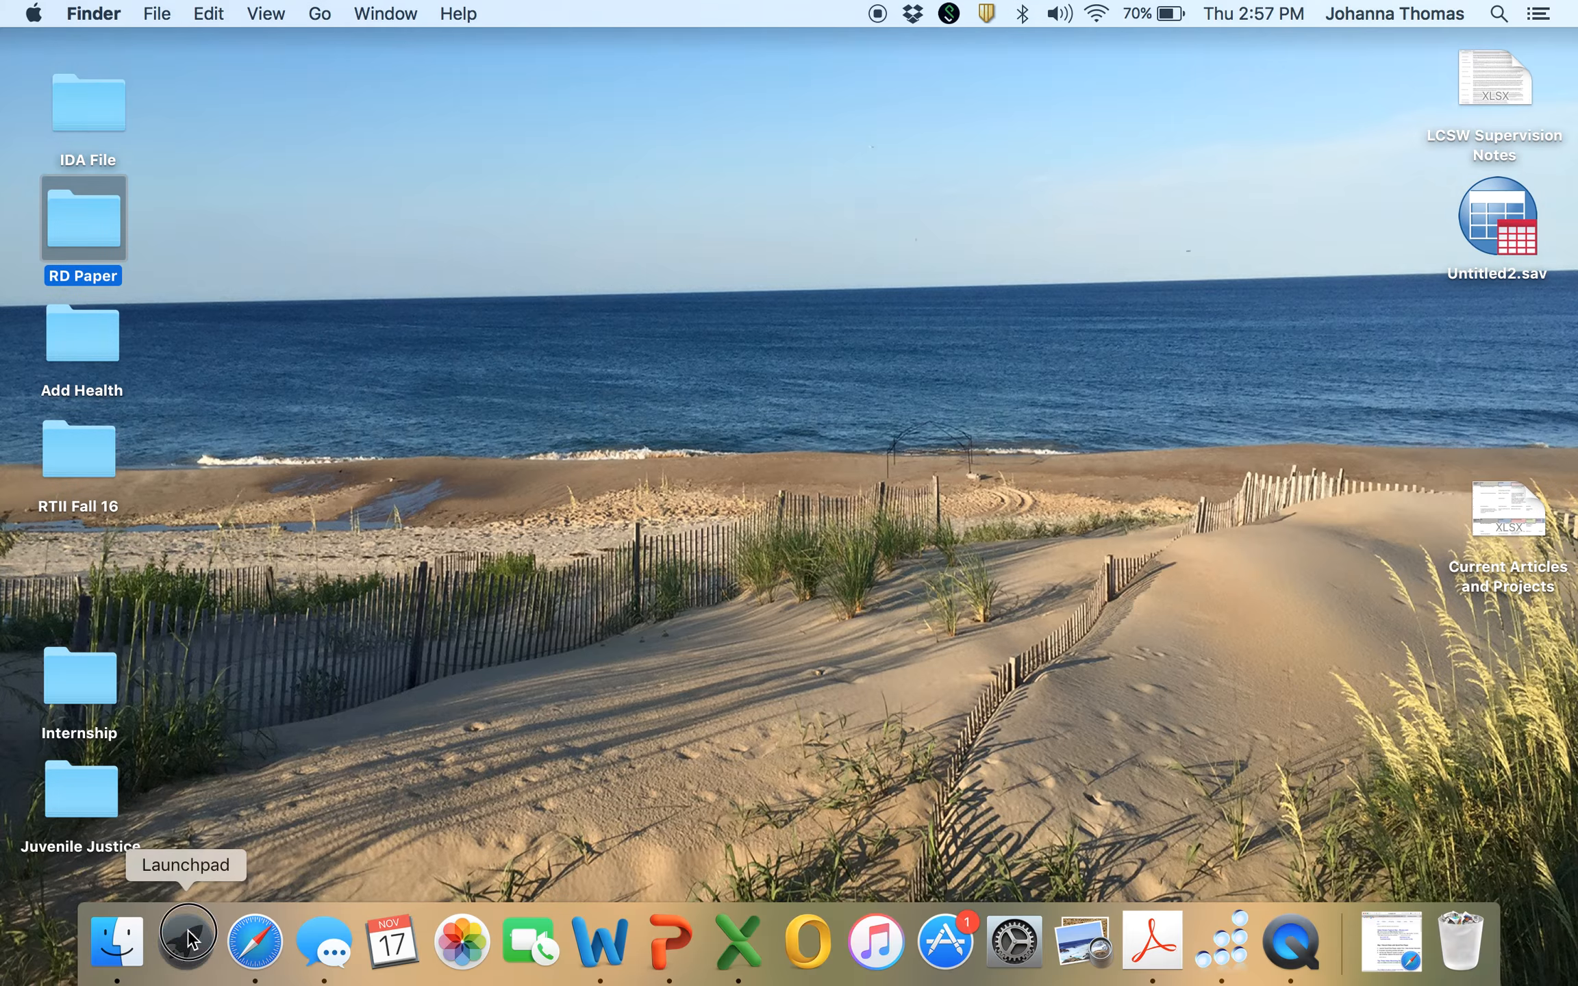
scroll(636, 709, "right", 5)
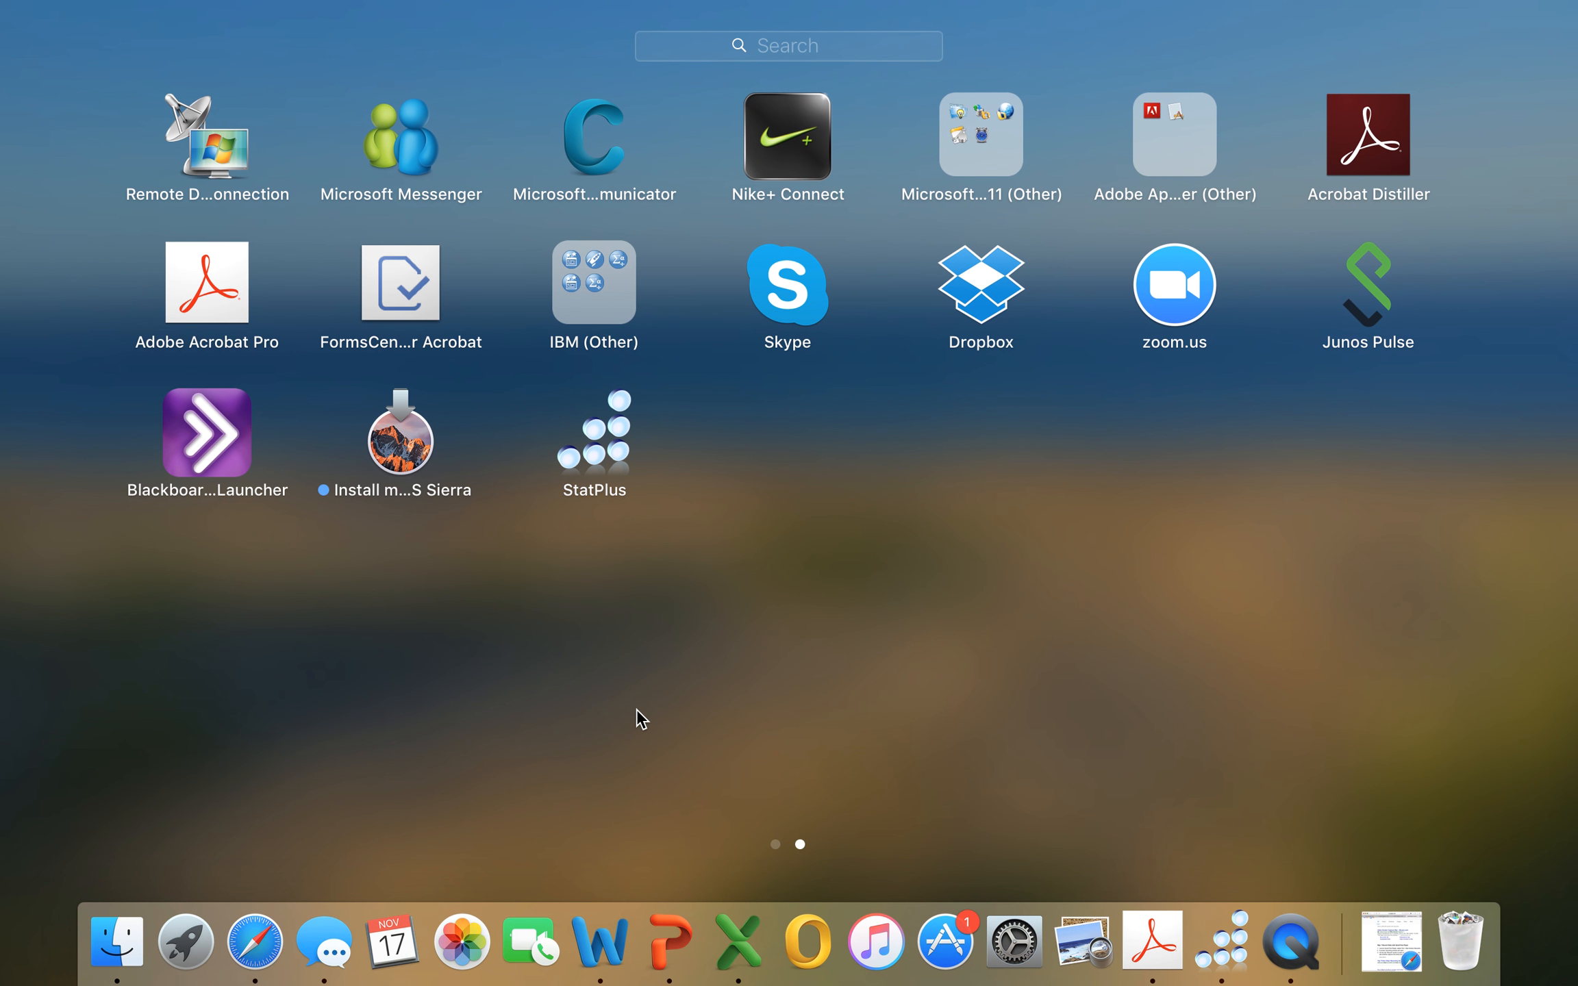
left_click(591, 311)
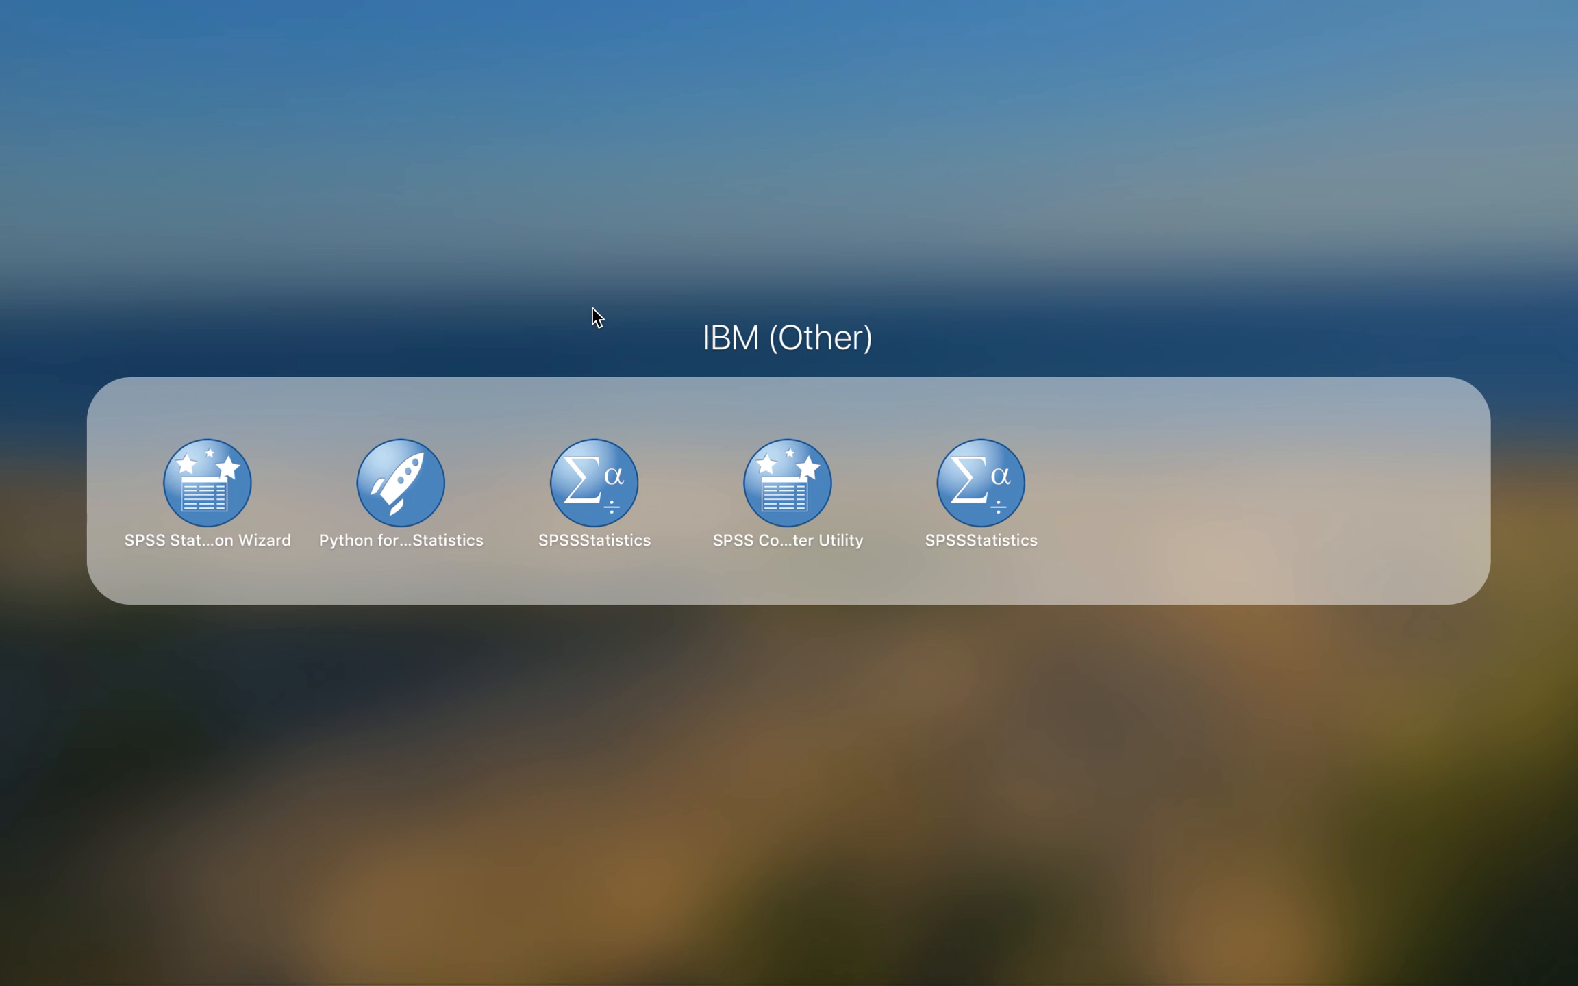
left_click(990, 500)
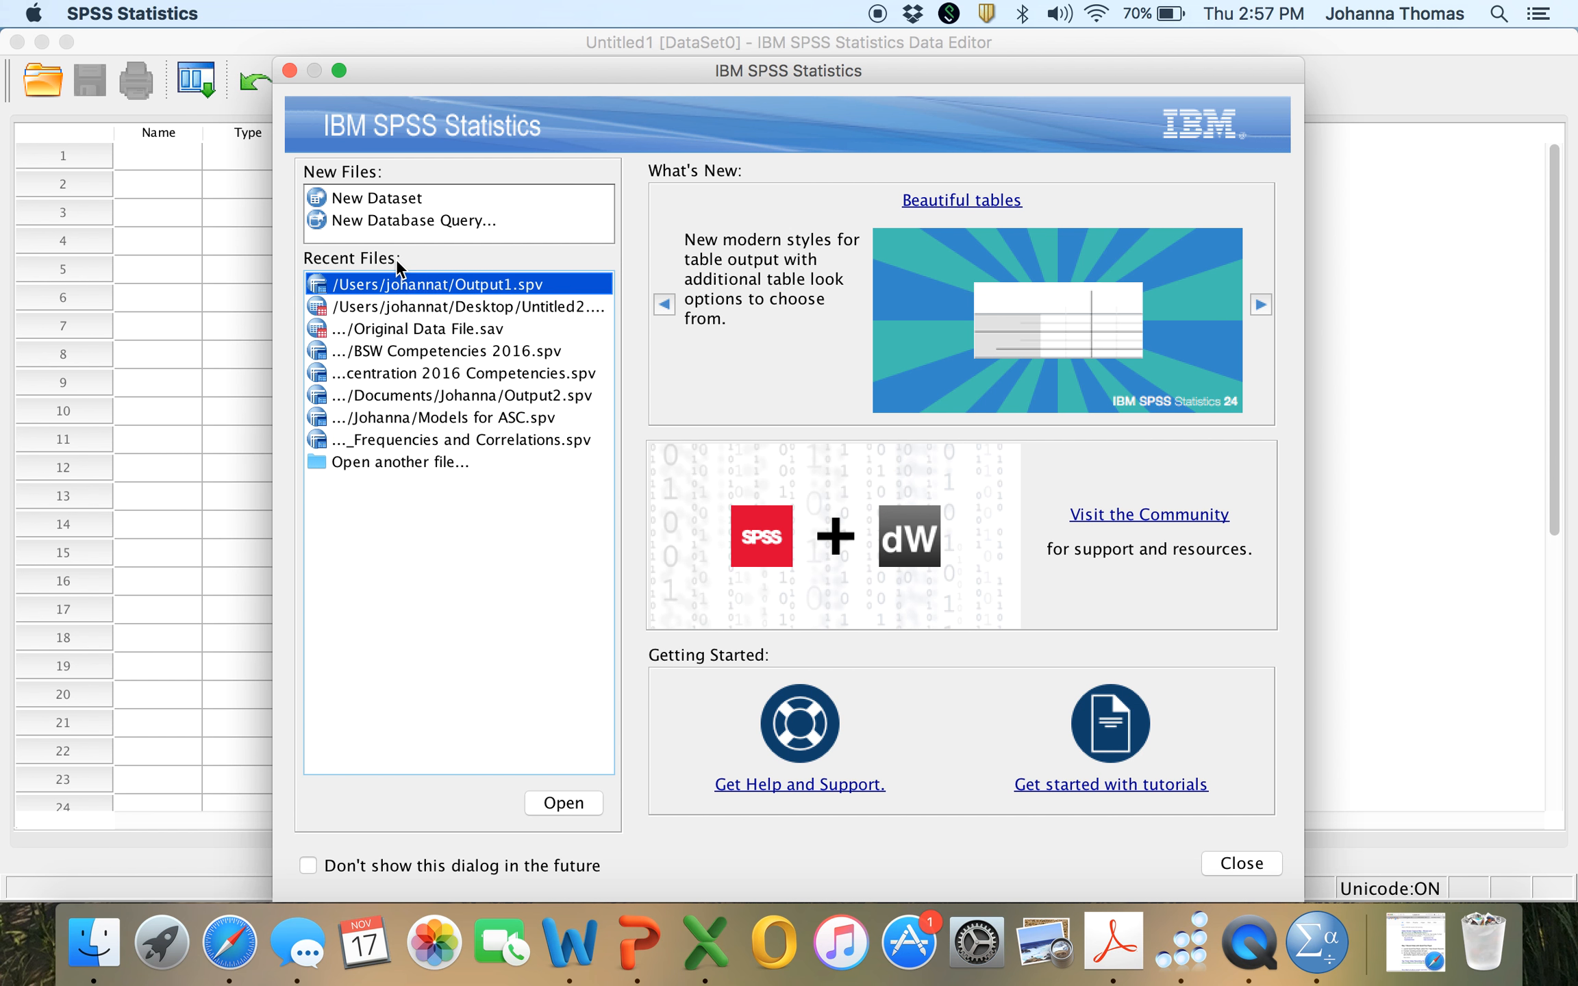
Create a new, empty dataset from the welcome dialog.
left_click(394, 197)
left_click(396, 198)
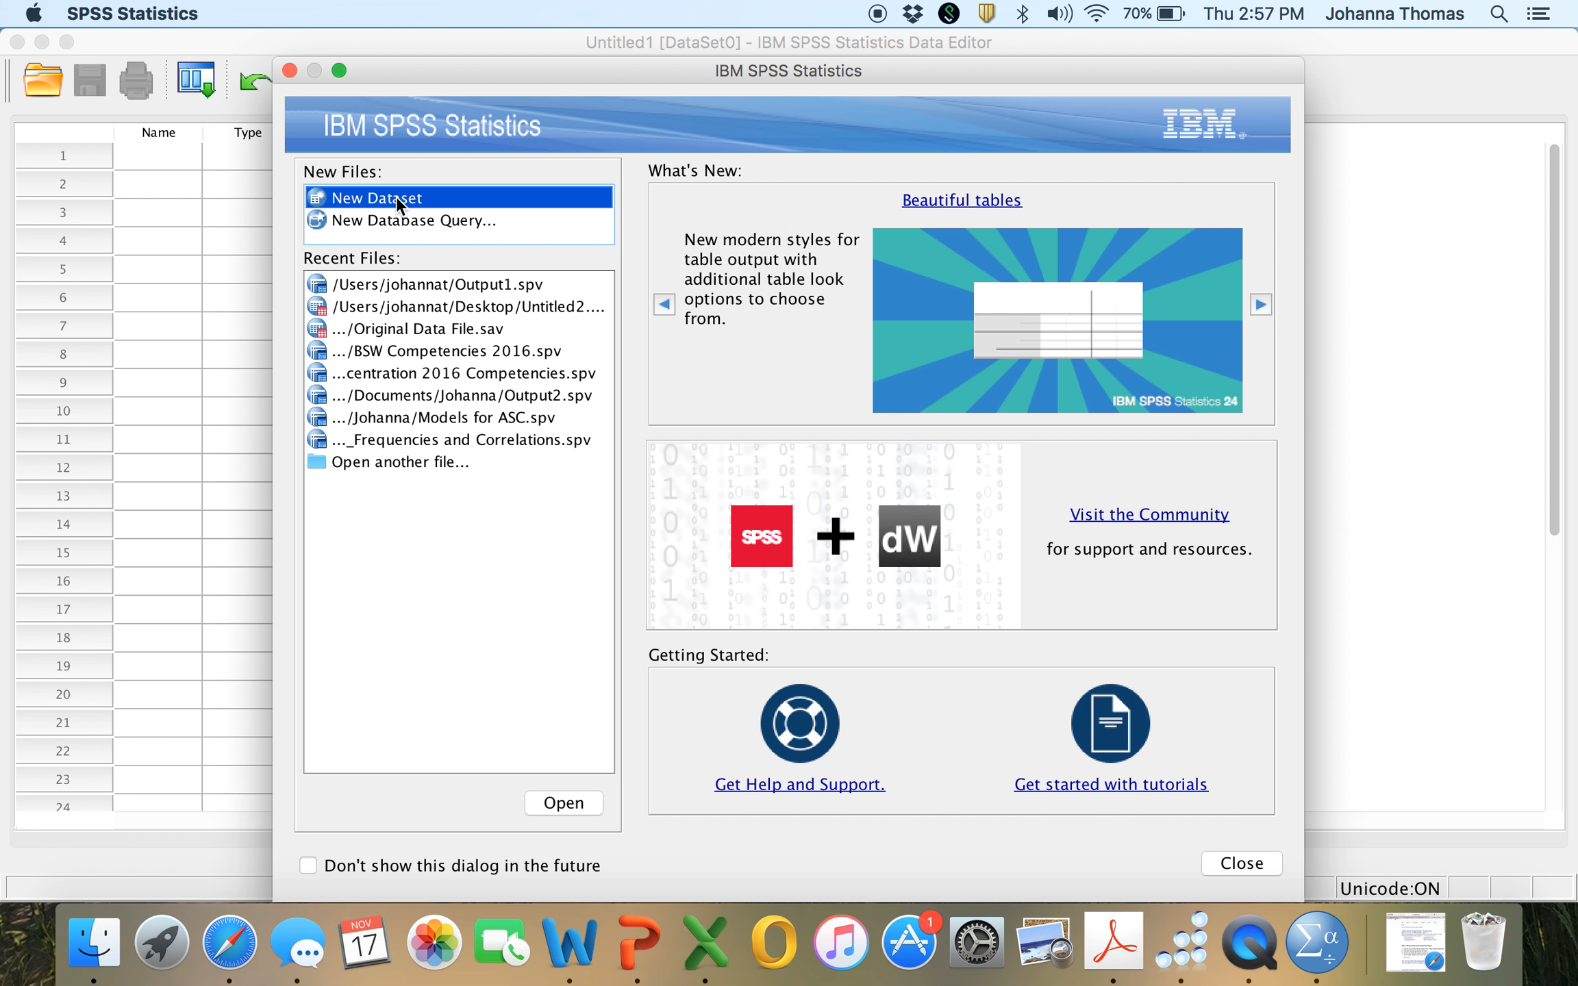
left_click(562, 803)
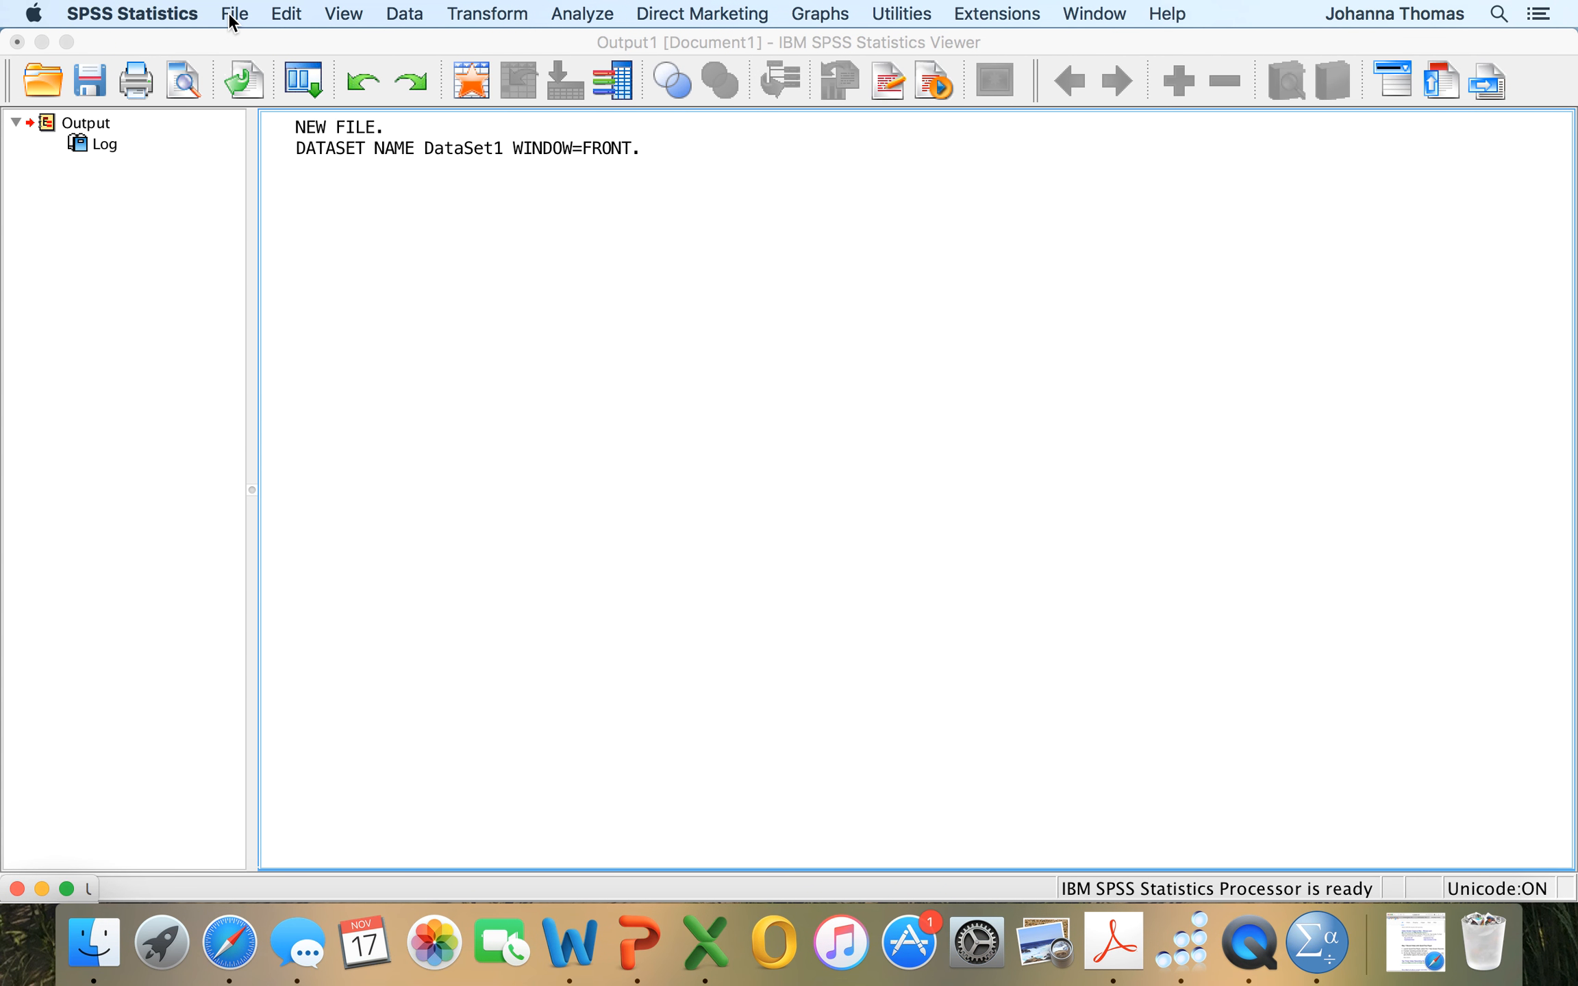
Start opening a data file and browse to the RD Paper folder on the Desktop.
left_click(233, 16)
mouse_move(330, 72)
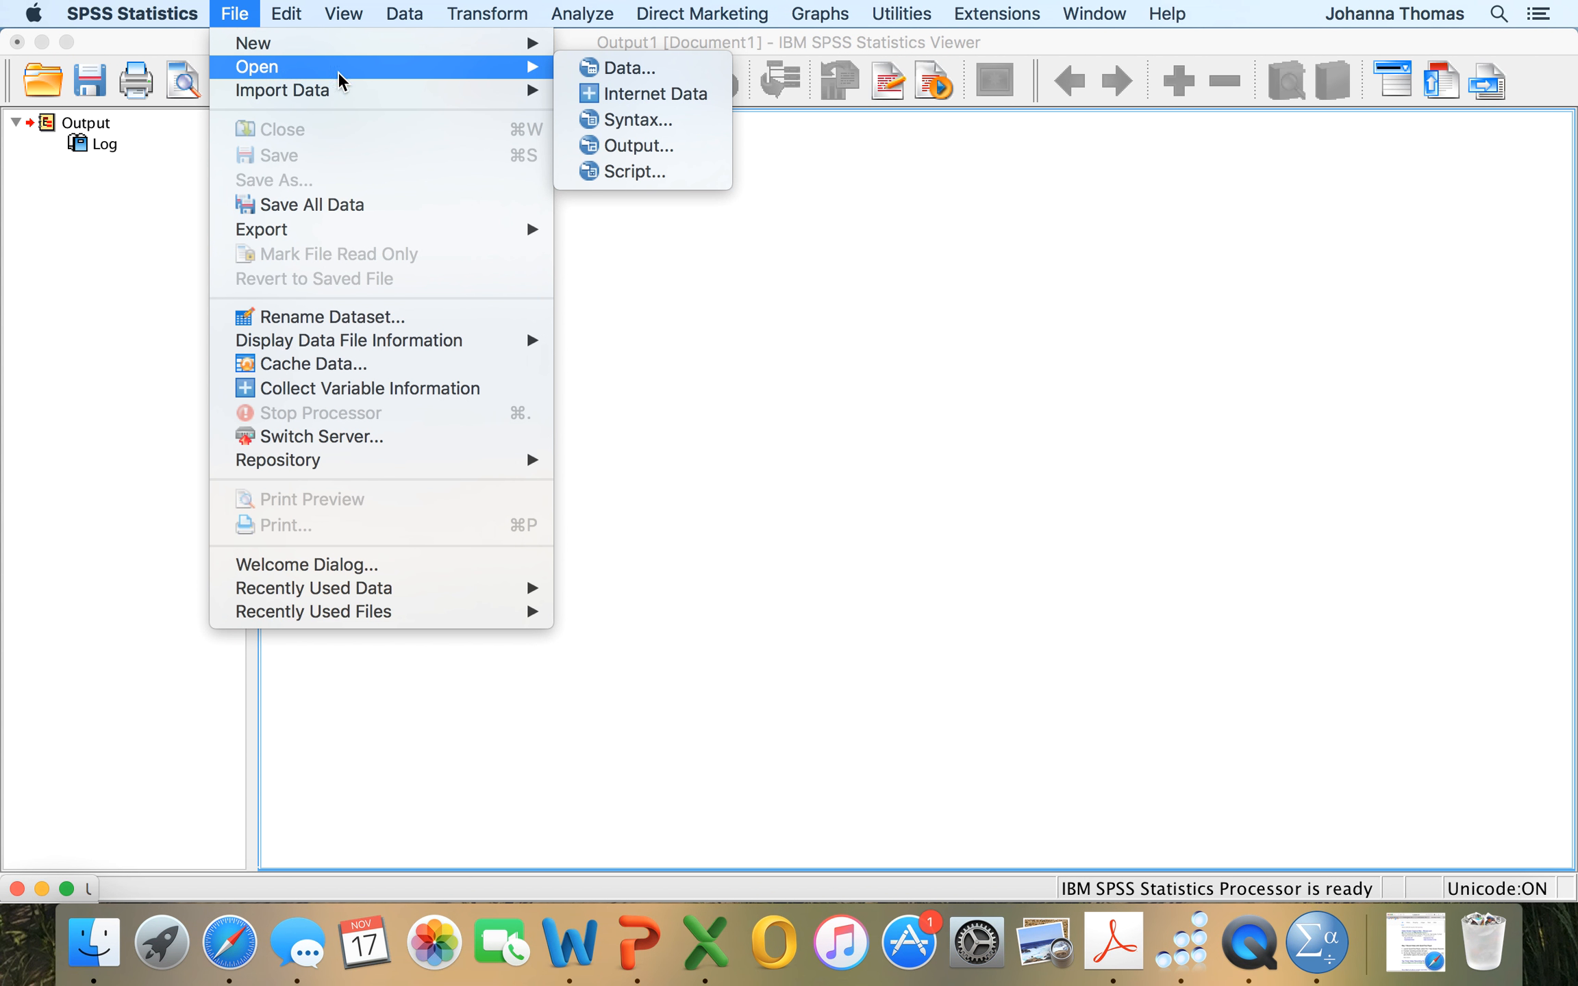
left_click(583, 71)
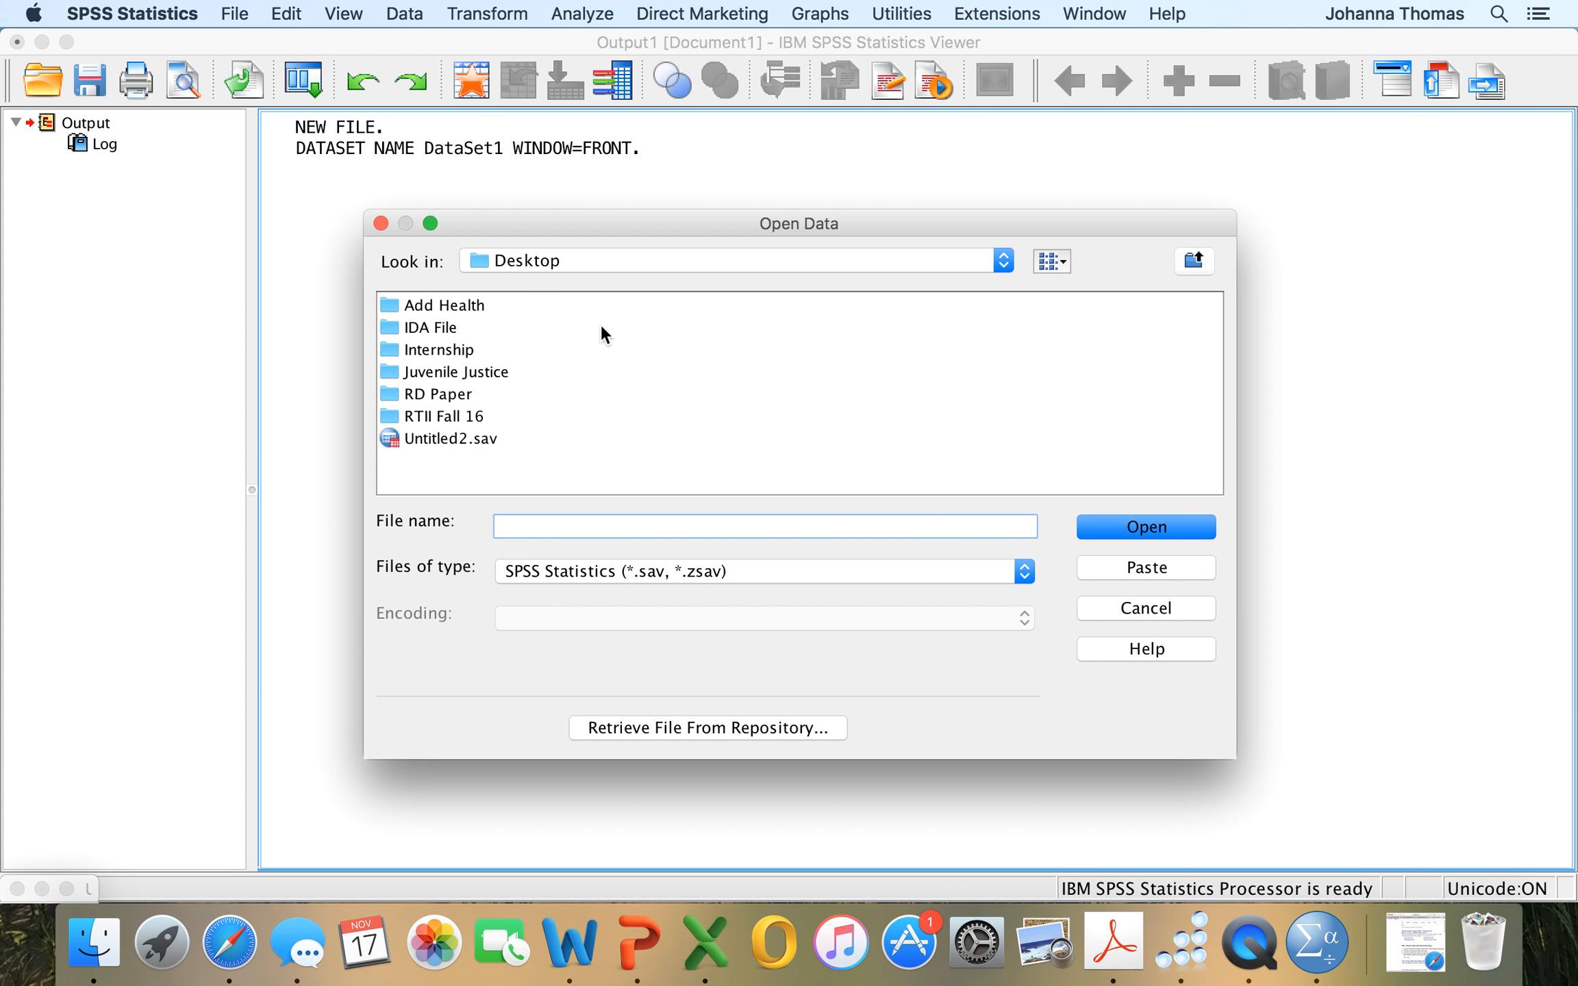
left_click(392, 398)
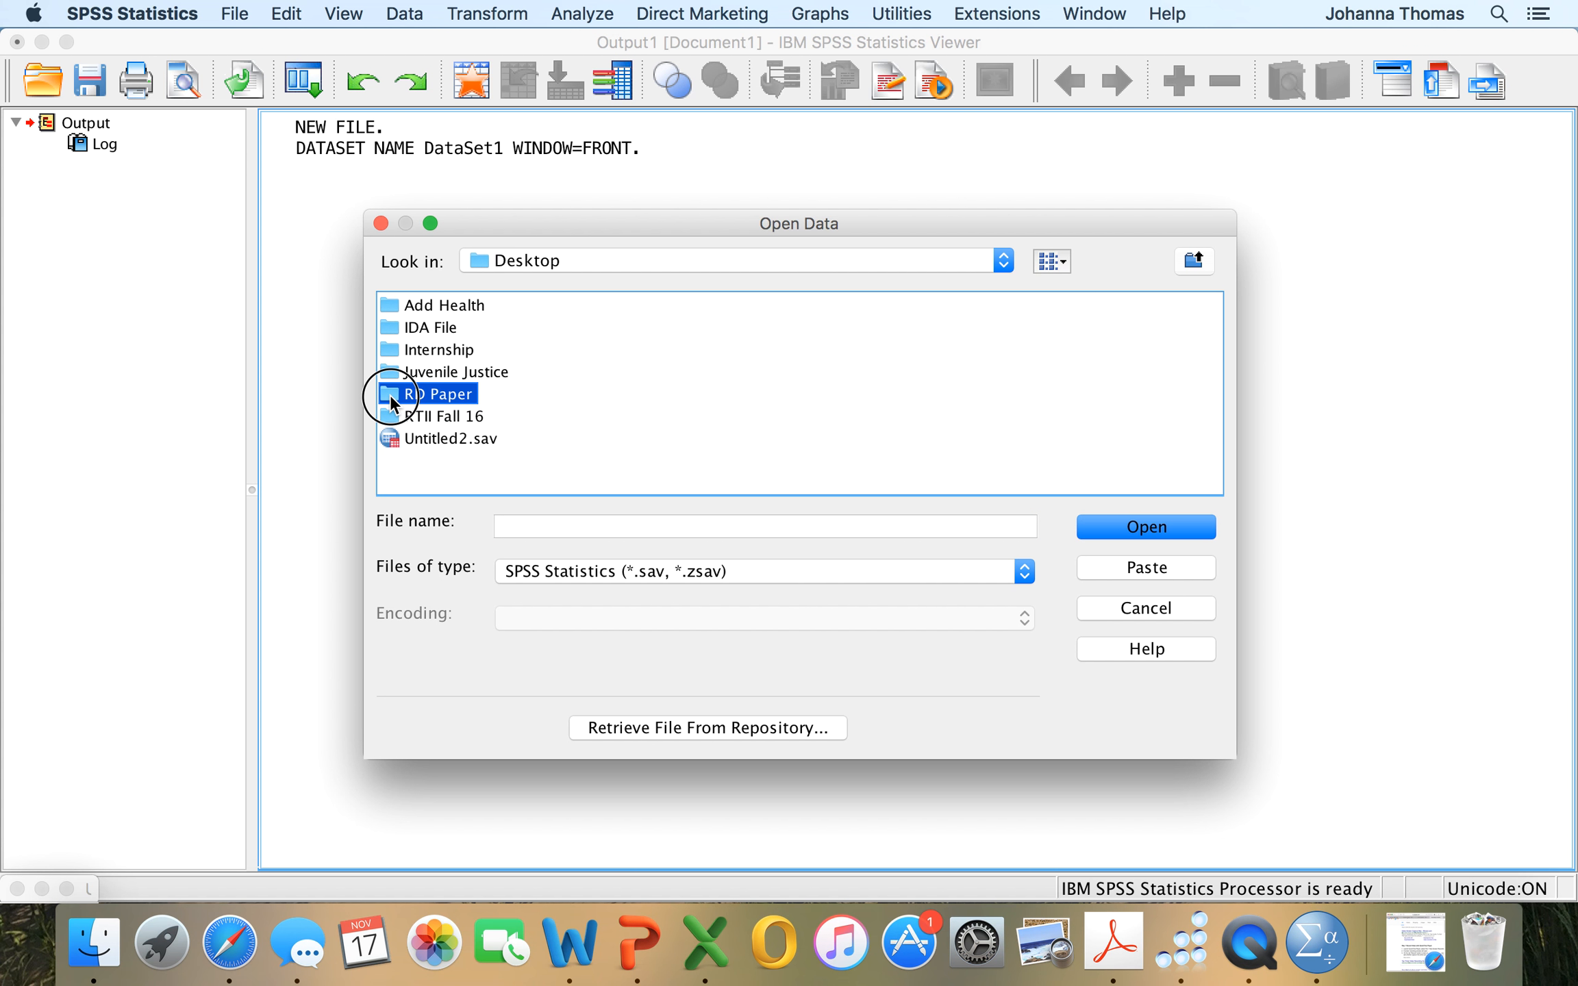
double_click(394, 401)
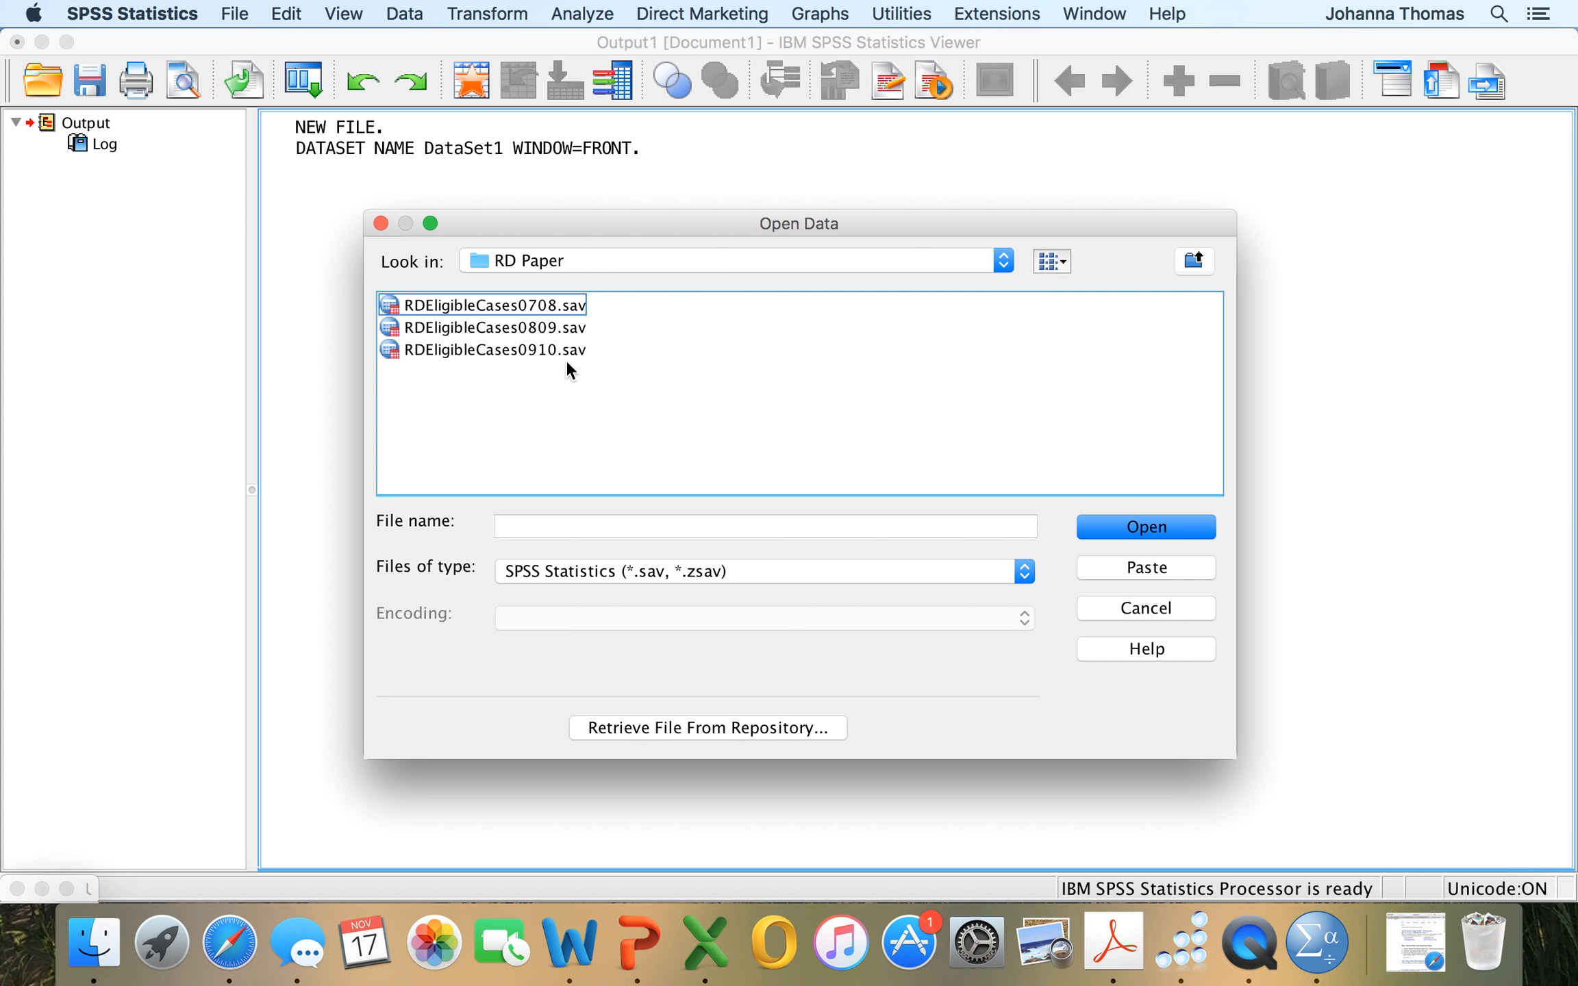
Set the file type to Excel (*.xls, *.xlsx, *.xlsm) and open the workbook 2009_2010 TSC.xlsx.
left_click(1026, 572)
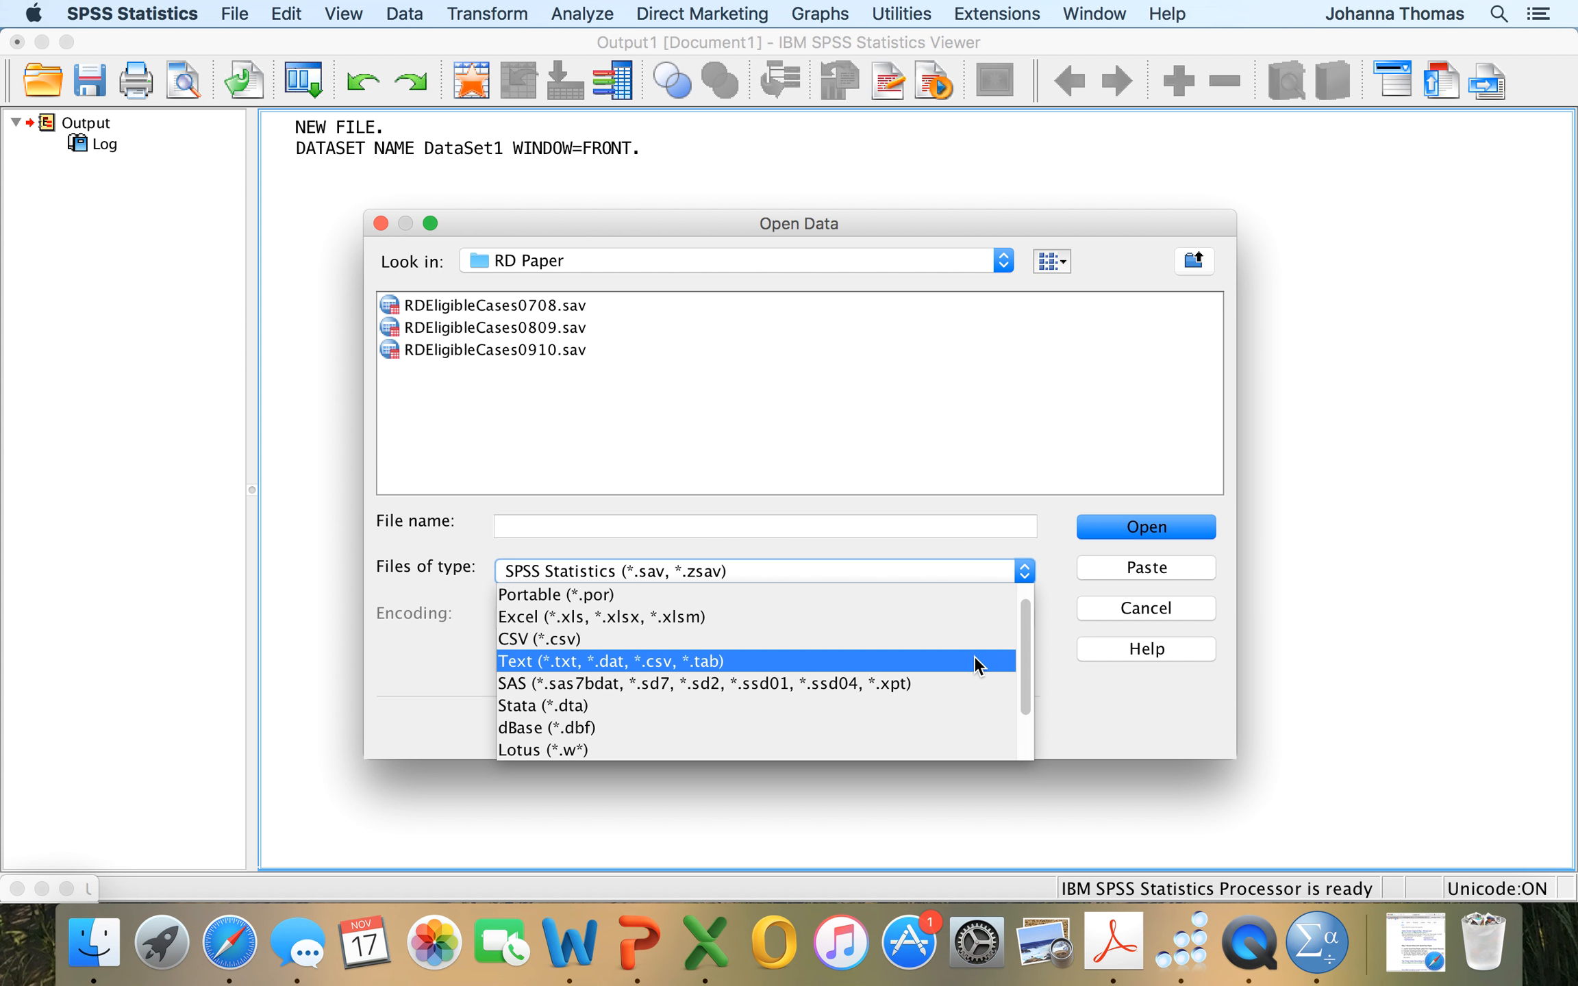
left_click(969, 614)
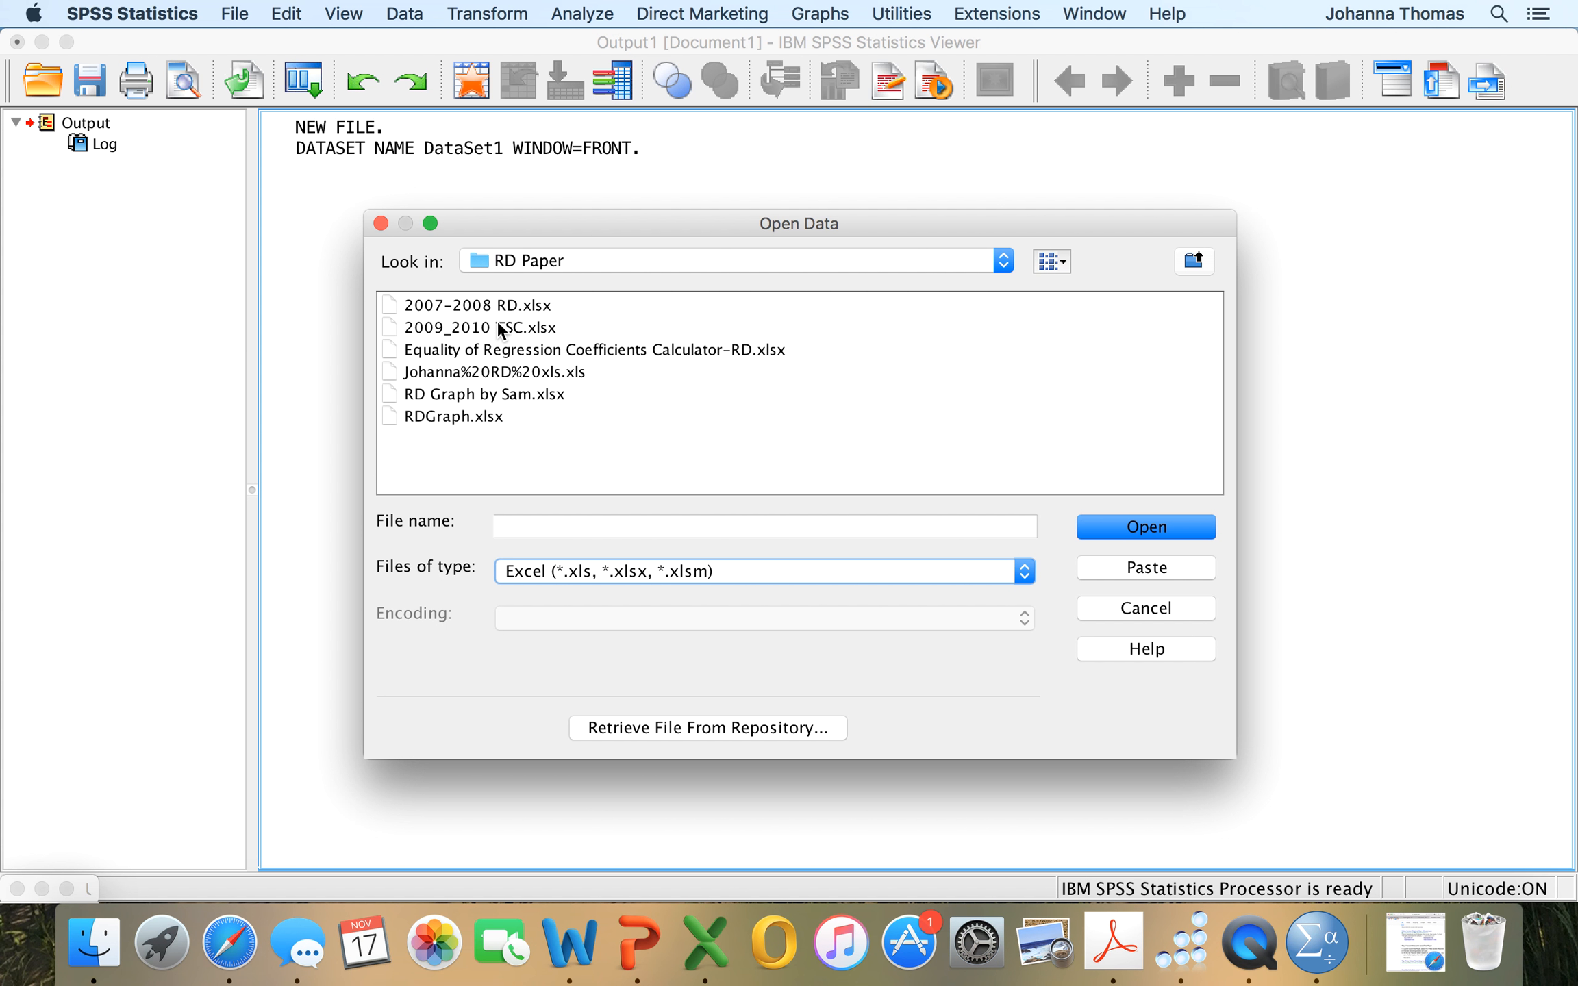
left_click(502, 332)
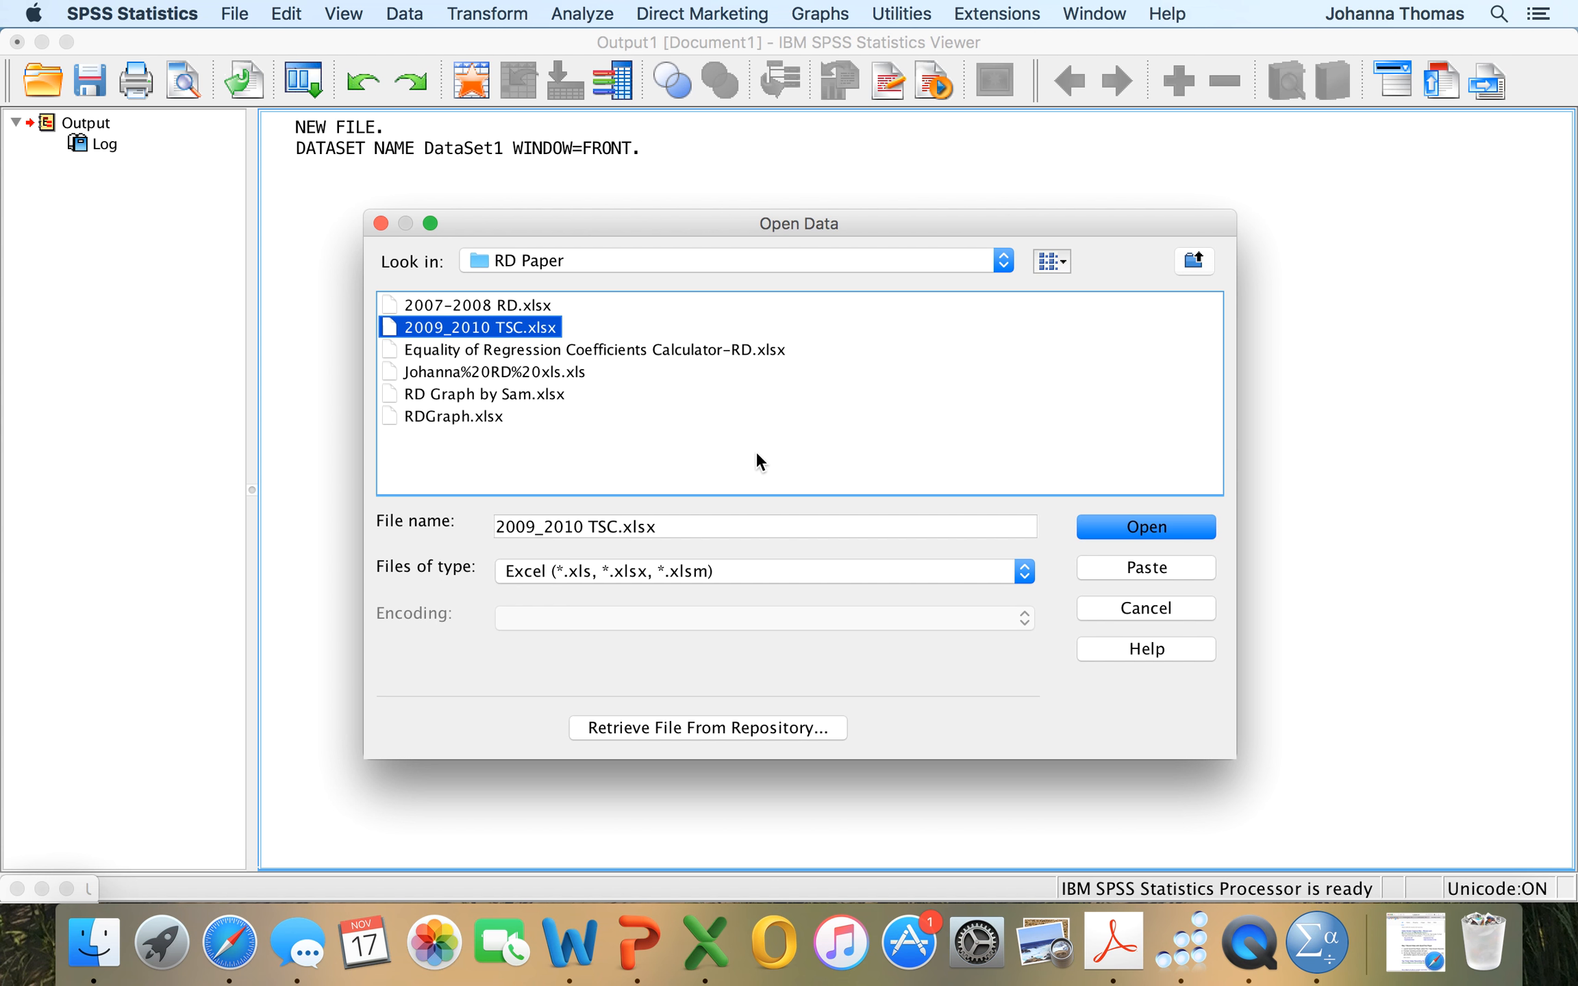
left_click(1134, 527)
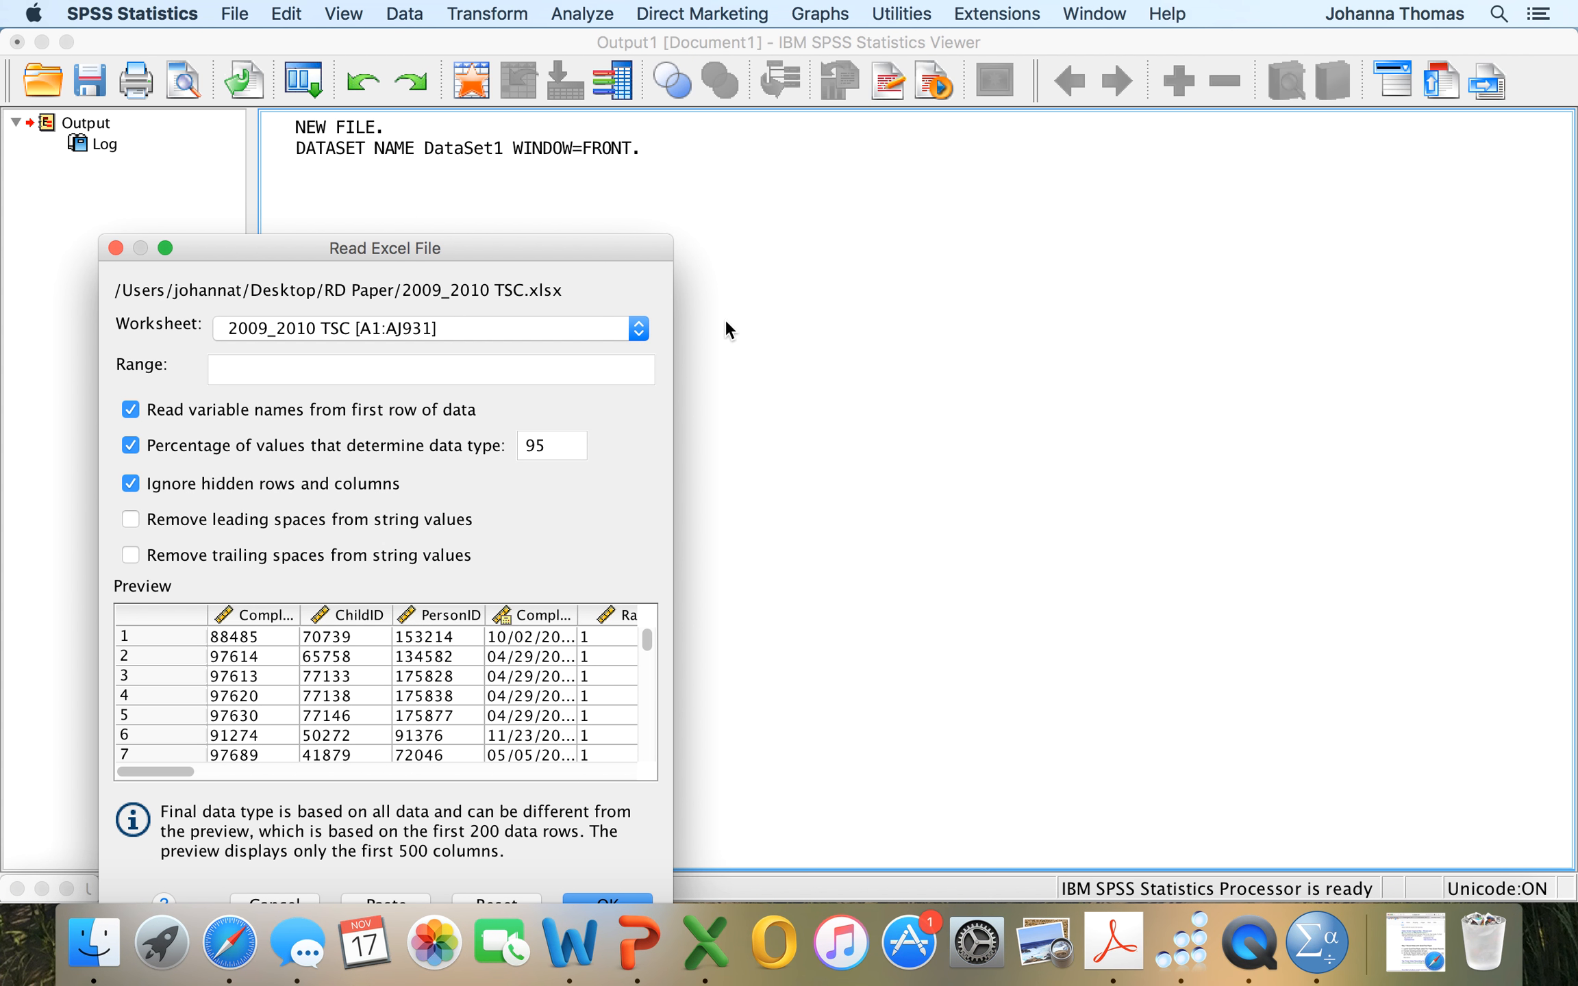
Import the 2009_2010 TSC [A1:AJ931] worksheet, keeping the default read options.
left_click(639, 330)
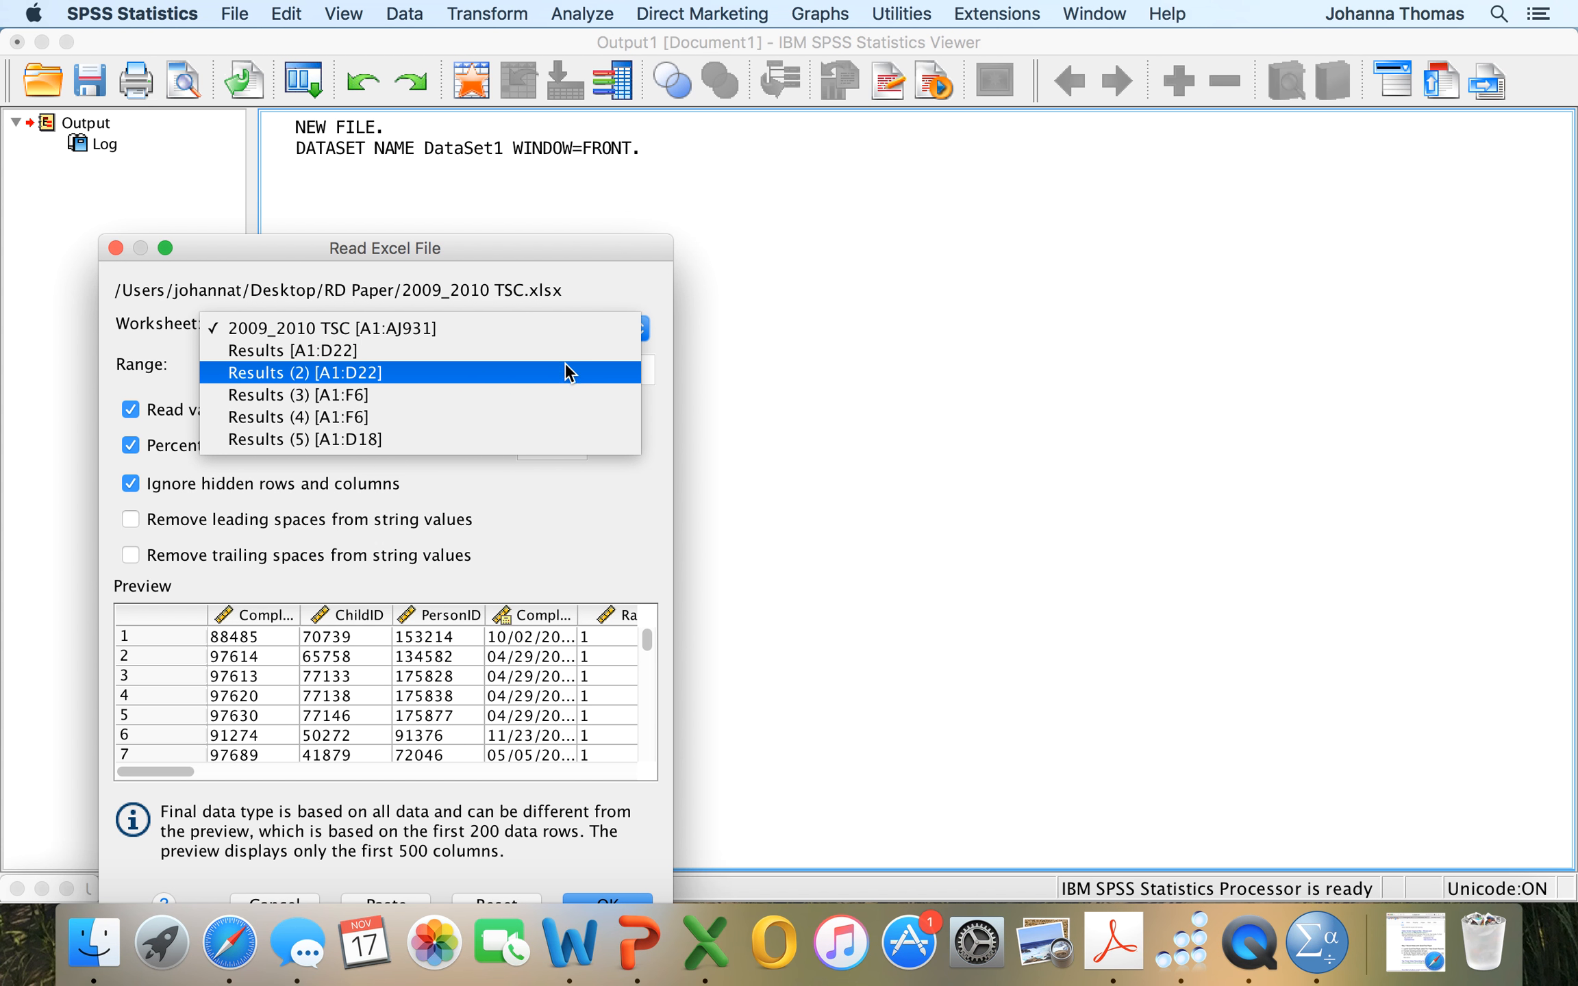
left_click(555, 326)
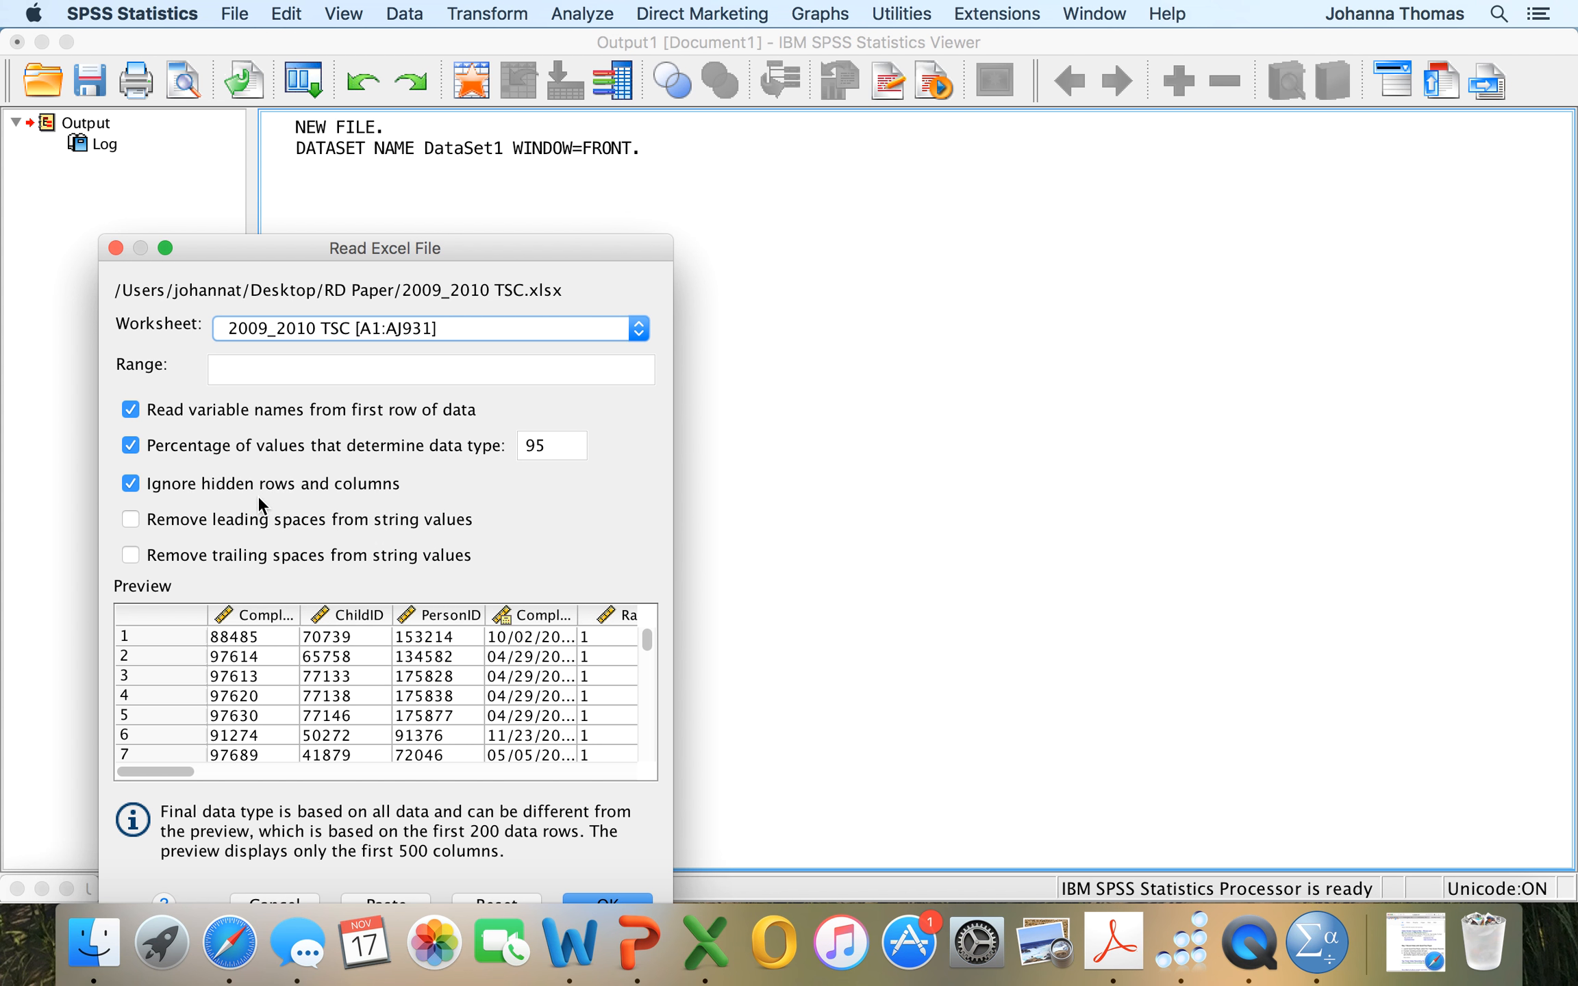
left_click(598, 896)
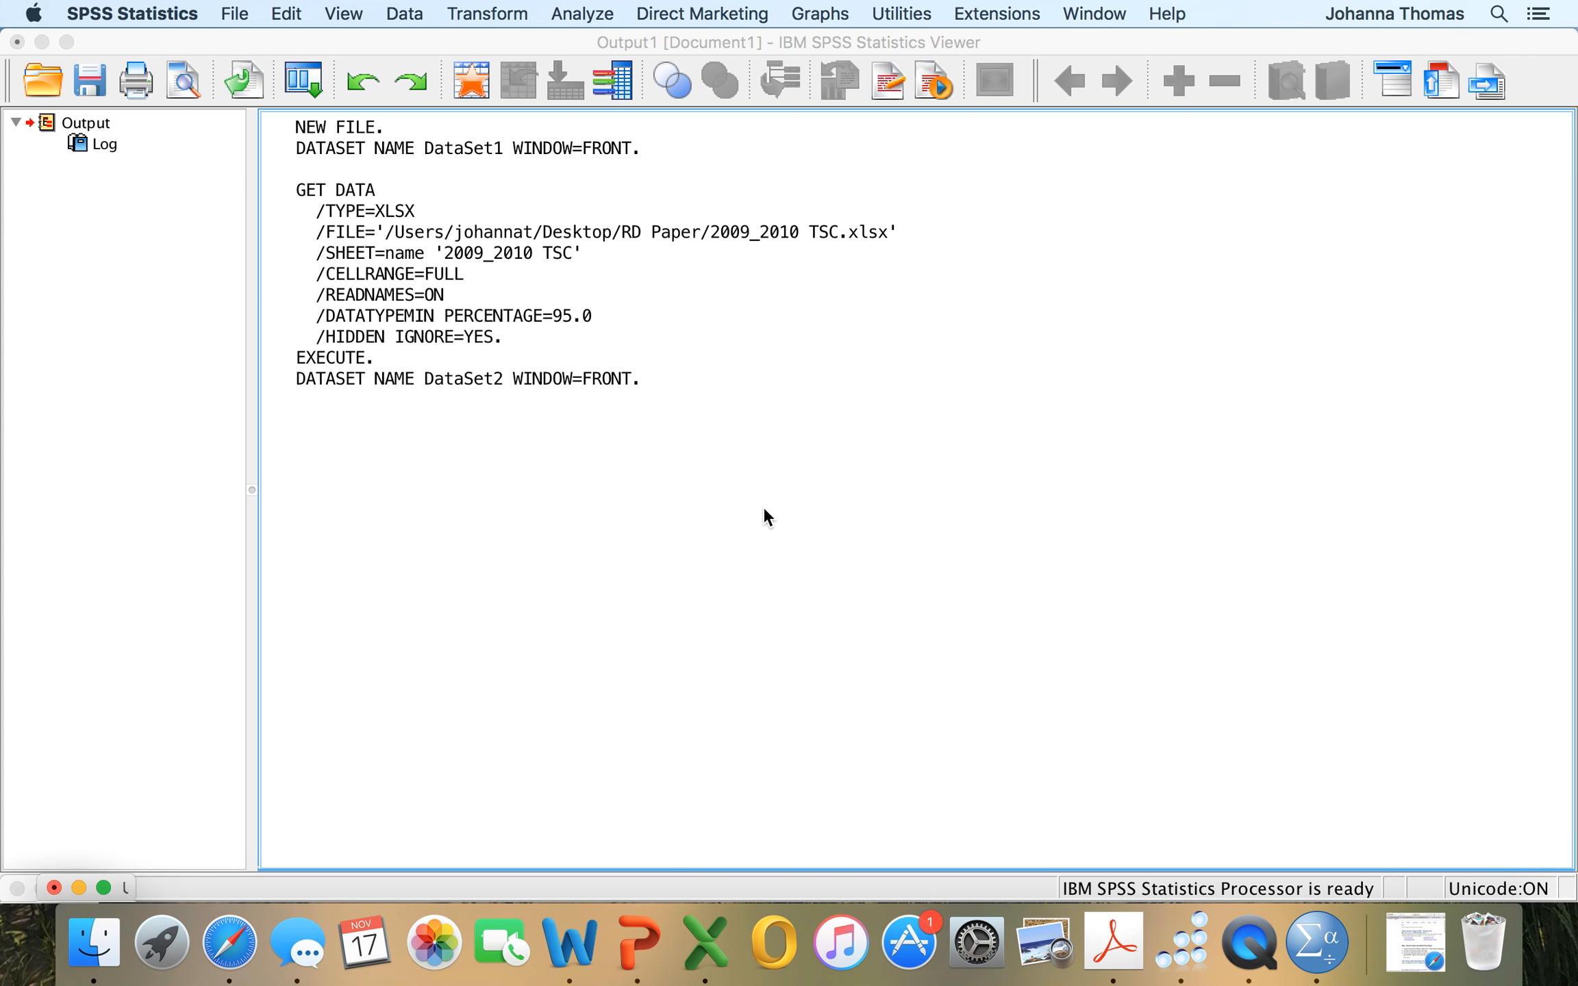
Bring the imported dataset's Data Editor window to full size in front of the output.
left_click(695, 339)
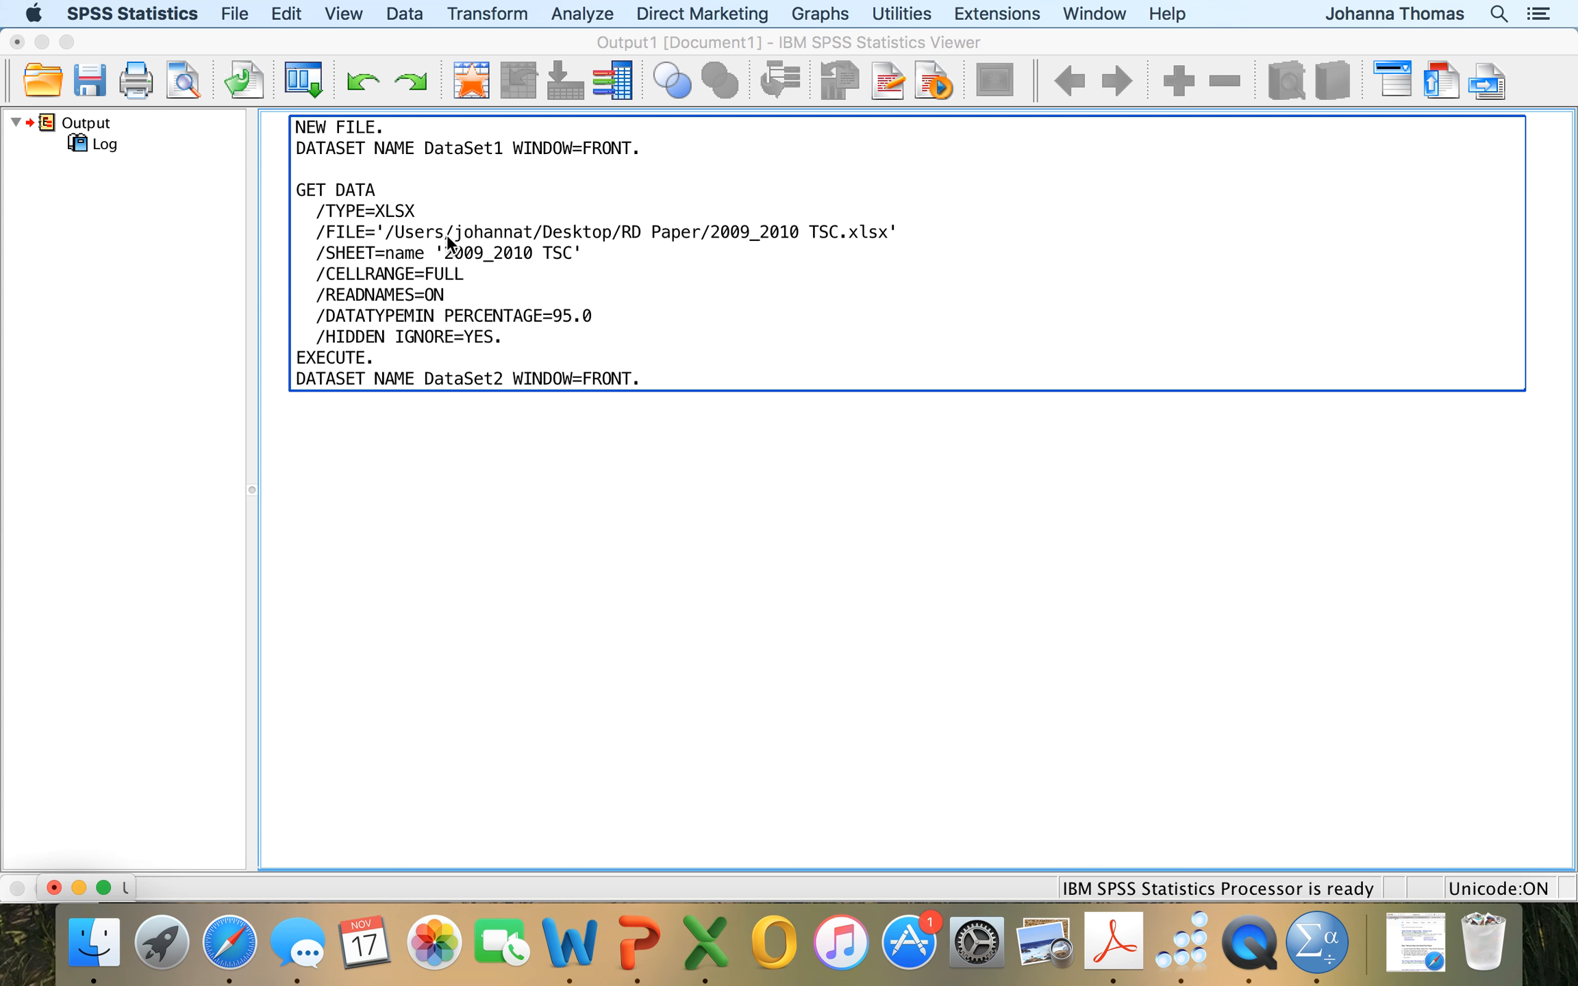
left_click(181, 641)
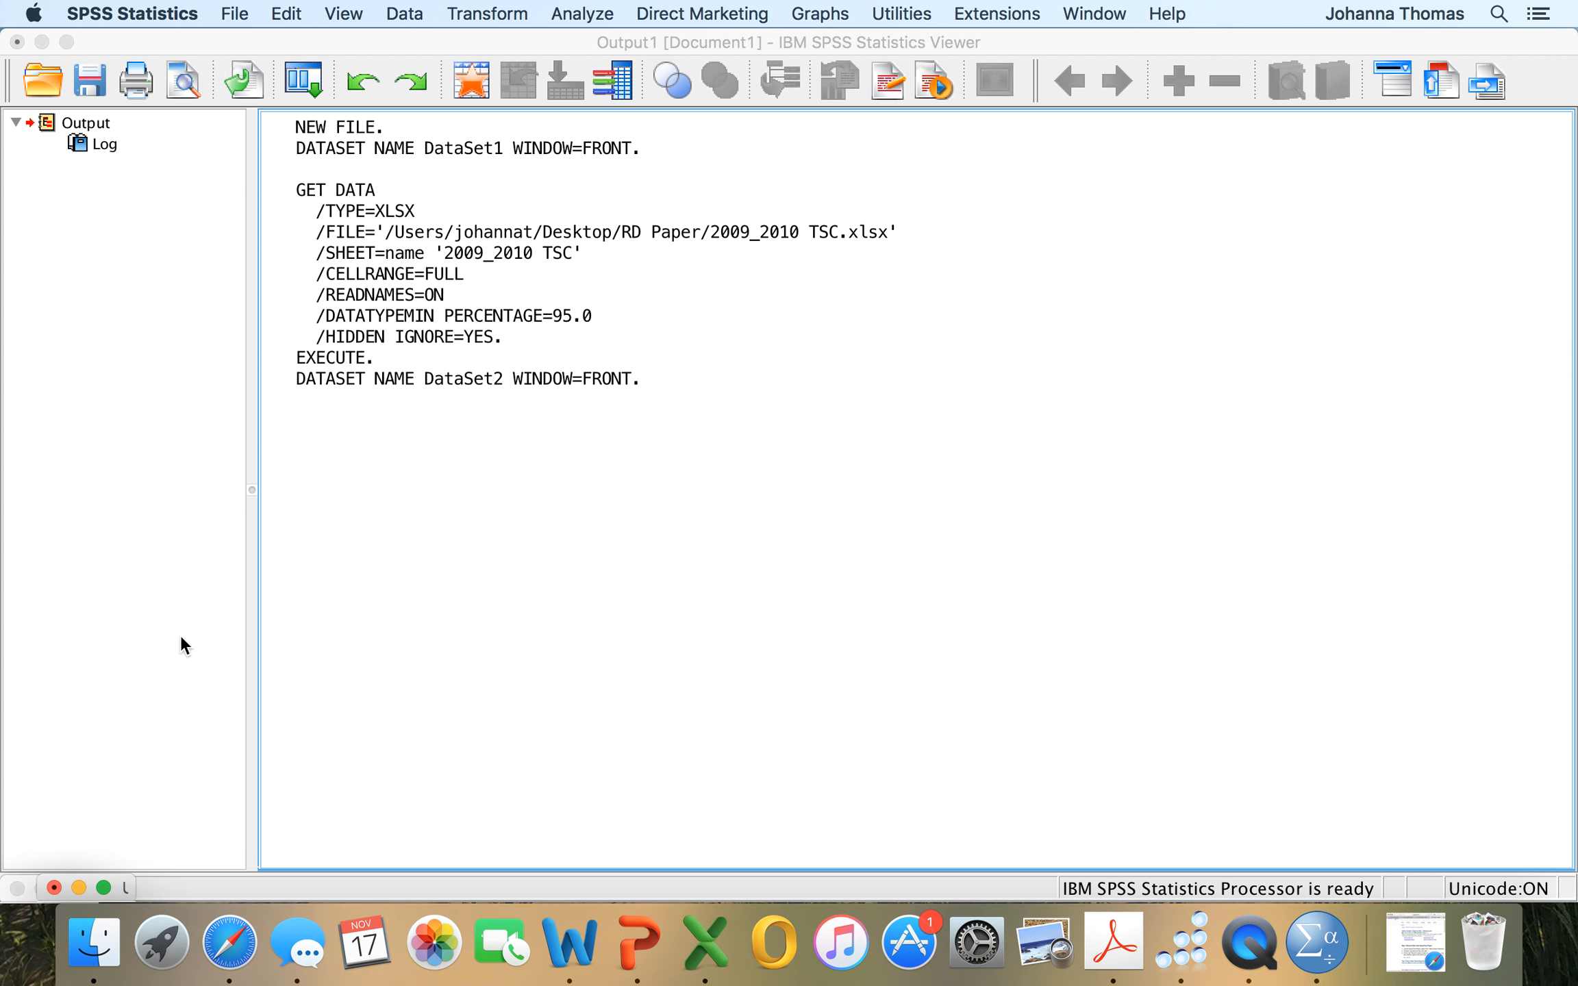
left_click(103, 888)
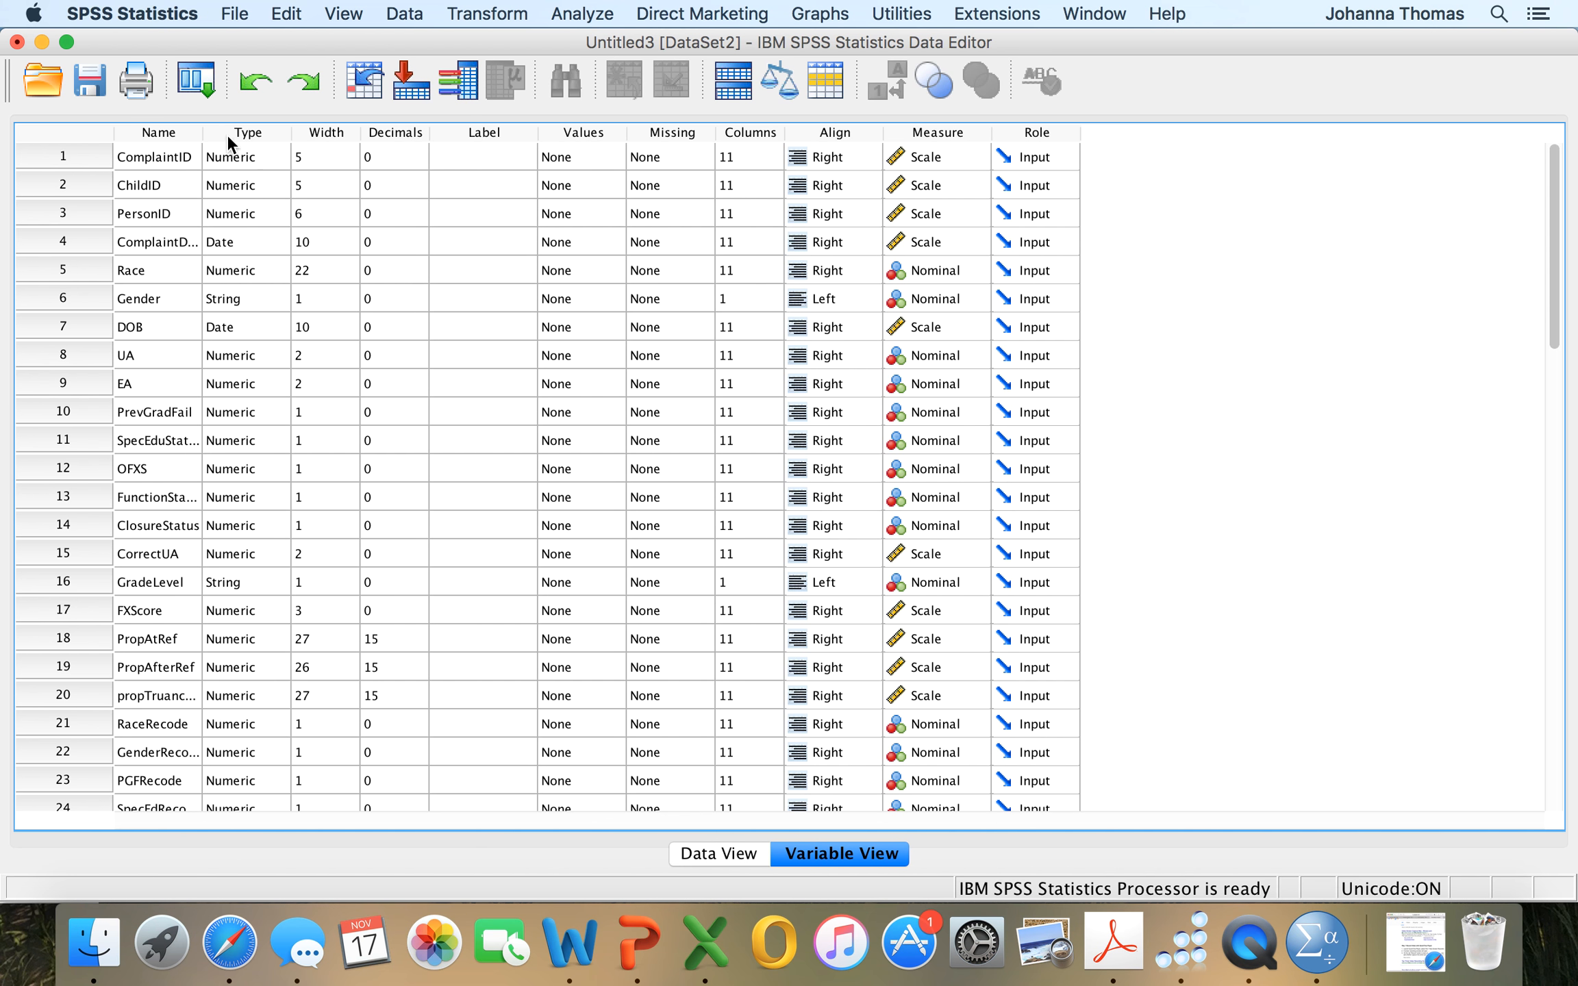
Widen the Name column of the variable list so that the full variable names fit.
left_click_drag(201, 132, 346, 137)
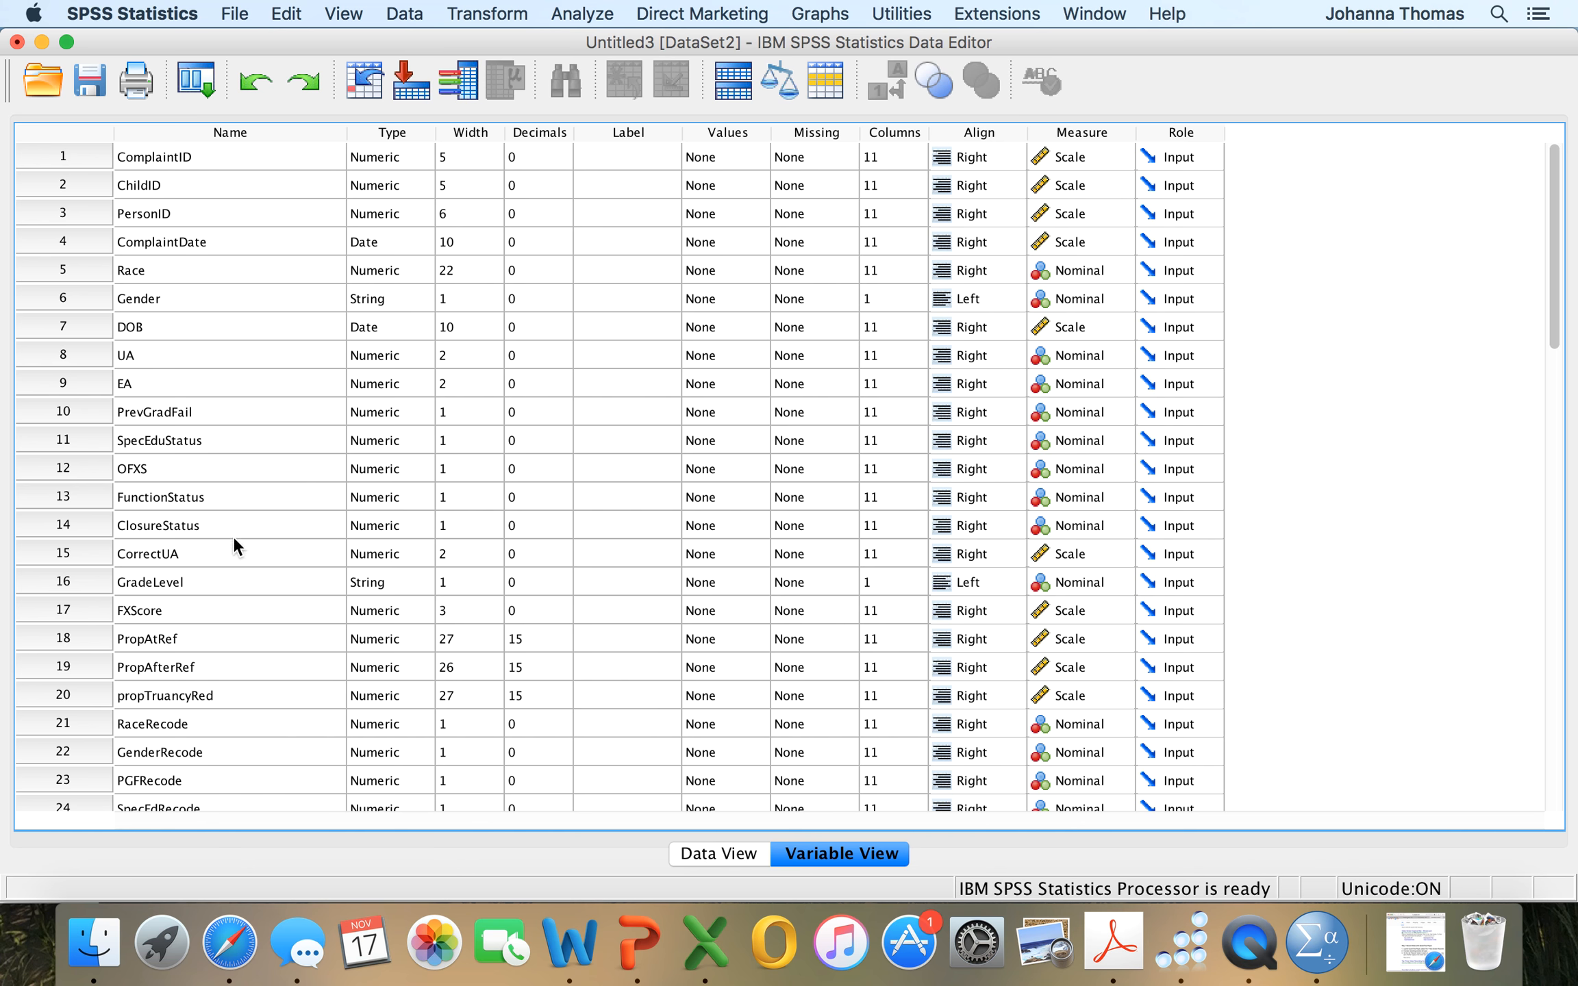
left_click(216, 157)
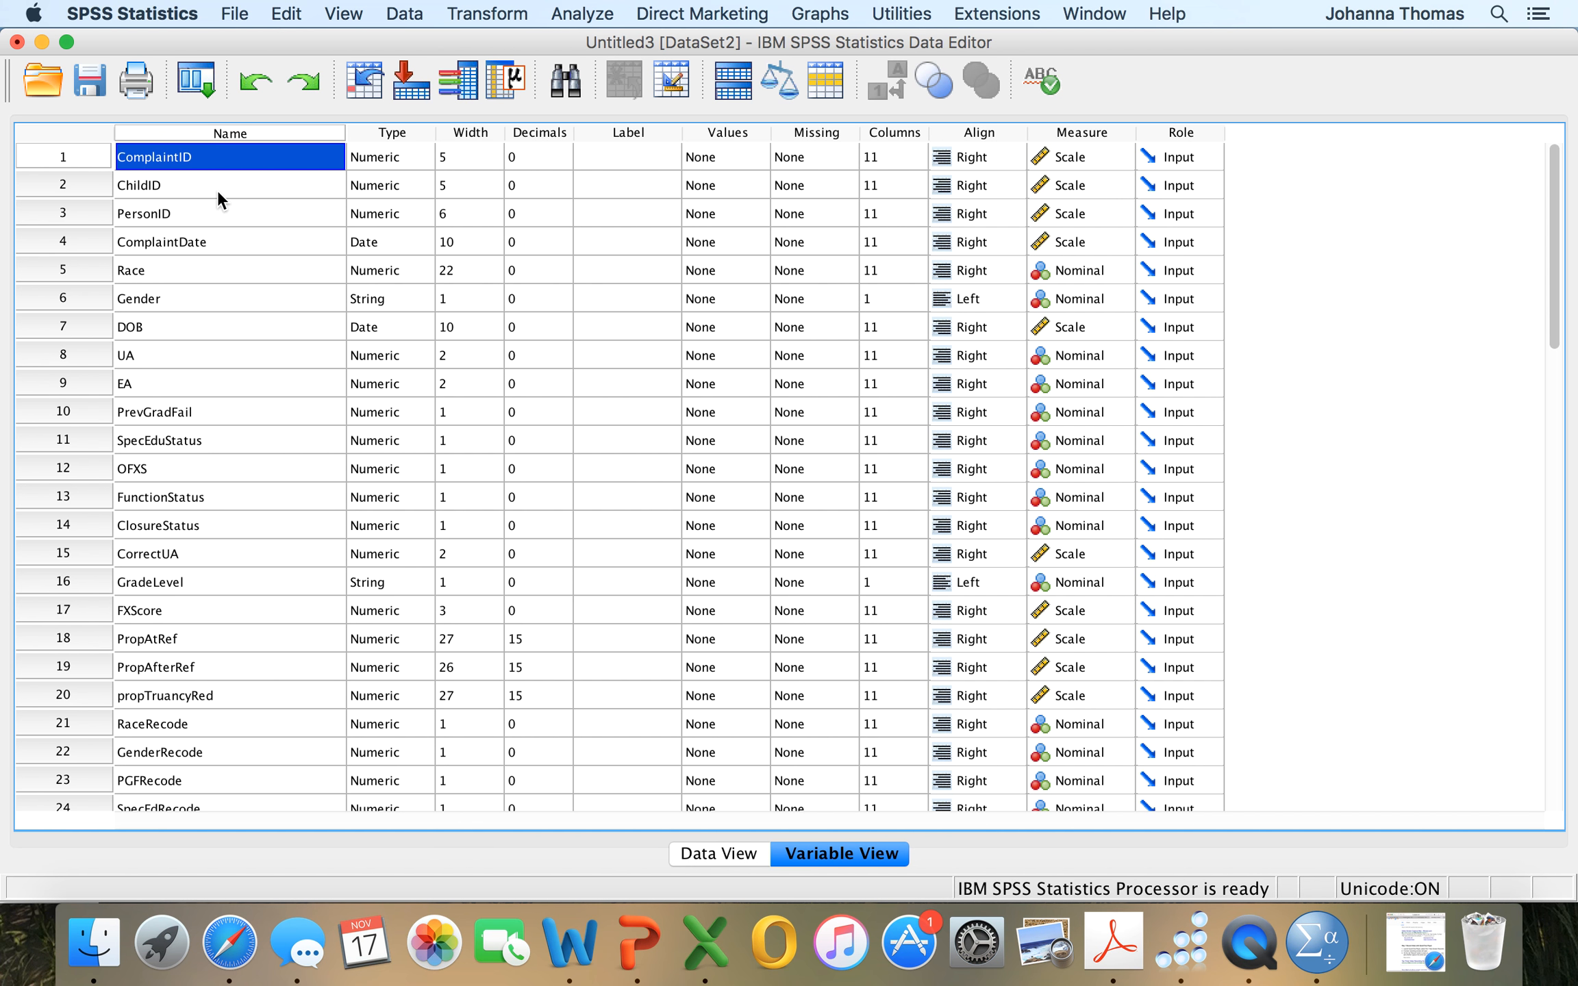
left_click(217, 190)
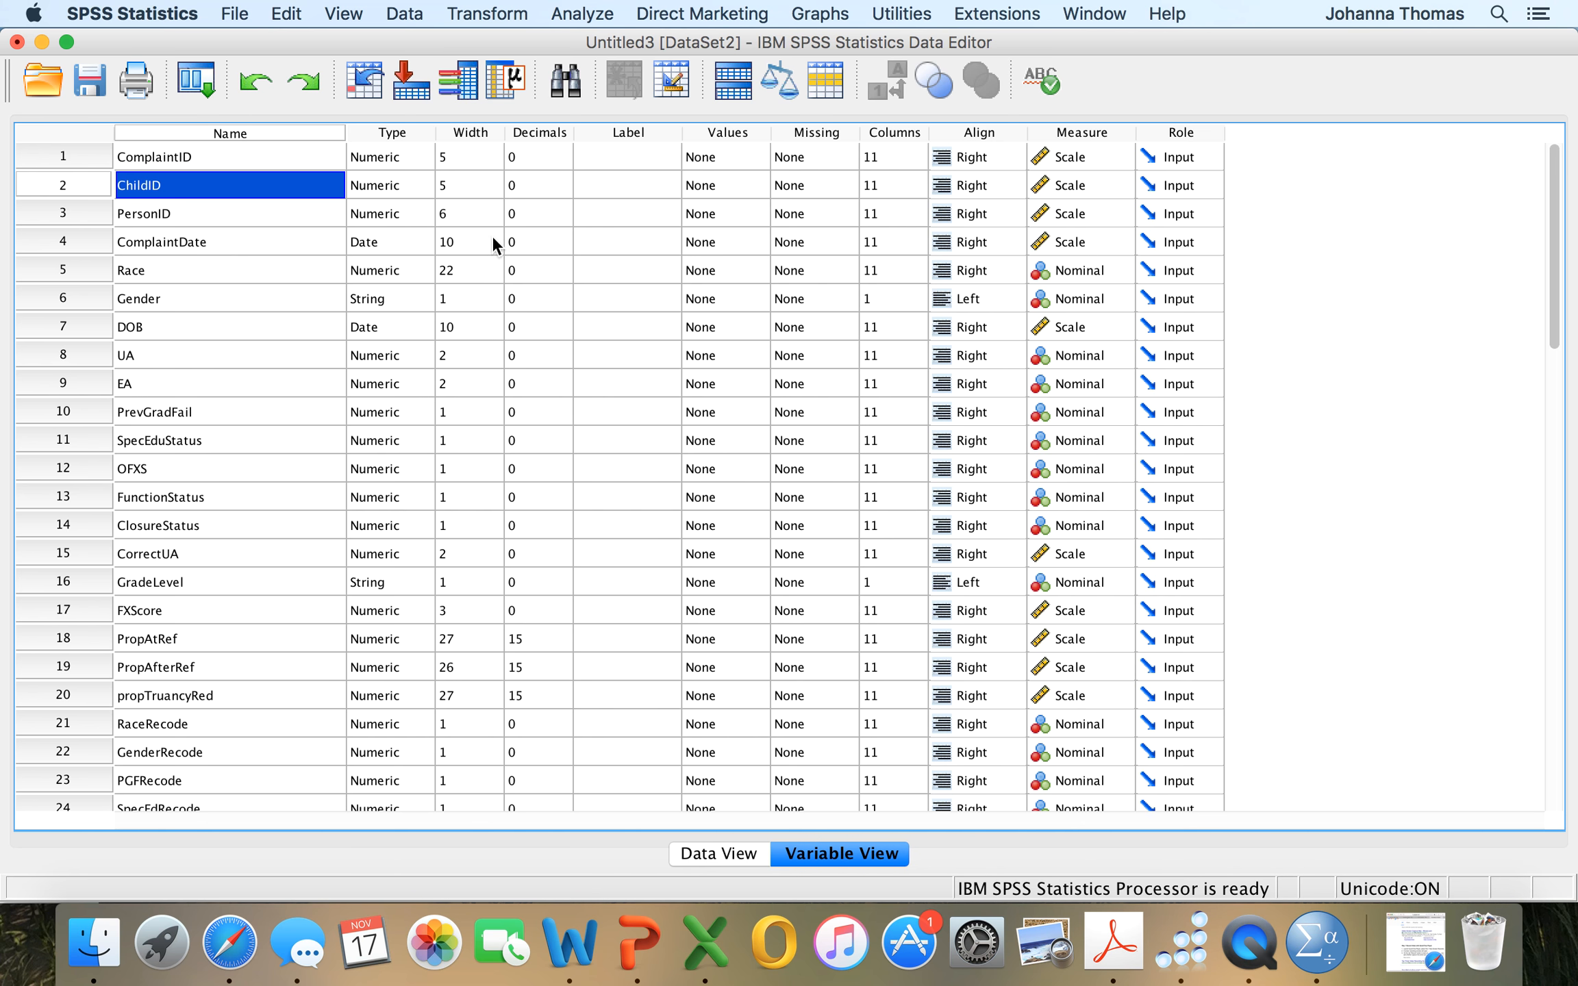
Set the decimals of PropAtRef to 2 and of propTruancyRed to 14.
left_click(533, 644)
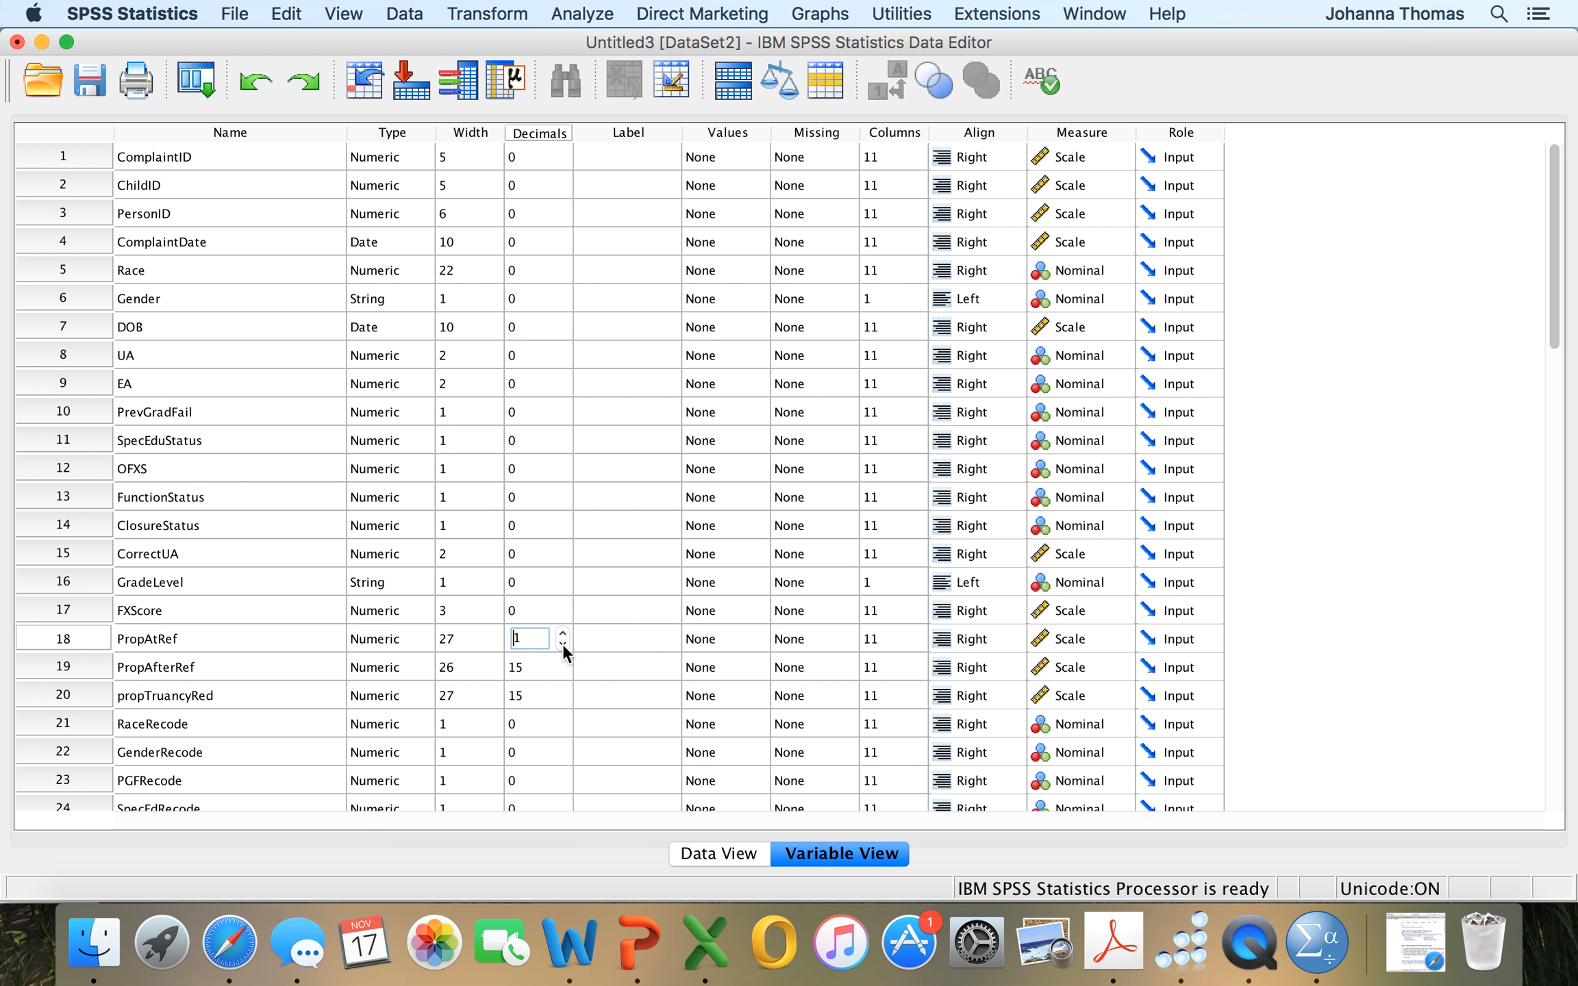
left_click(555, 697)
left_click(556, 699)
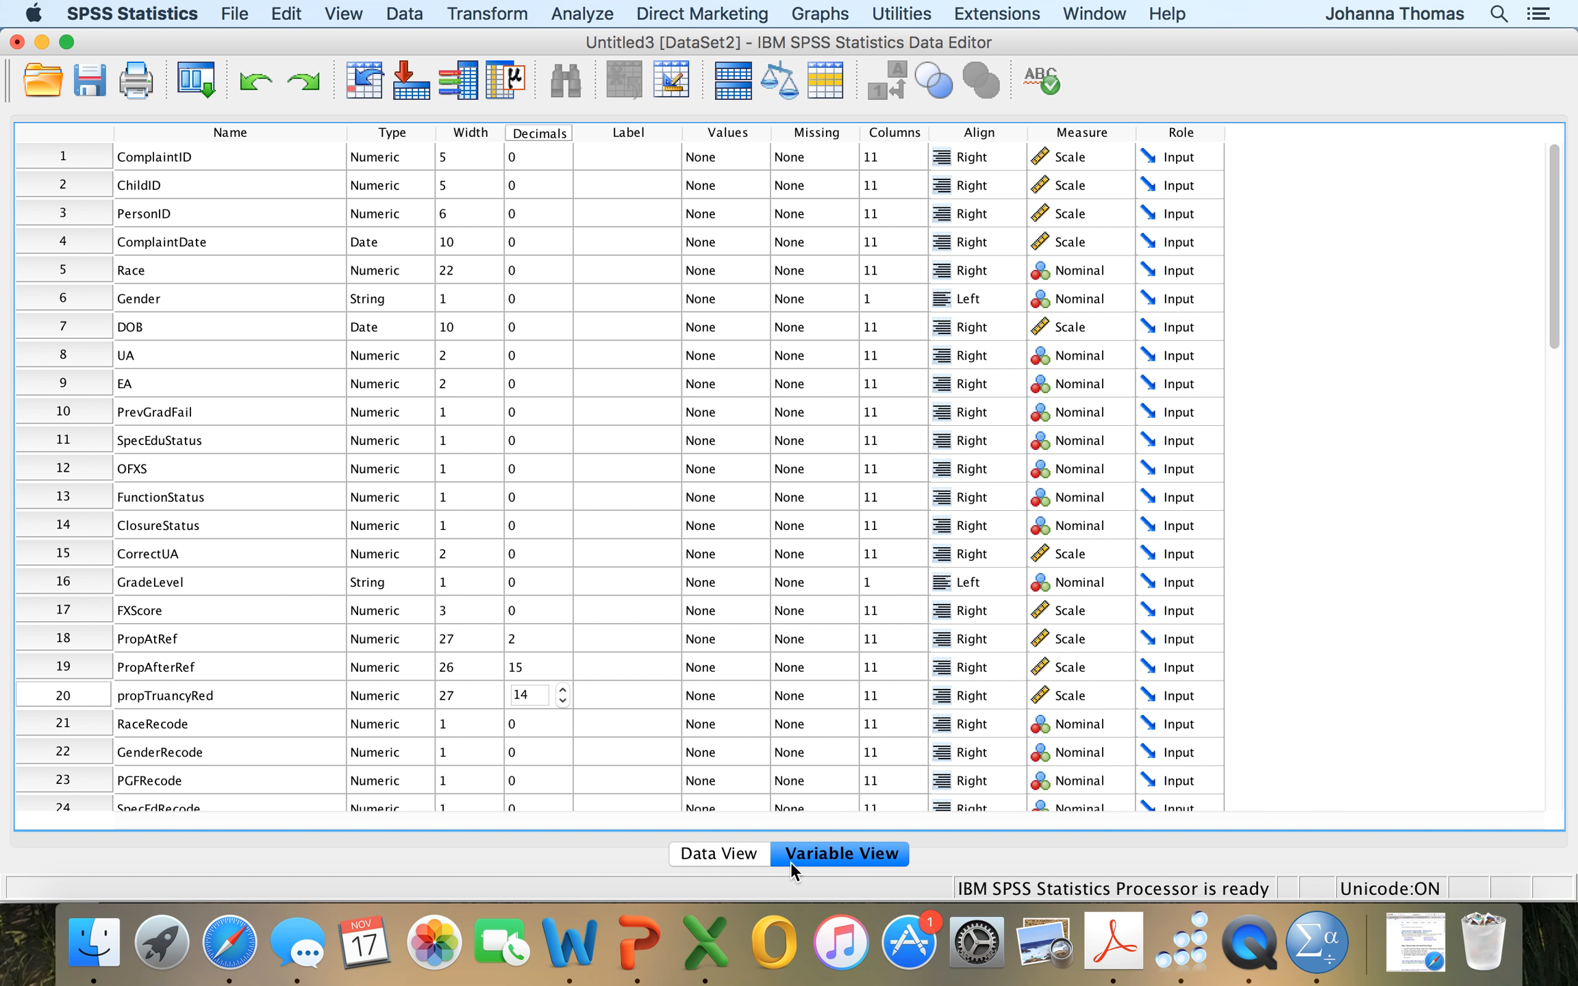
Switch the editor to the case data and widen the Gender column to fit its heading.
left_click(721, 855)
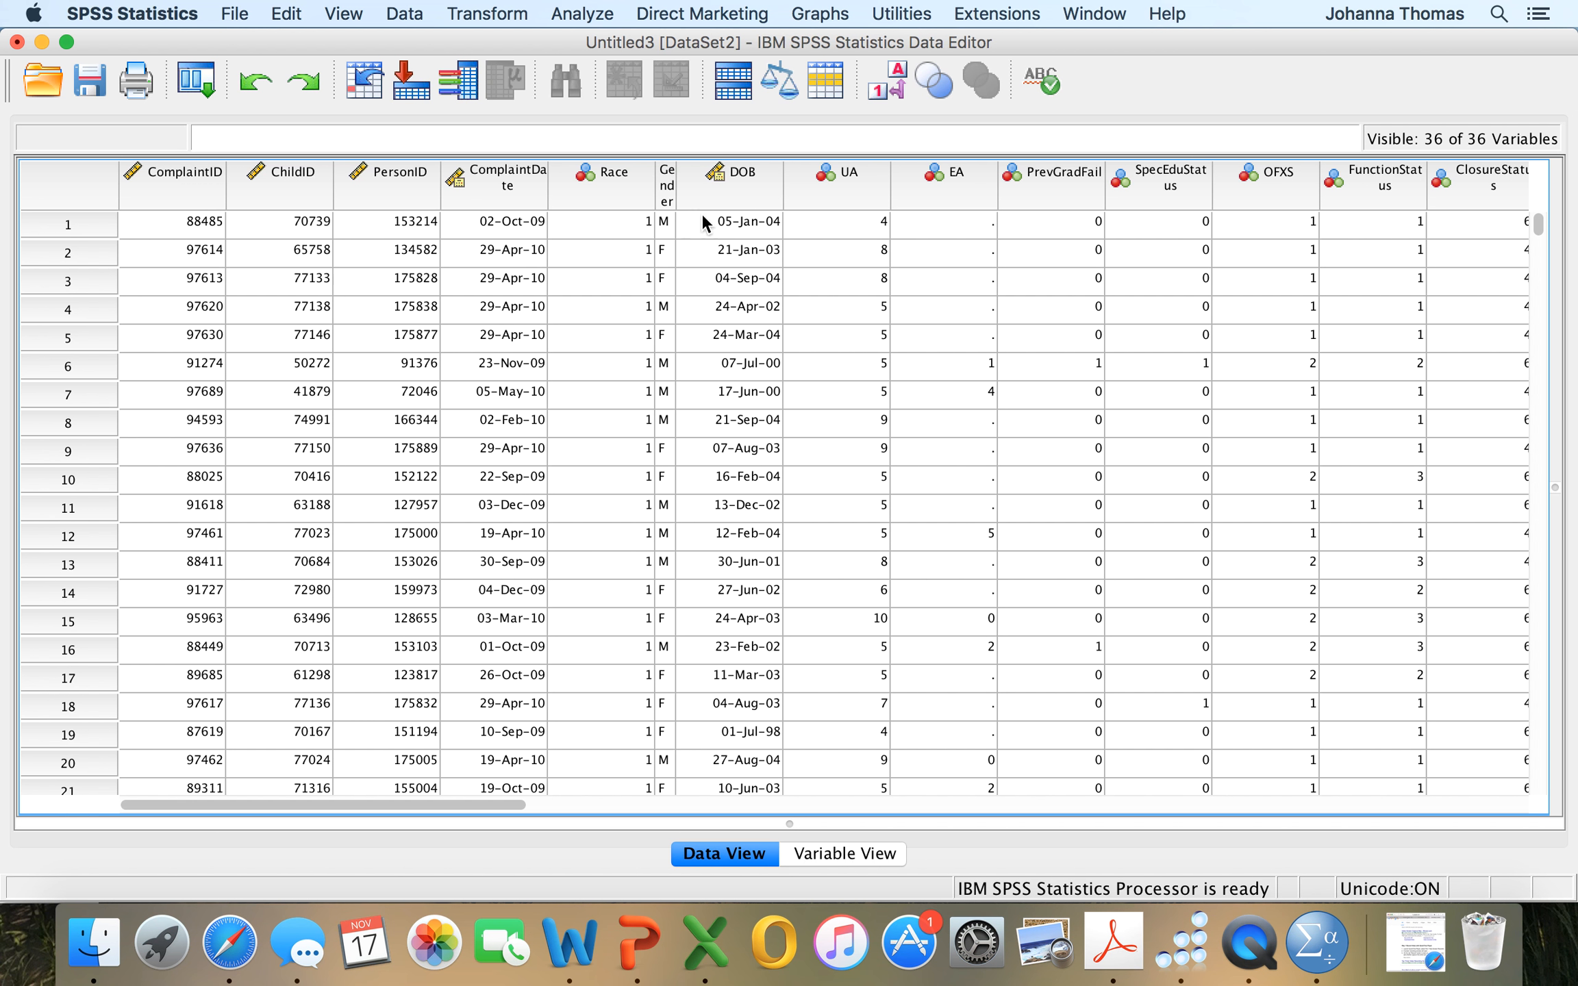
left_click_drag(674, 185, 754, 184)
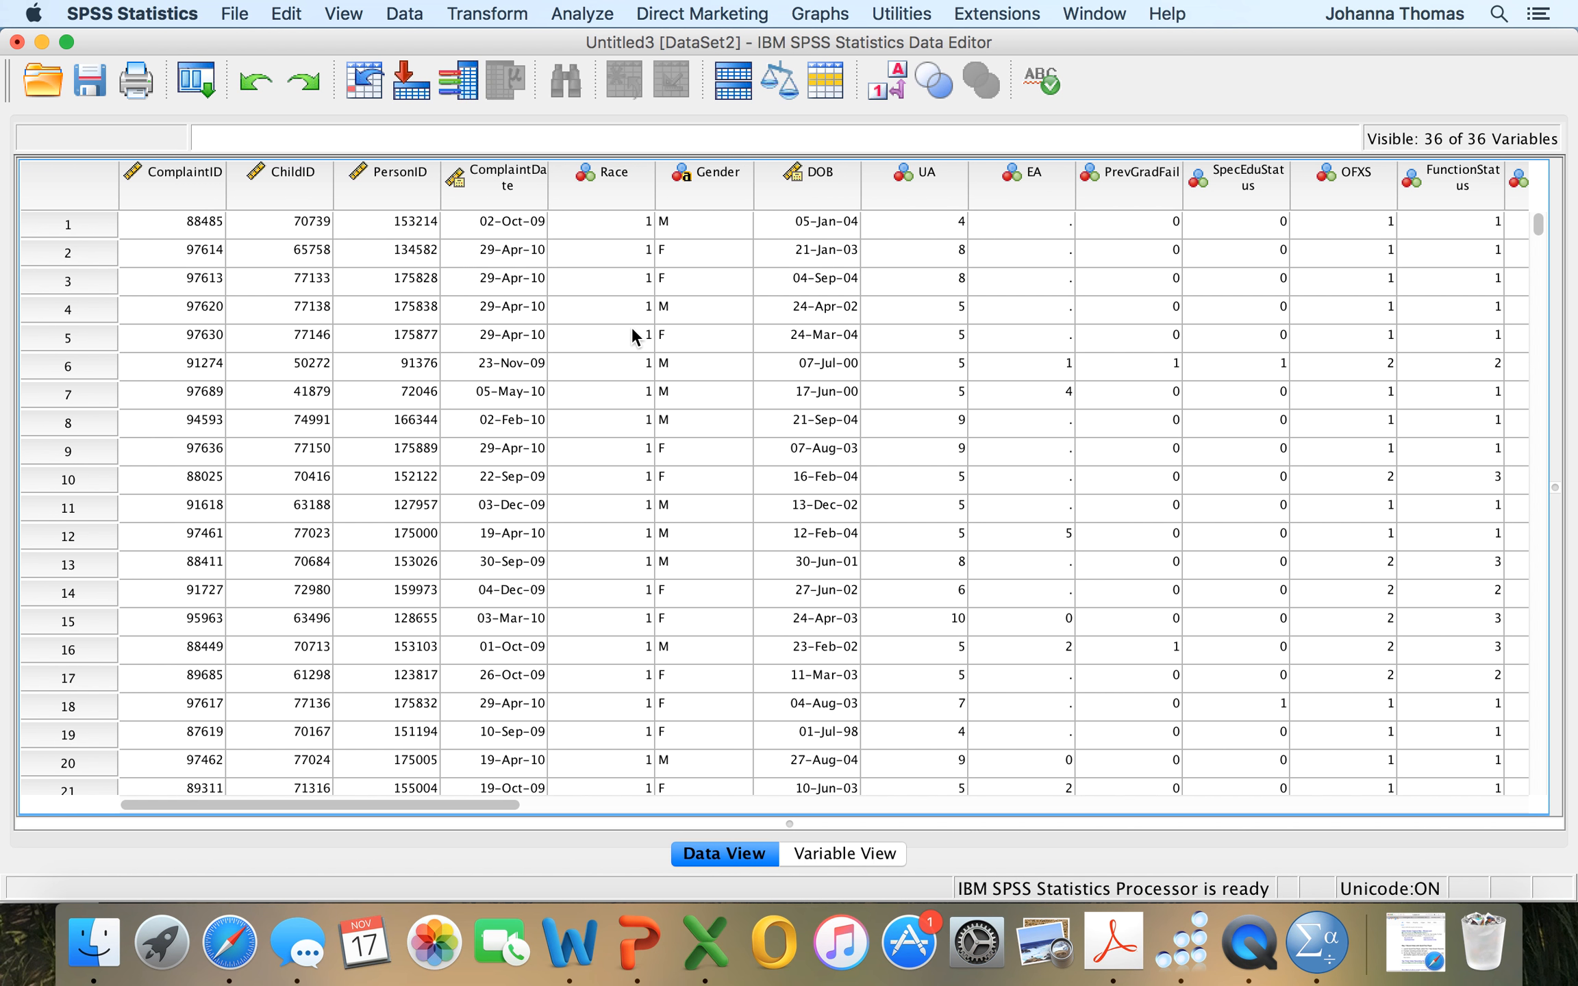
Start a Frequencies analysis and add GradeLevel as its variable.
left_click(588, 16)
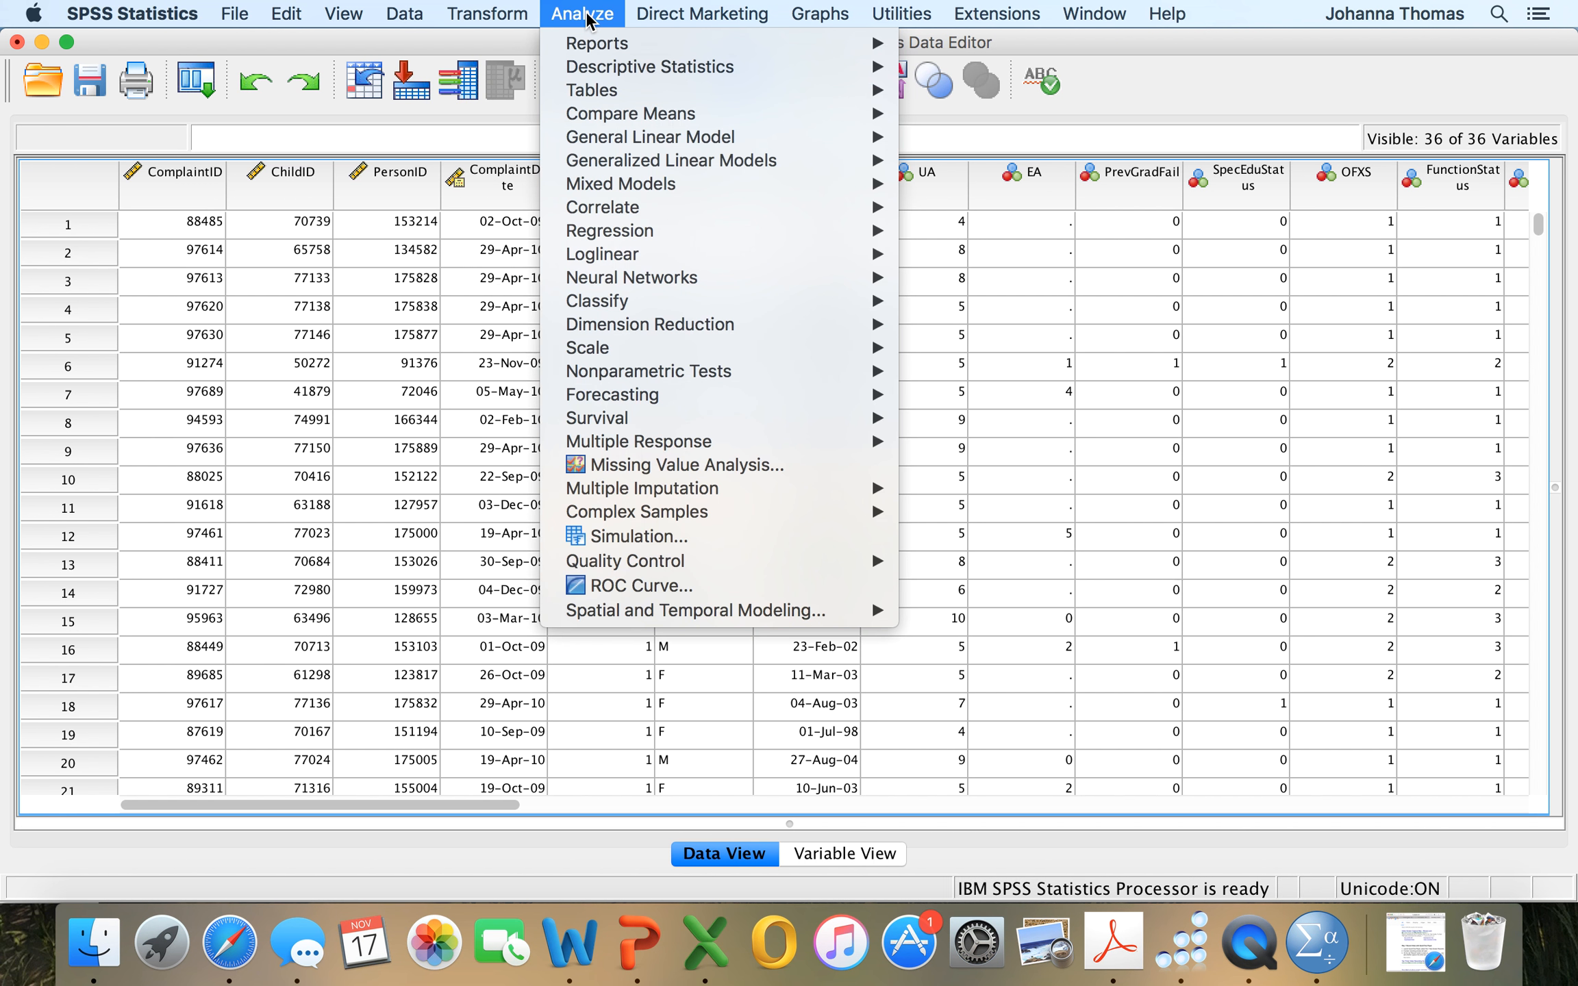
mouse_move(598, 69)
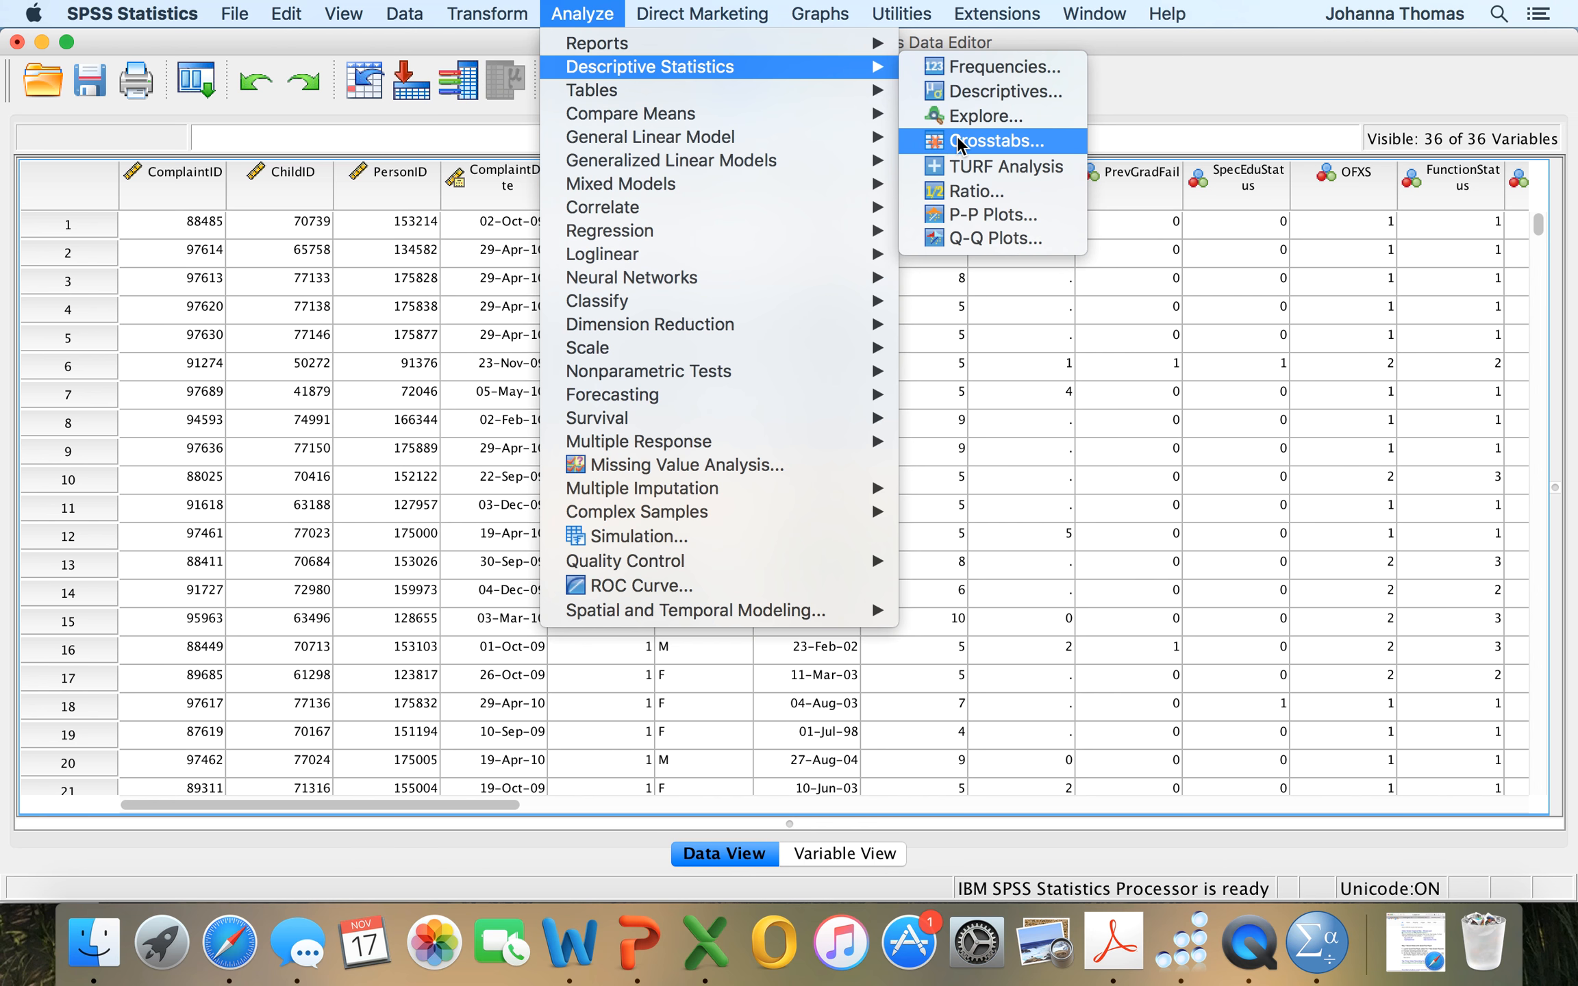
left_click(969, 68)
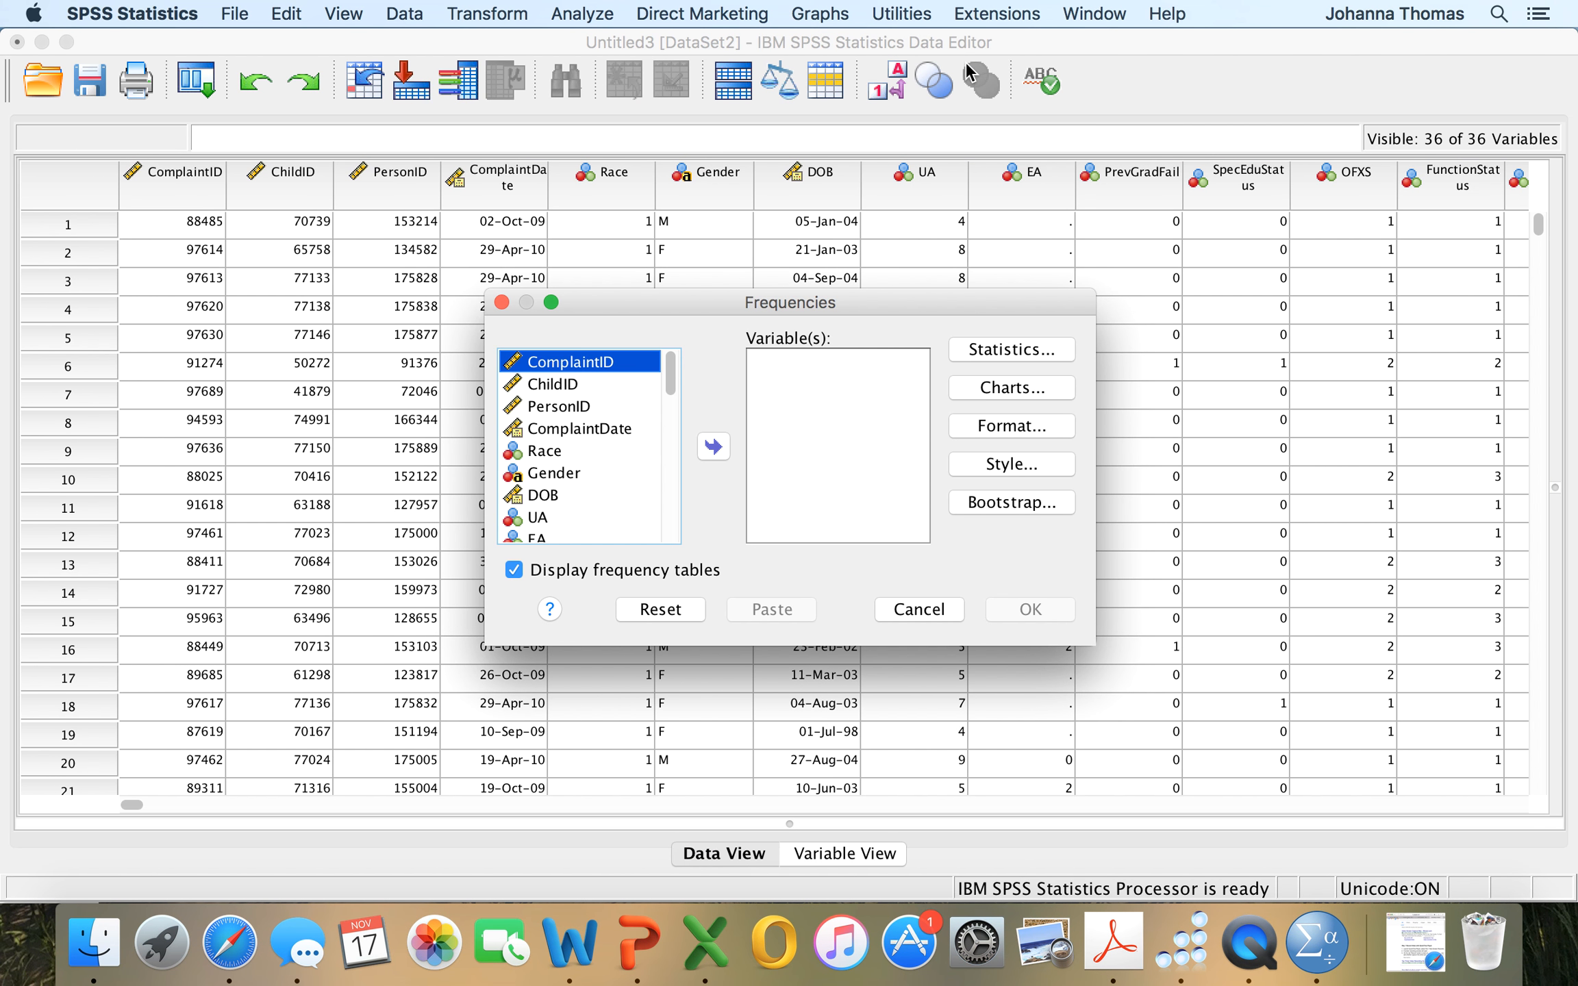
scroll(572, 453, "down", 5)
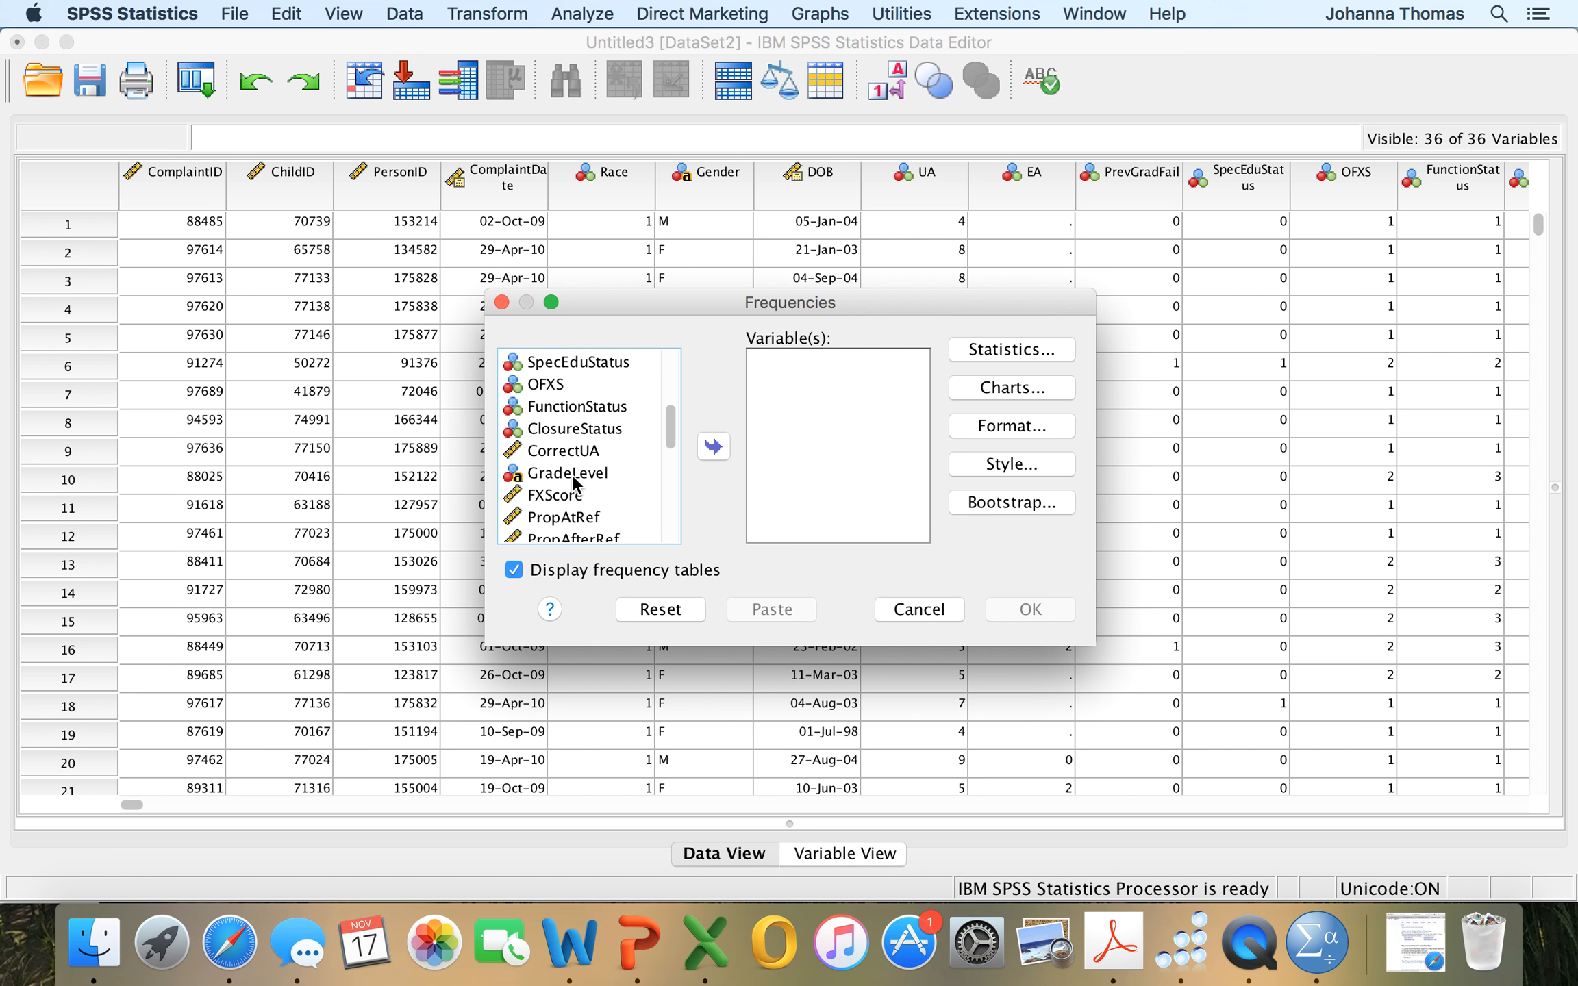
left_click(574, 475)
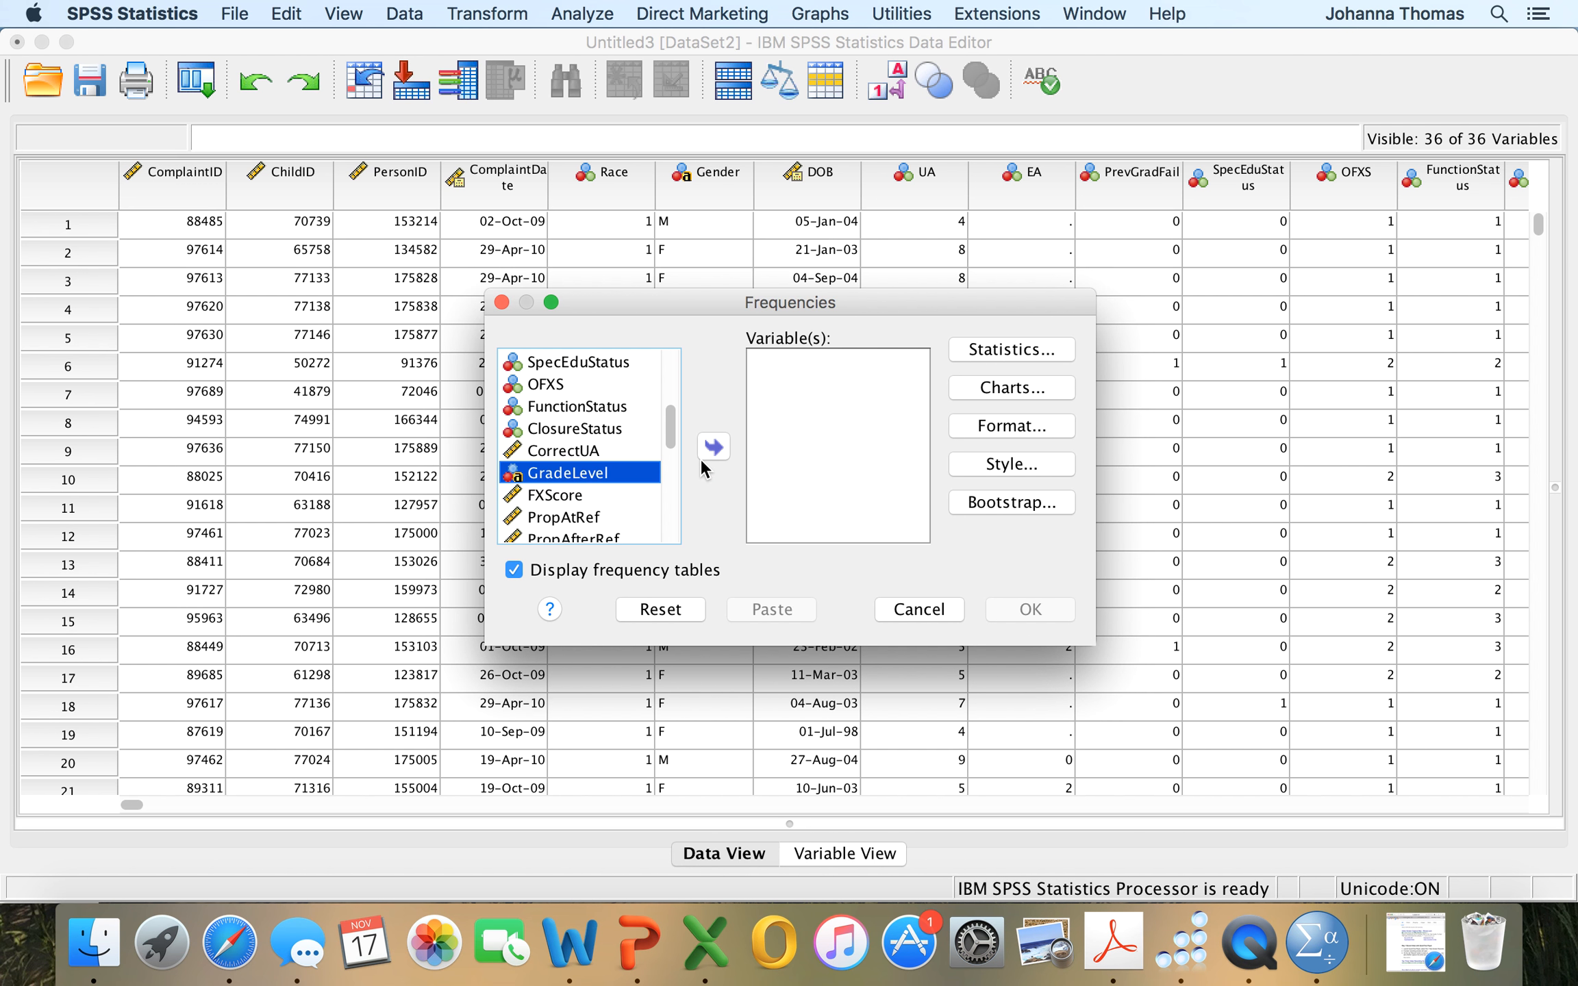
left_click(714, 445)
Add bar charts with frequencies as chart values to the GradeLevel analysis, leave the optional statistics unselected, and run it.
left_click(980, 348)
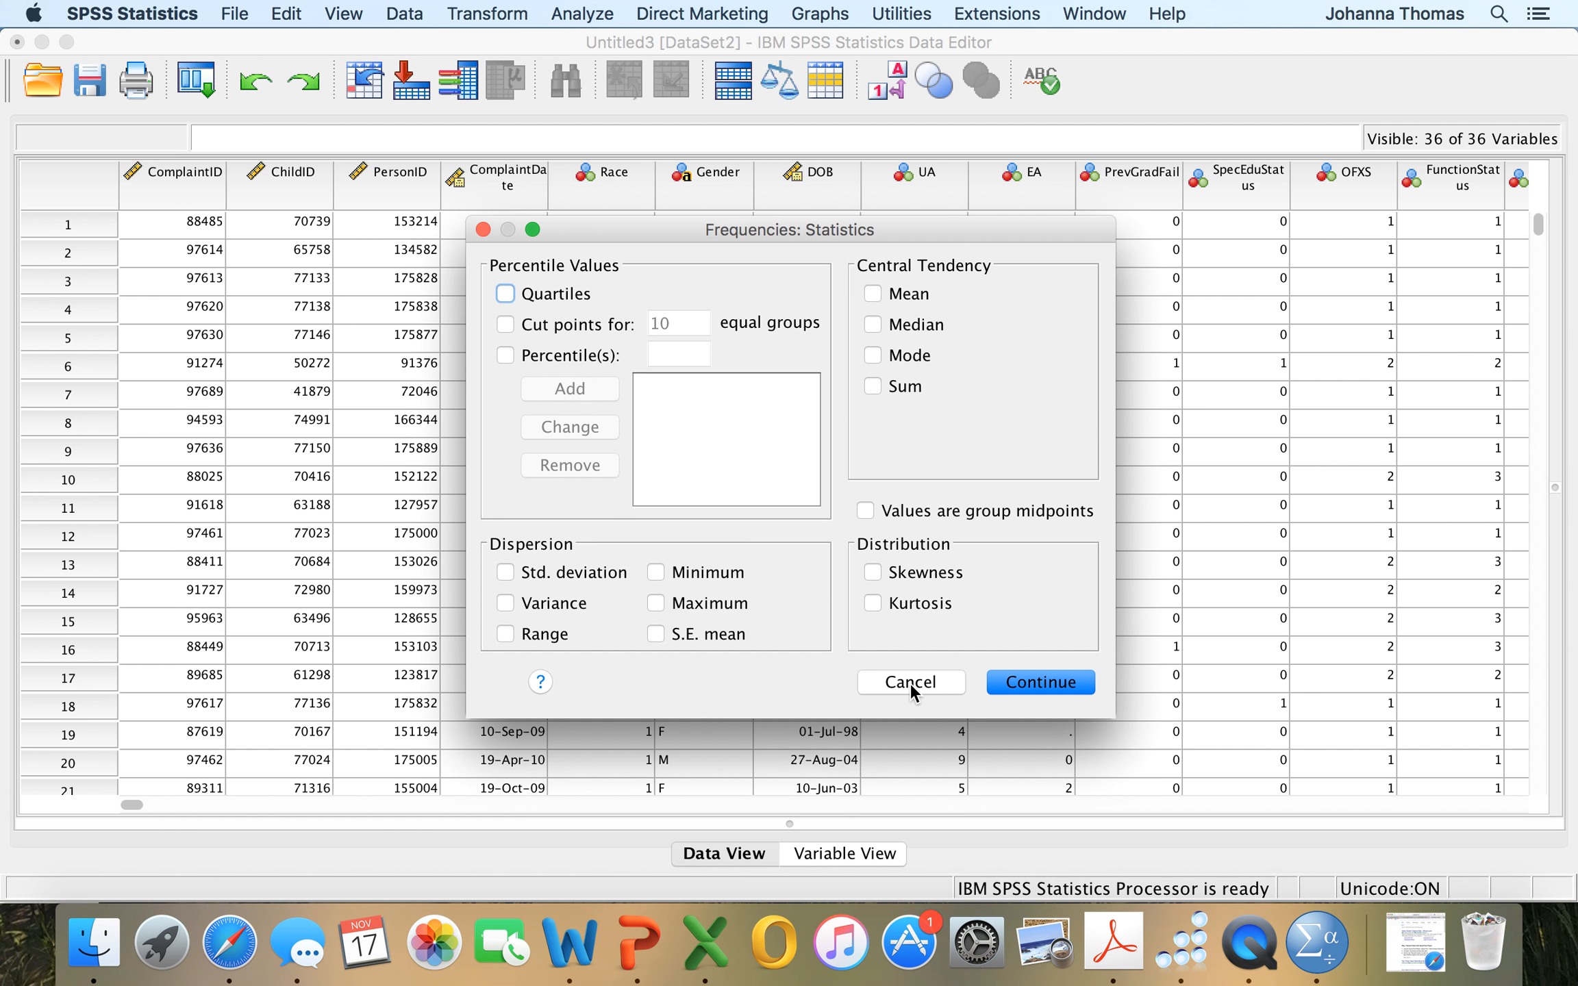
left_click(1015, 688)
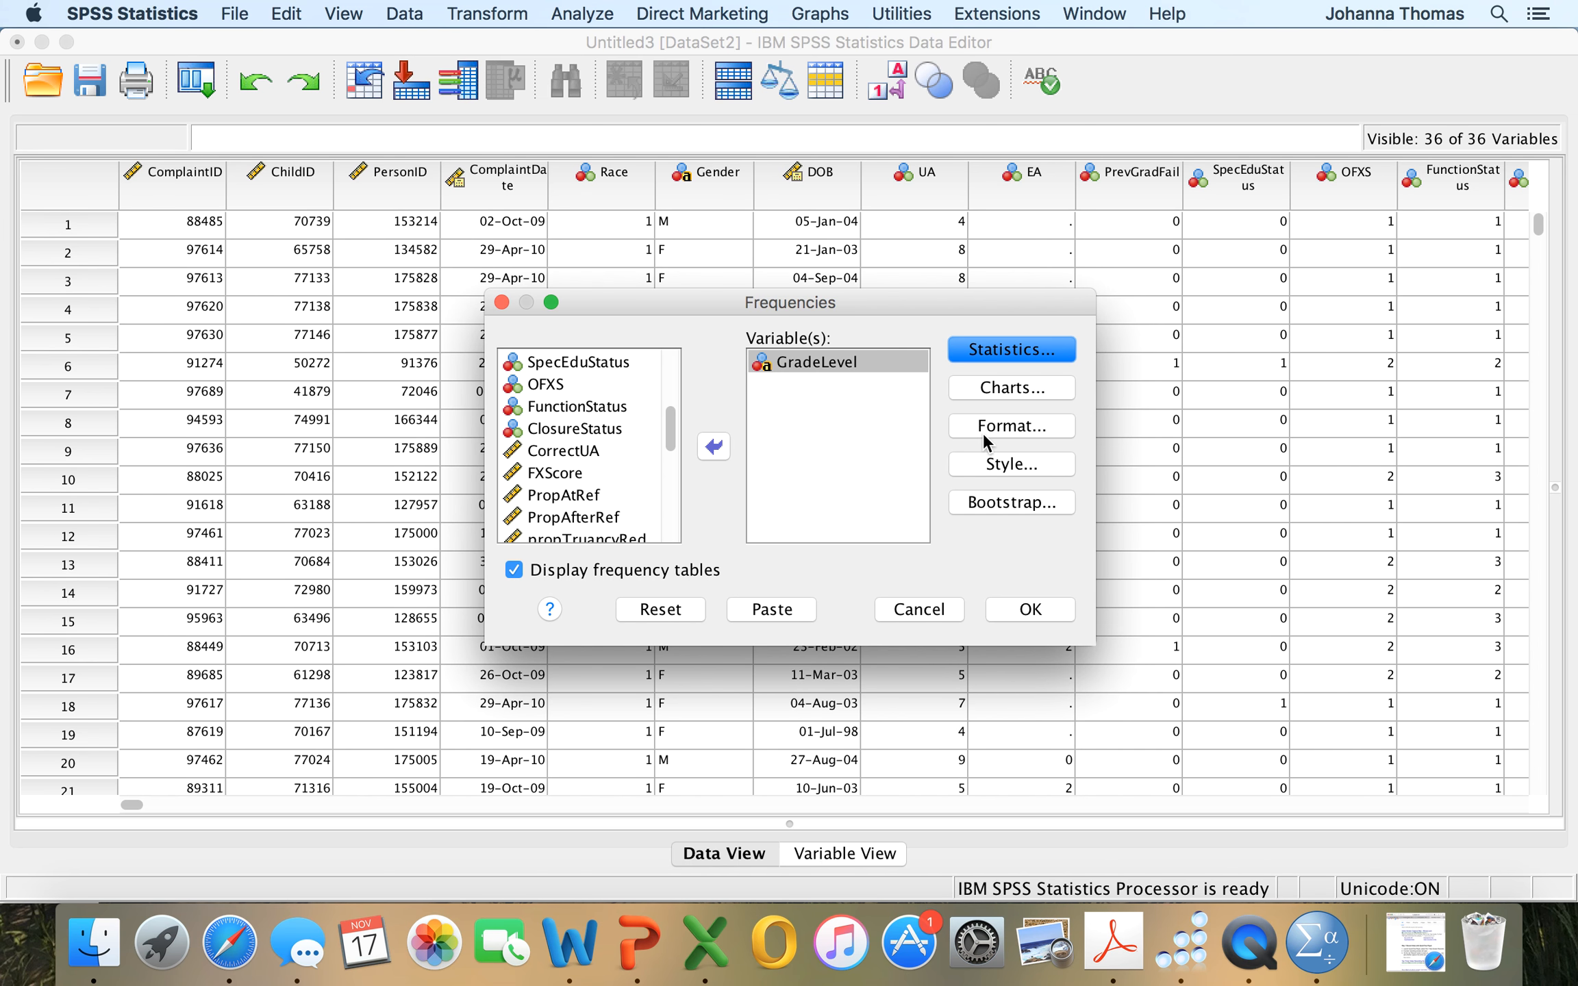
left_click(990, 389)
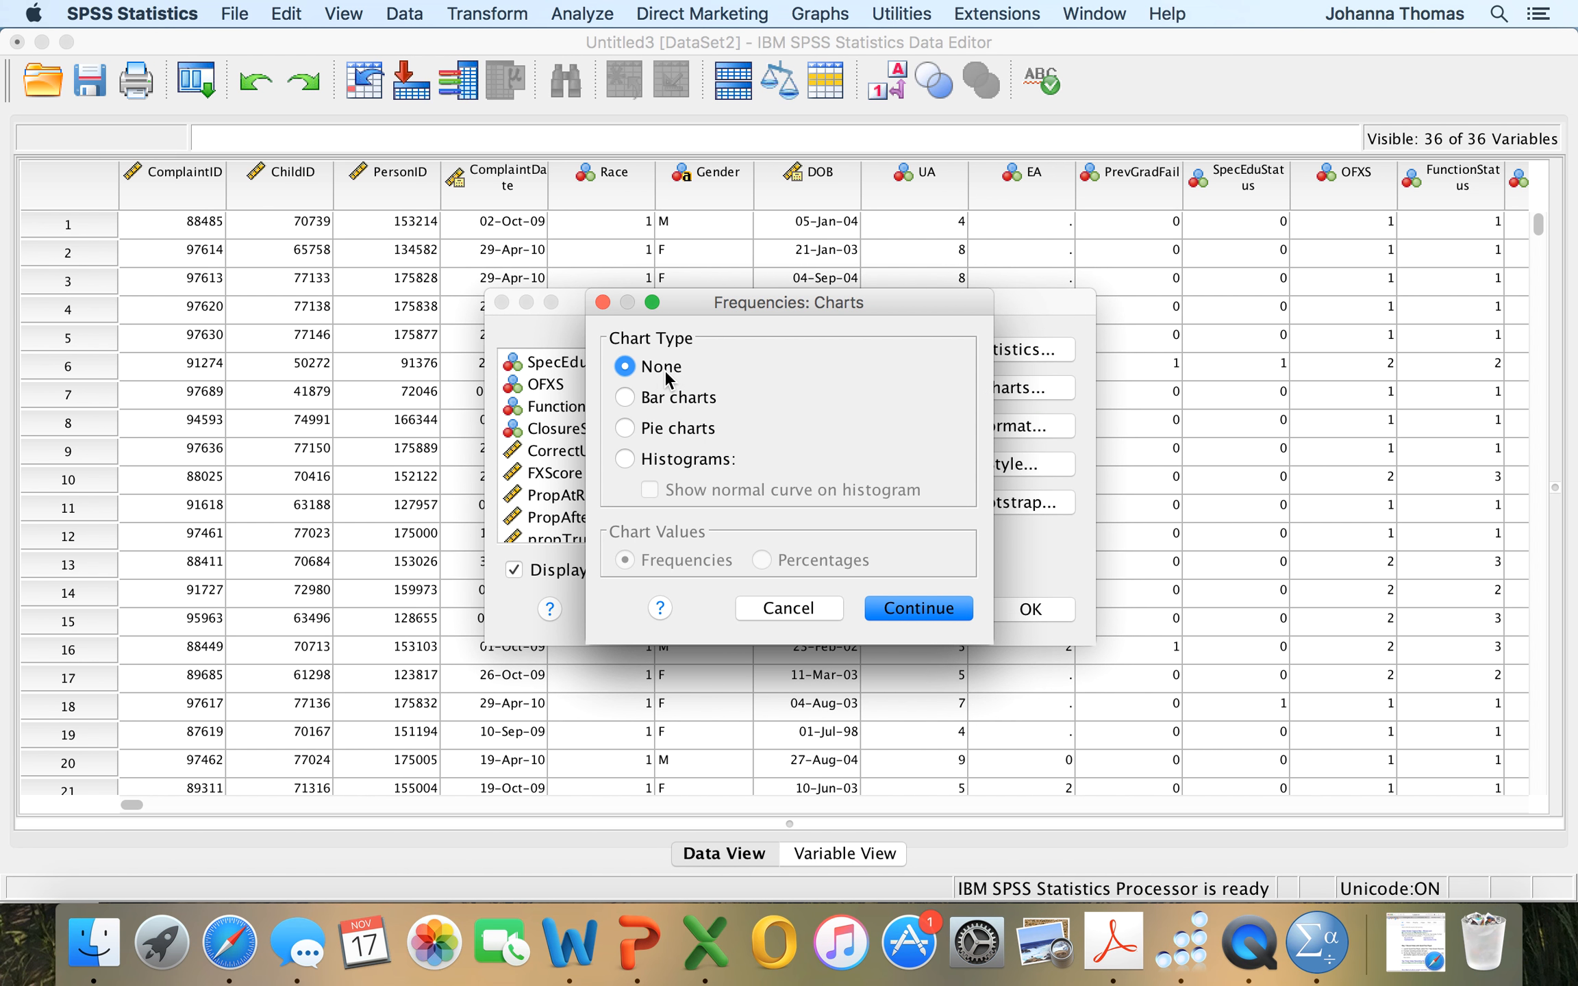
left_click(623, 397)
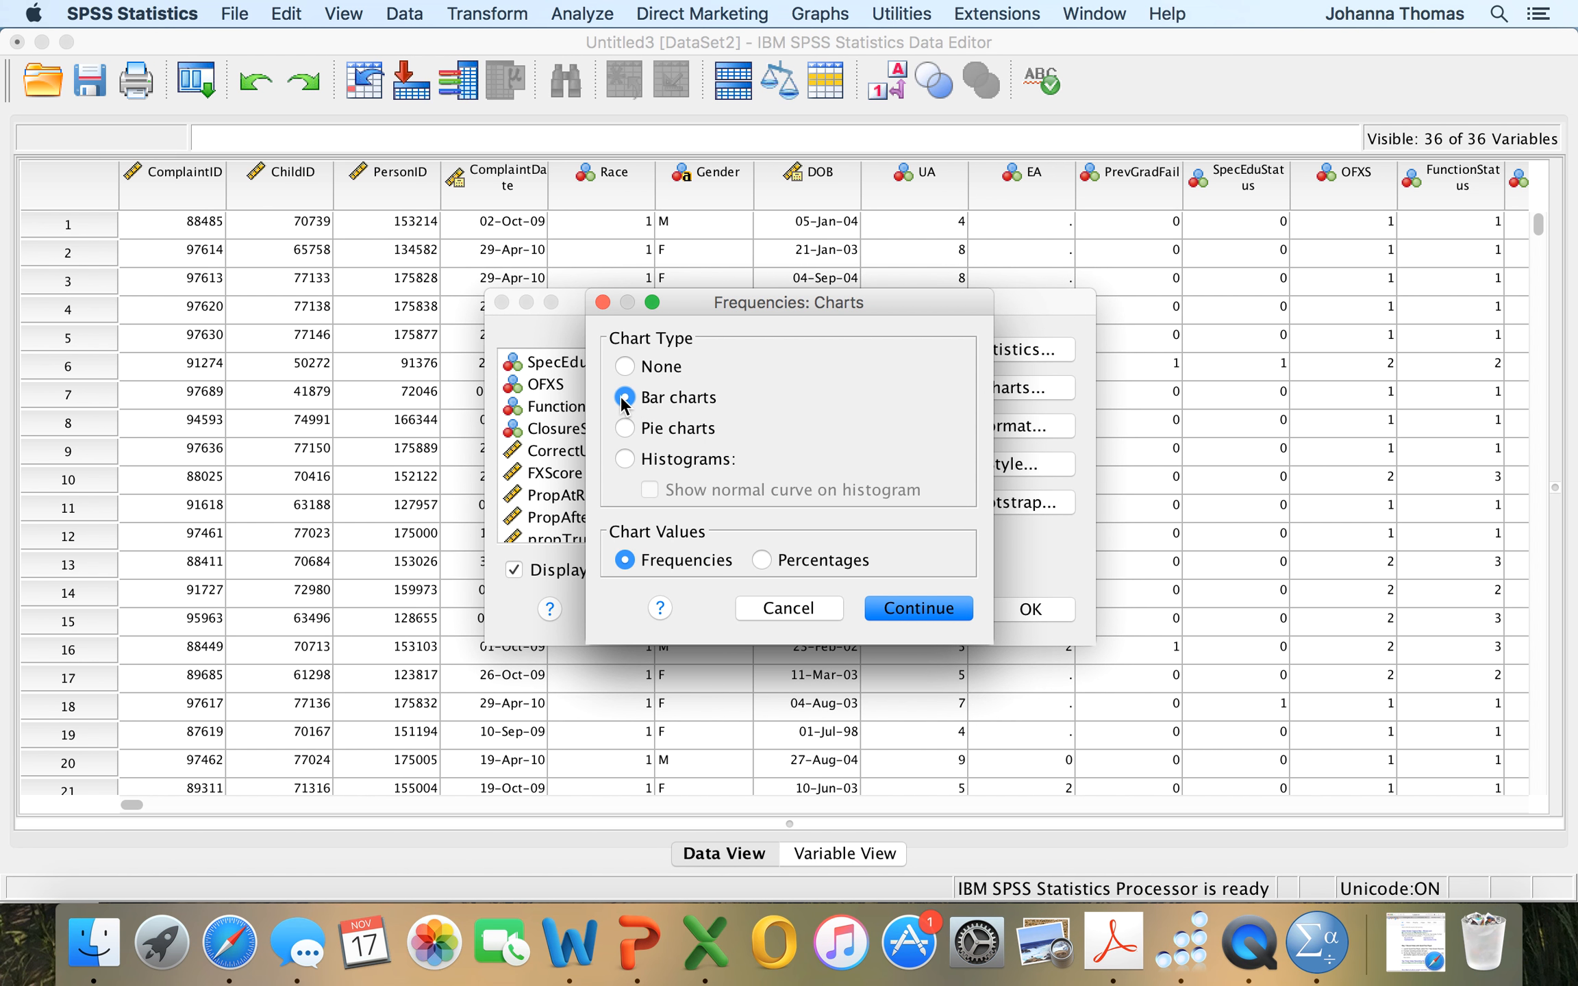
left_click(901, 609)
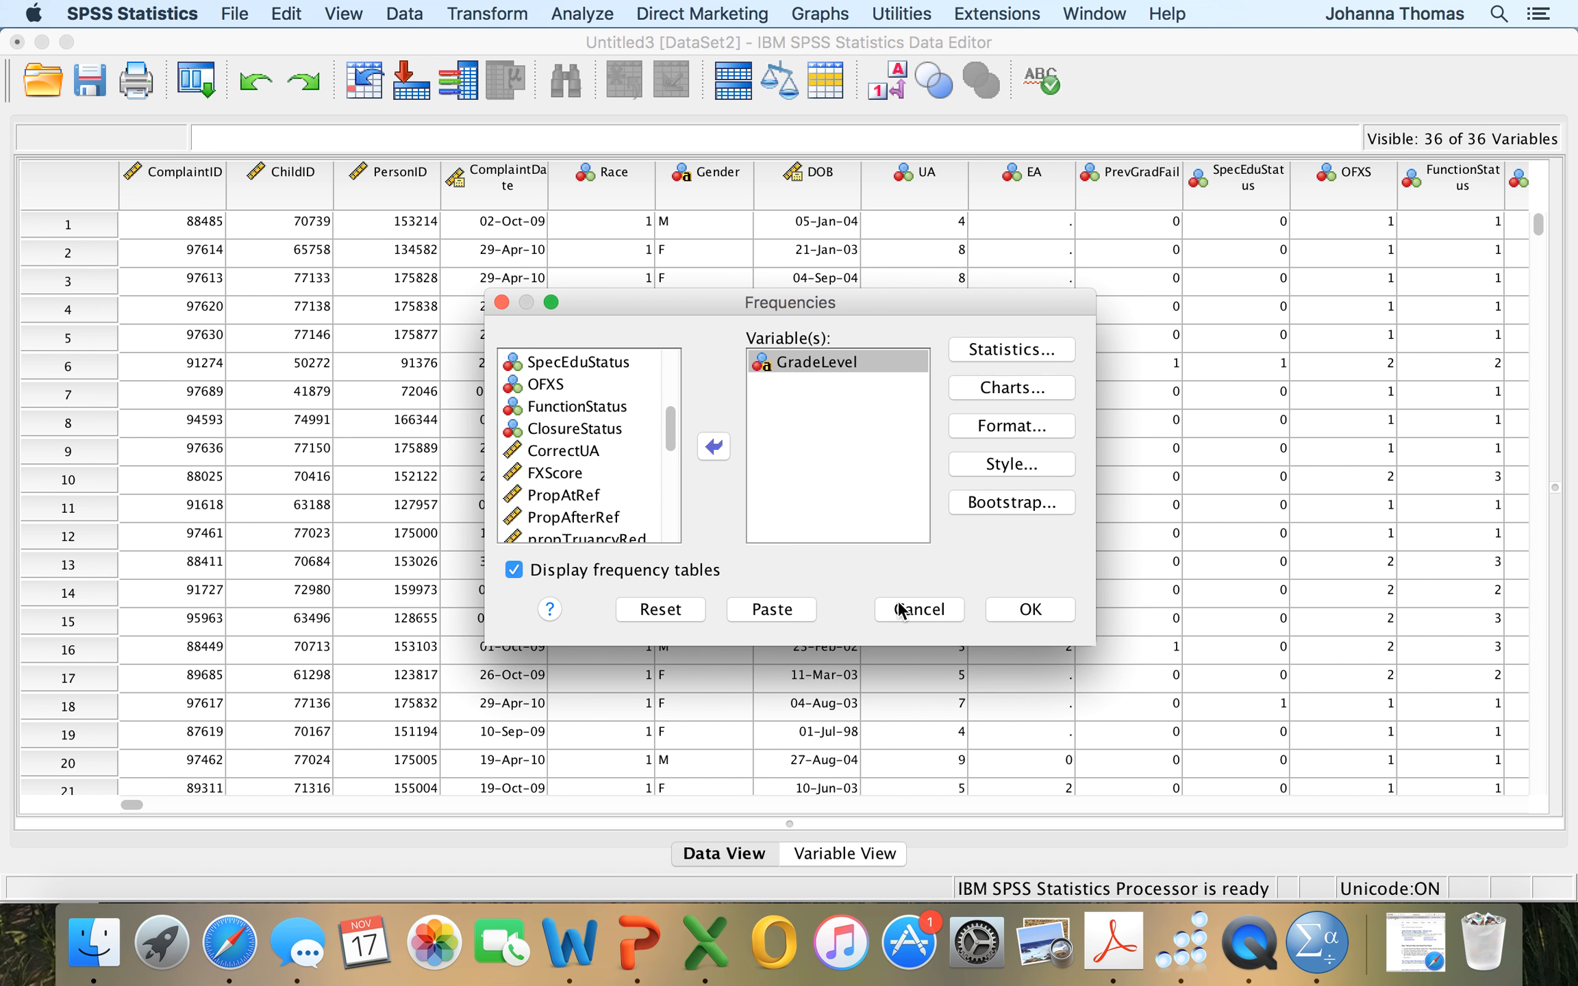
left_click(1021, 611)
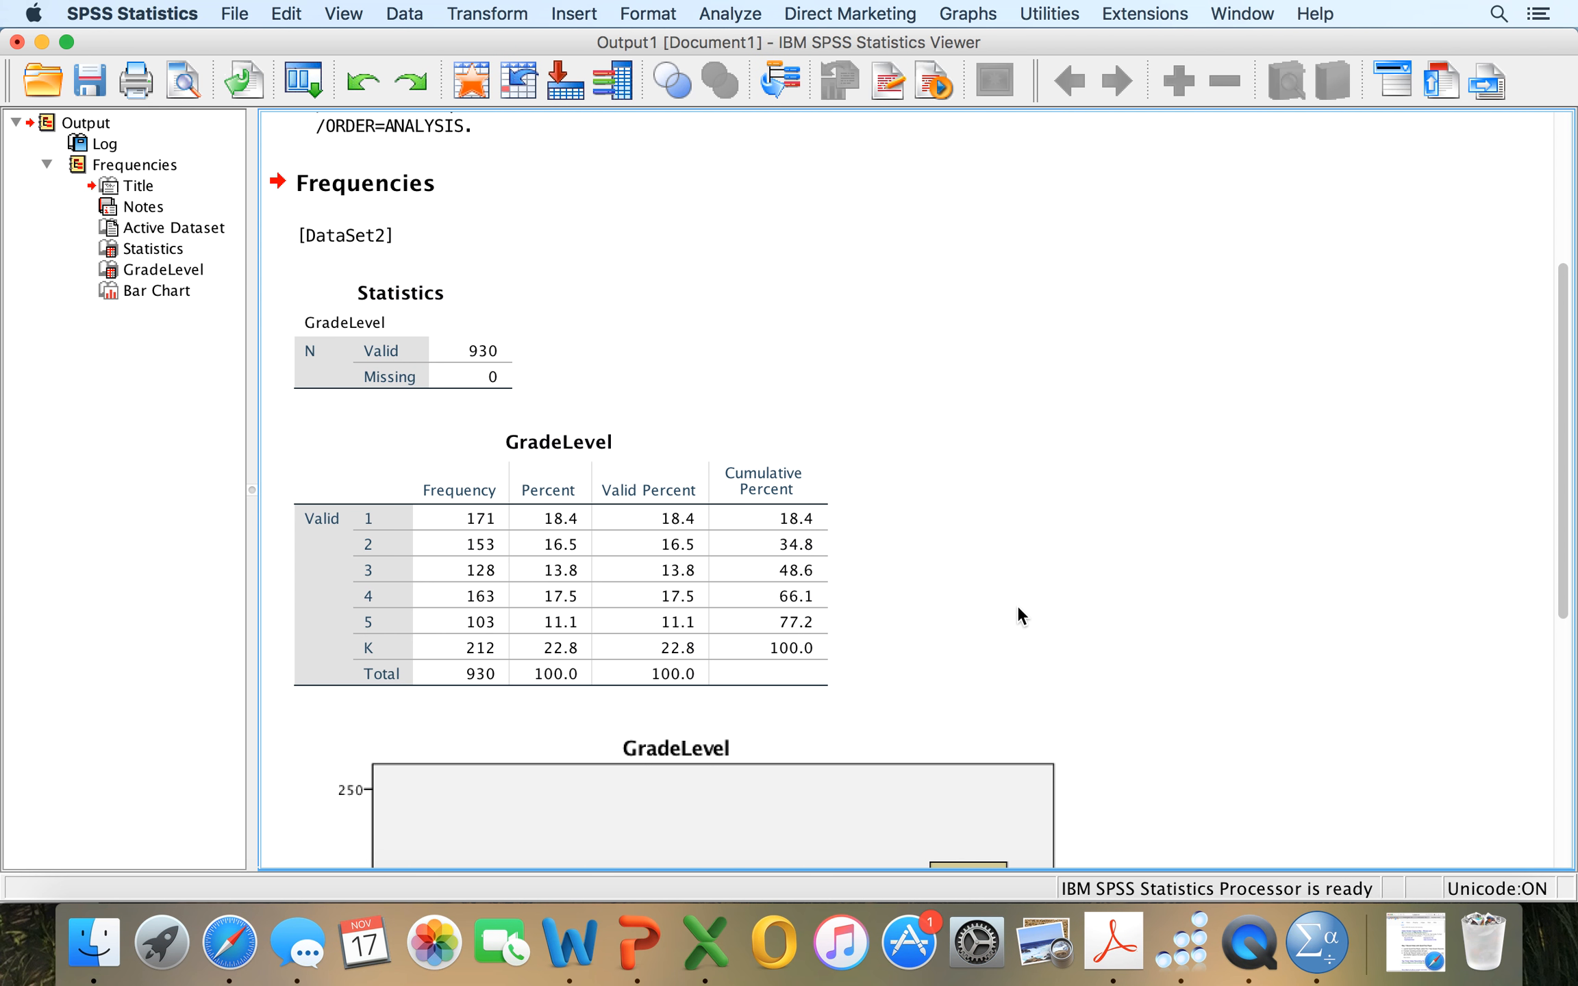
Examine the GradeLevel output: the valid and missing case counts, the frequency table and the bar chart.
scroll(1017, 605, "up", 3)
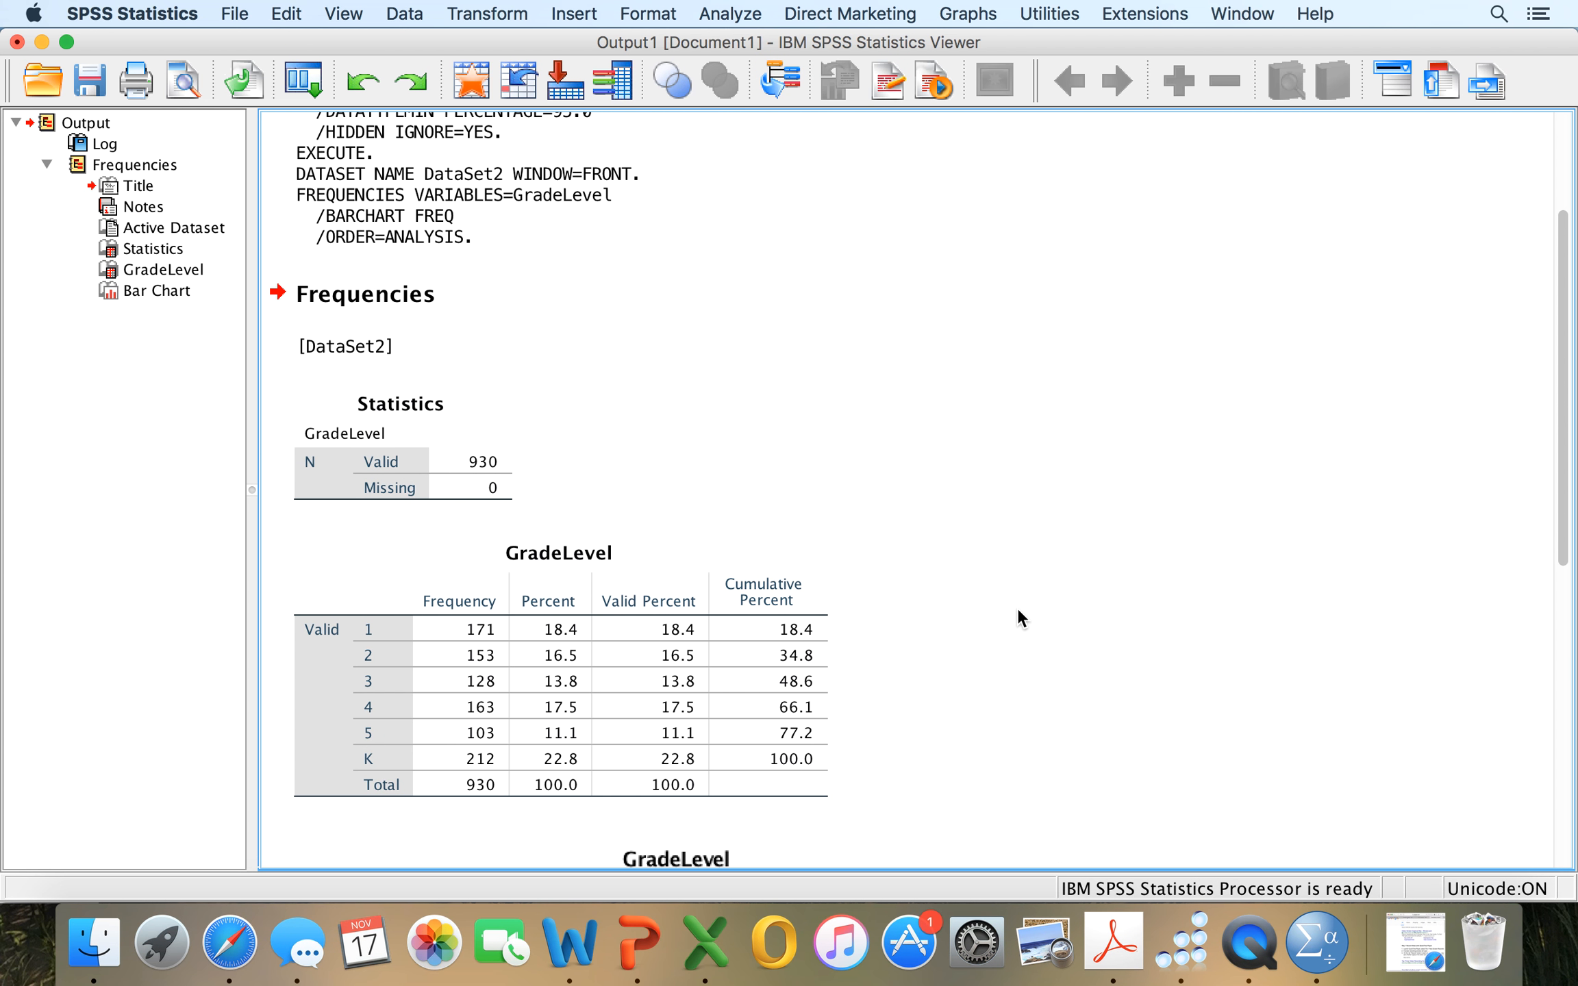
left_click(495, 468)
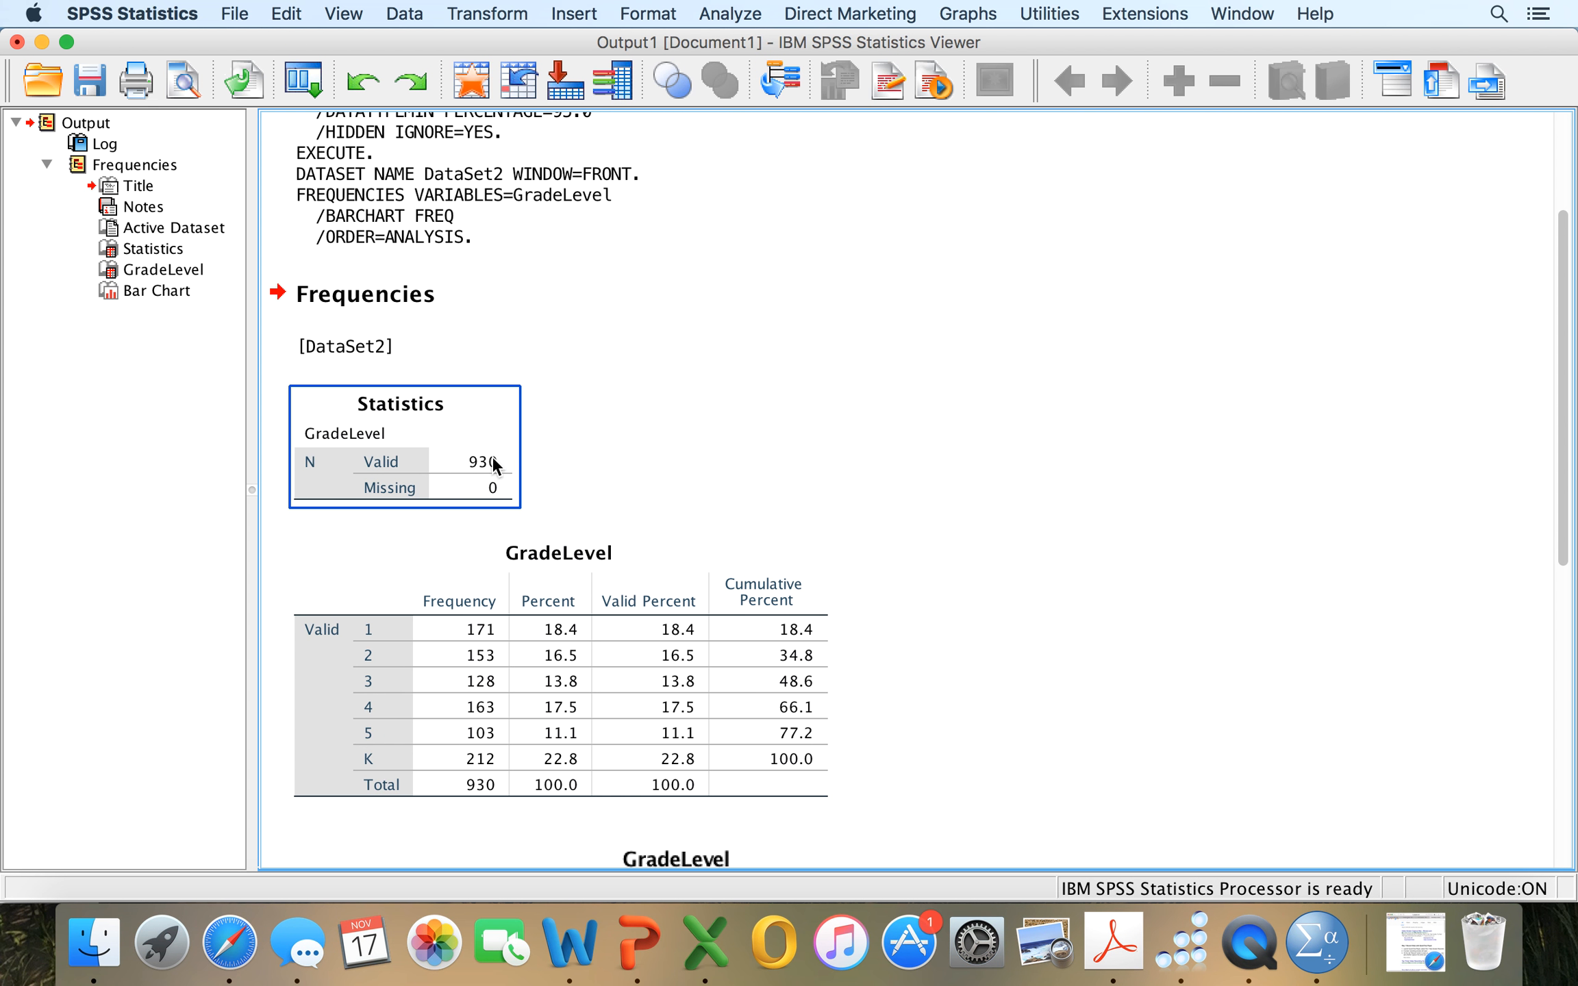
scroll(496, 499, "down", 4)
left_click(496, 502)
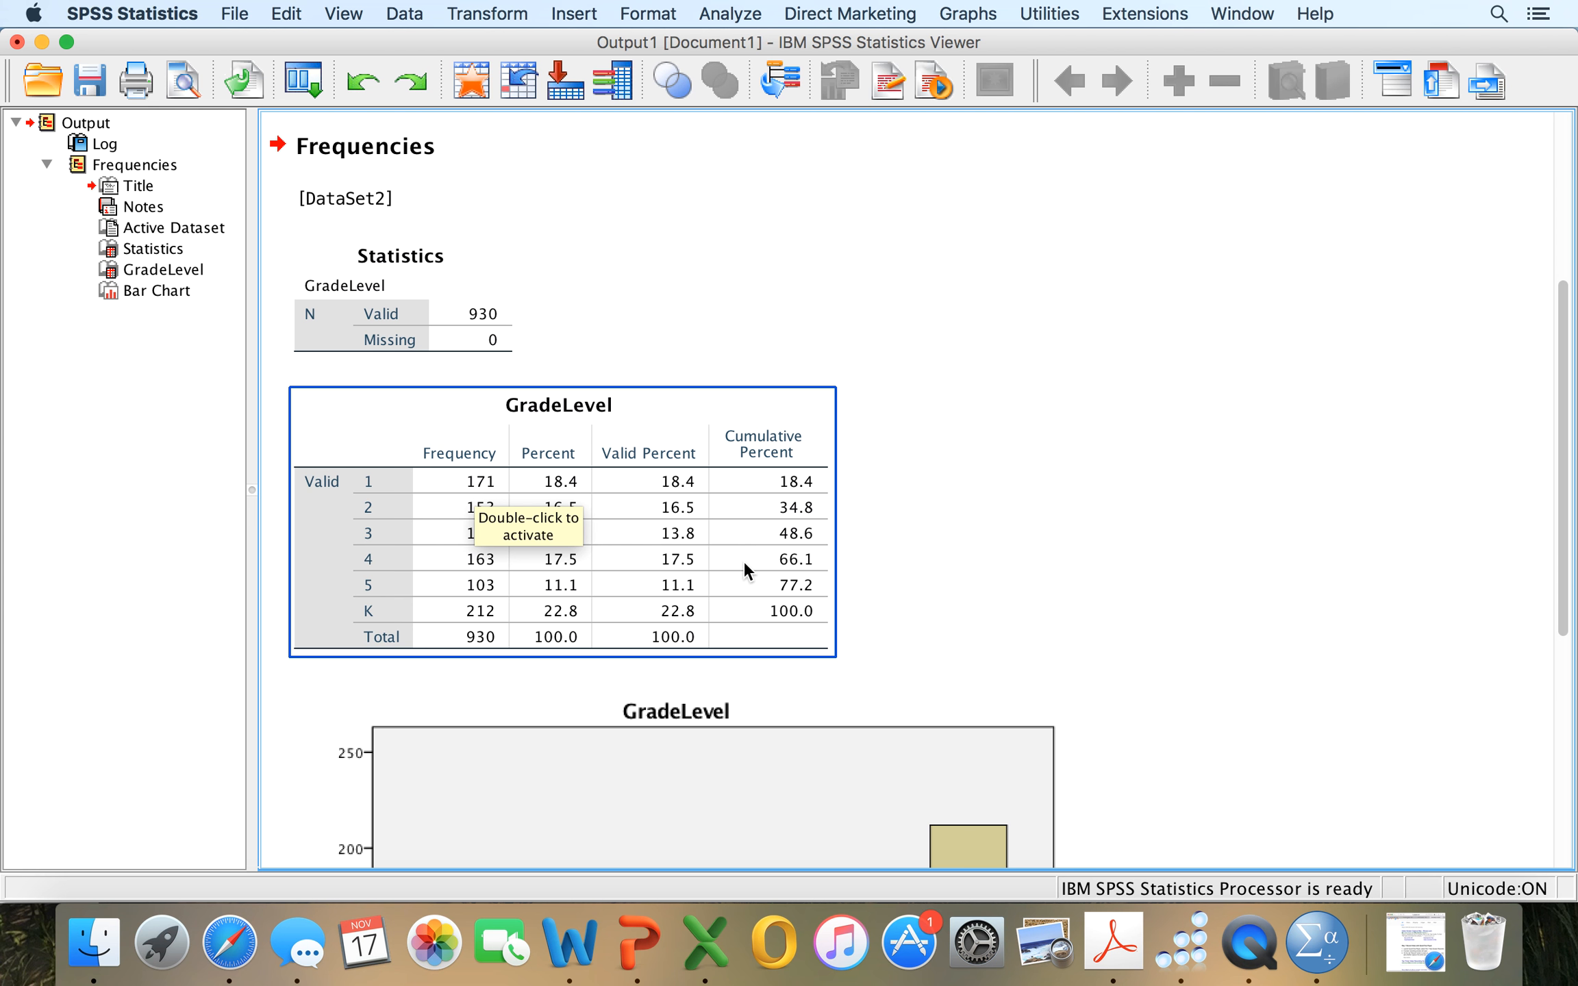
scroll(891, 603, "down", 10)
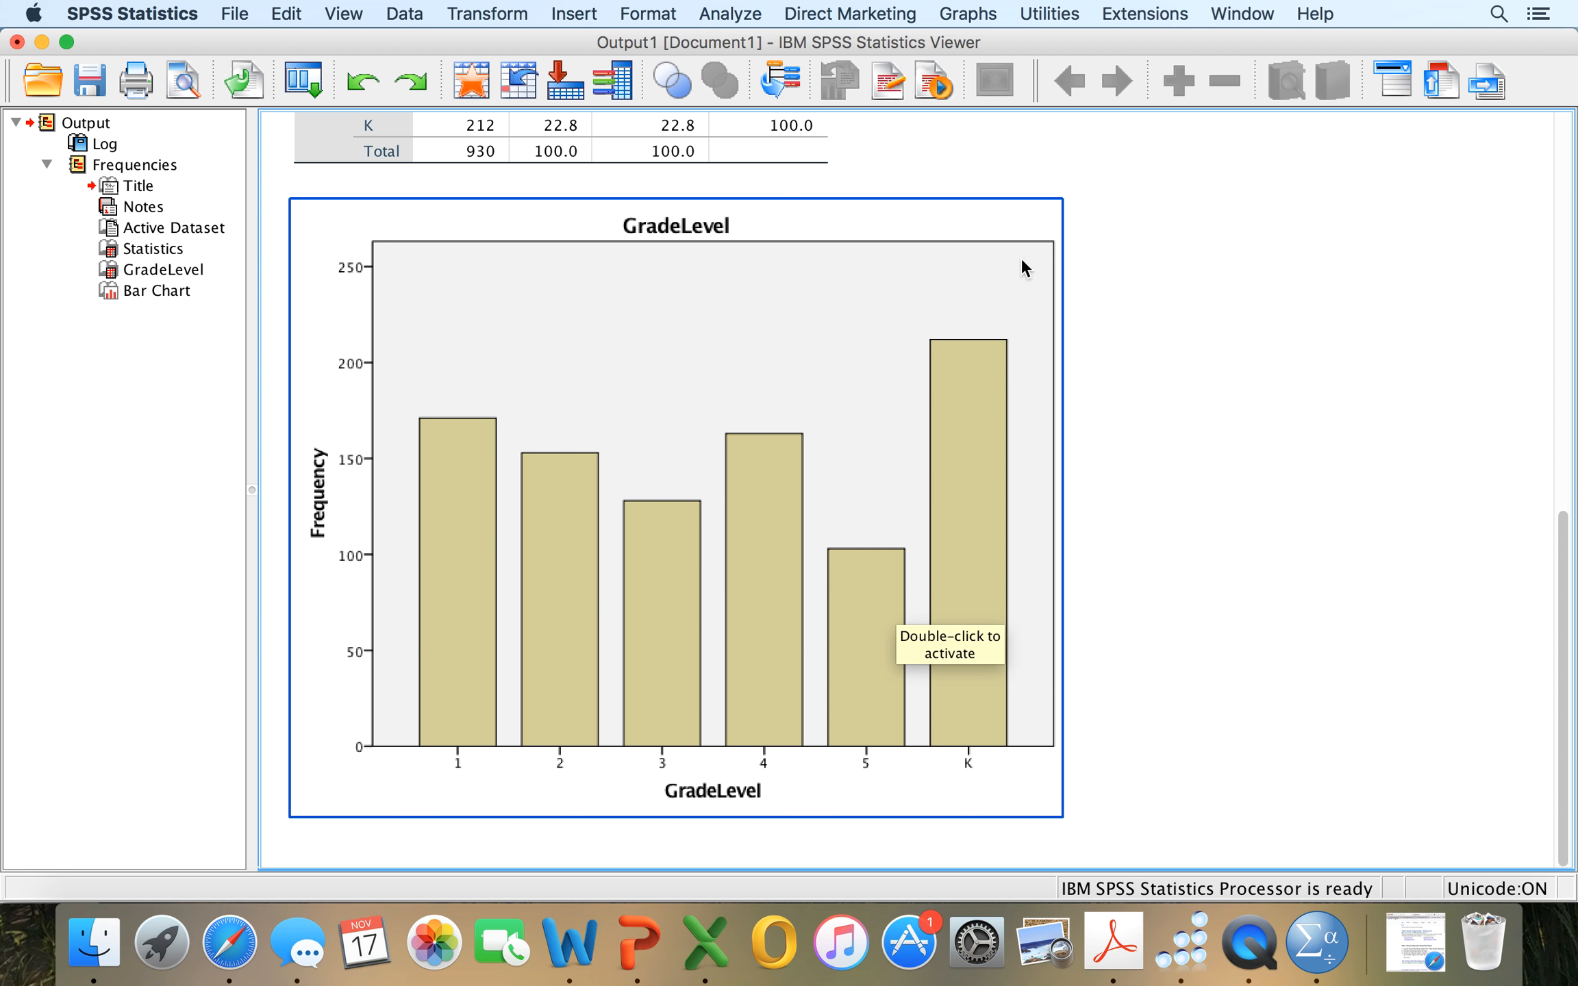
scroll(1085, 344, "up", 15)
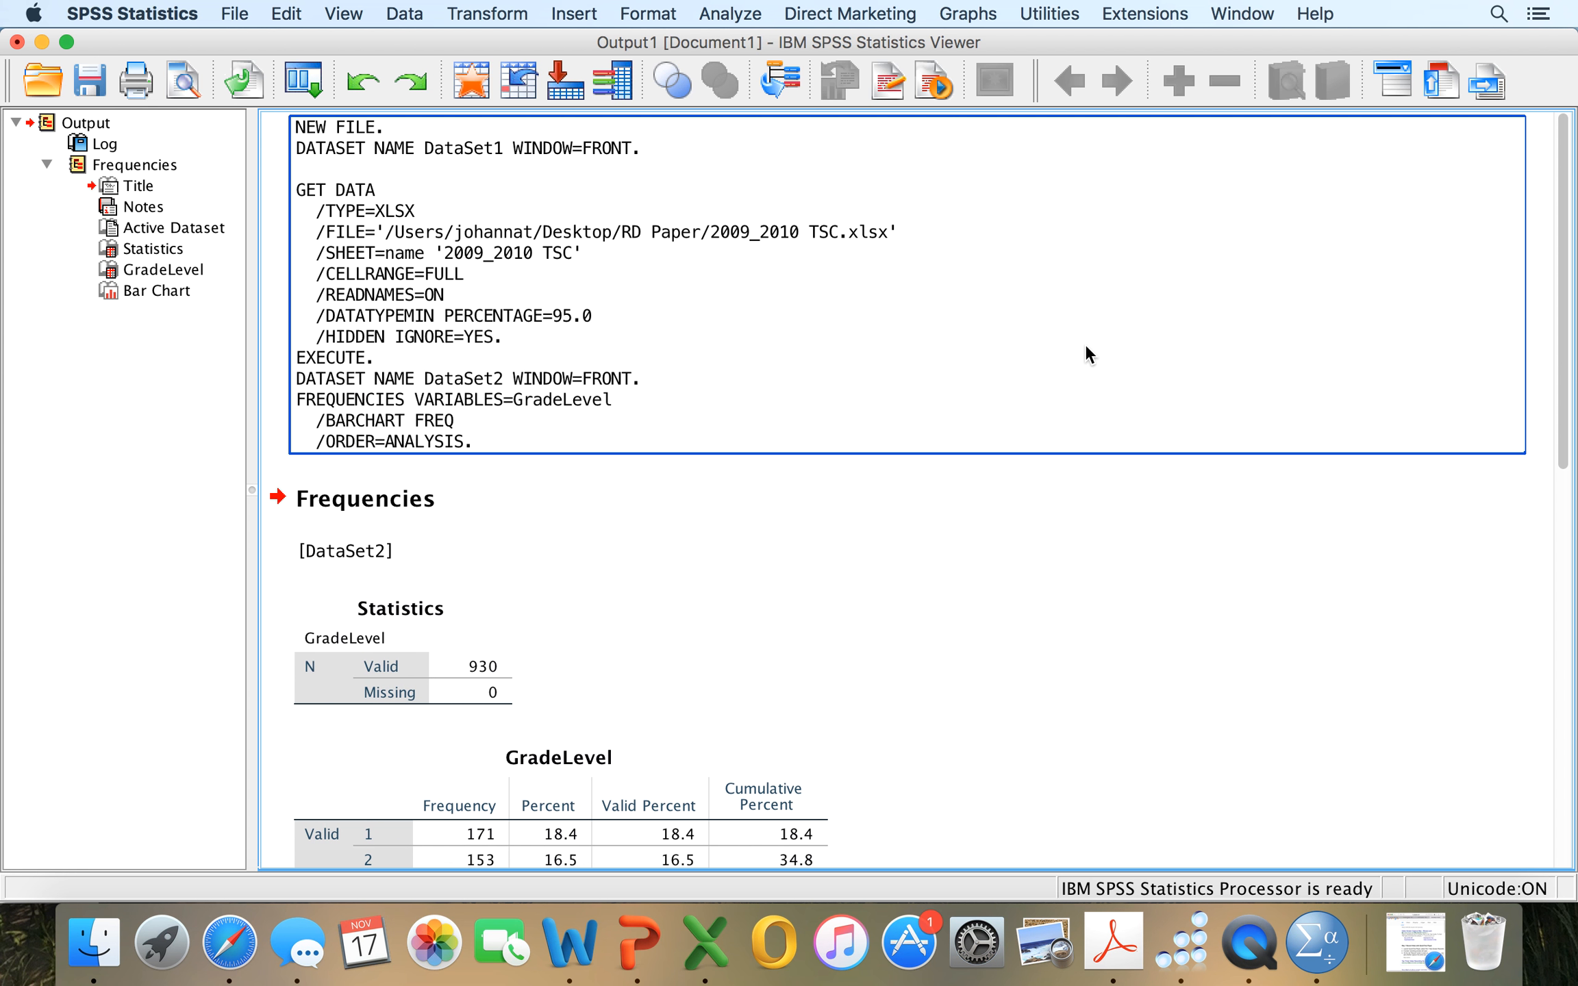
Start a Crosstabs analysis with PrevGradFail as the row variable and SpecEduStatus as the column variable.
left_click(731, 16)
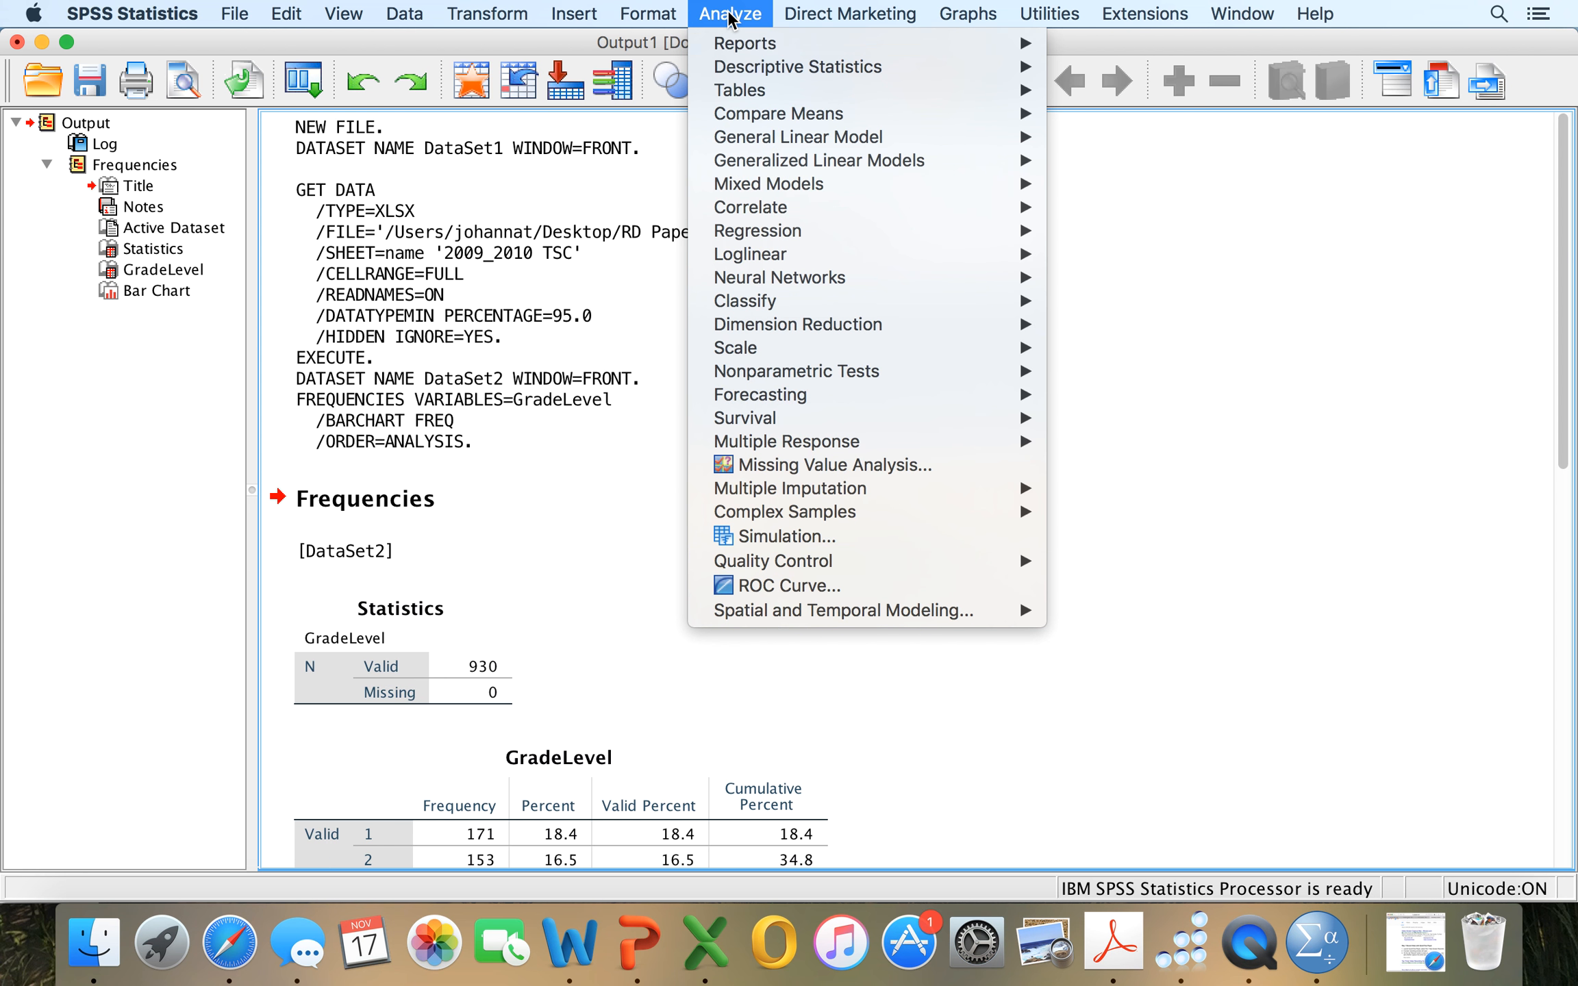
mouse_move(748, 69)
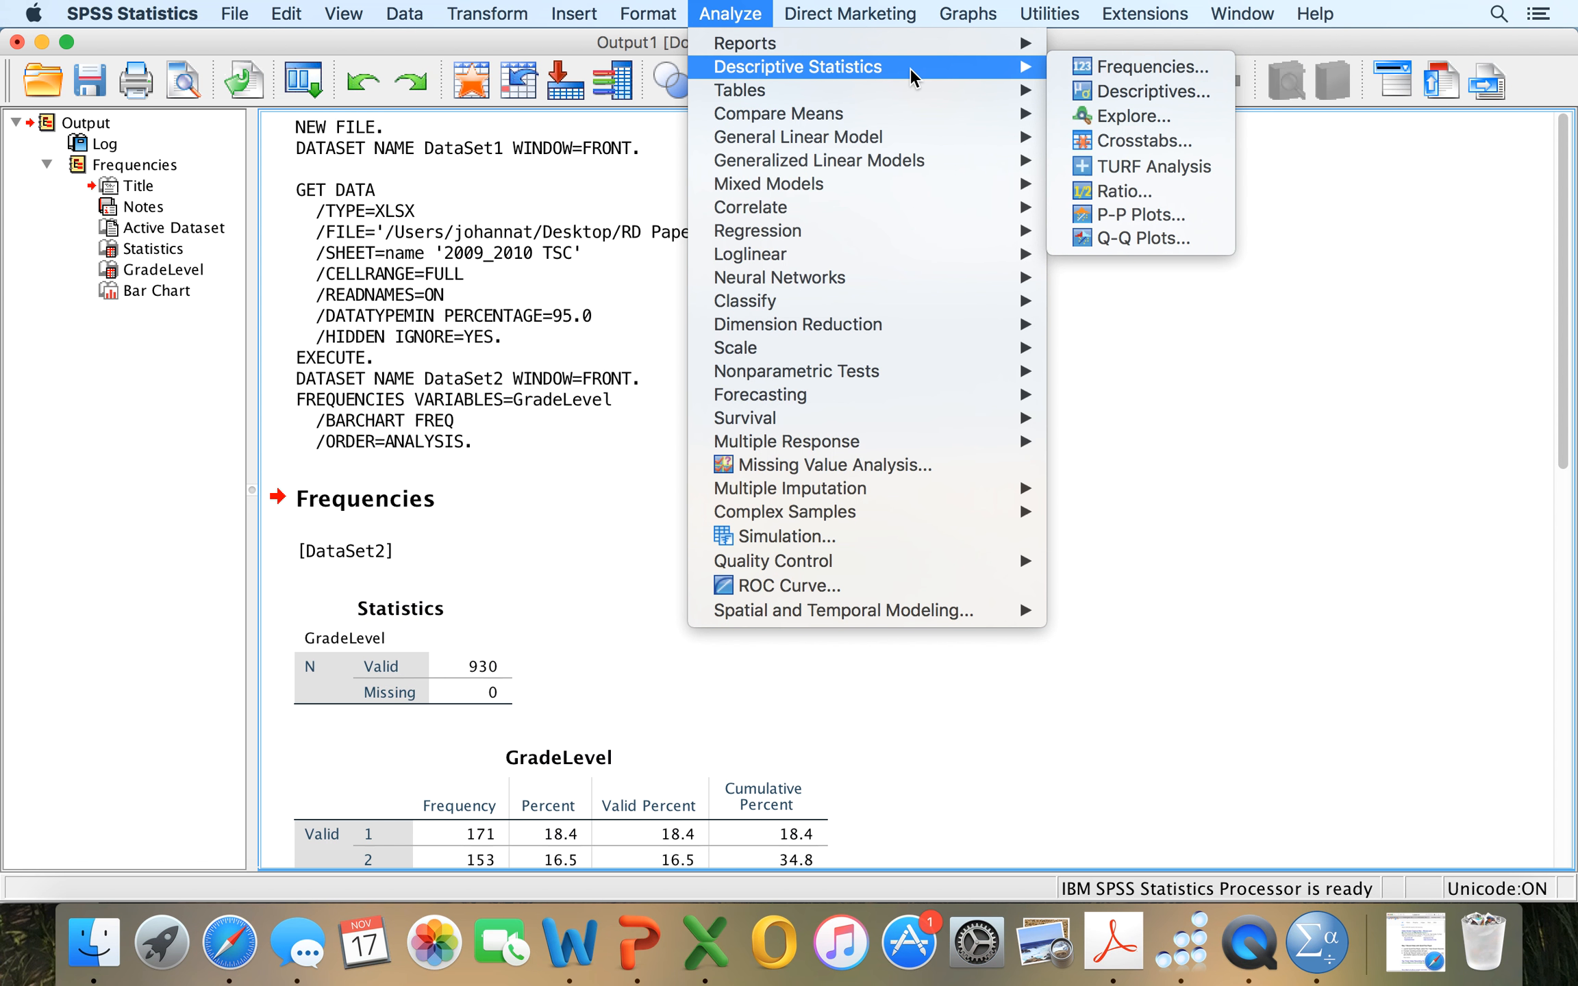
left_click(1100, 144)
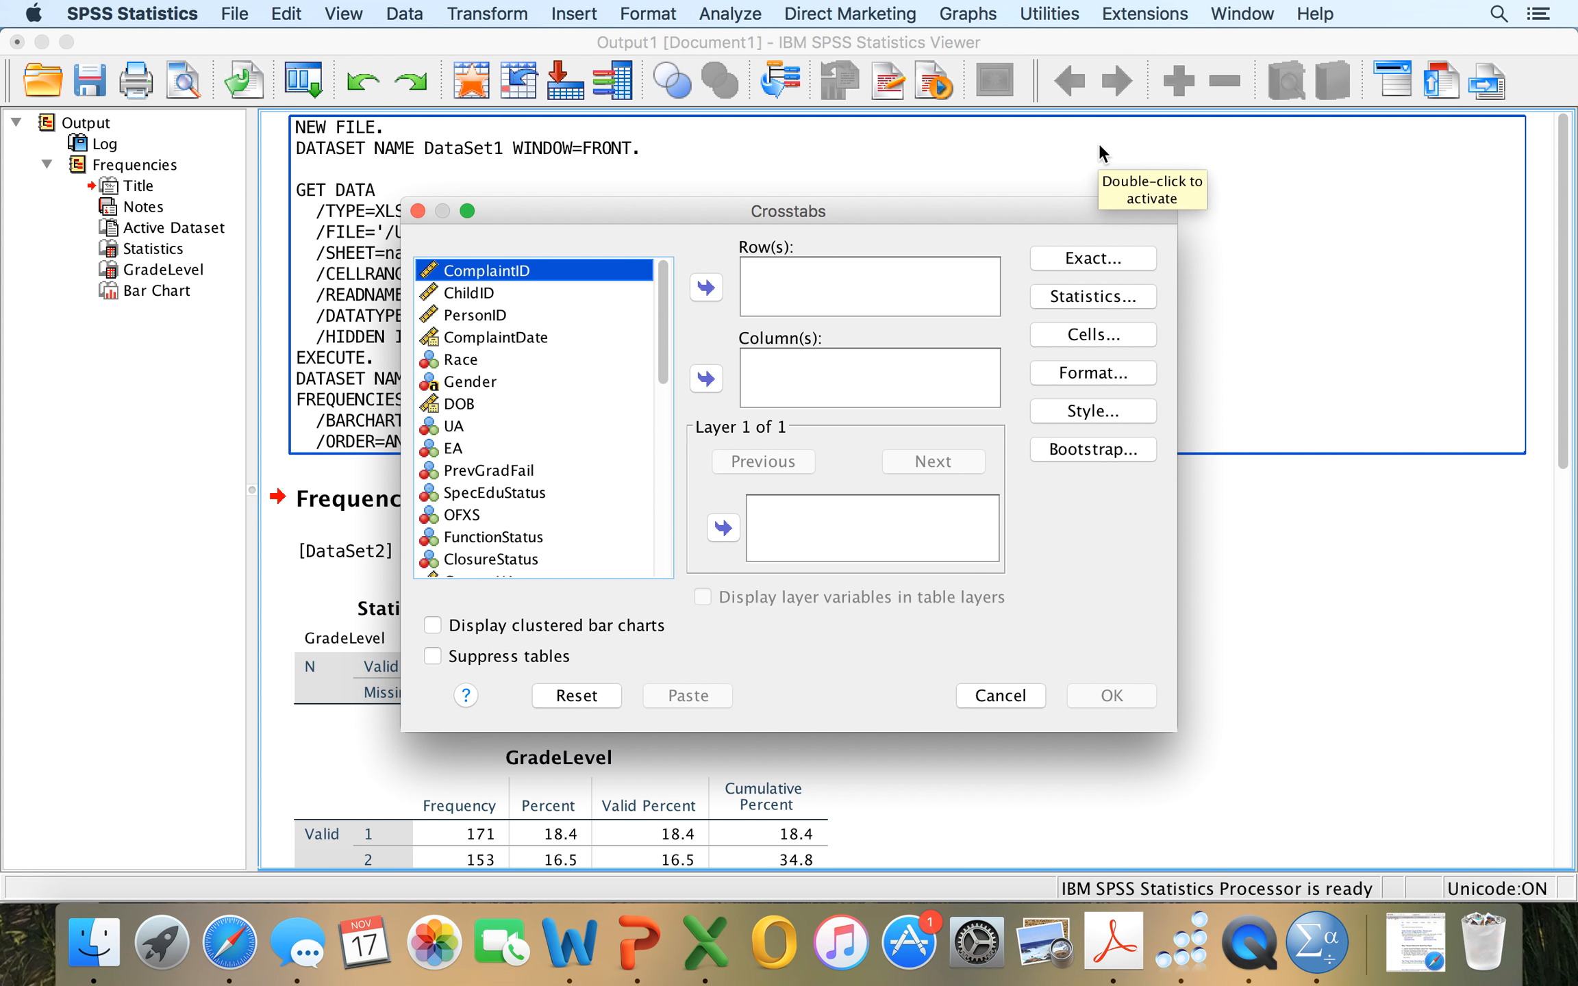
scroll(552, 421, "down", 2)
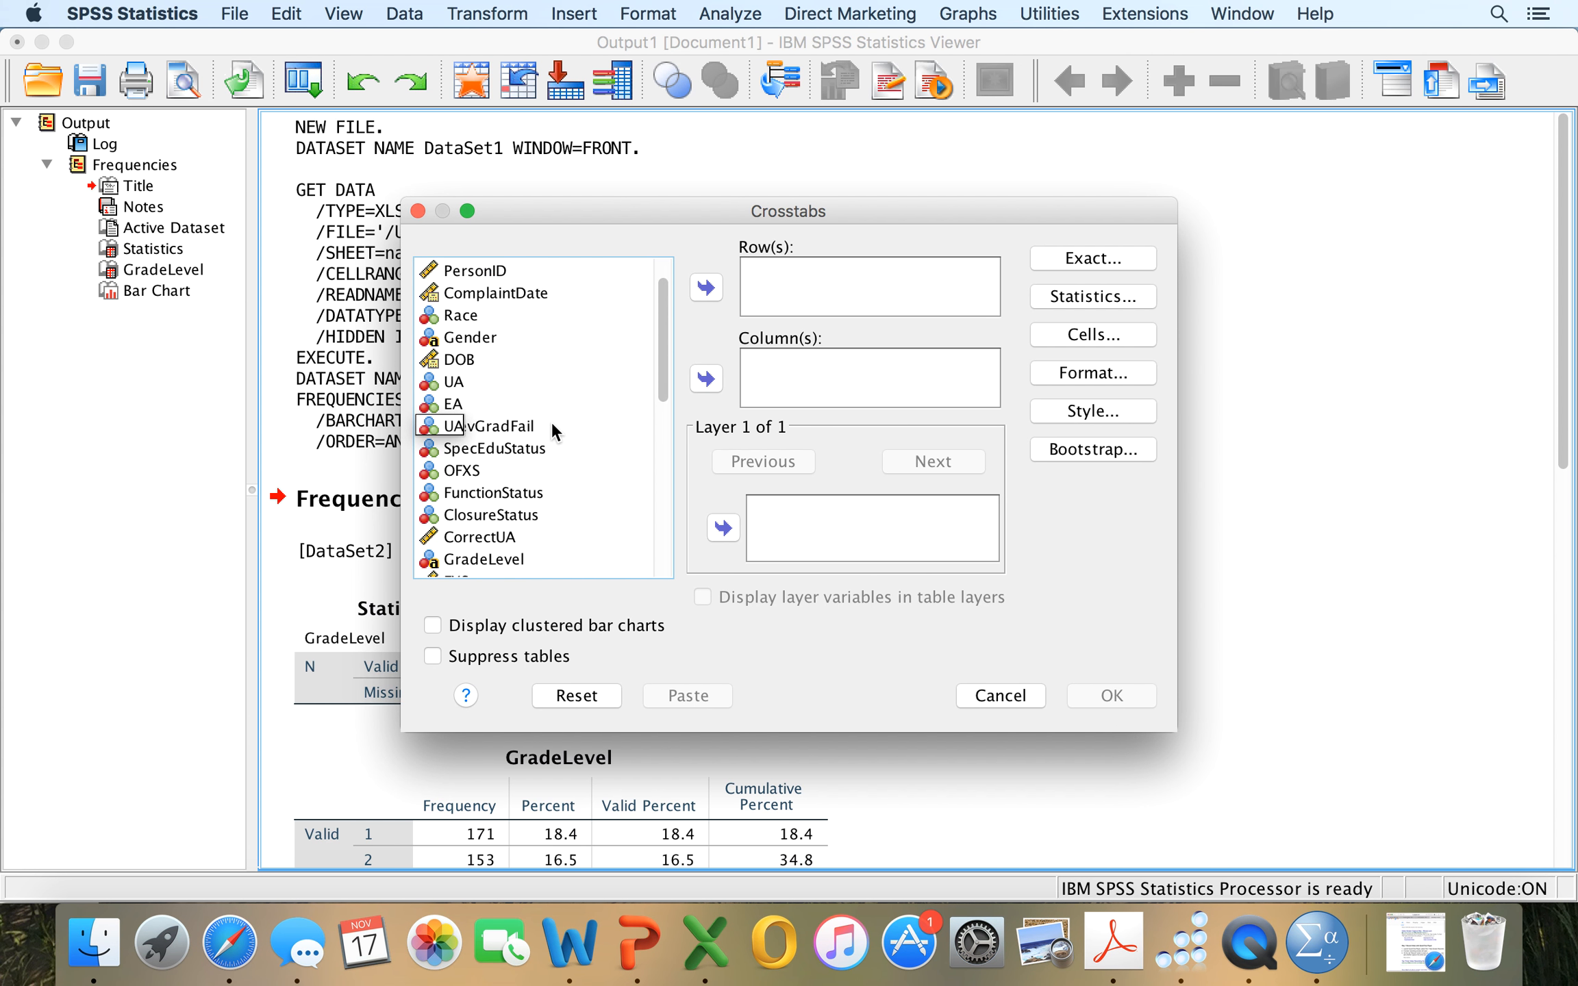
left_click(505, 425)
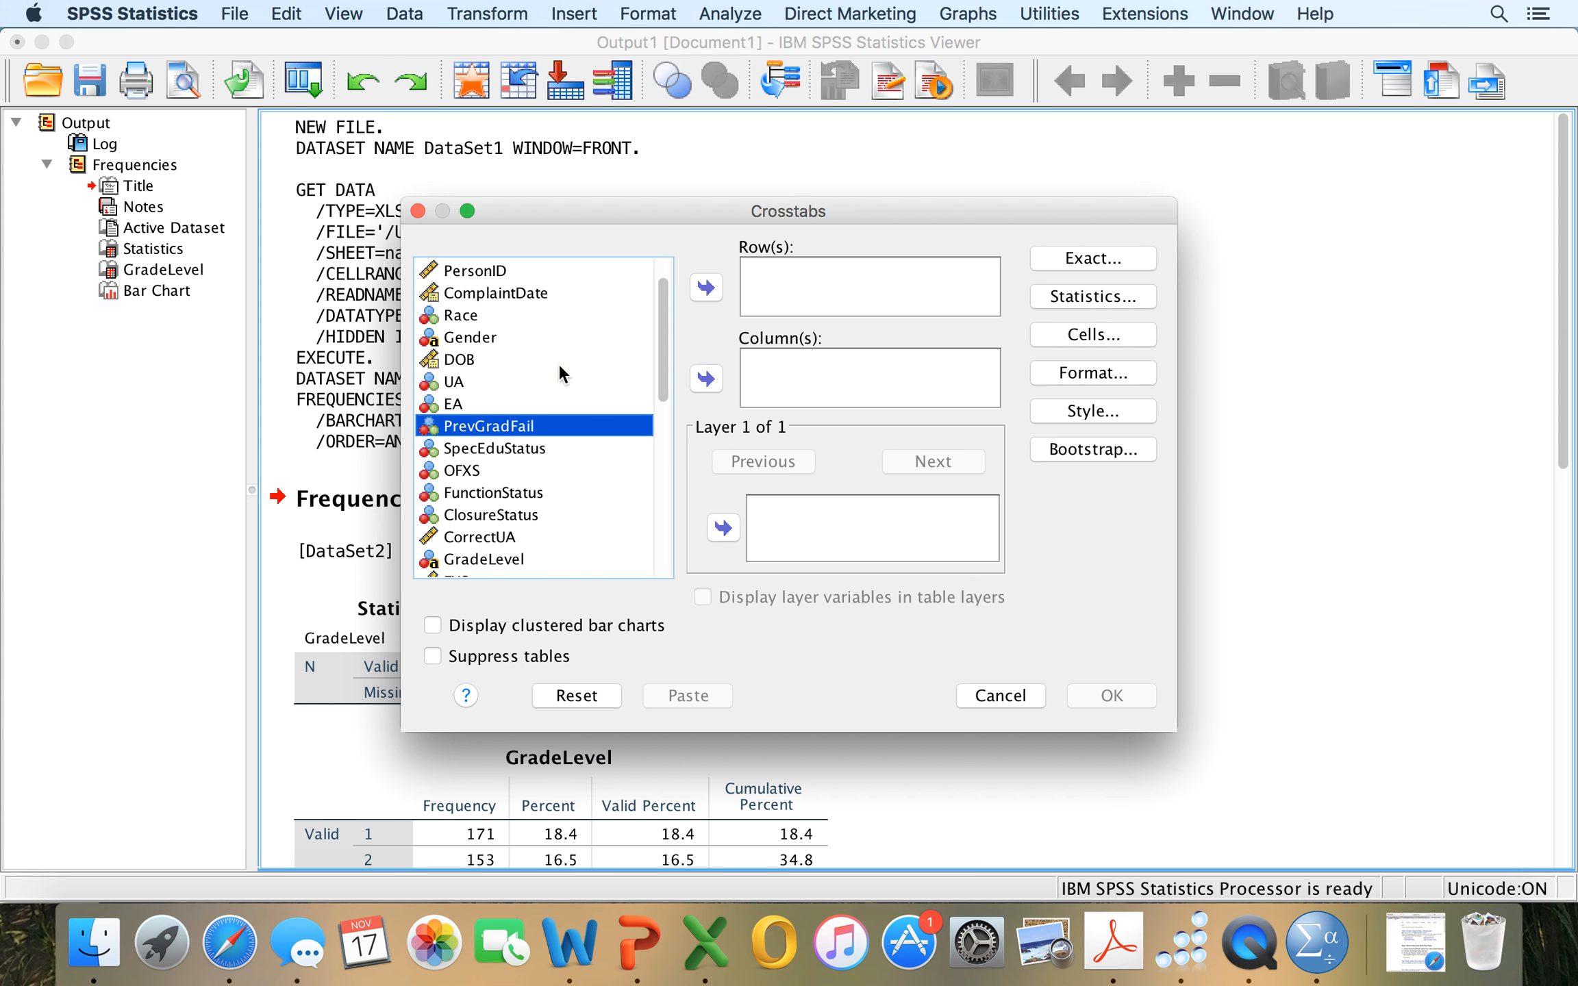
left_click(706, 288)
left_click(502, 428)
left_click(707, 379)
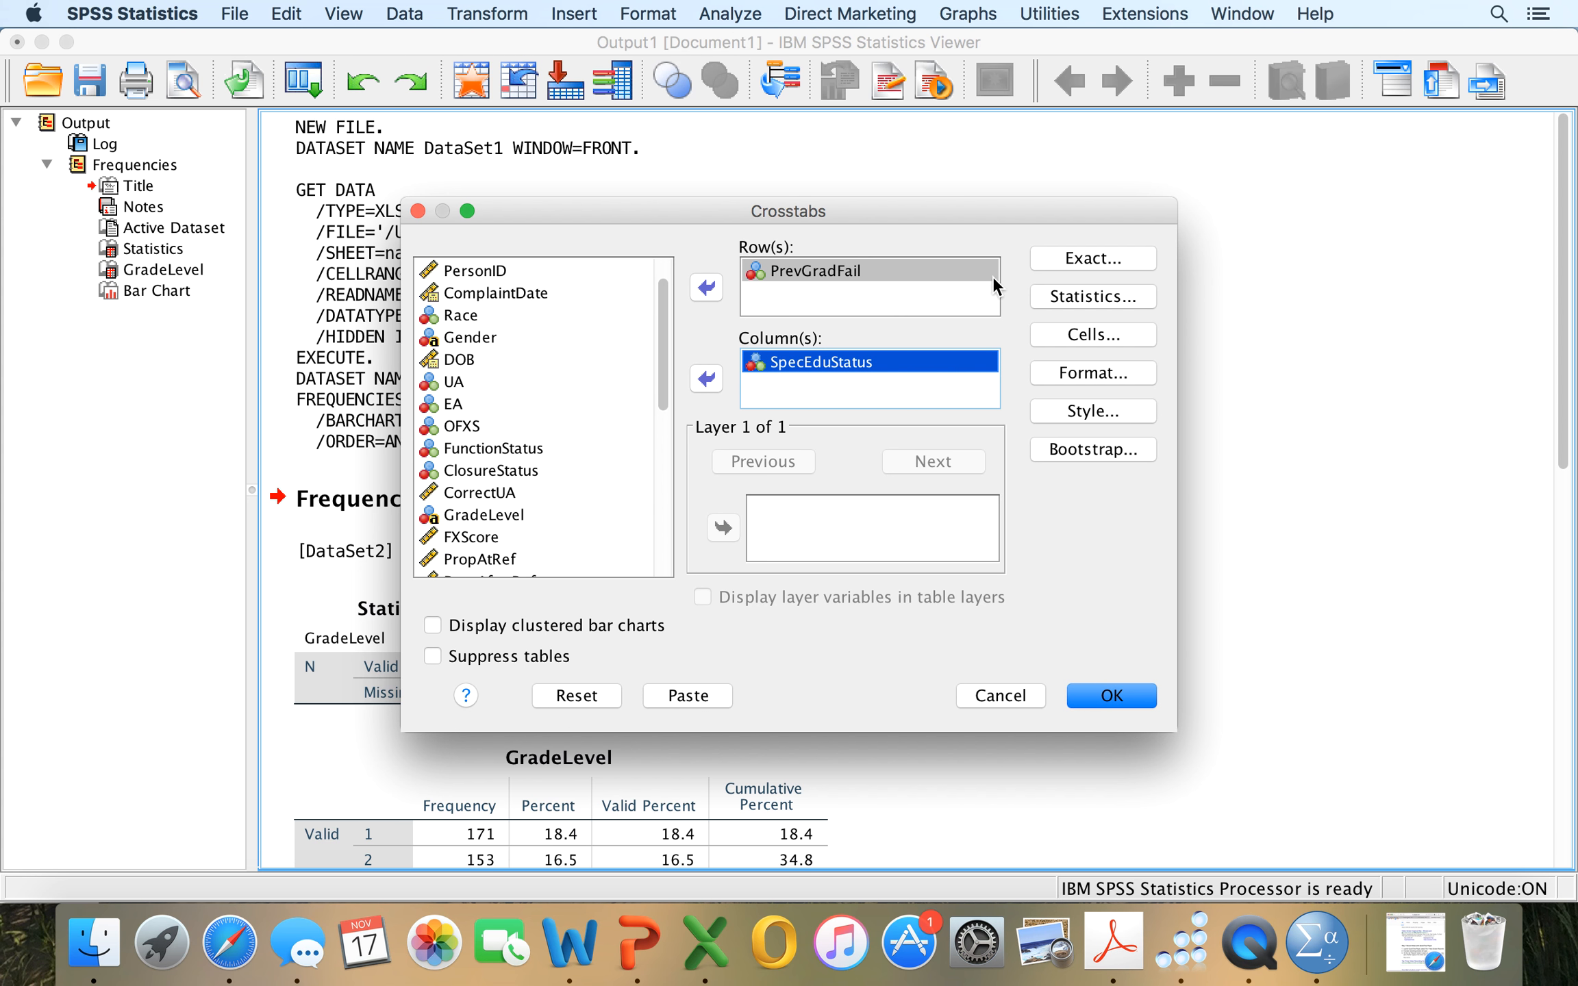
Request the chi-square statistic and expected cell counts alongside the observed ones, and run the crosstab.
left_click(1068, 299)
left_click(592, 285)
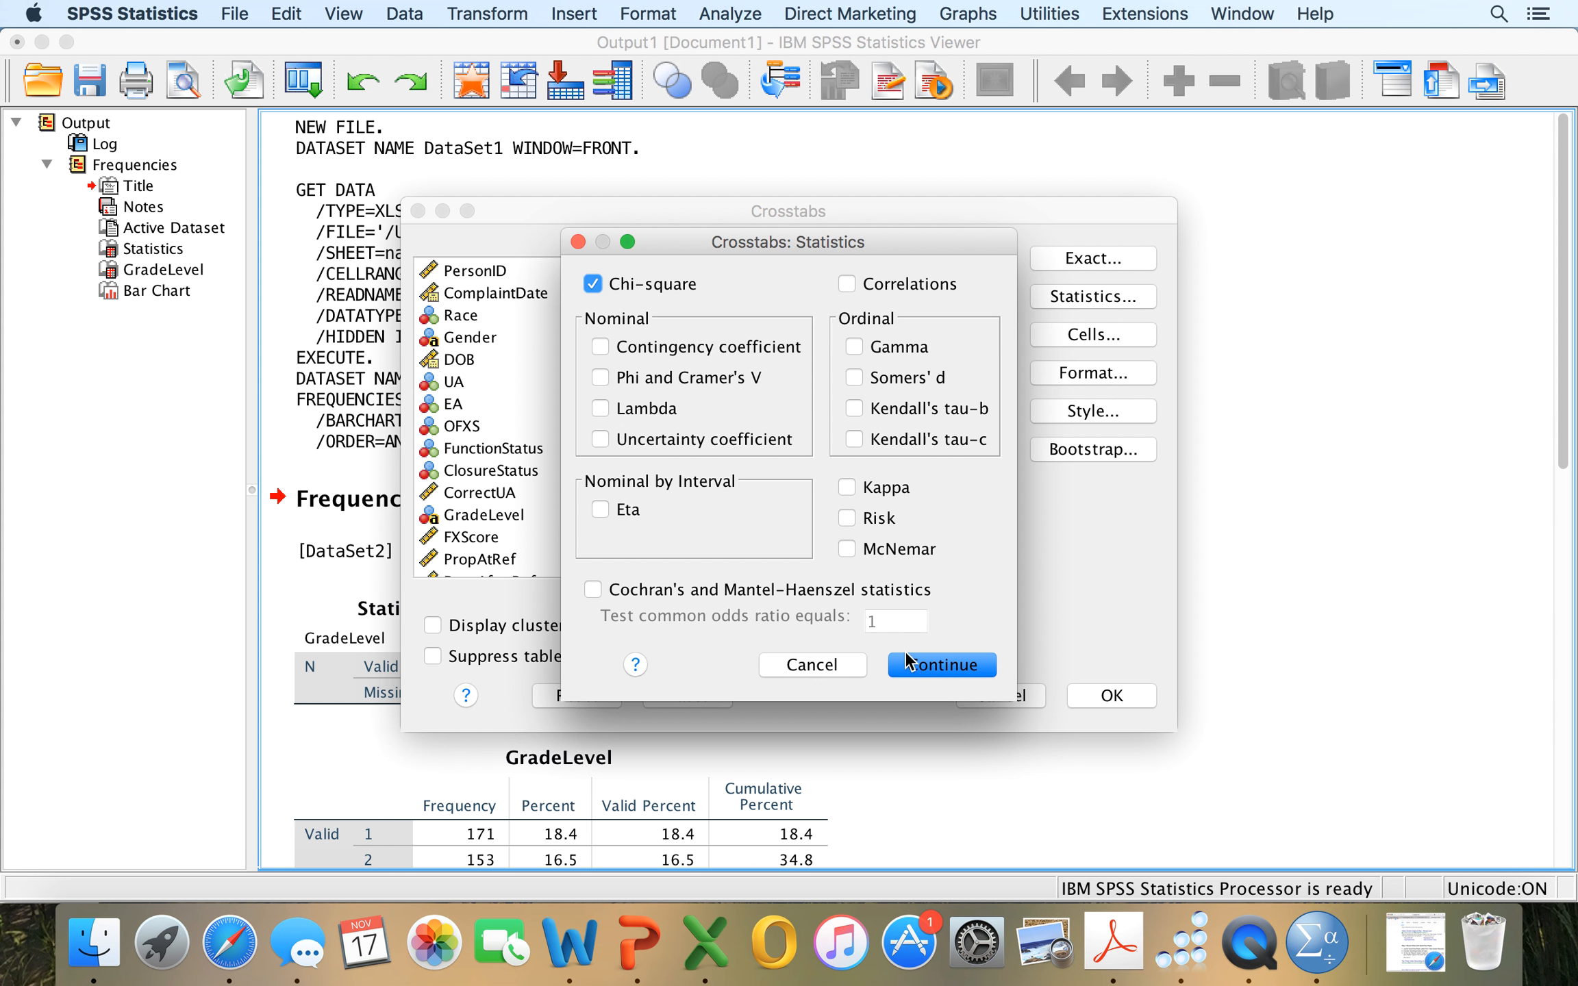
left_click(924, 666)
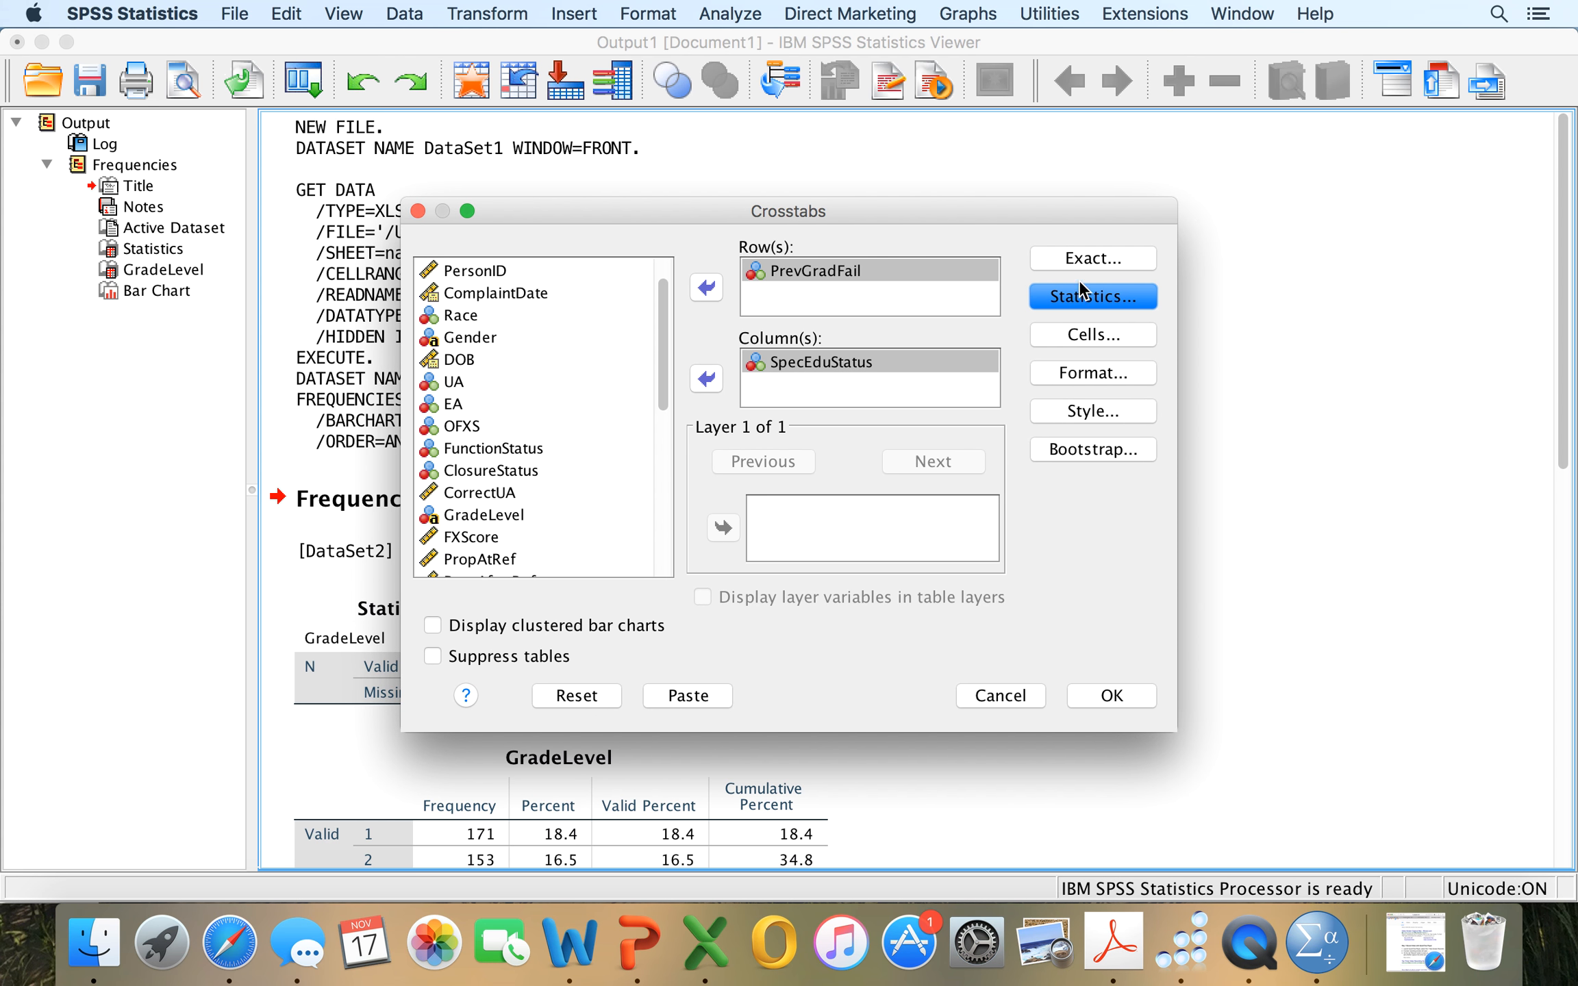
left_click(1092, 336)
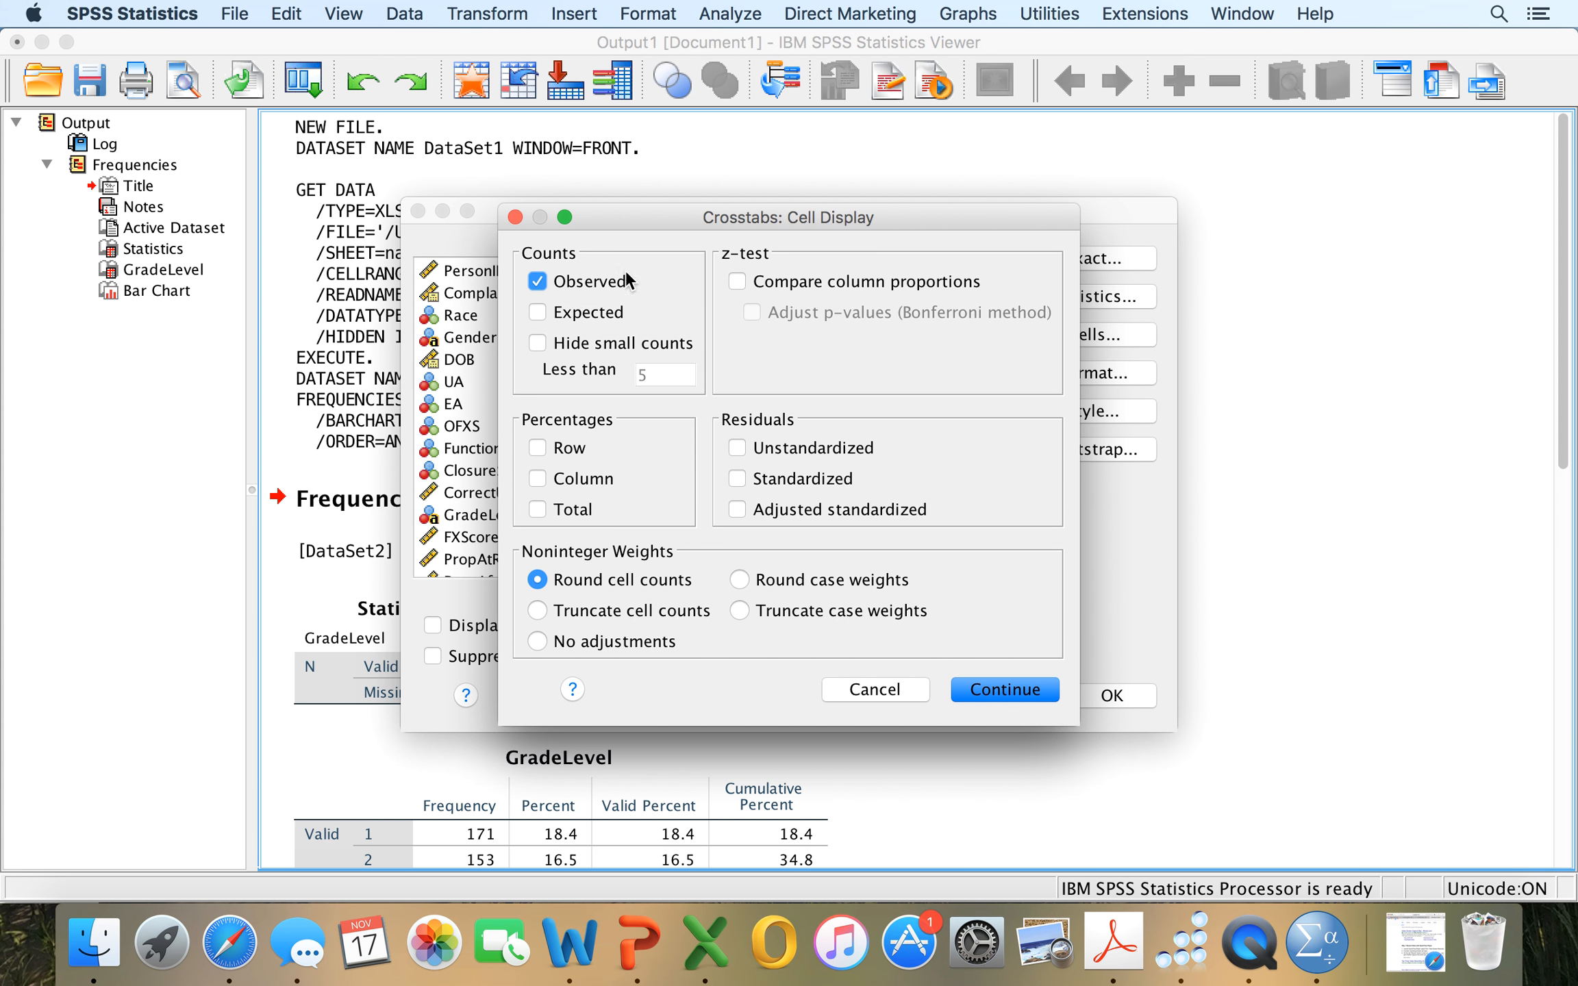
left_click(535, 312)
left_click(1005, 691)
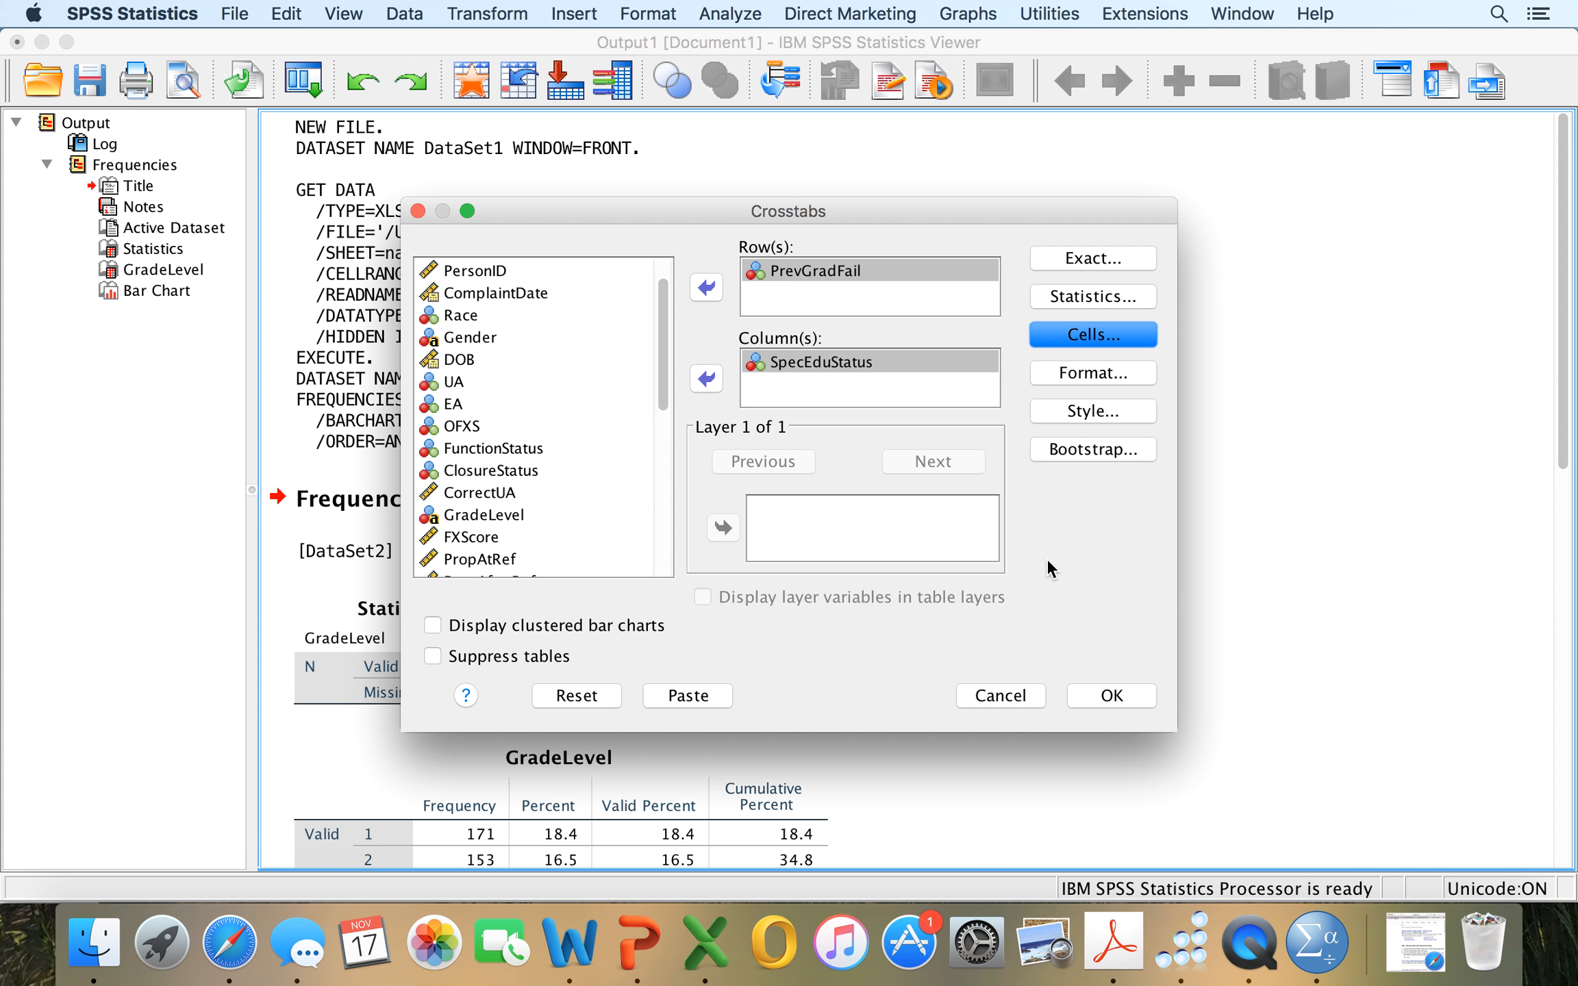
left_click(1110, 697)
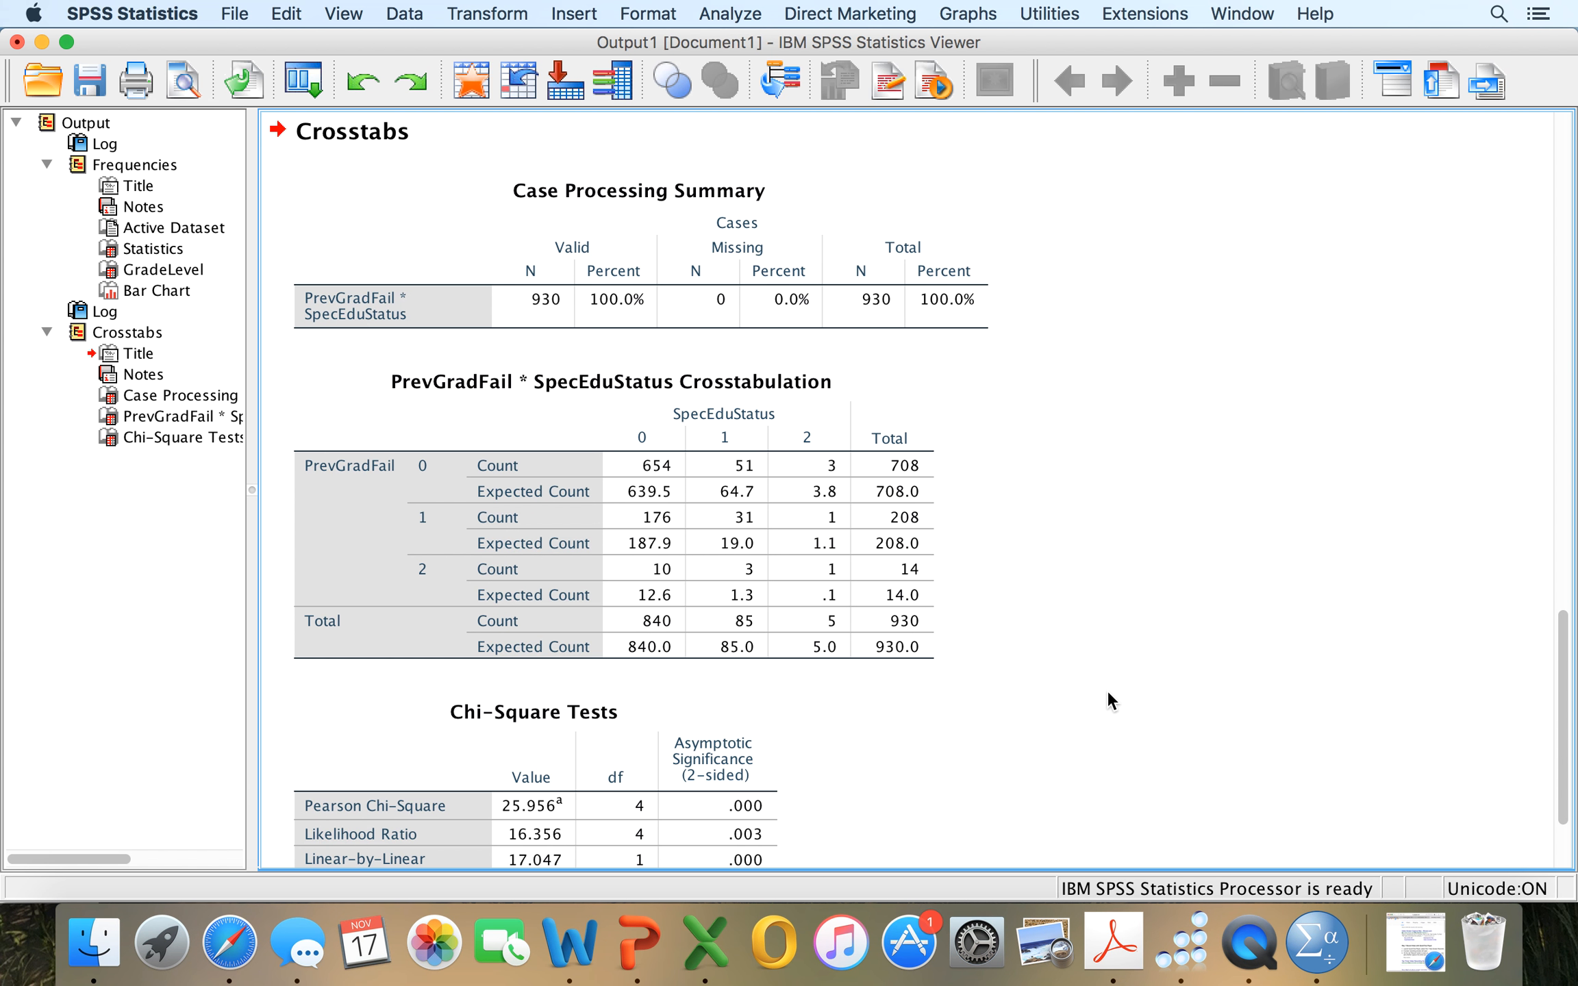
Examine the crosstab output: the case processing summary, the observed and expected counts, and the chi-square tests.
scroll(1107, 698, "down", 2)
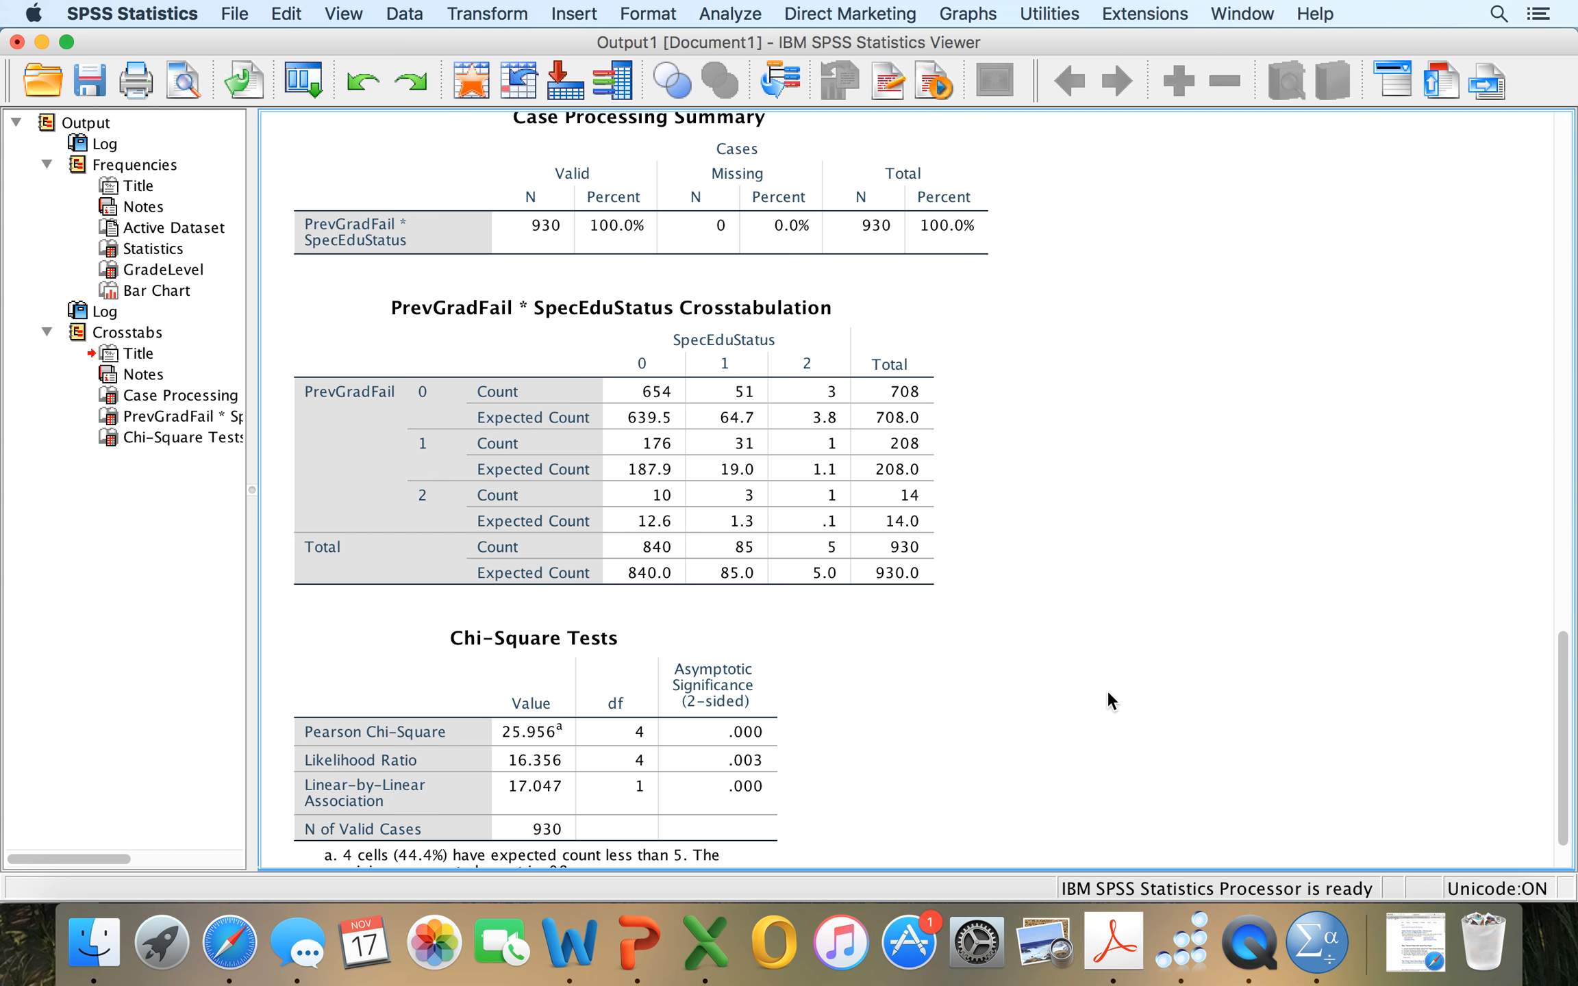
left_click(747, 337)
left_click(581, 248)
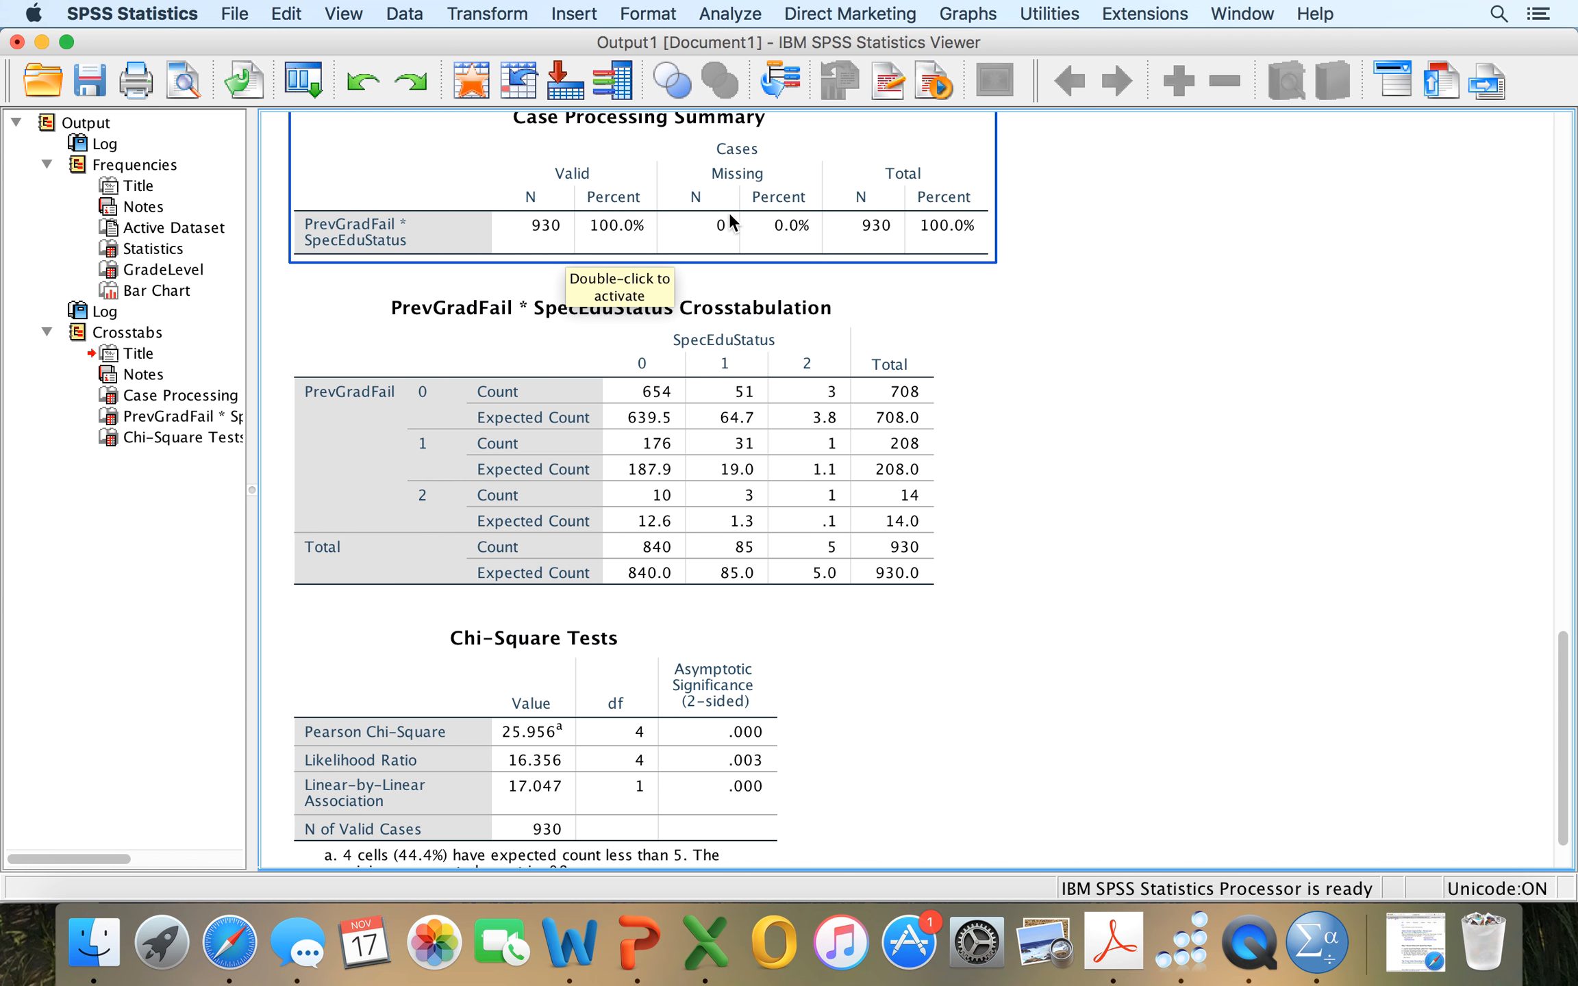
scroll(885, 248, "down", 2)
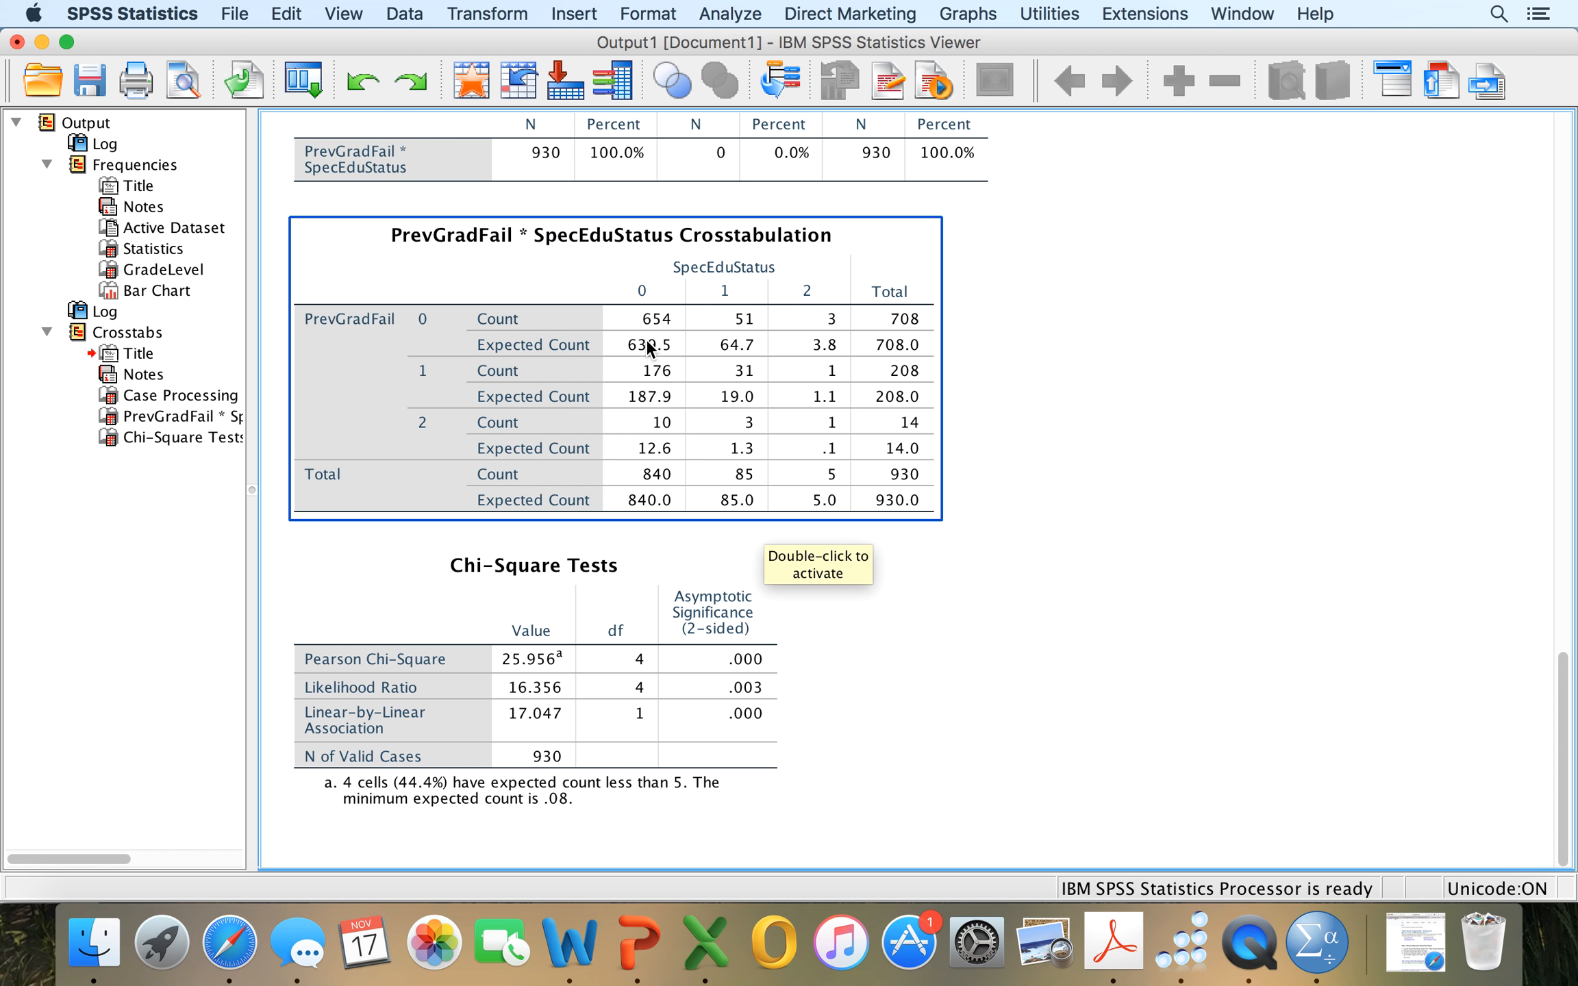
left_click(430, 636)
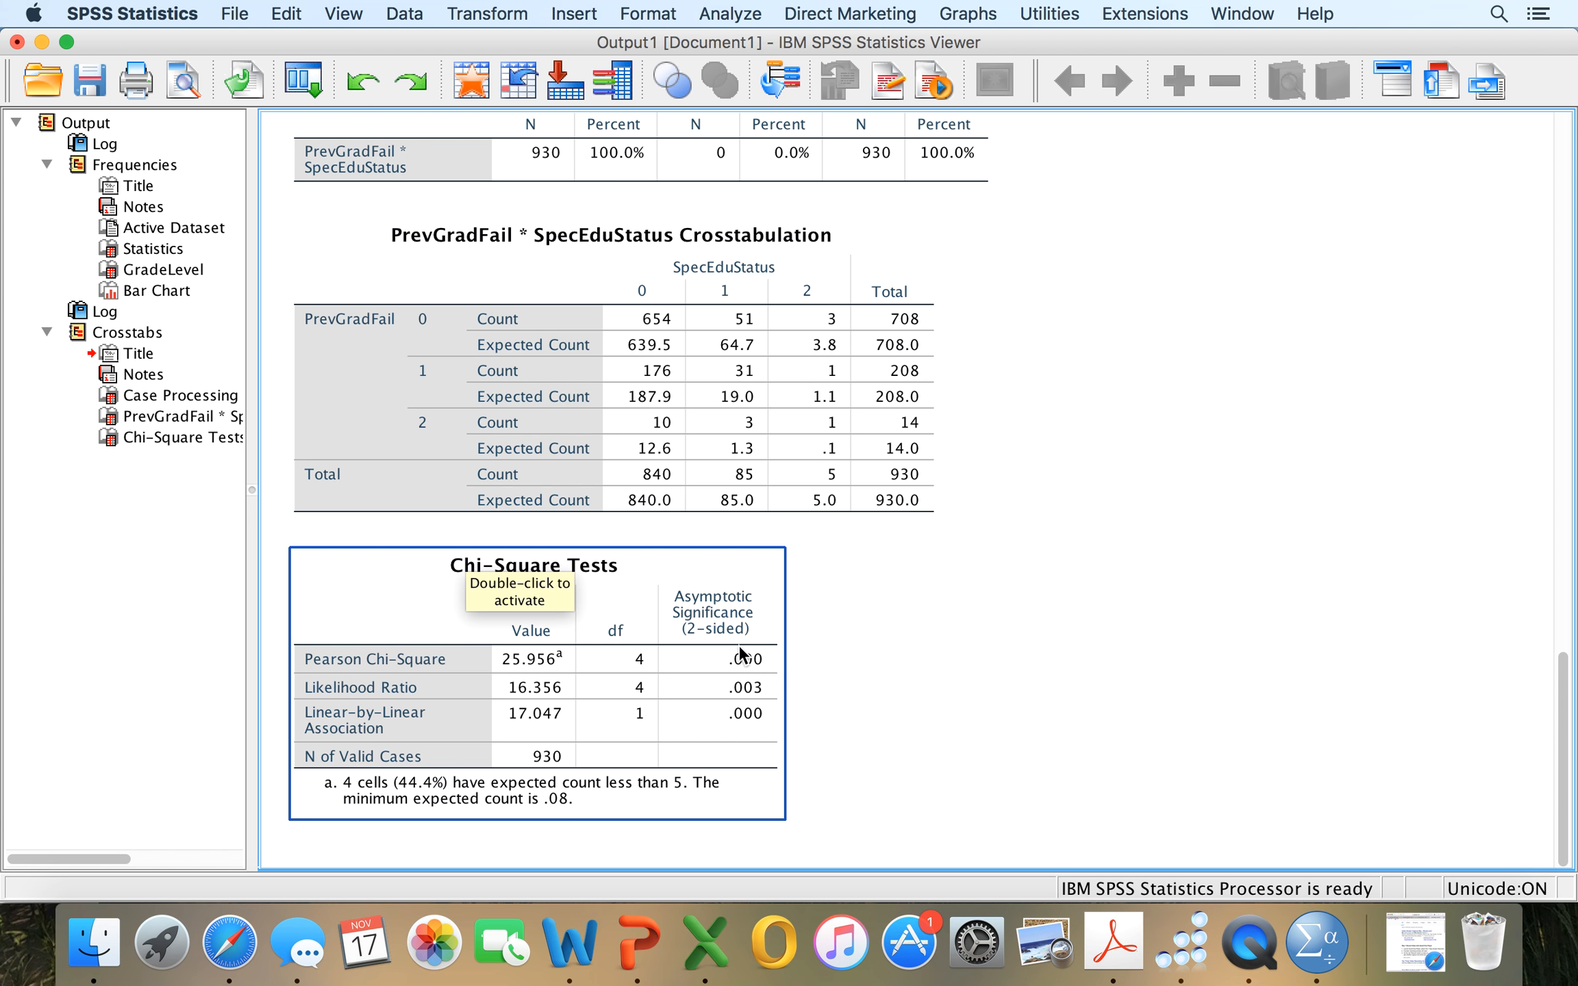
left_click(738, 493)
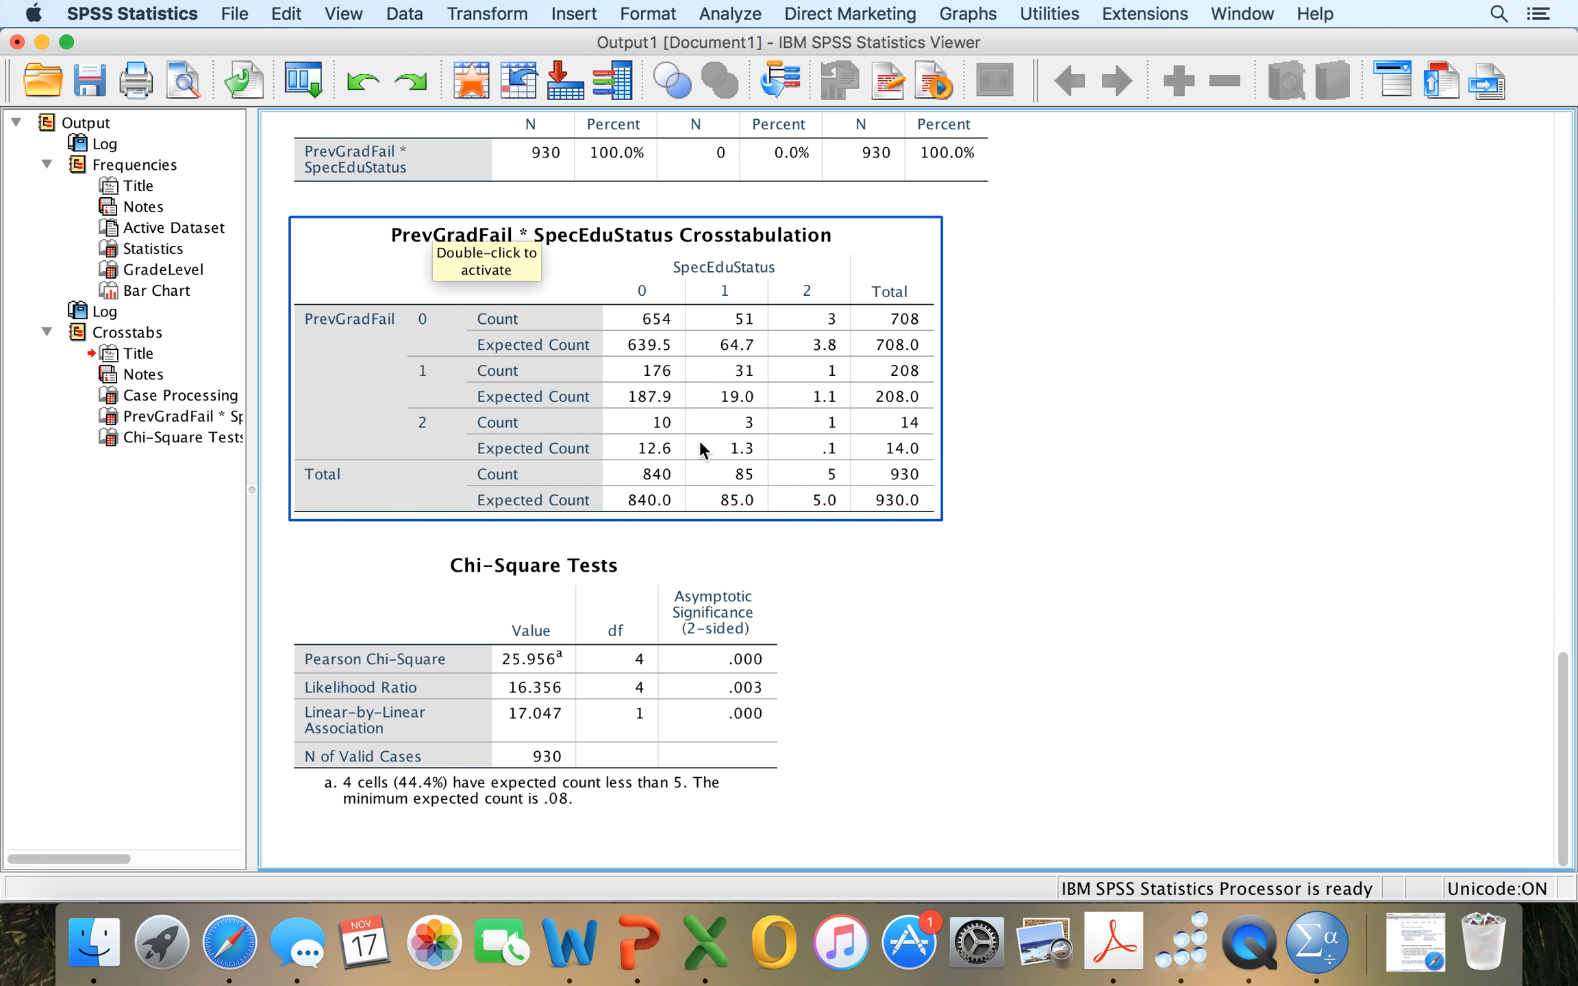
Reopen the Crosstabs analysis and remove PrevGradFail from the rows and SpecEduStatus from the columns.
left_click(733, 14)
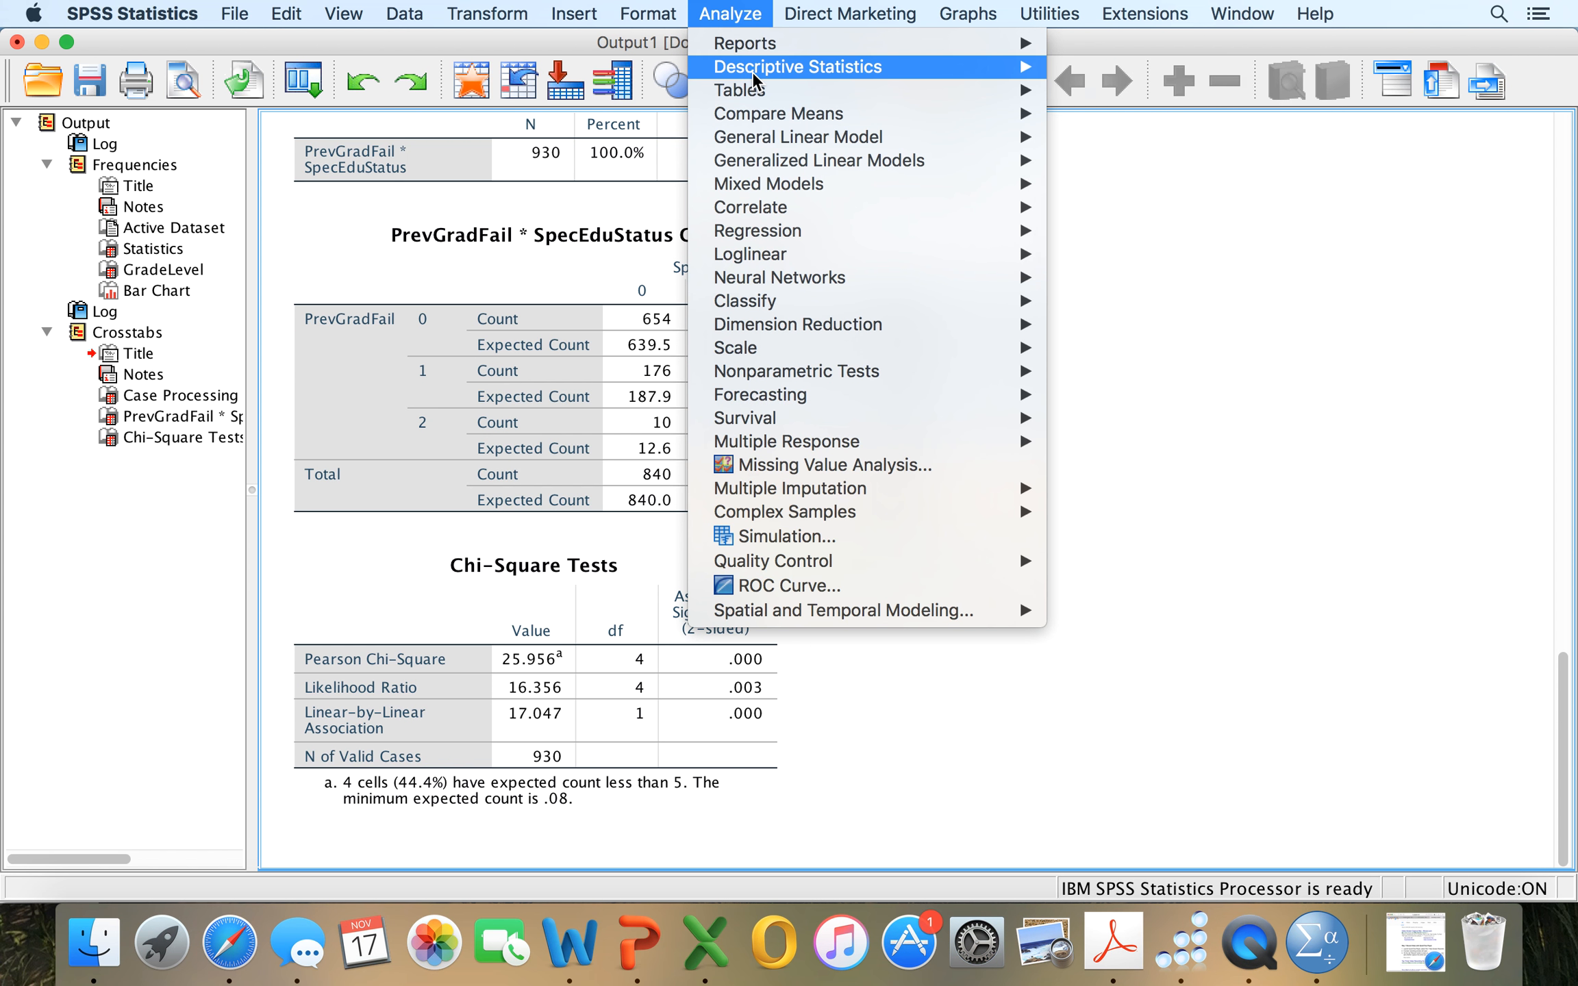
mouse_move(754, 81)
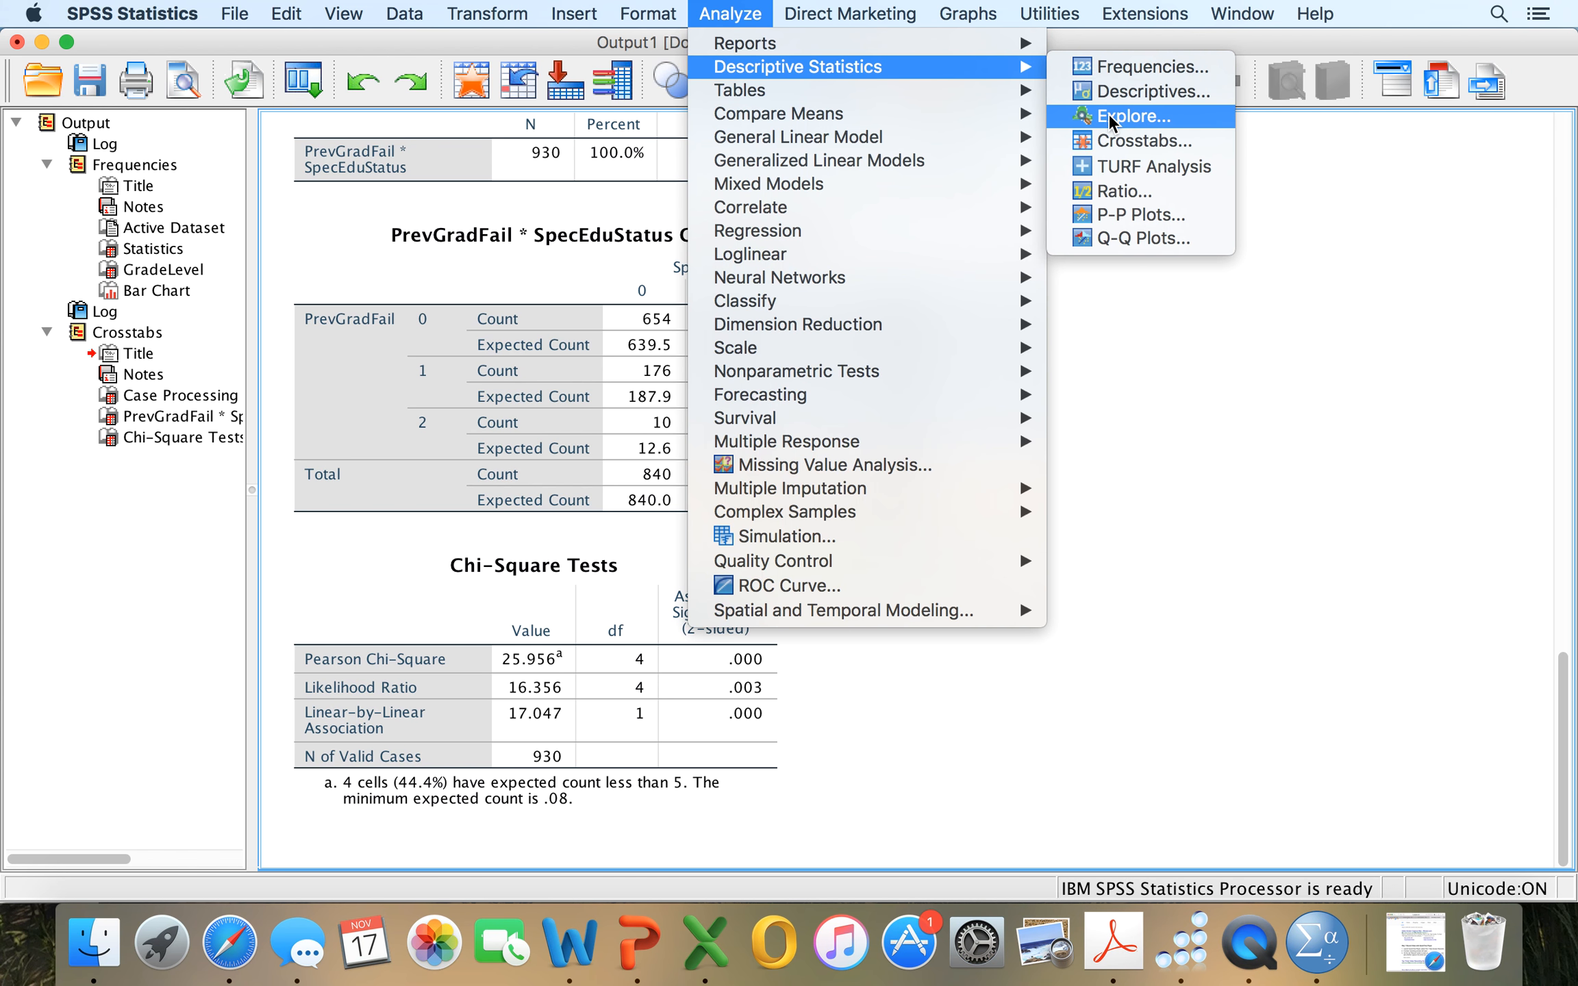
left_click(1109, 140)
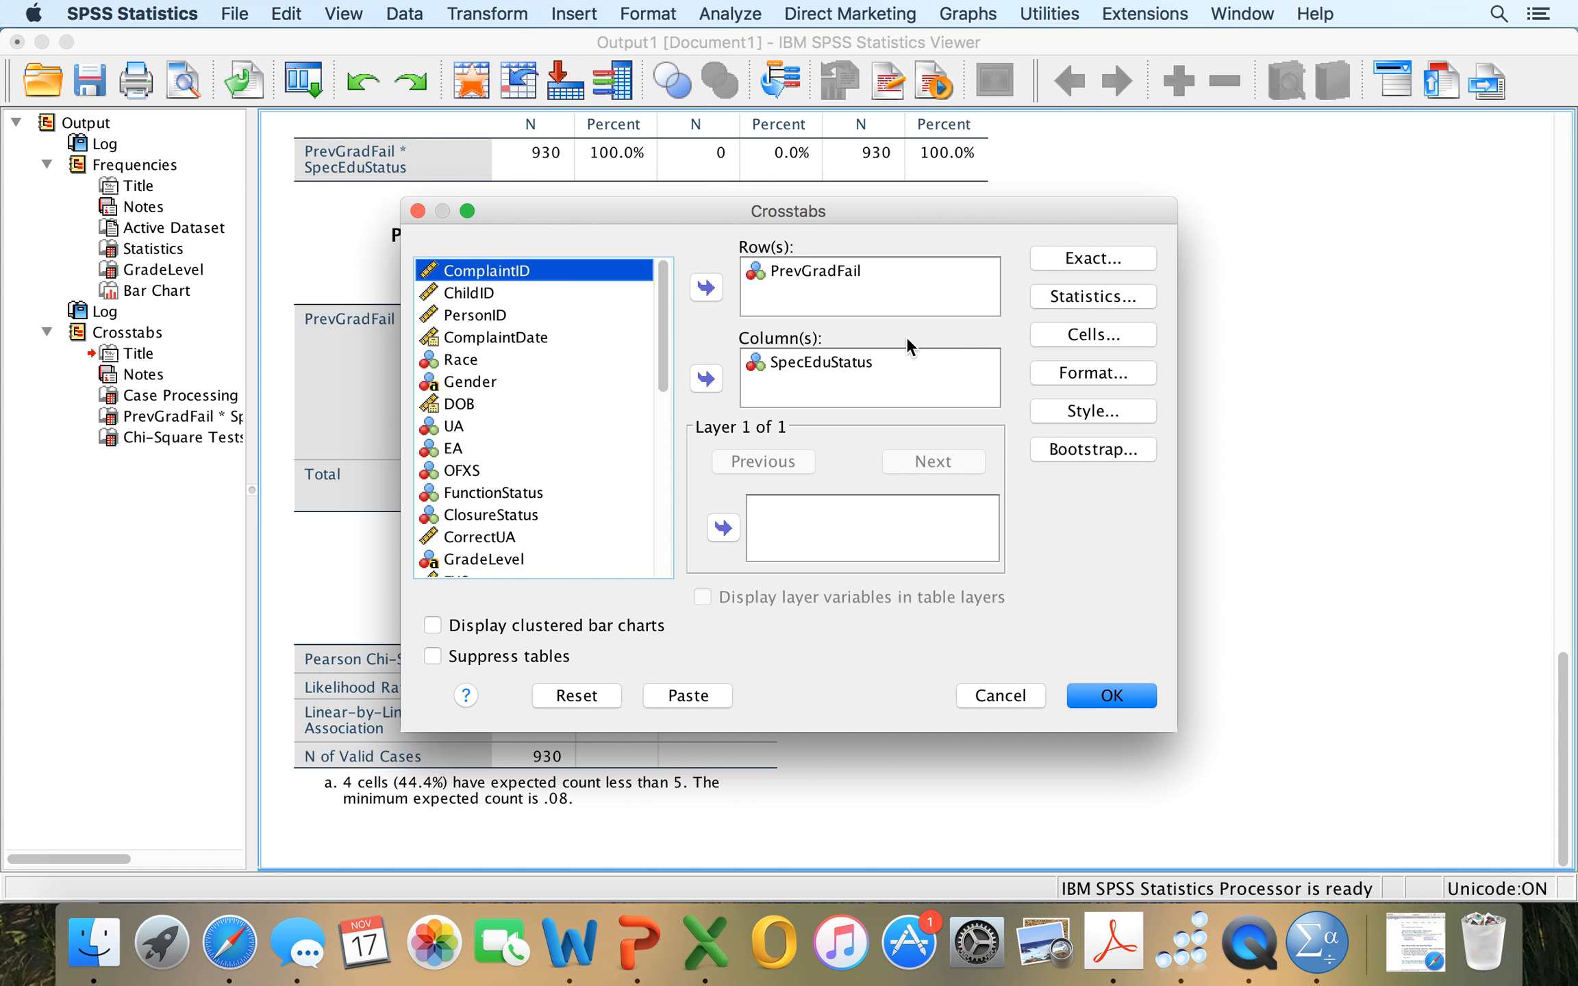
left_click(836, 273)
left_click(706, 294)
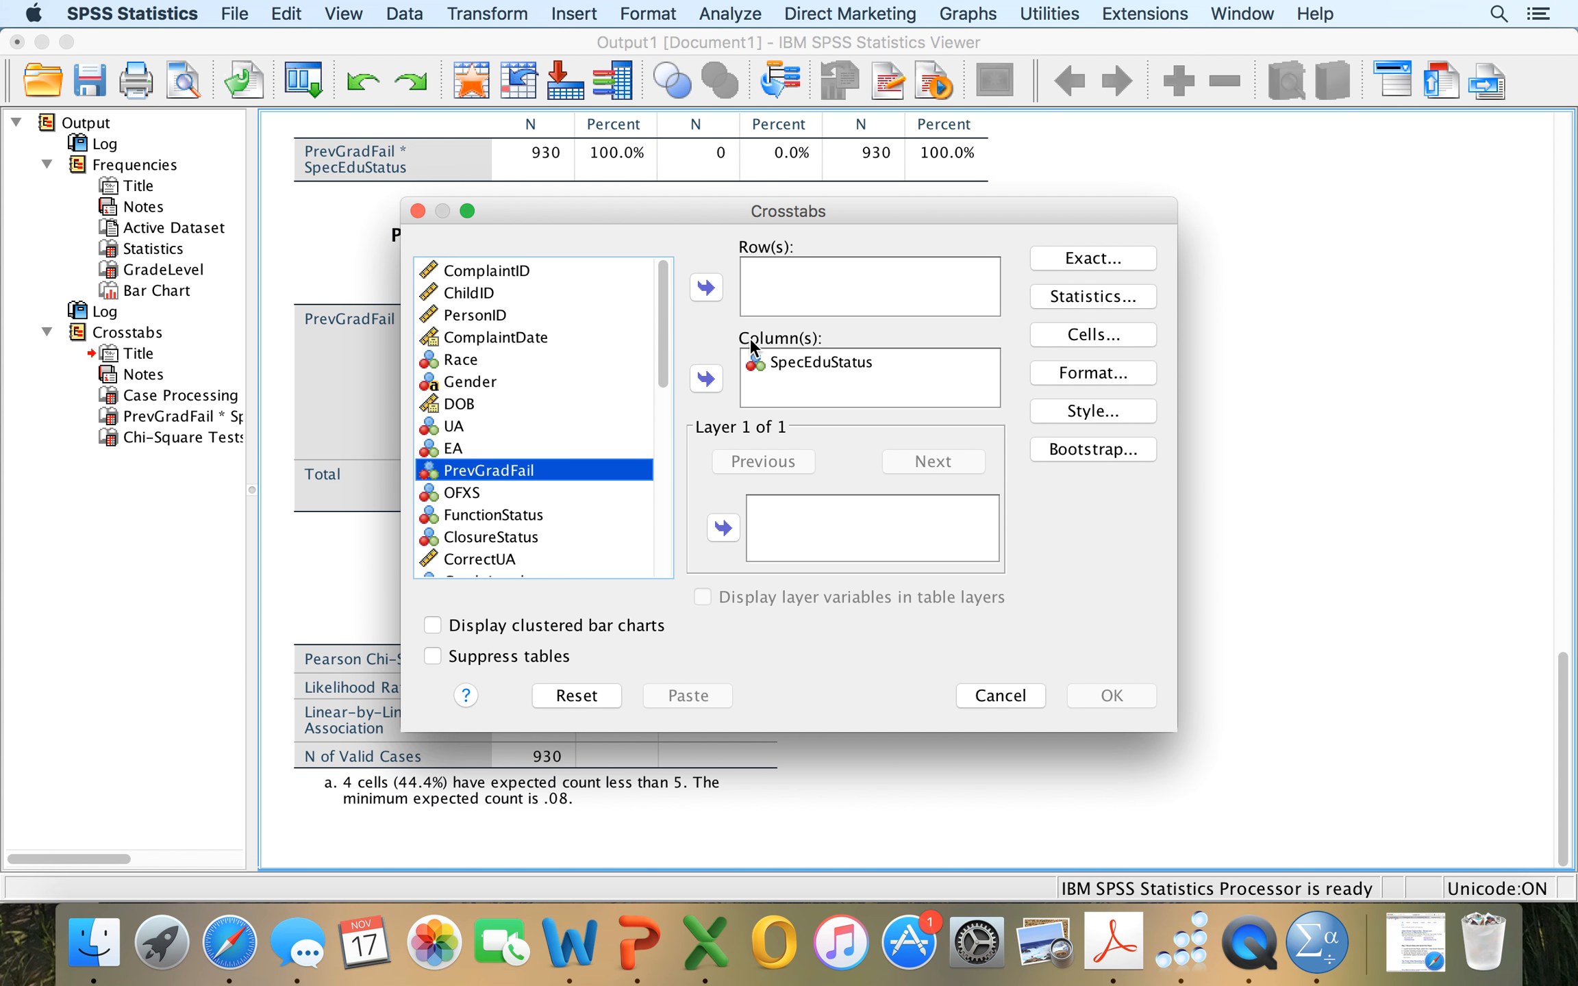
left_click(787, 362)
left_click(697, 382)
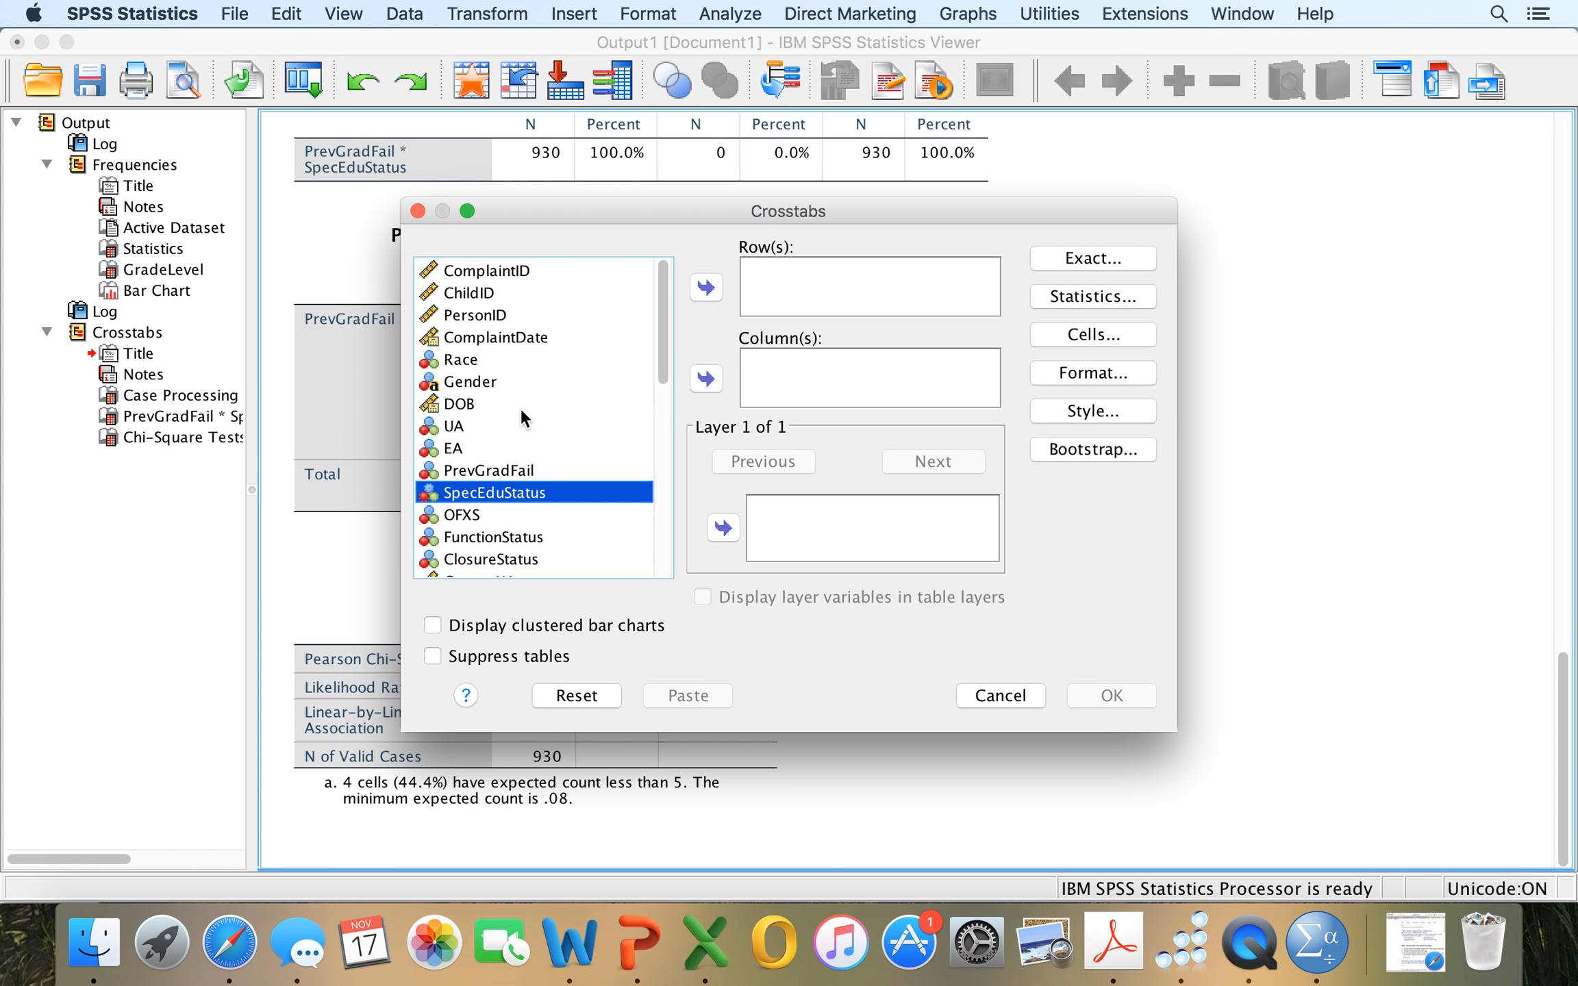
Set PGFRecode as the crosstab's row variable and SpecEdRecode as its column variable.
scroll(520, 408, "down", 10)
scroll(520, 408, "down", 2)
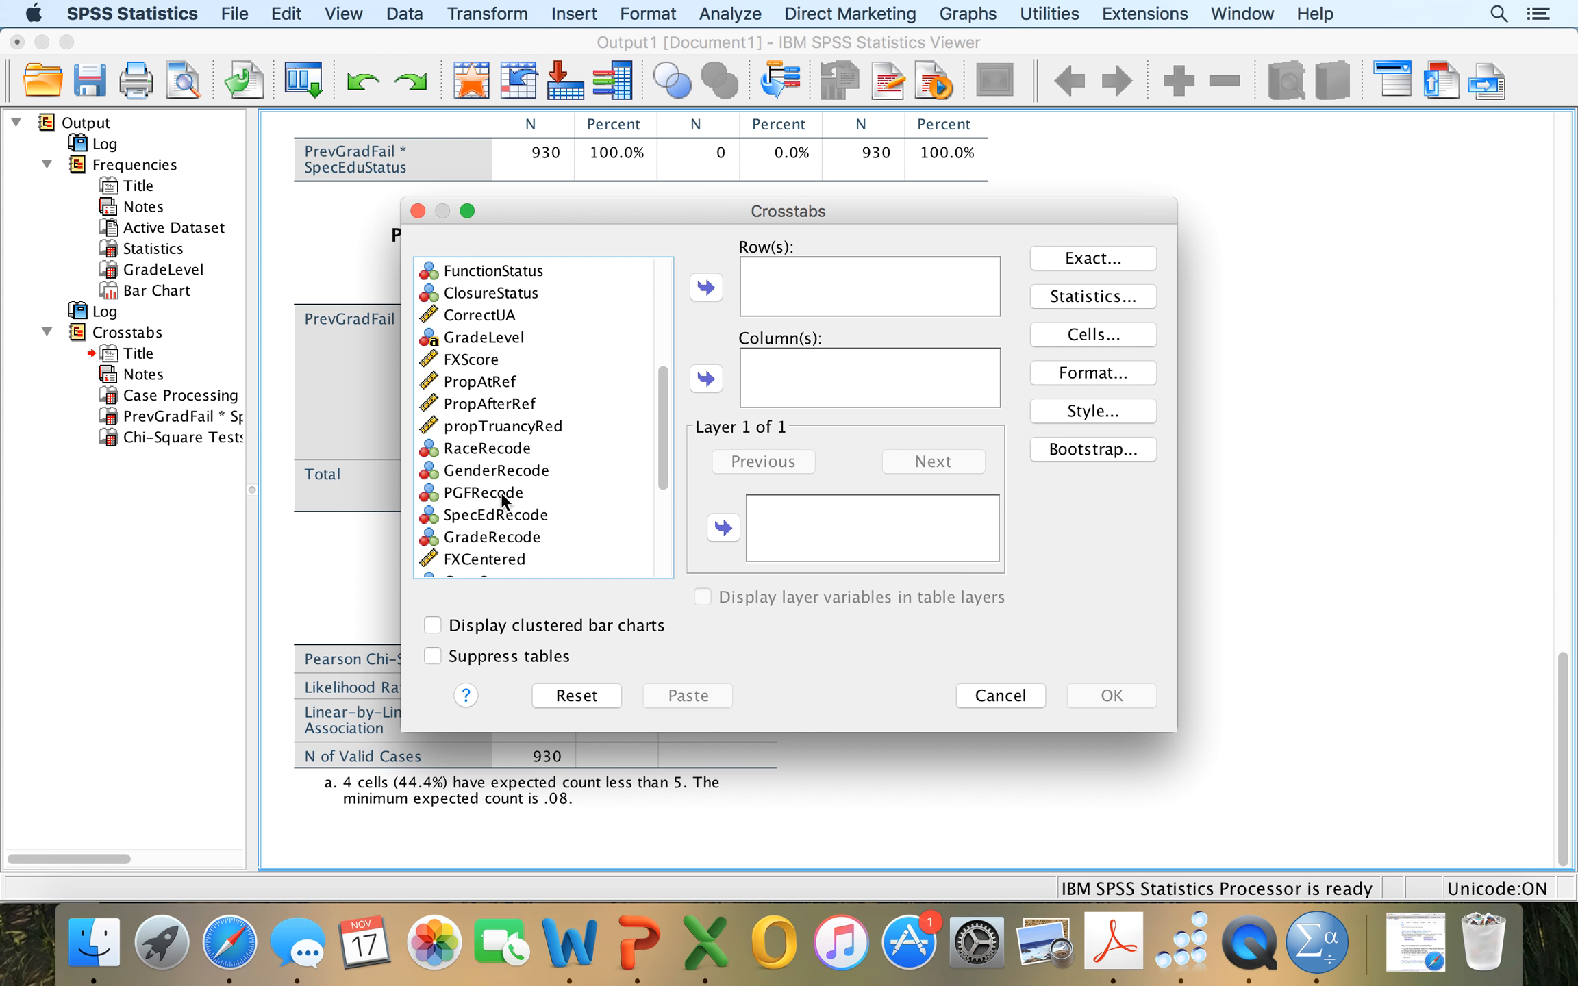
left_click(501, 491)
left_click(706, 288)
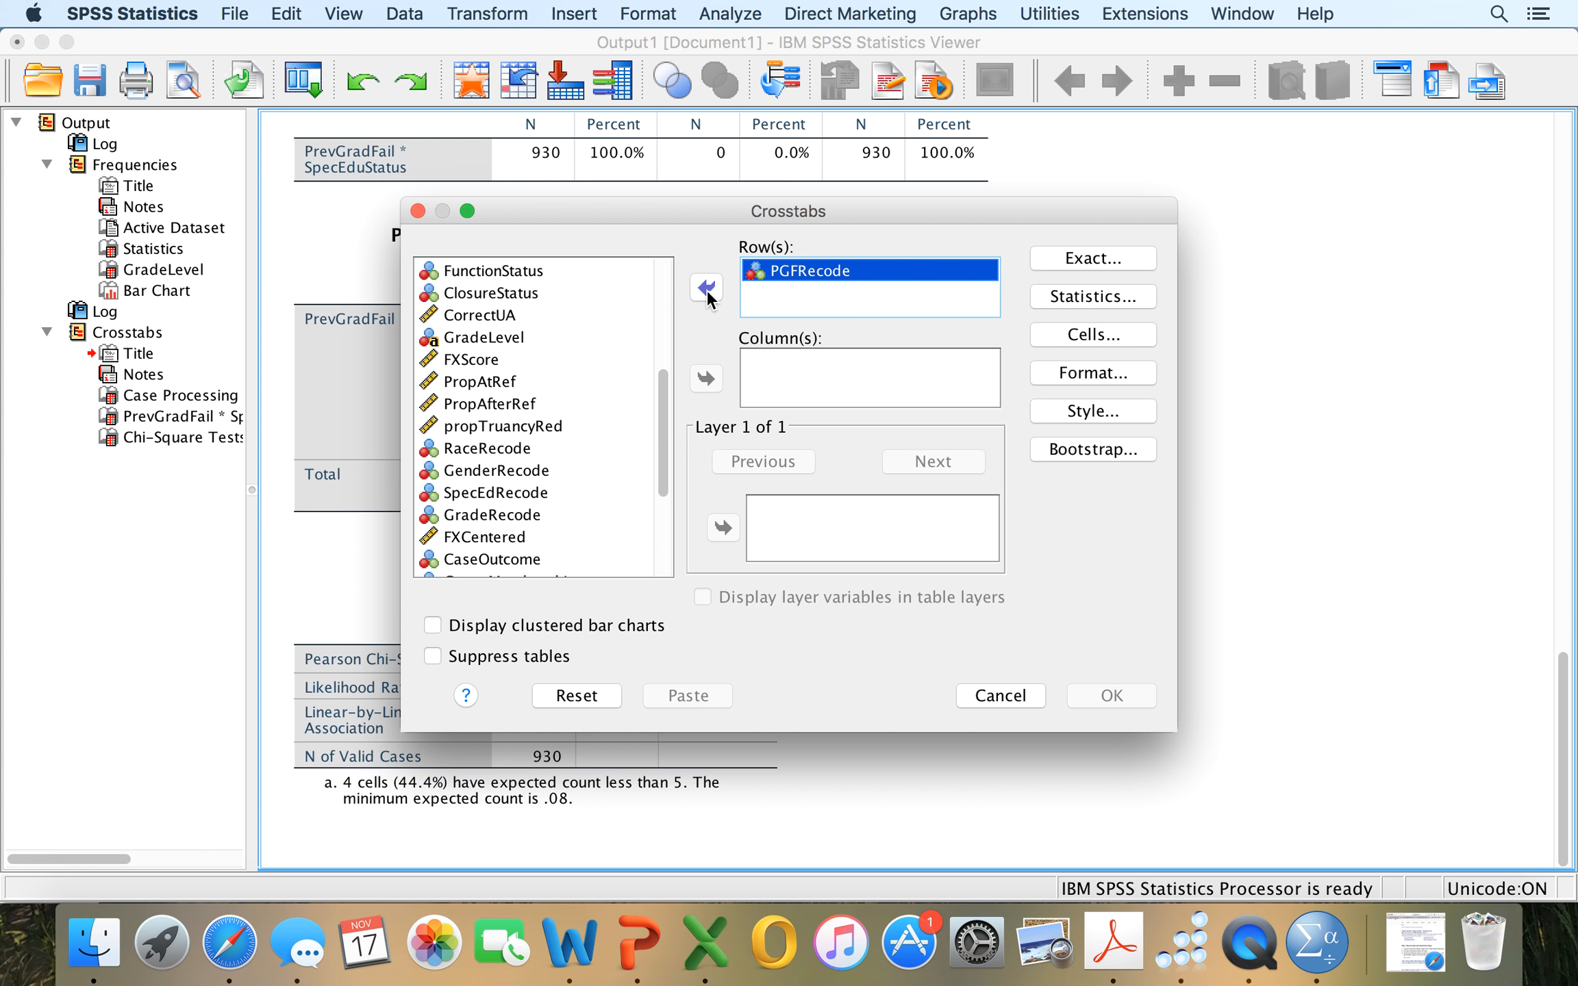
left_click(528, 494)
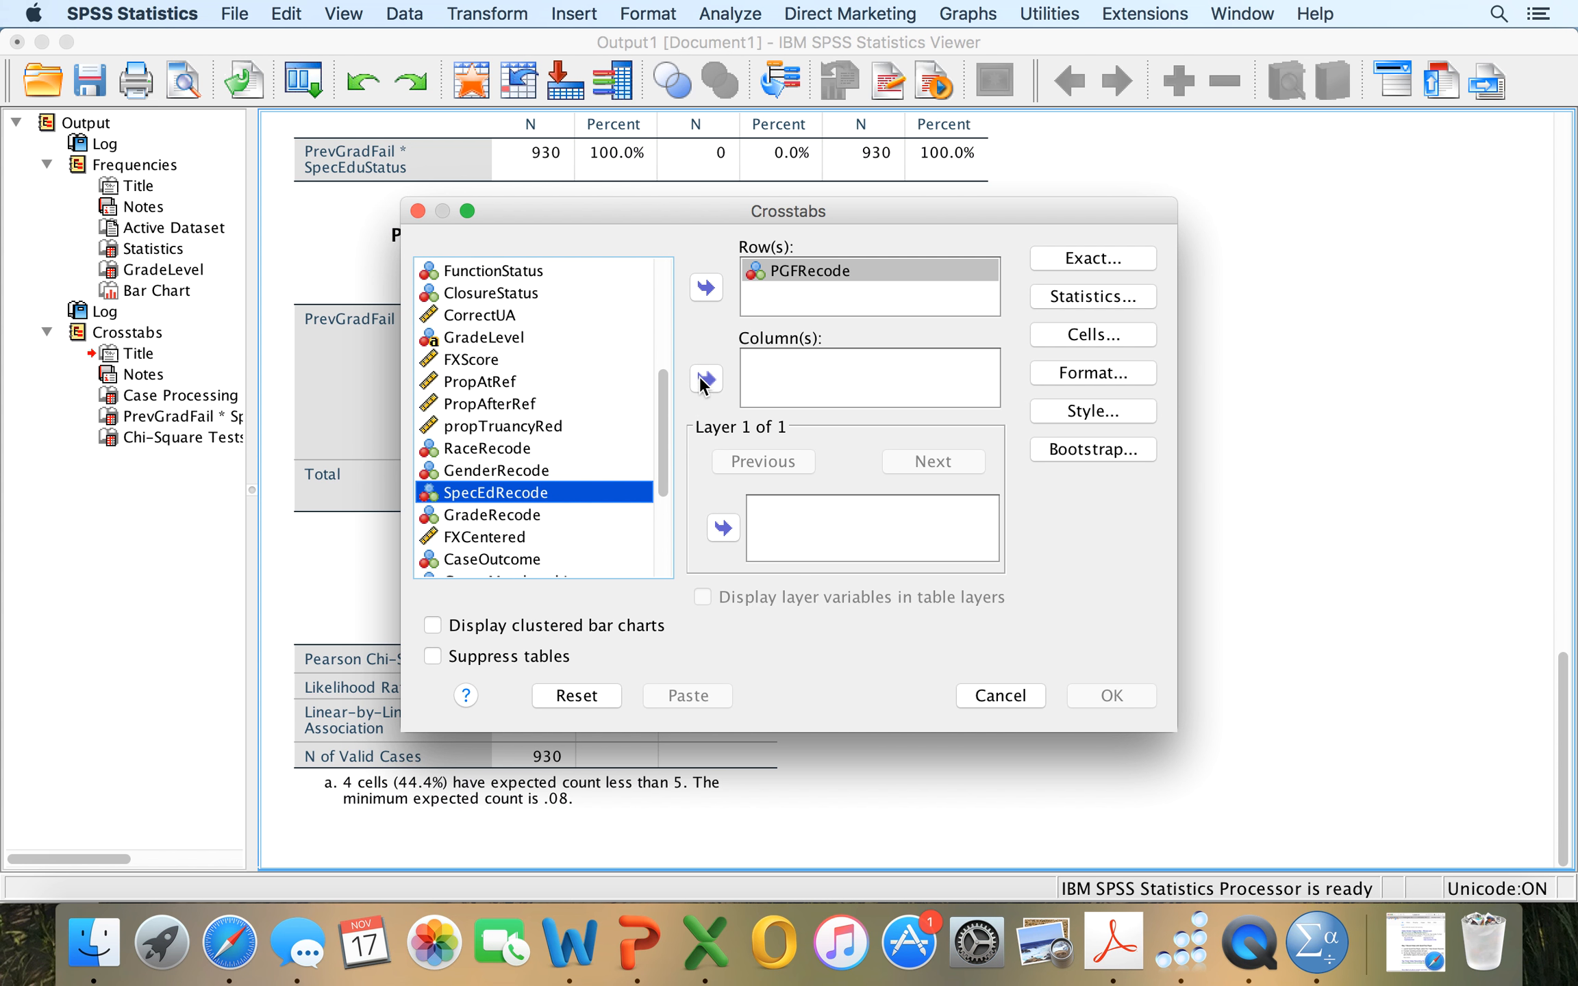
left_click(706, 379)
Review the exact test, chi-square and observed/expected count settings, and run the crosstab of the recoded variables.
left_click(1088, 256)
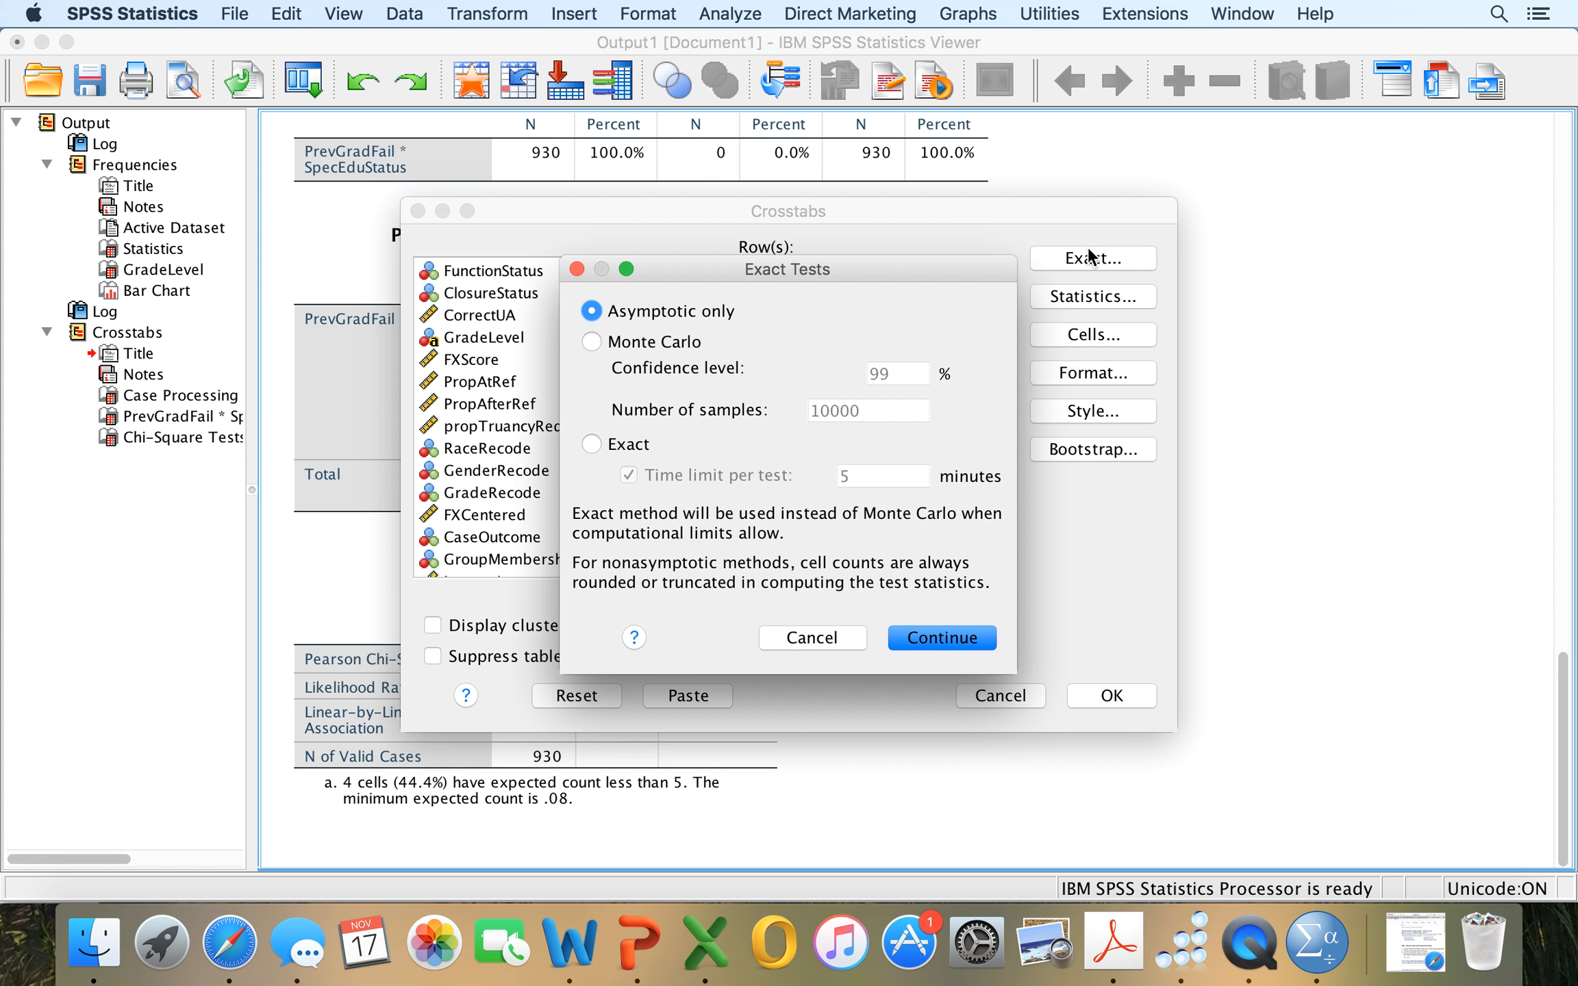
left_click(575, 269)
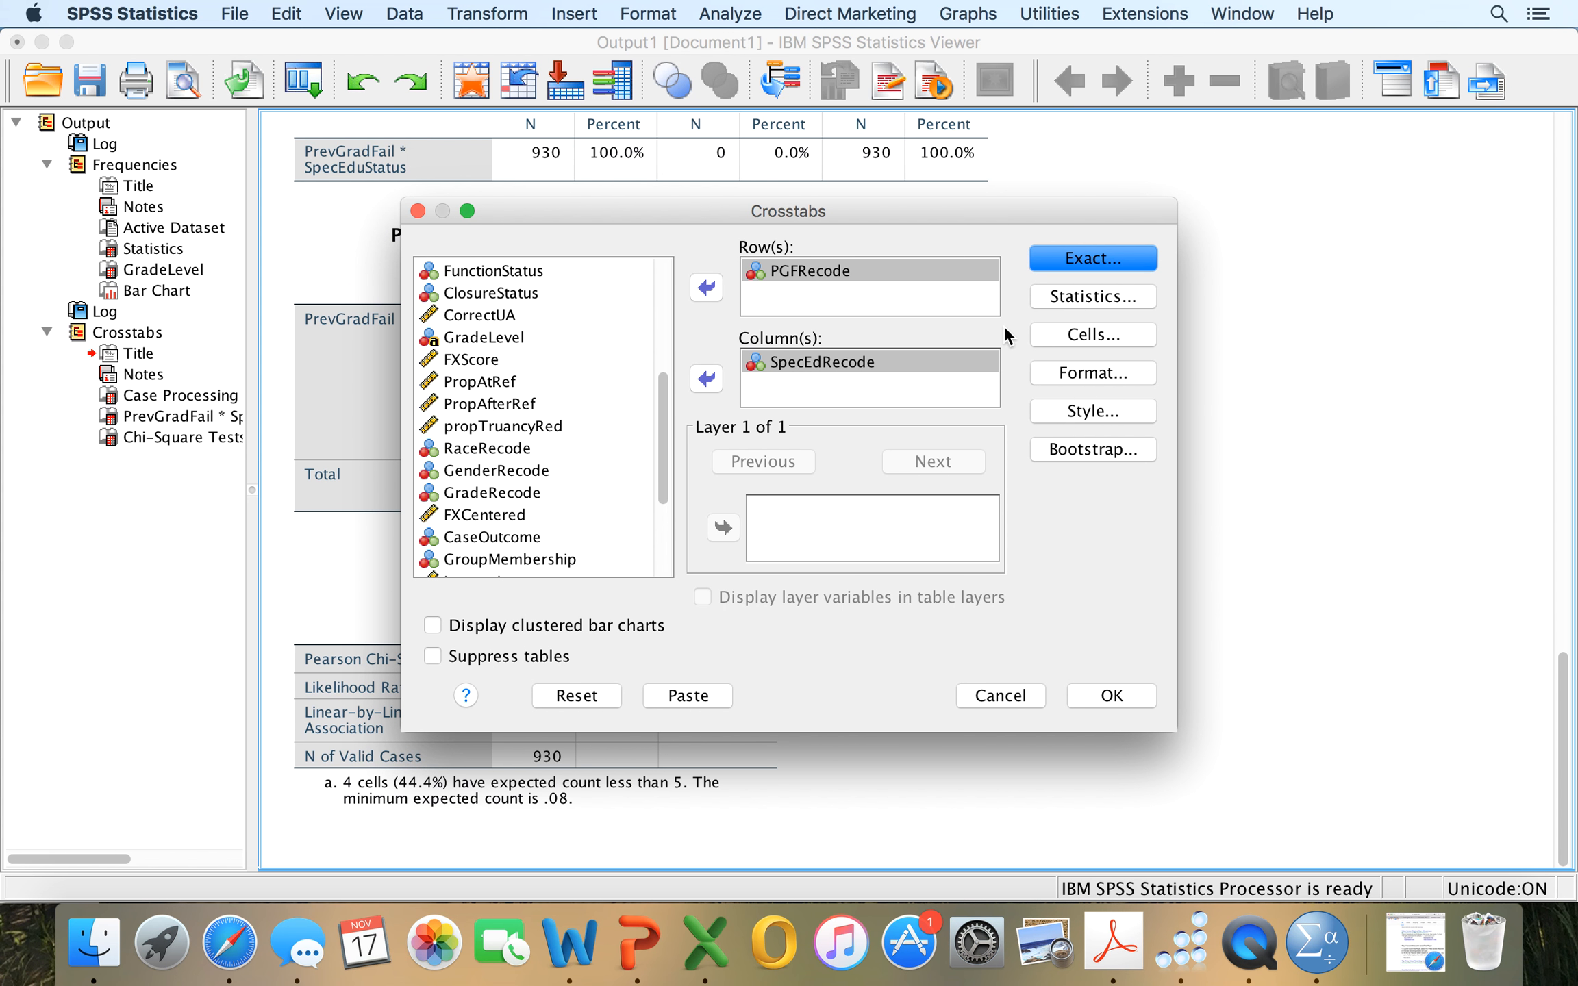
left_click(1065, 304)
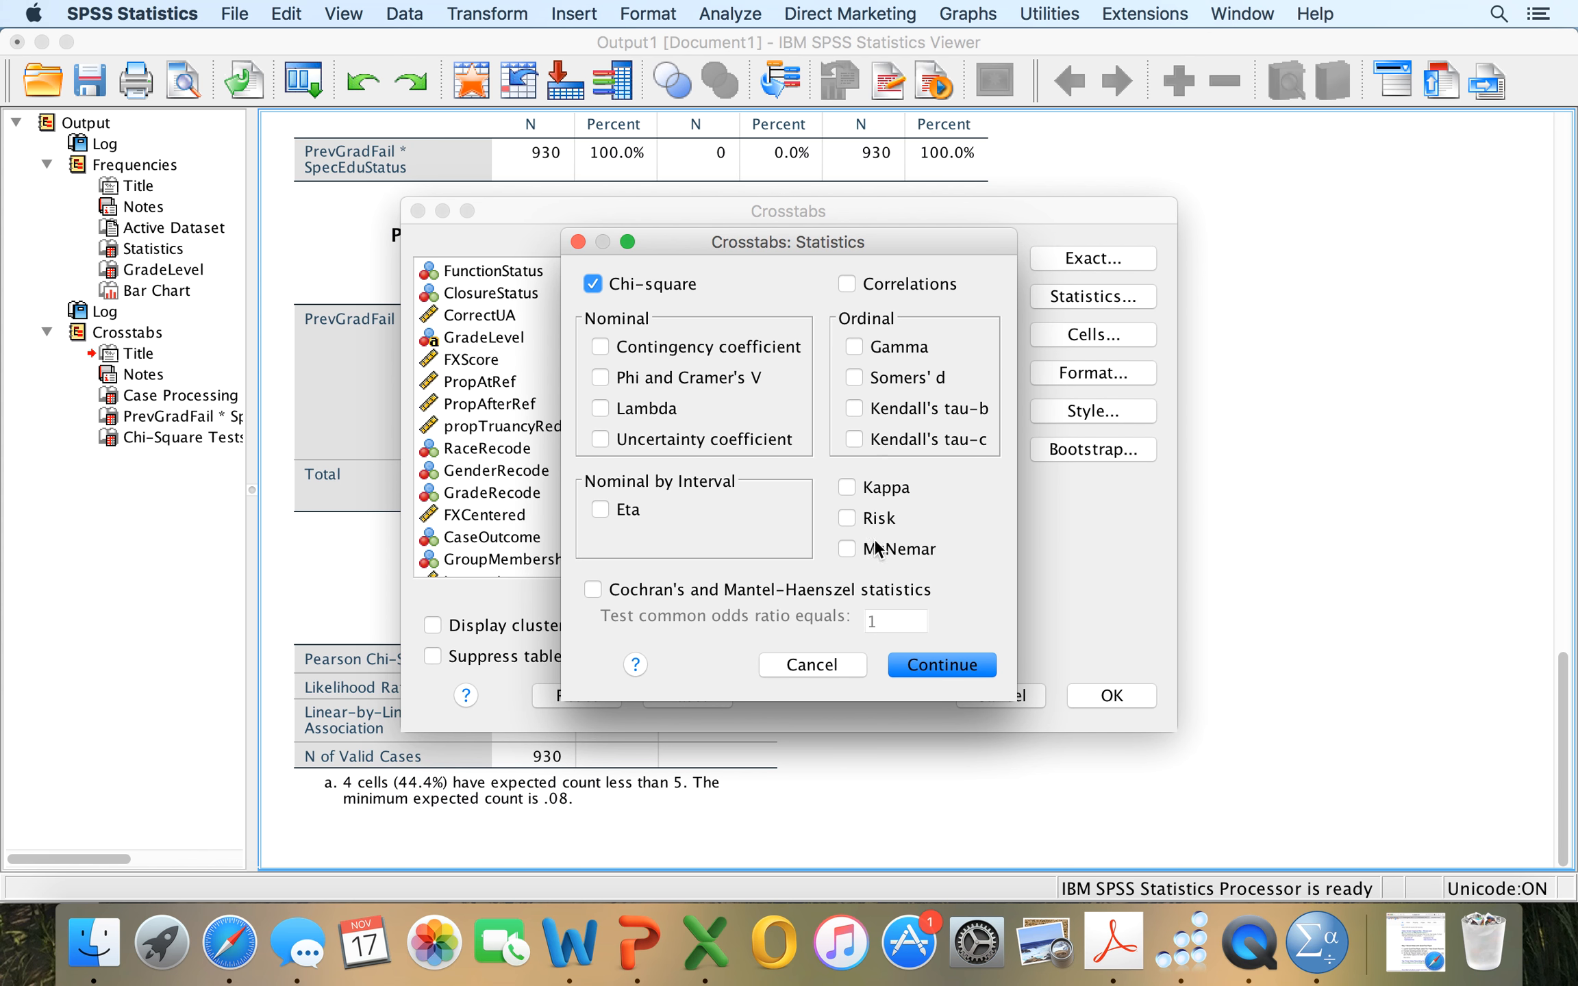
left_click(929, 668)
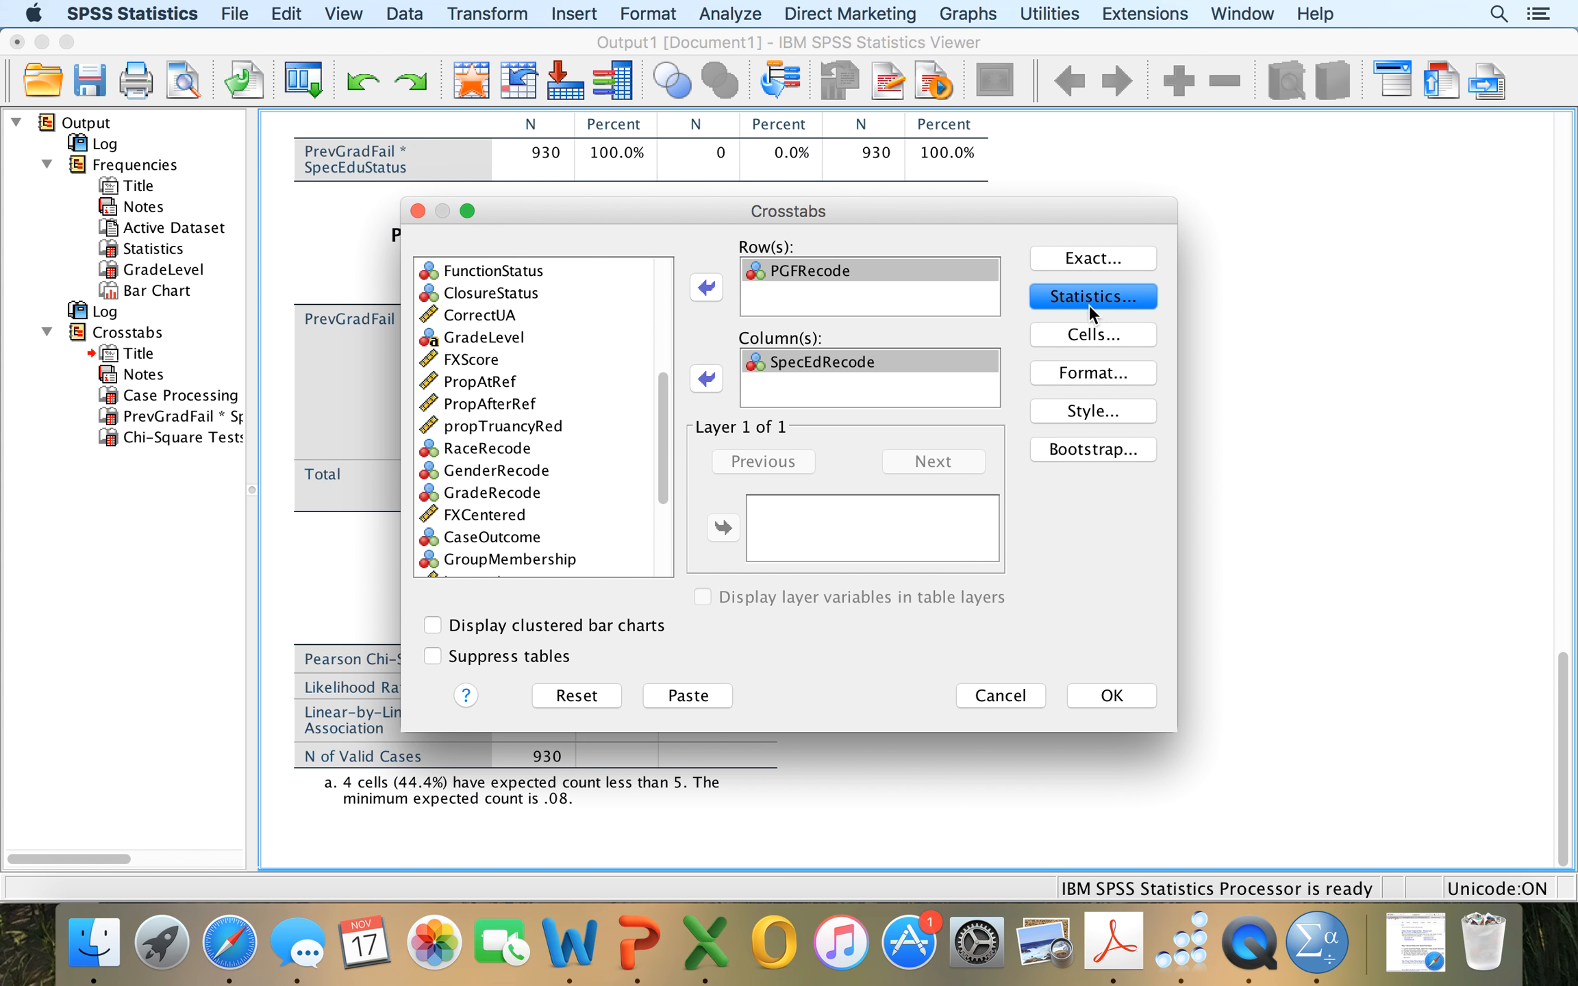
left_click(1089, 335)
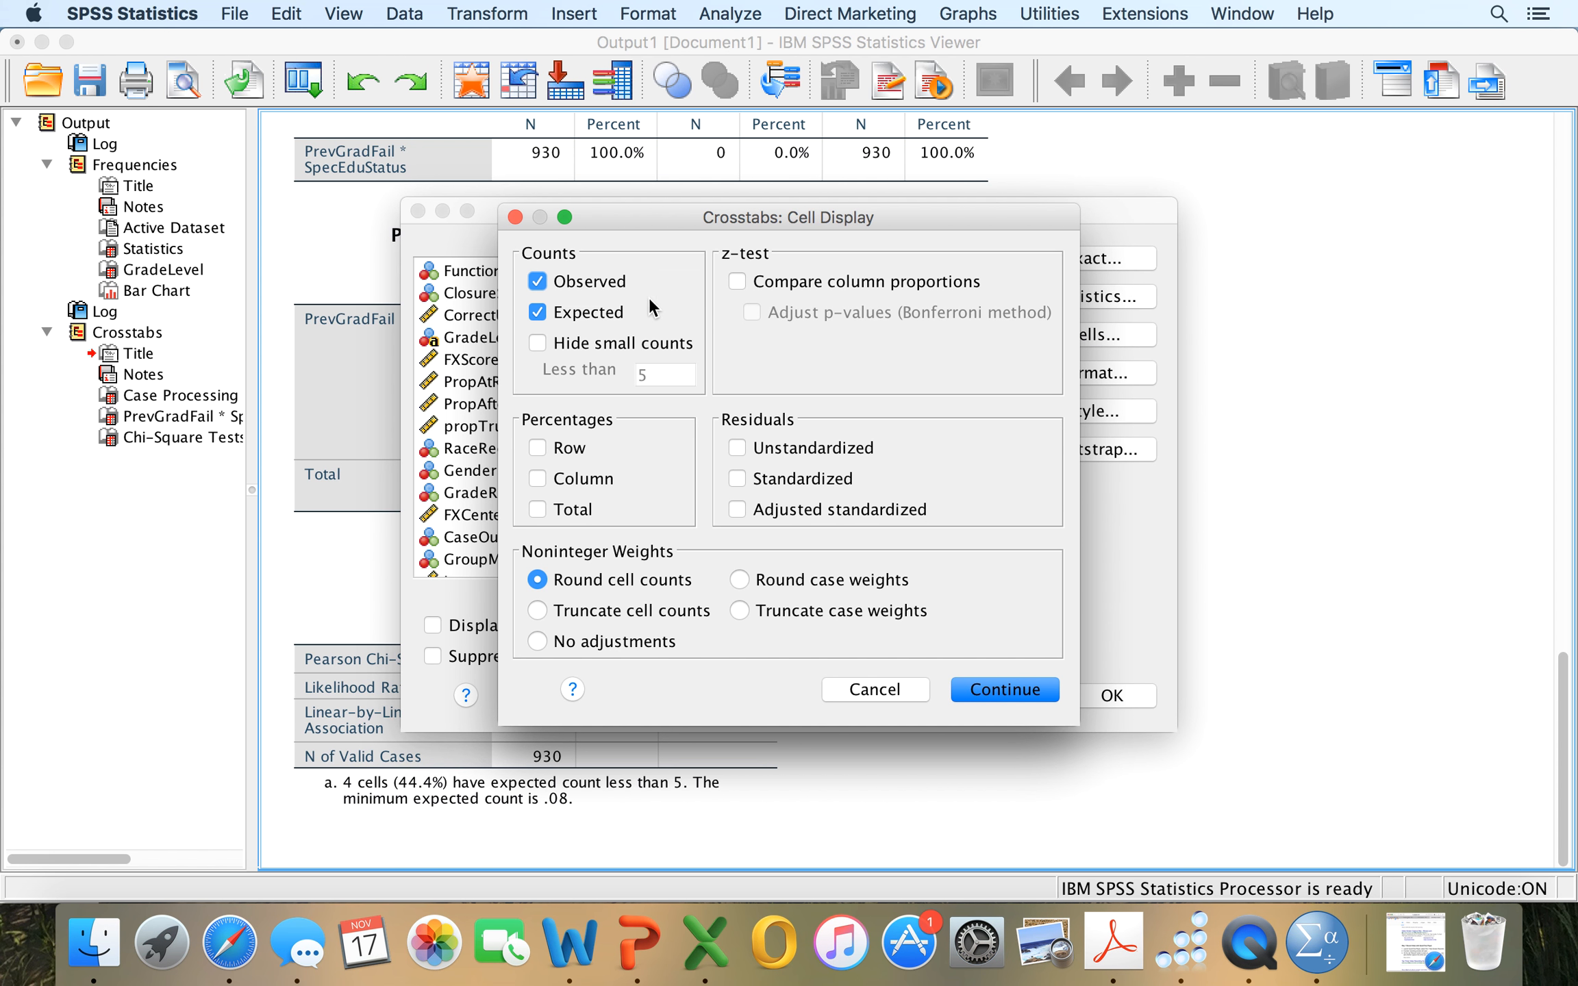
left_click(1007, 693)
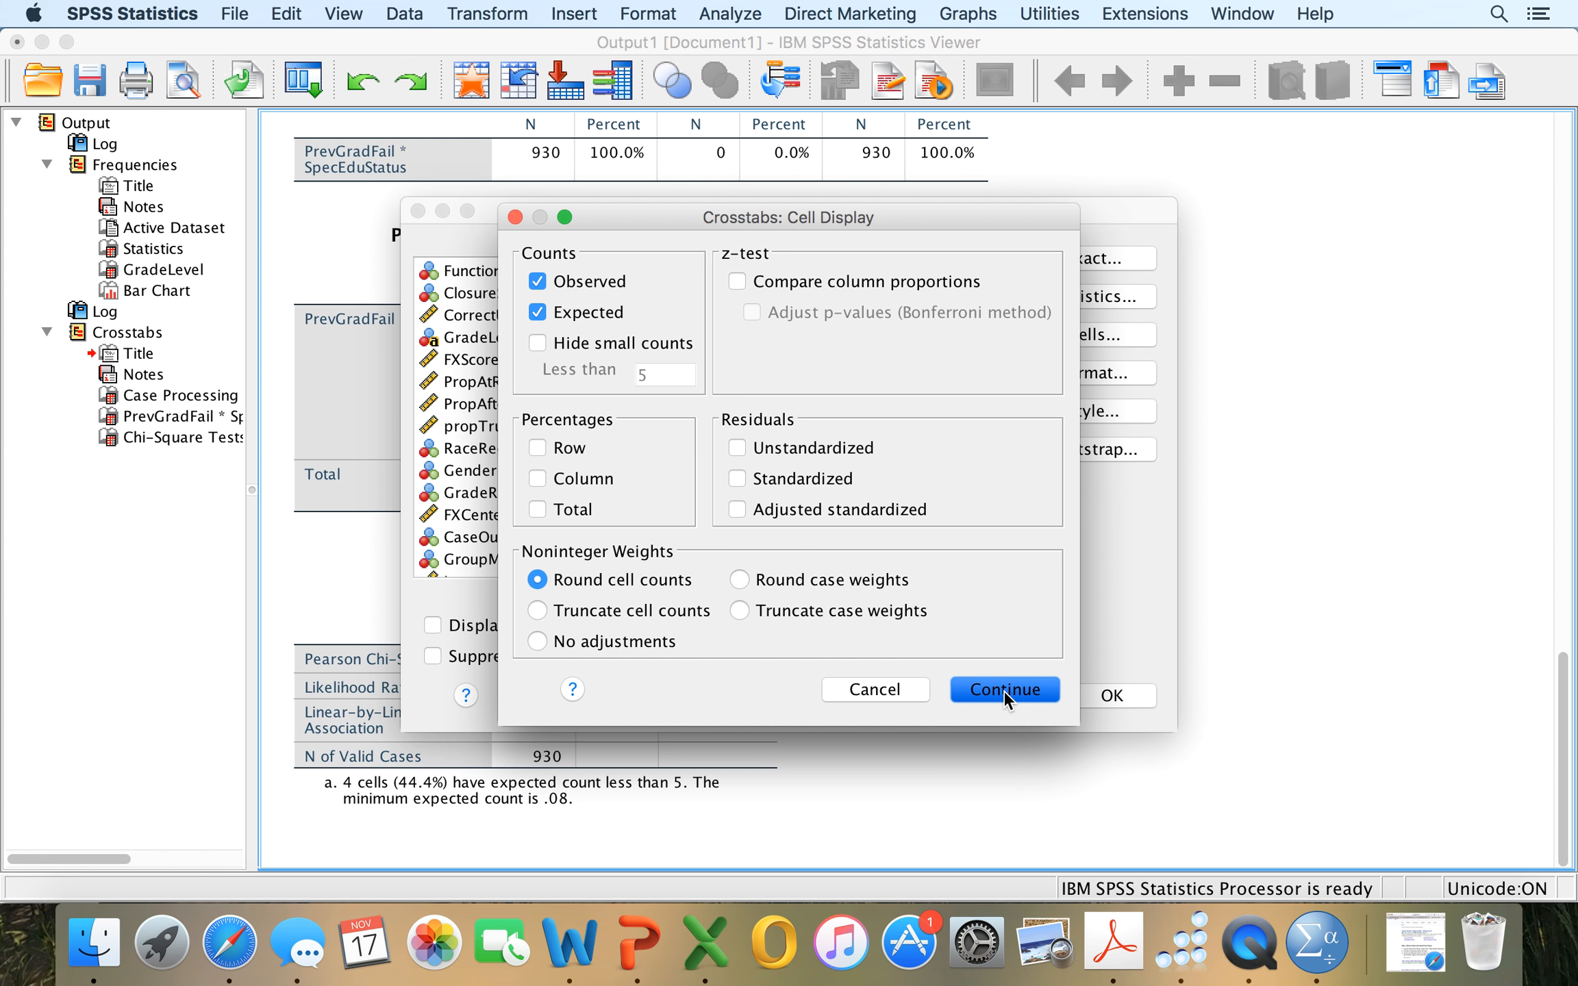
left_click(1104, 697)
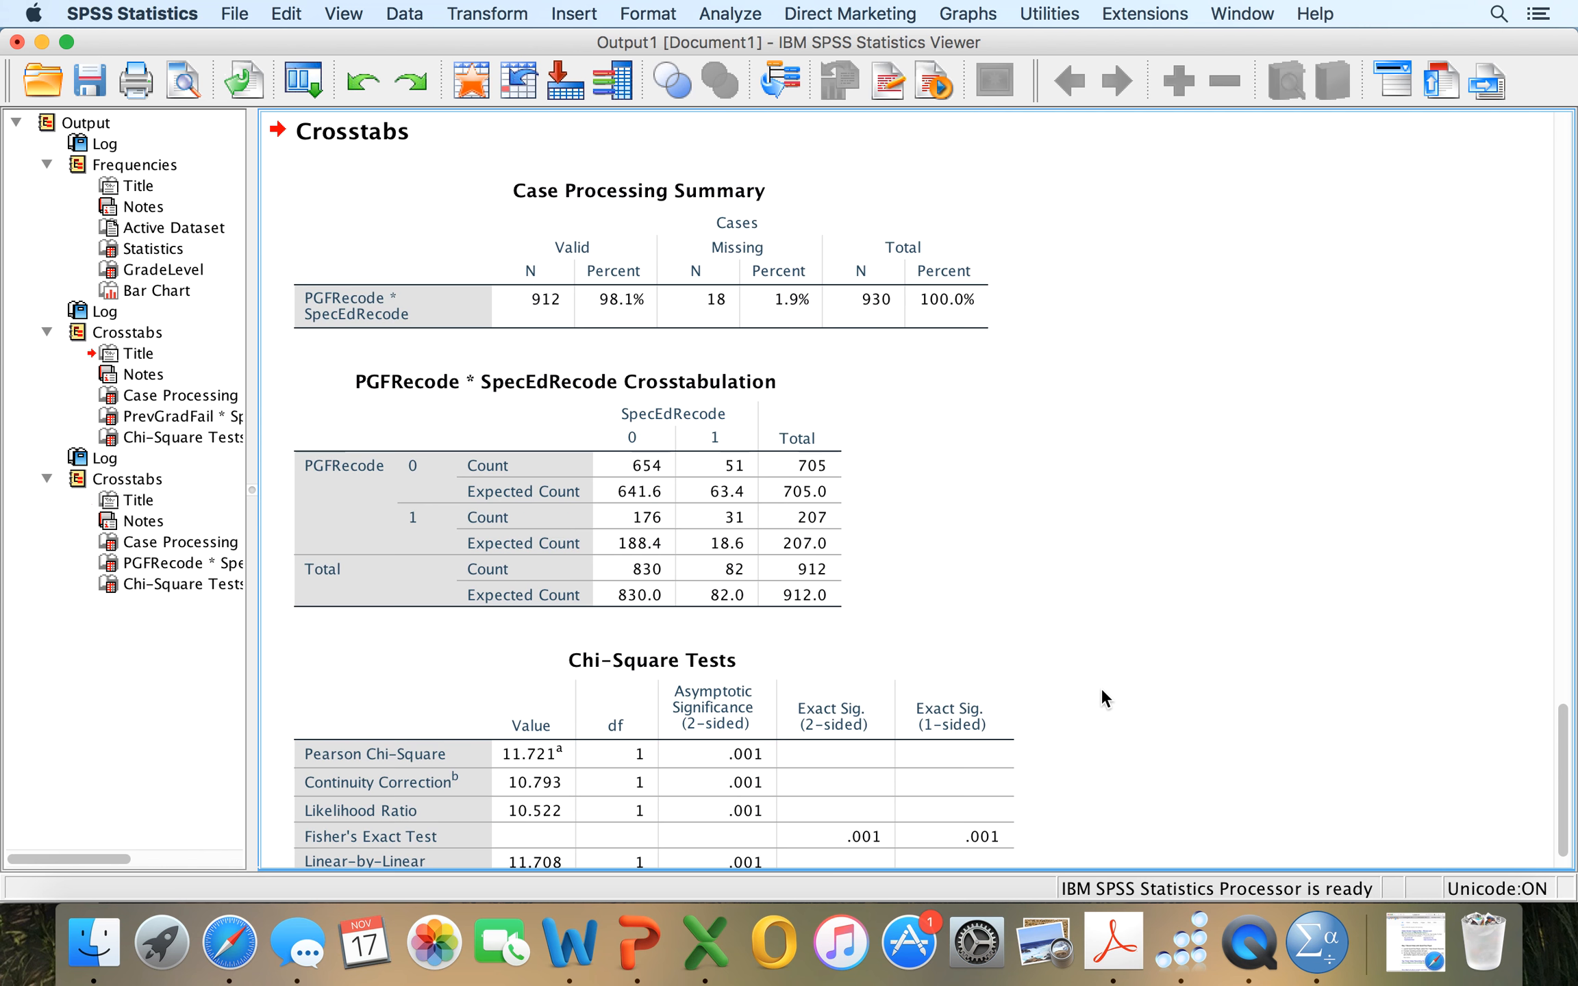
Examine the PGFRecode by SpecEdRecode output: the case processing summary, observed and expected counts, and chi-square tests.
scroll(1101, 697, "down", 1)
scroll(1101, 688, "down", 3)
scroll(1101, 688, "up", 3)
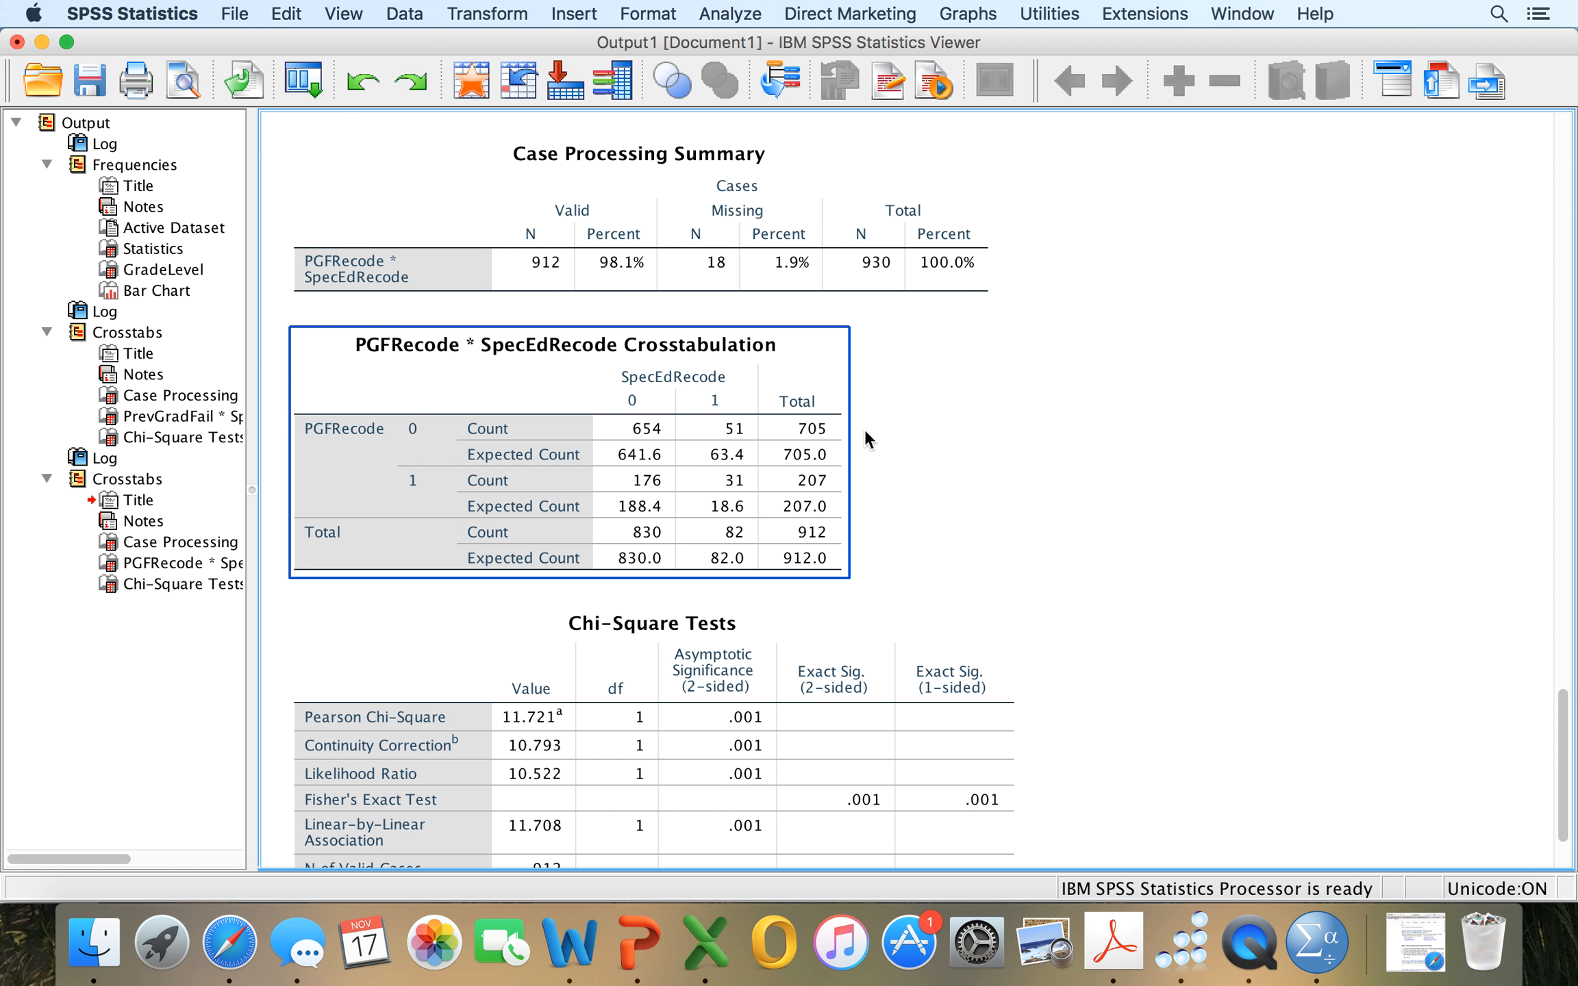
scroll(1001, 468, "down", 3)
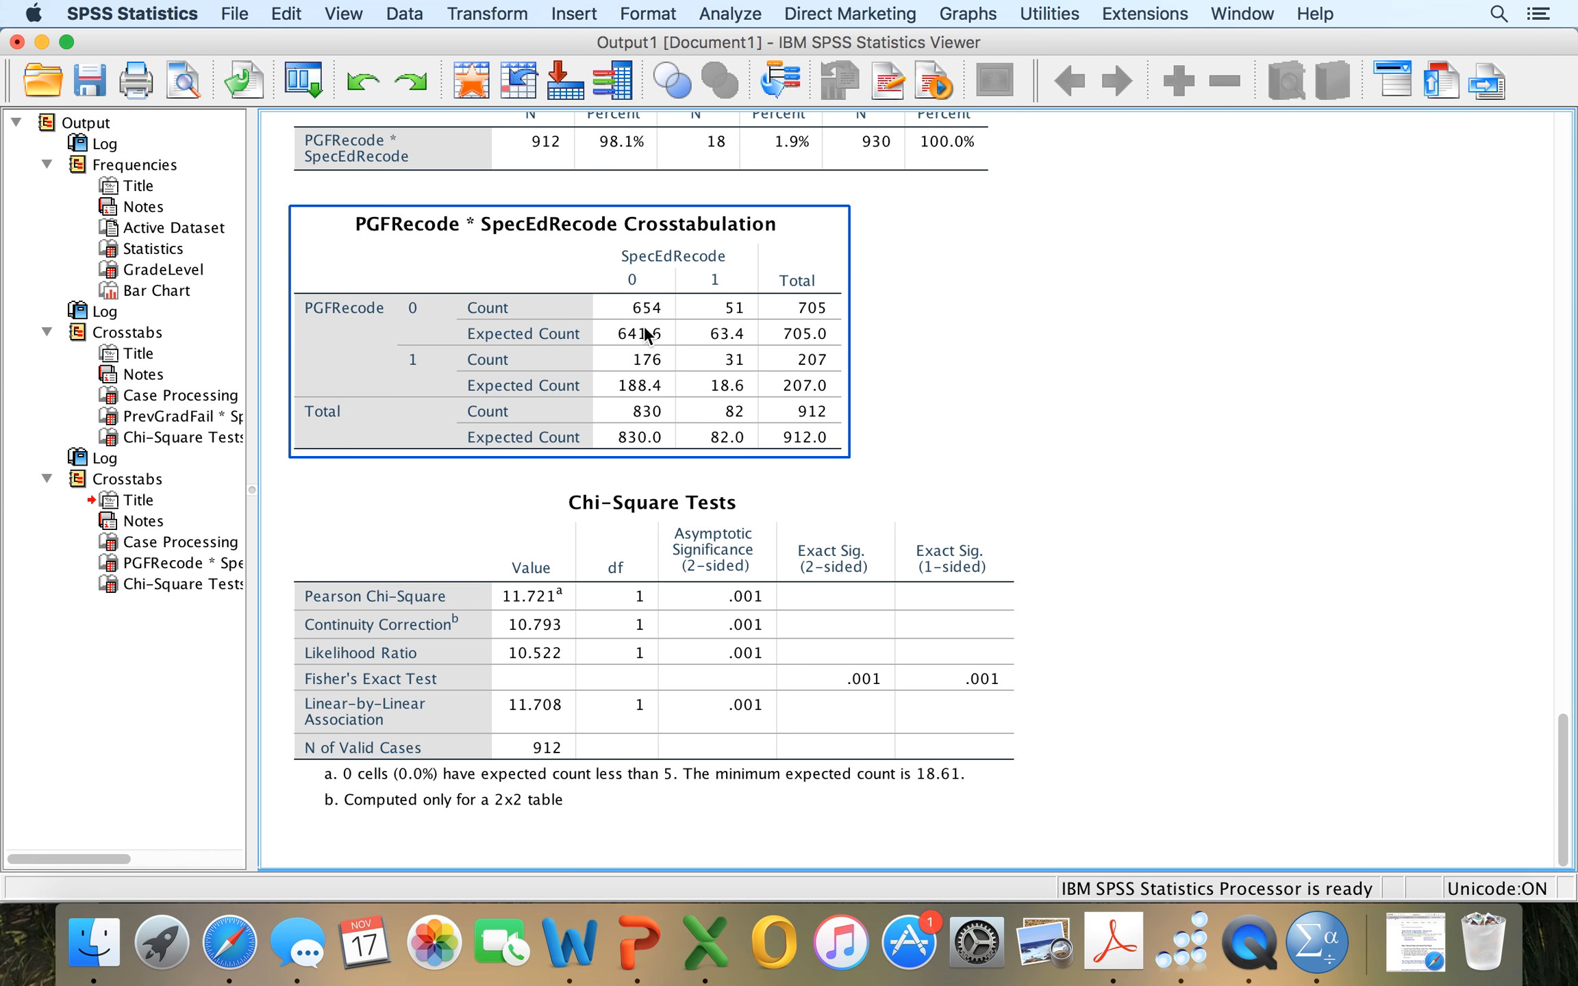
left_click(625, 523)
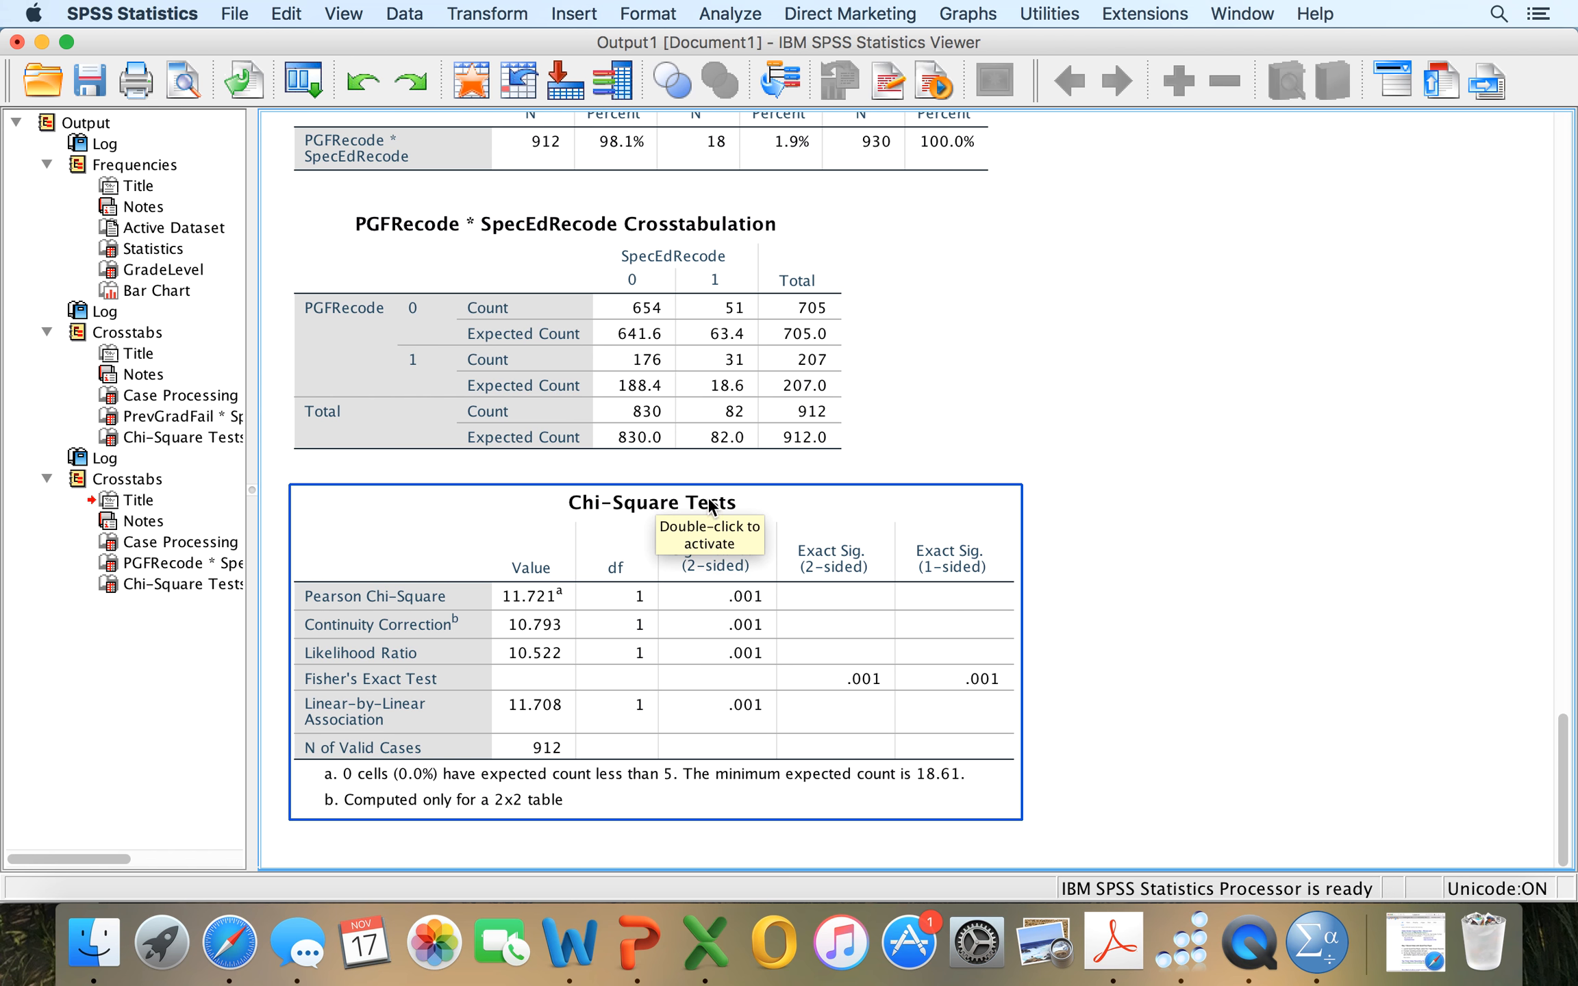
left_click(698, 406)
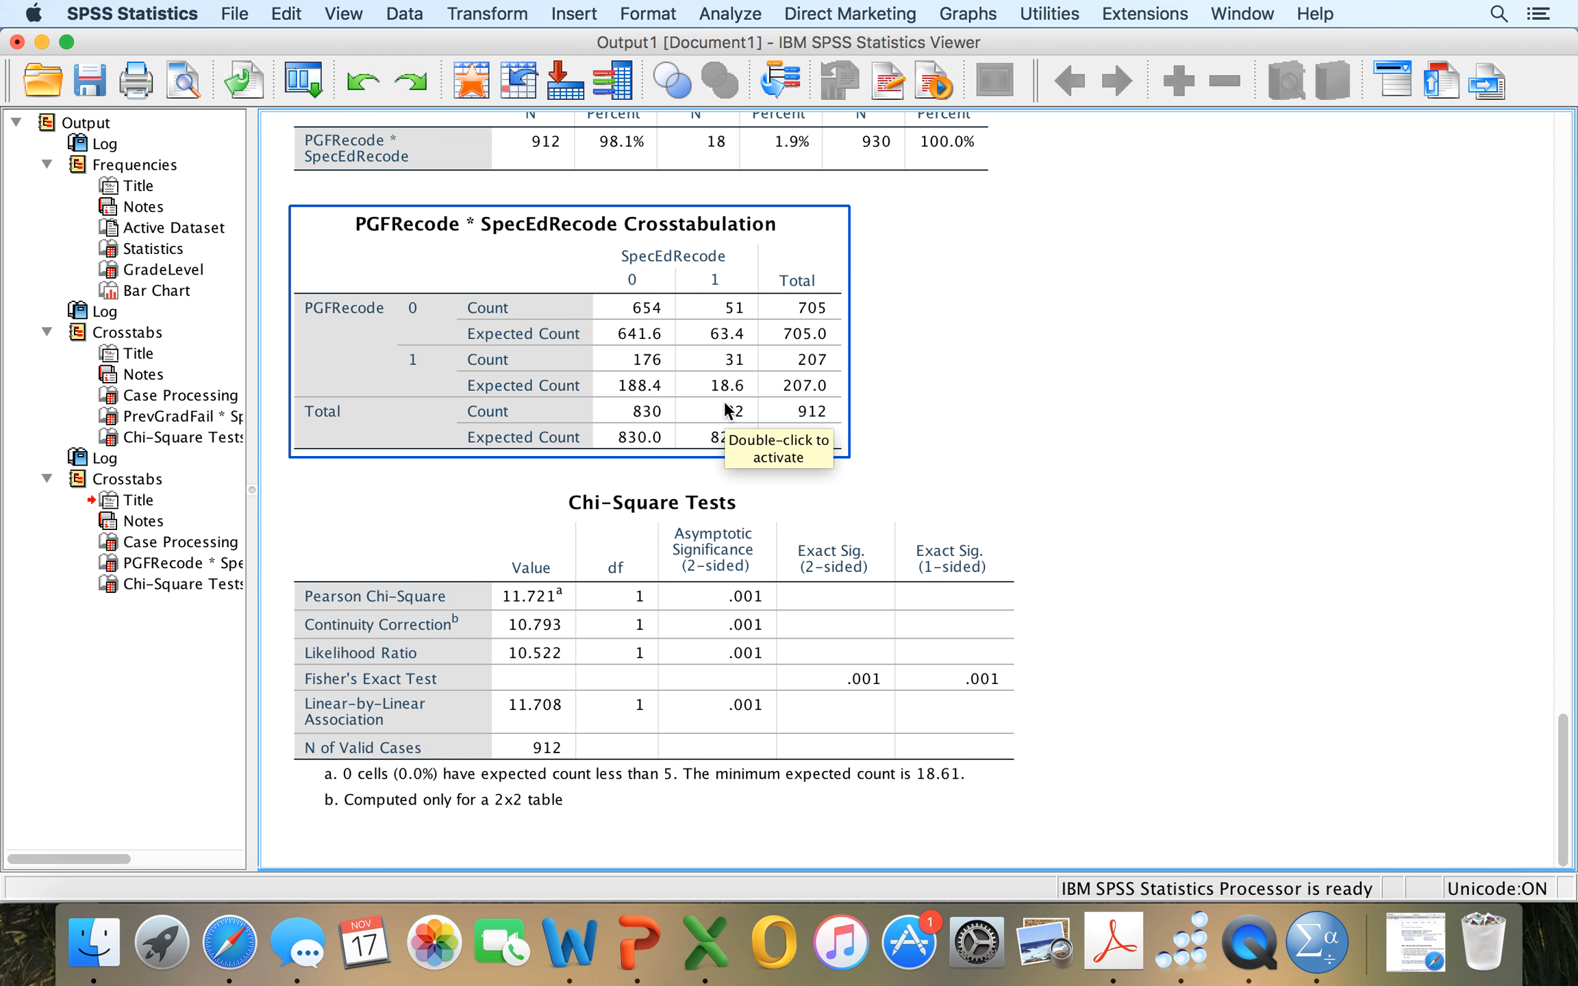
left_click(611, 503)
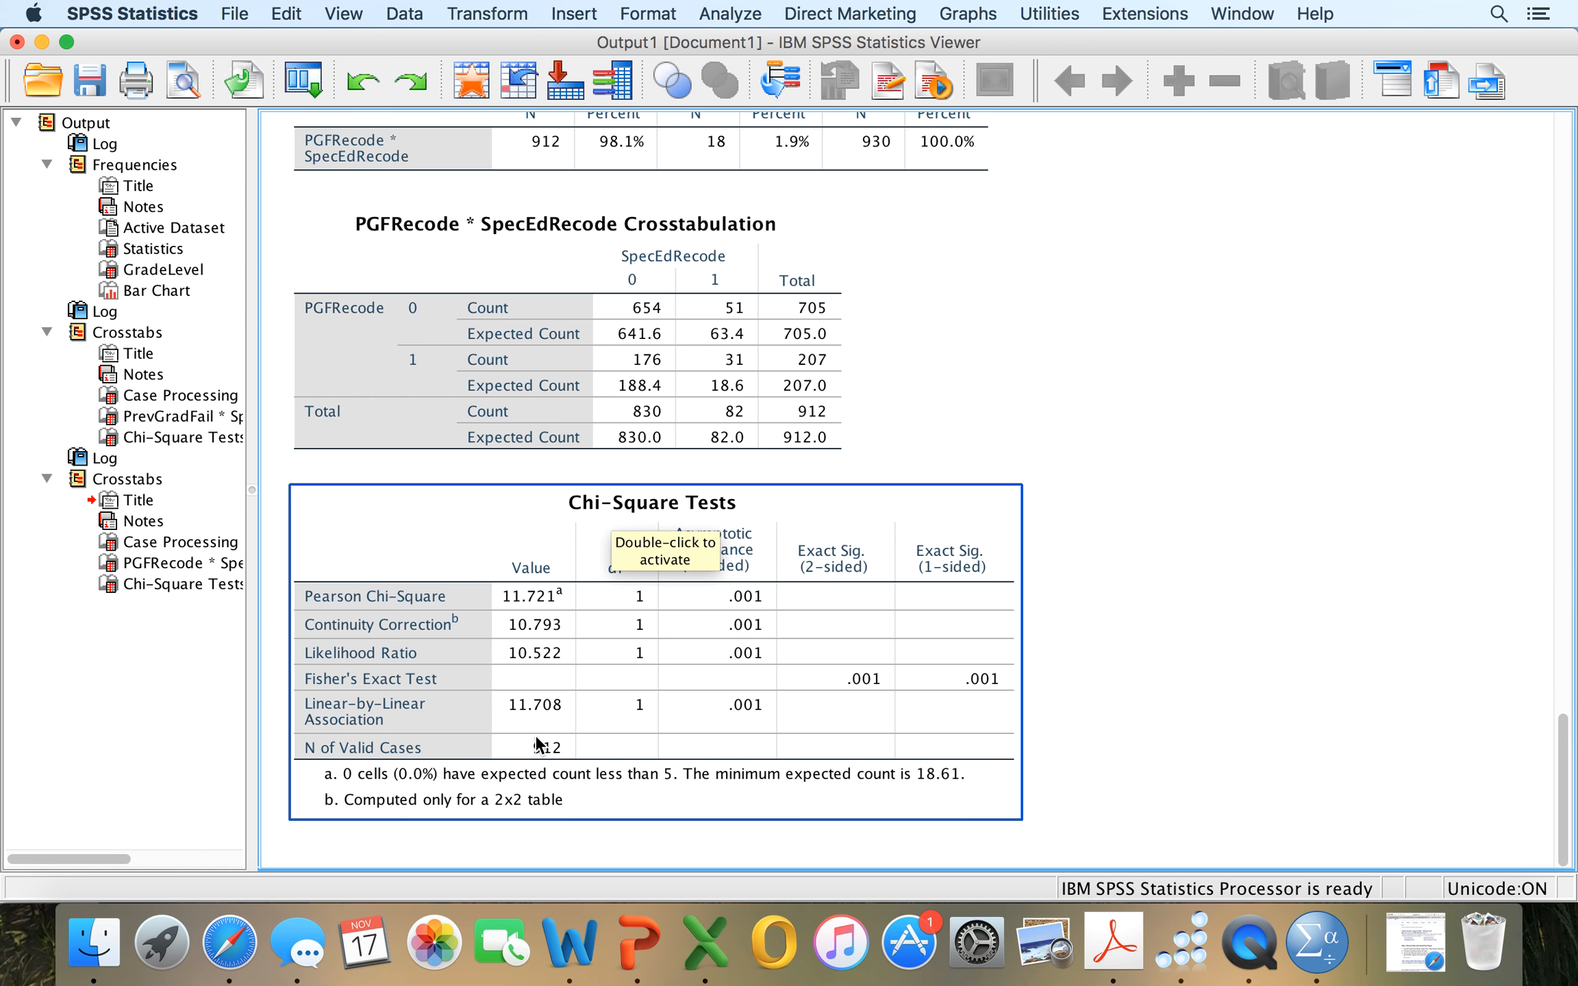
scroll(706, 642, "up", 2)
scroll(706, 643, "up", 15)
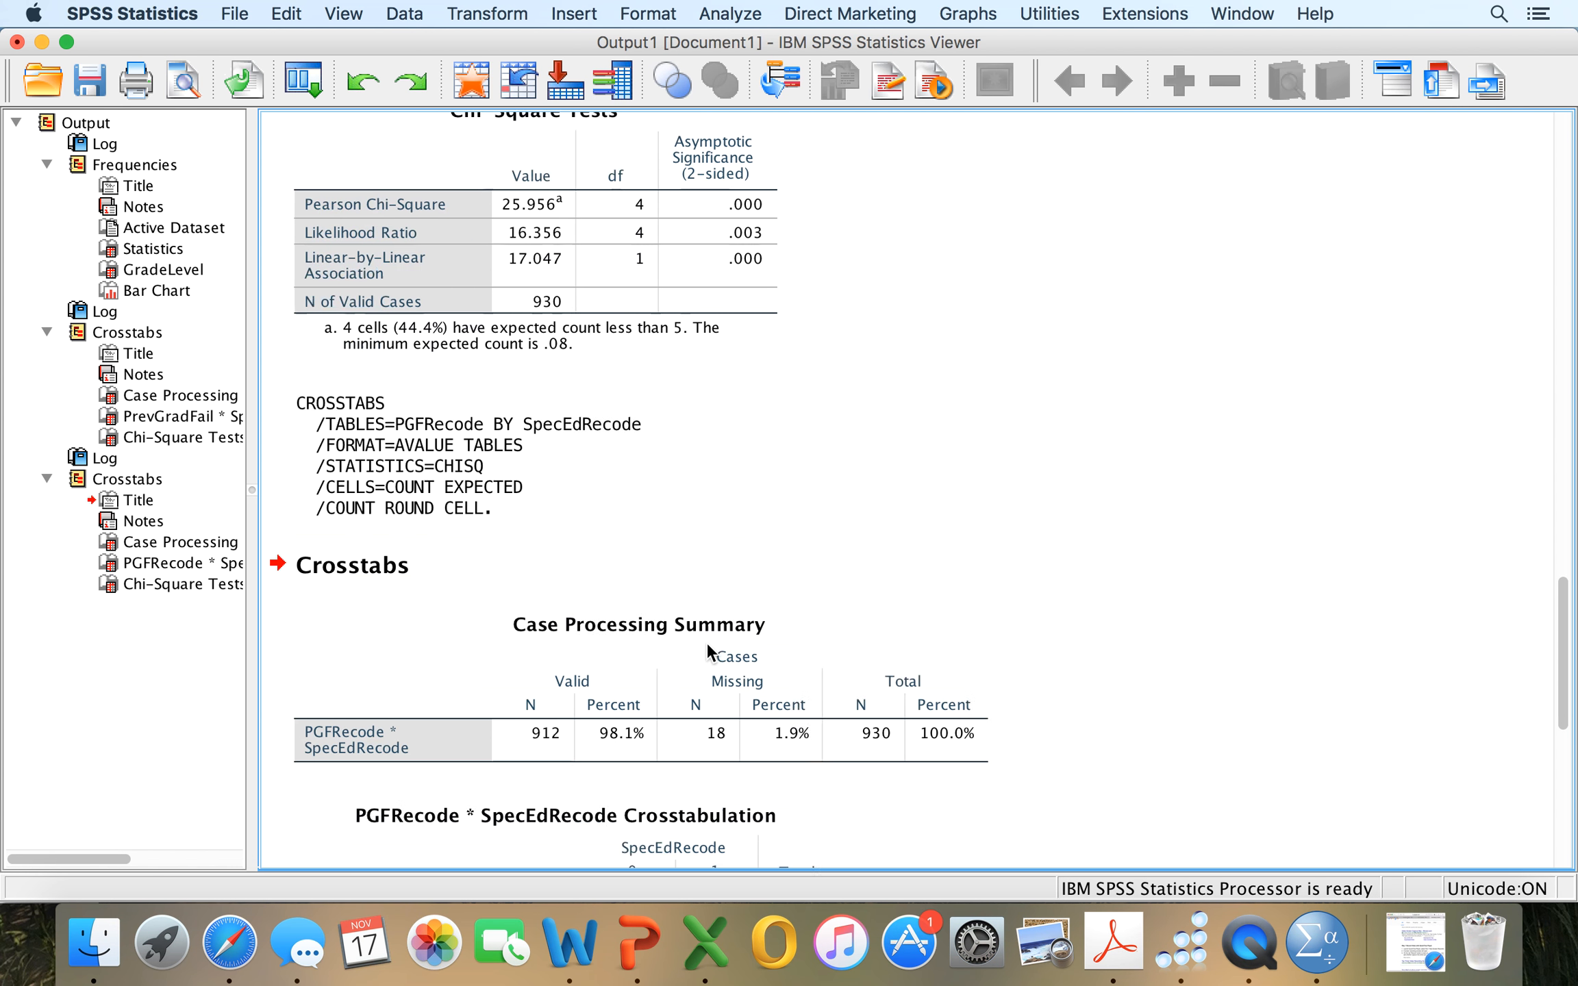
scroll(706, 642, "down", 17)
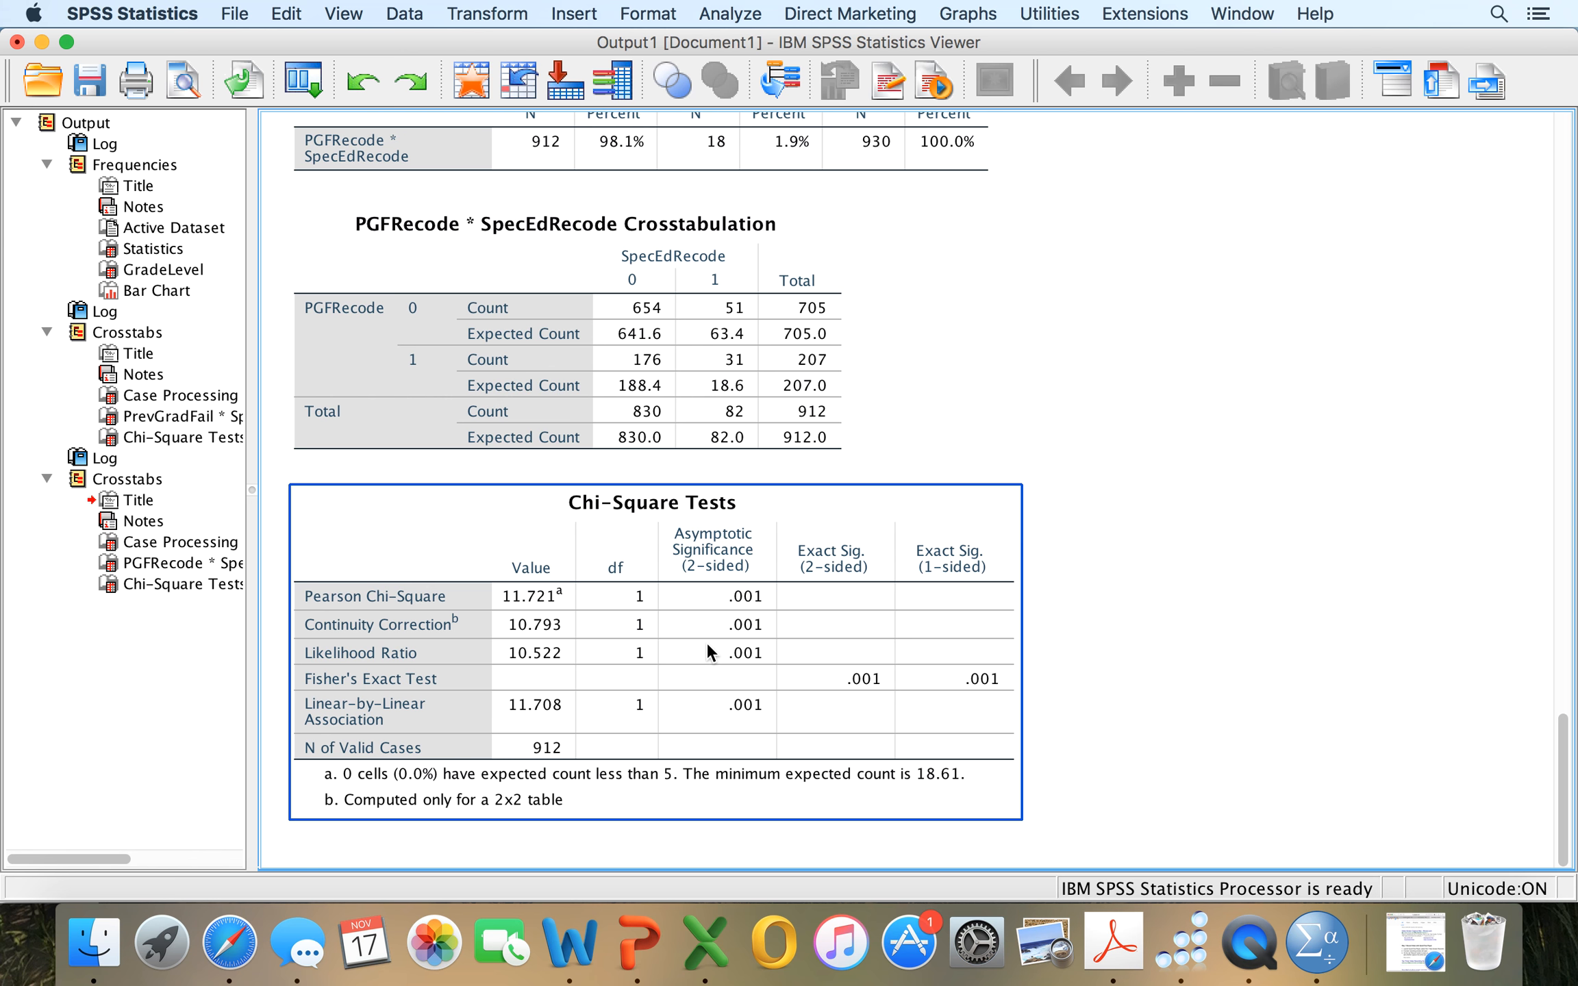
scroll(706, 642, "up", 20)
scroll(706, 643, "down", 20)
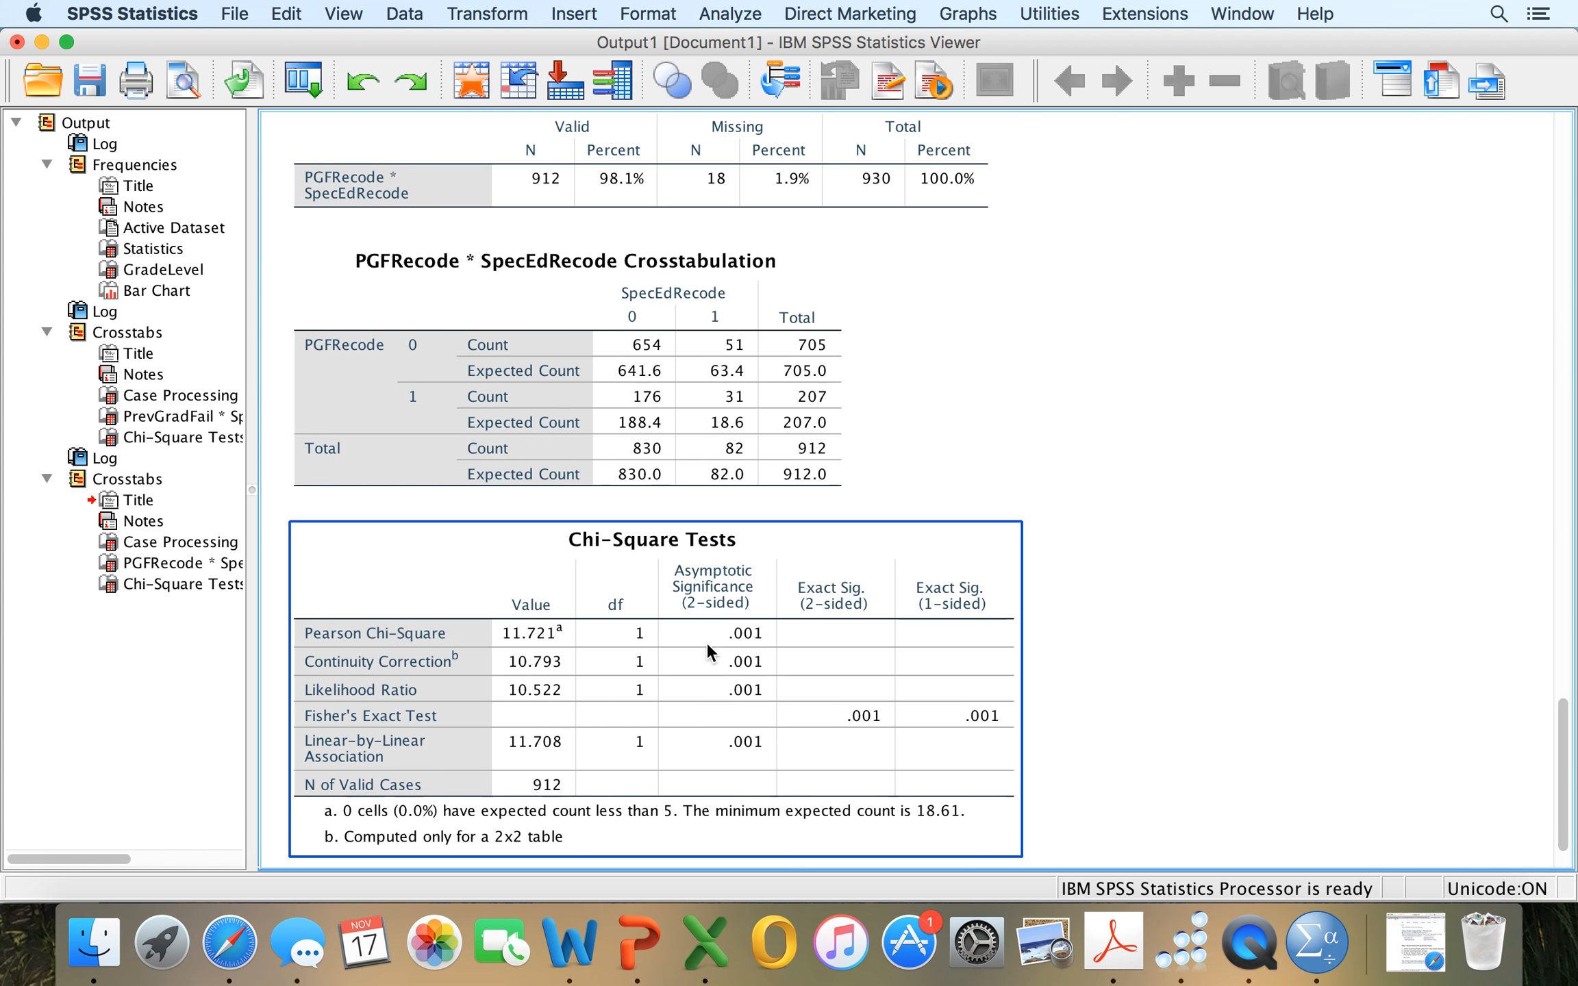
scroll(706, 641, "down", 1)
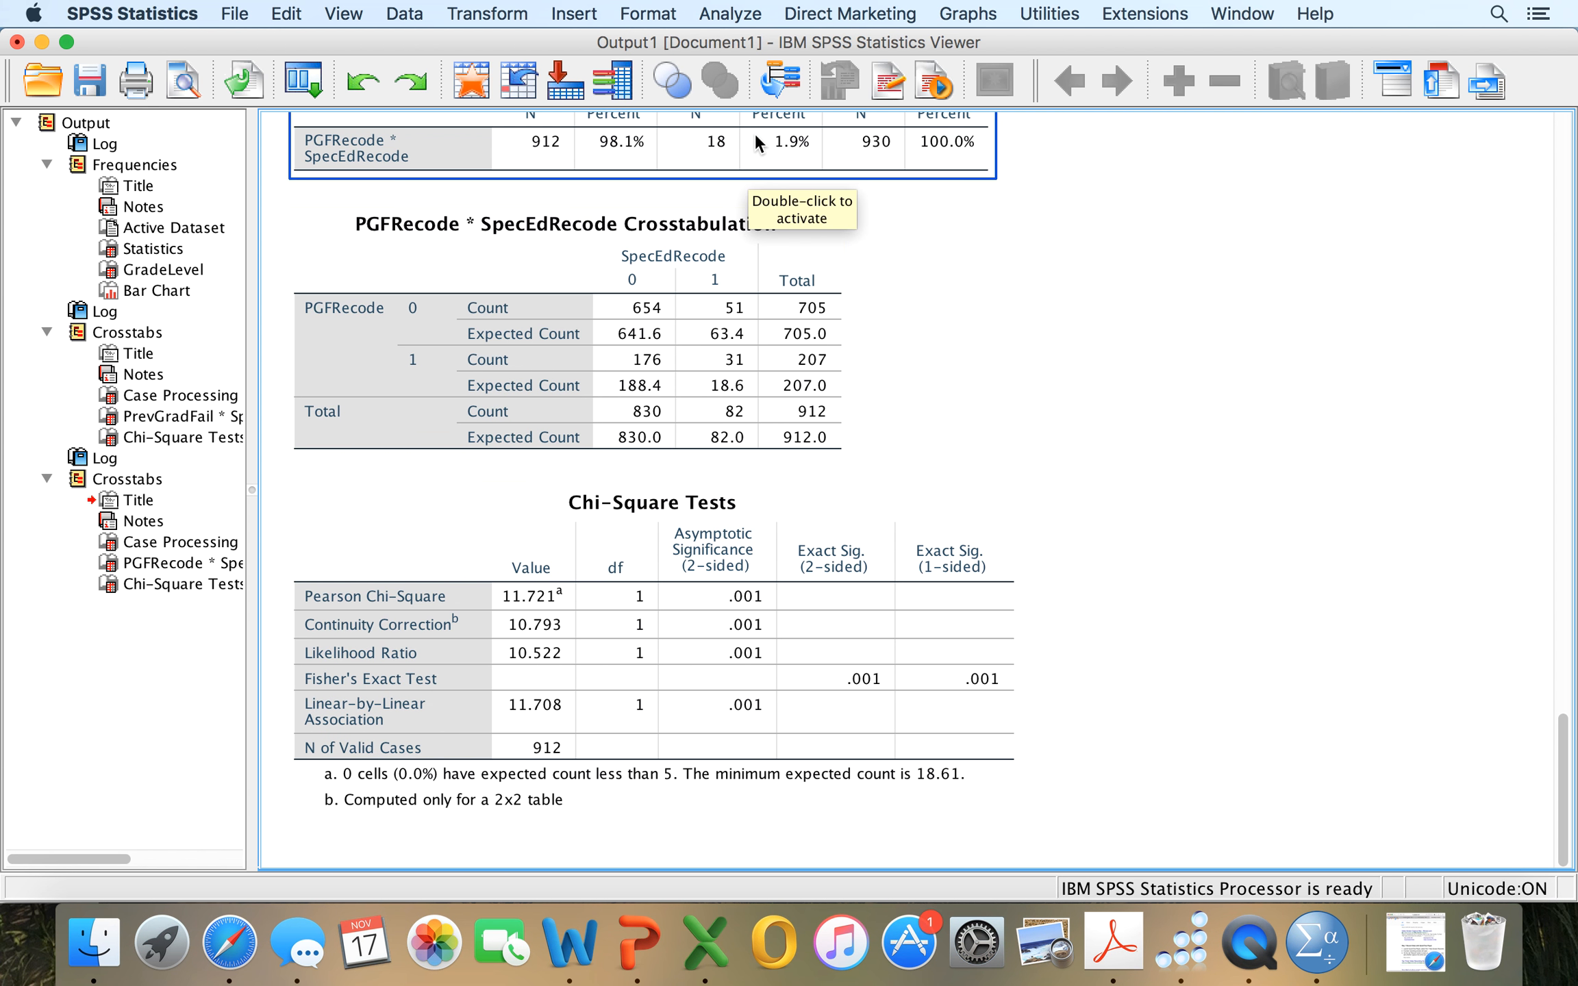
Start a Bivariate Correlations analysis with CorrectUA and FXScore as the variables.
left_click(731, 15)
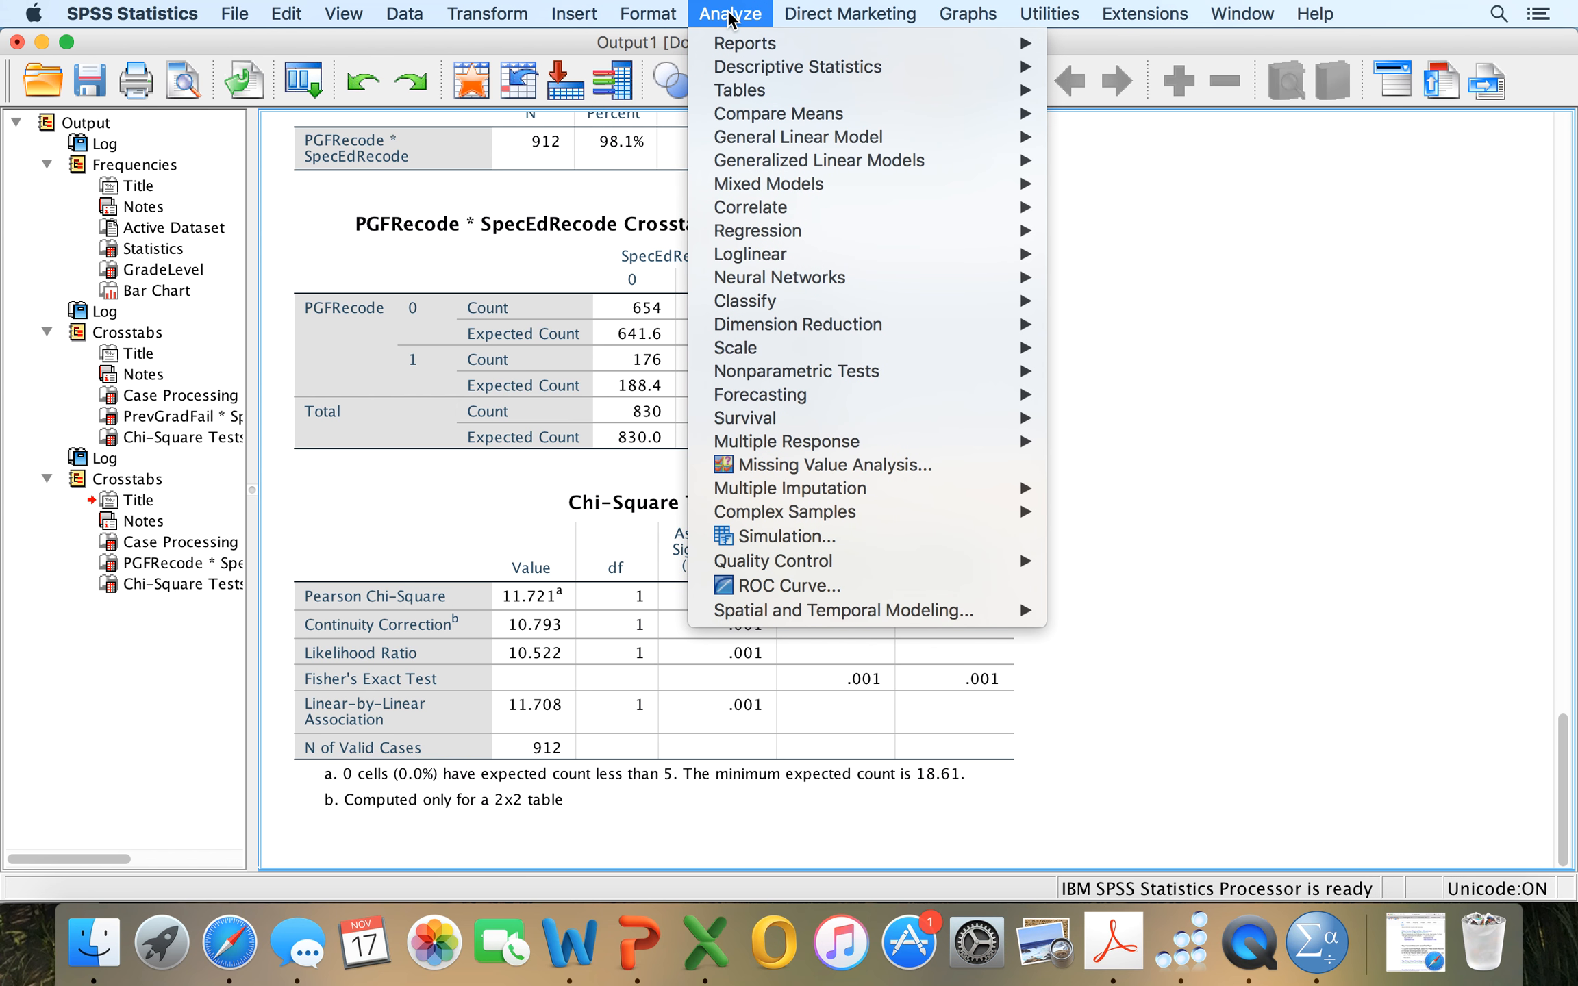
mouse_move(749, 218)
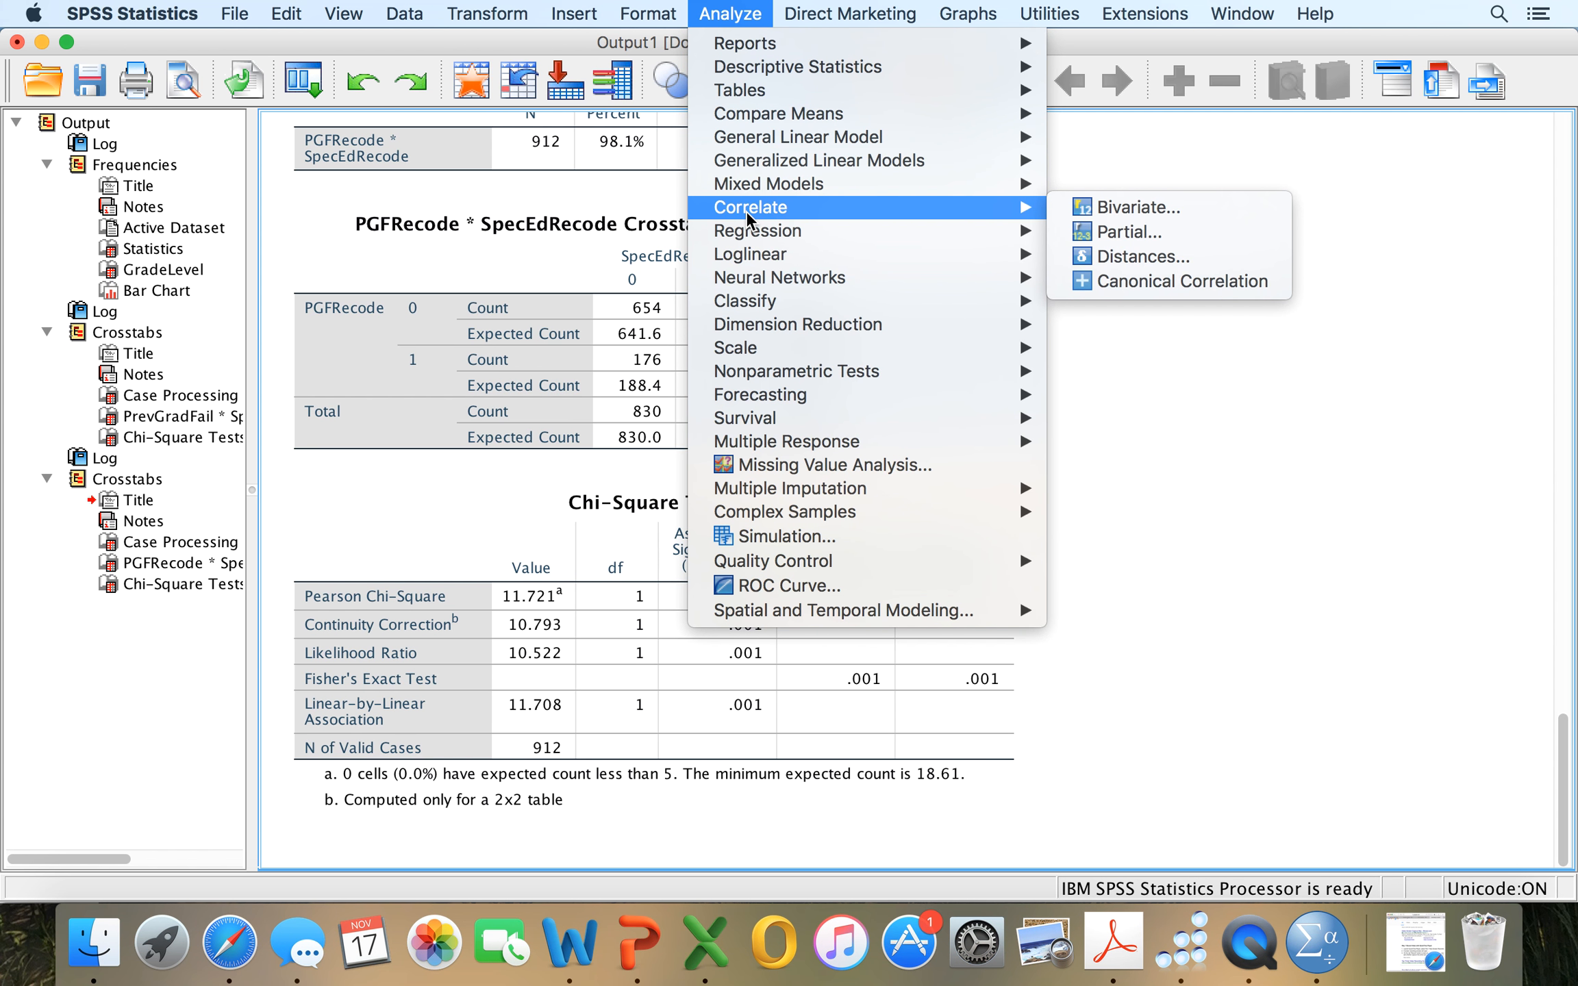
left_click(1110, 208)
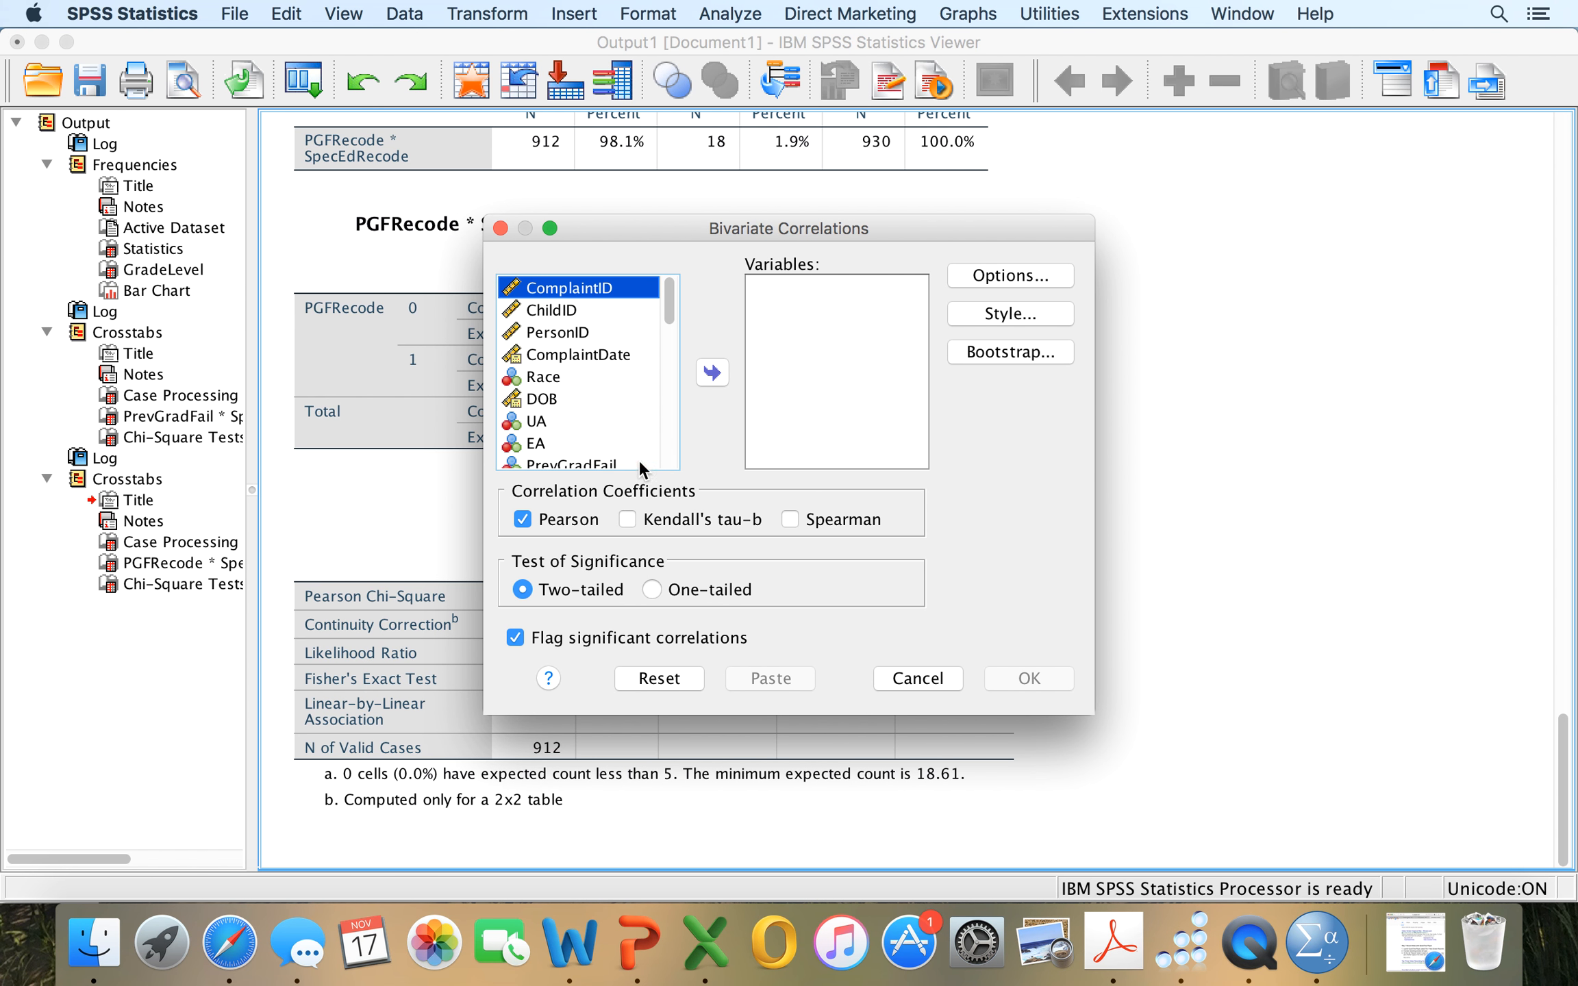
scroll(599, 417, "down", 5)
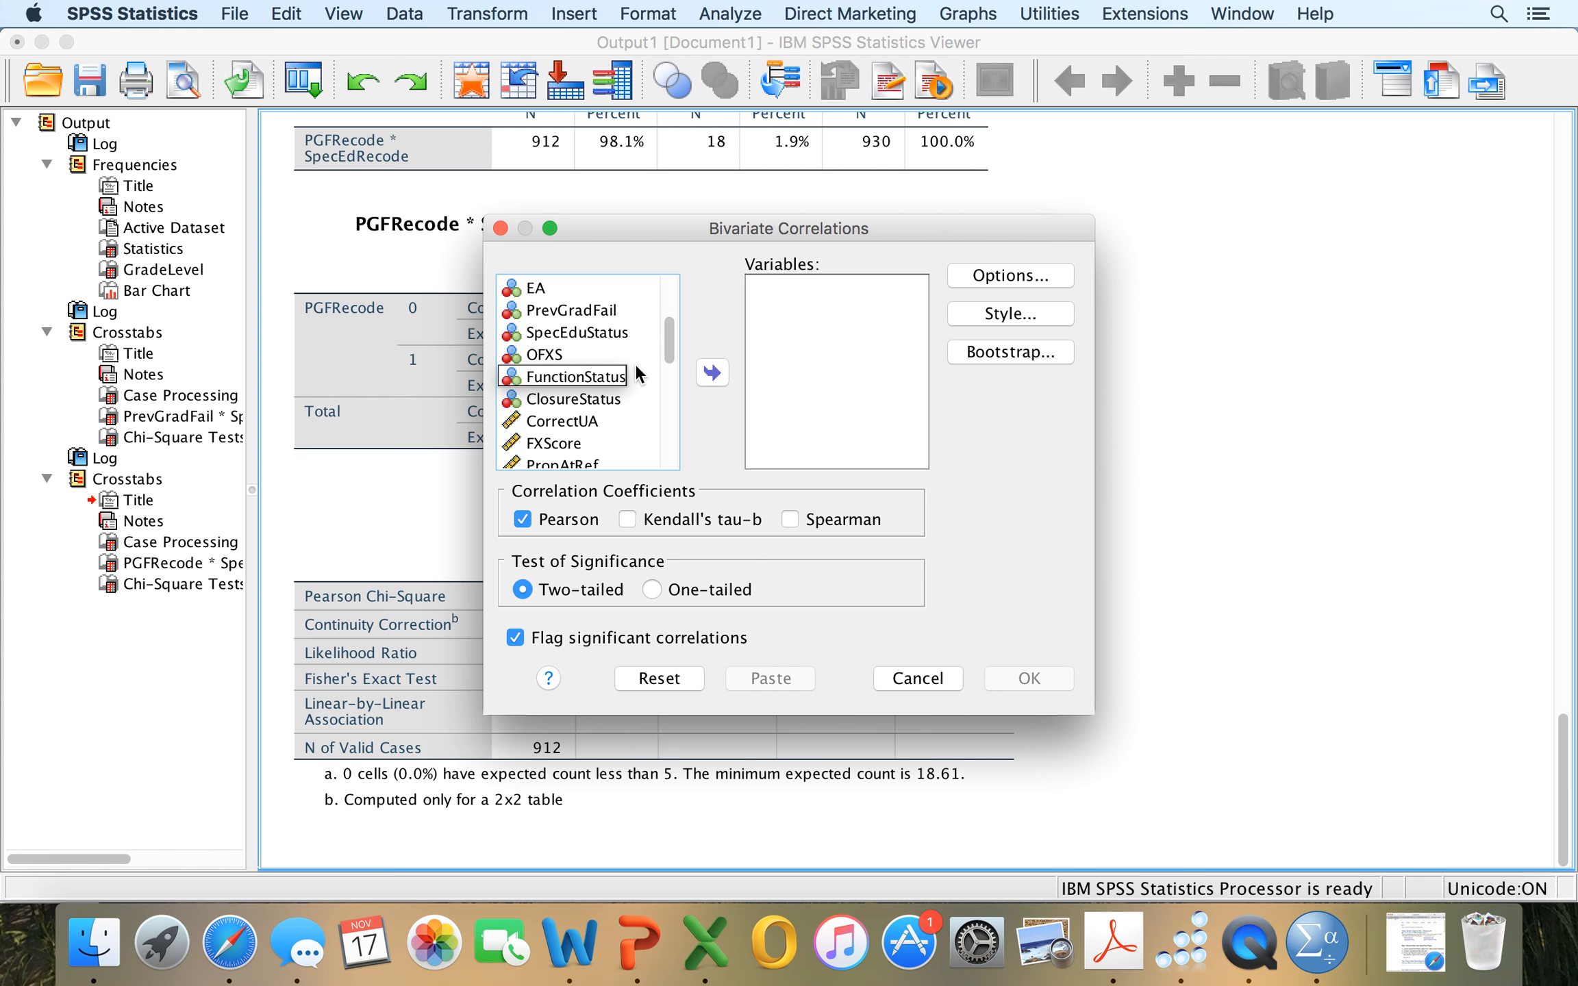
scroll(636, 373, "down", 2)
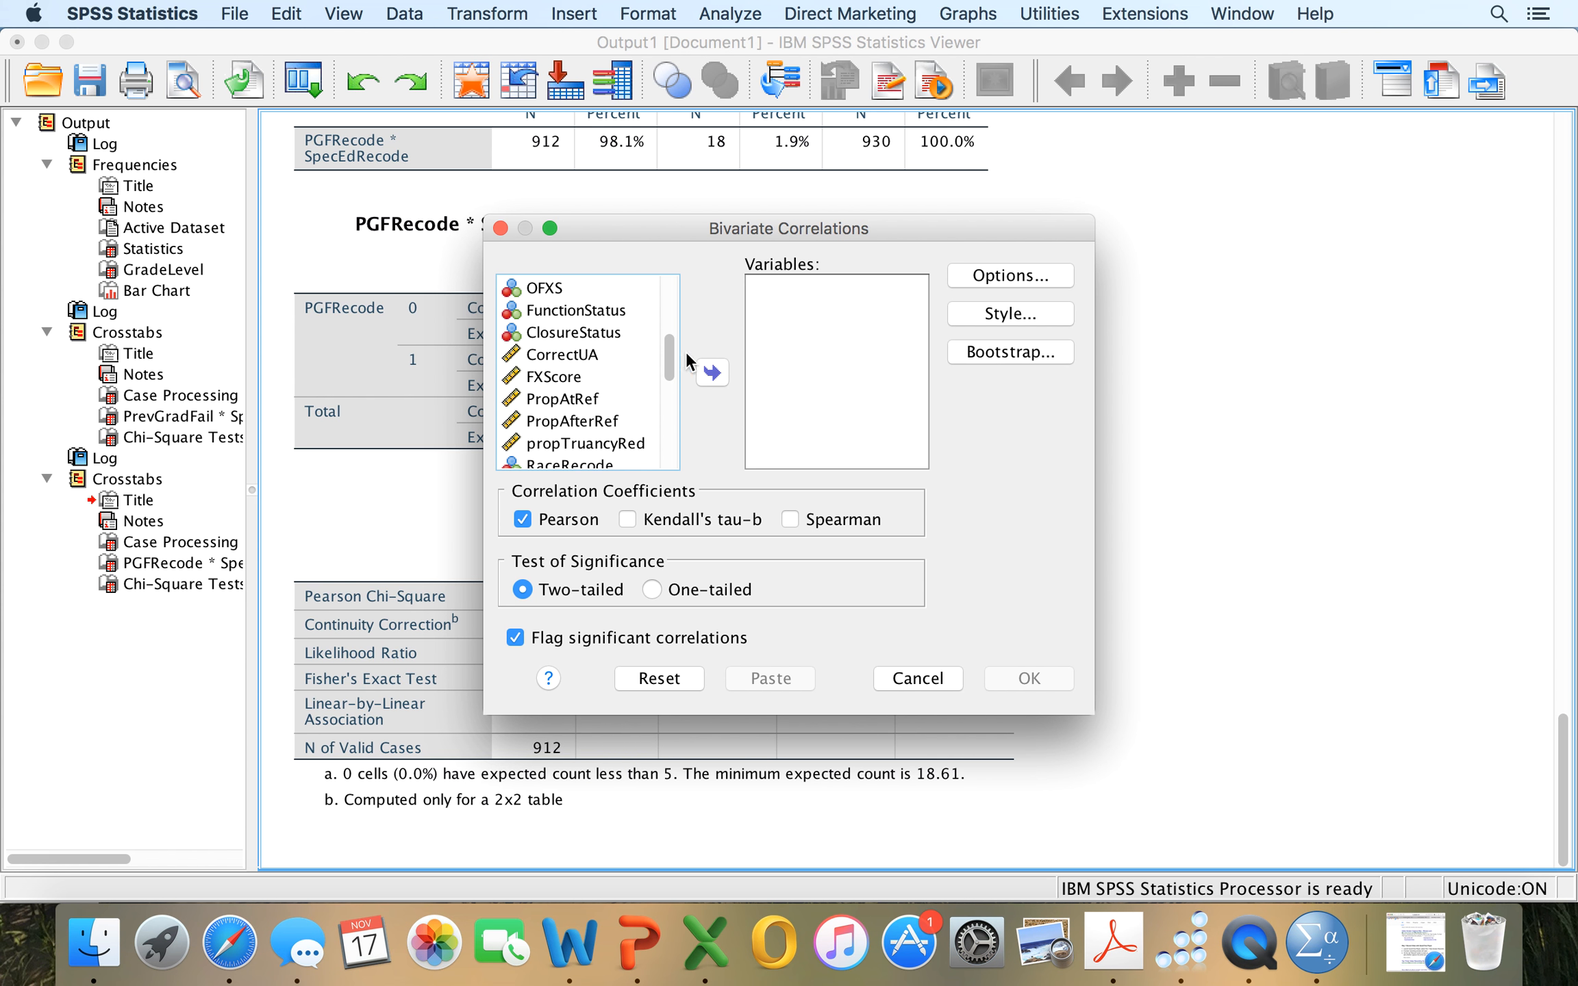
left_click(586, 355)
left_click(712, 373)
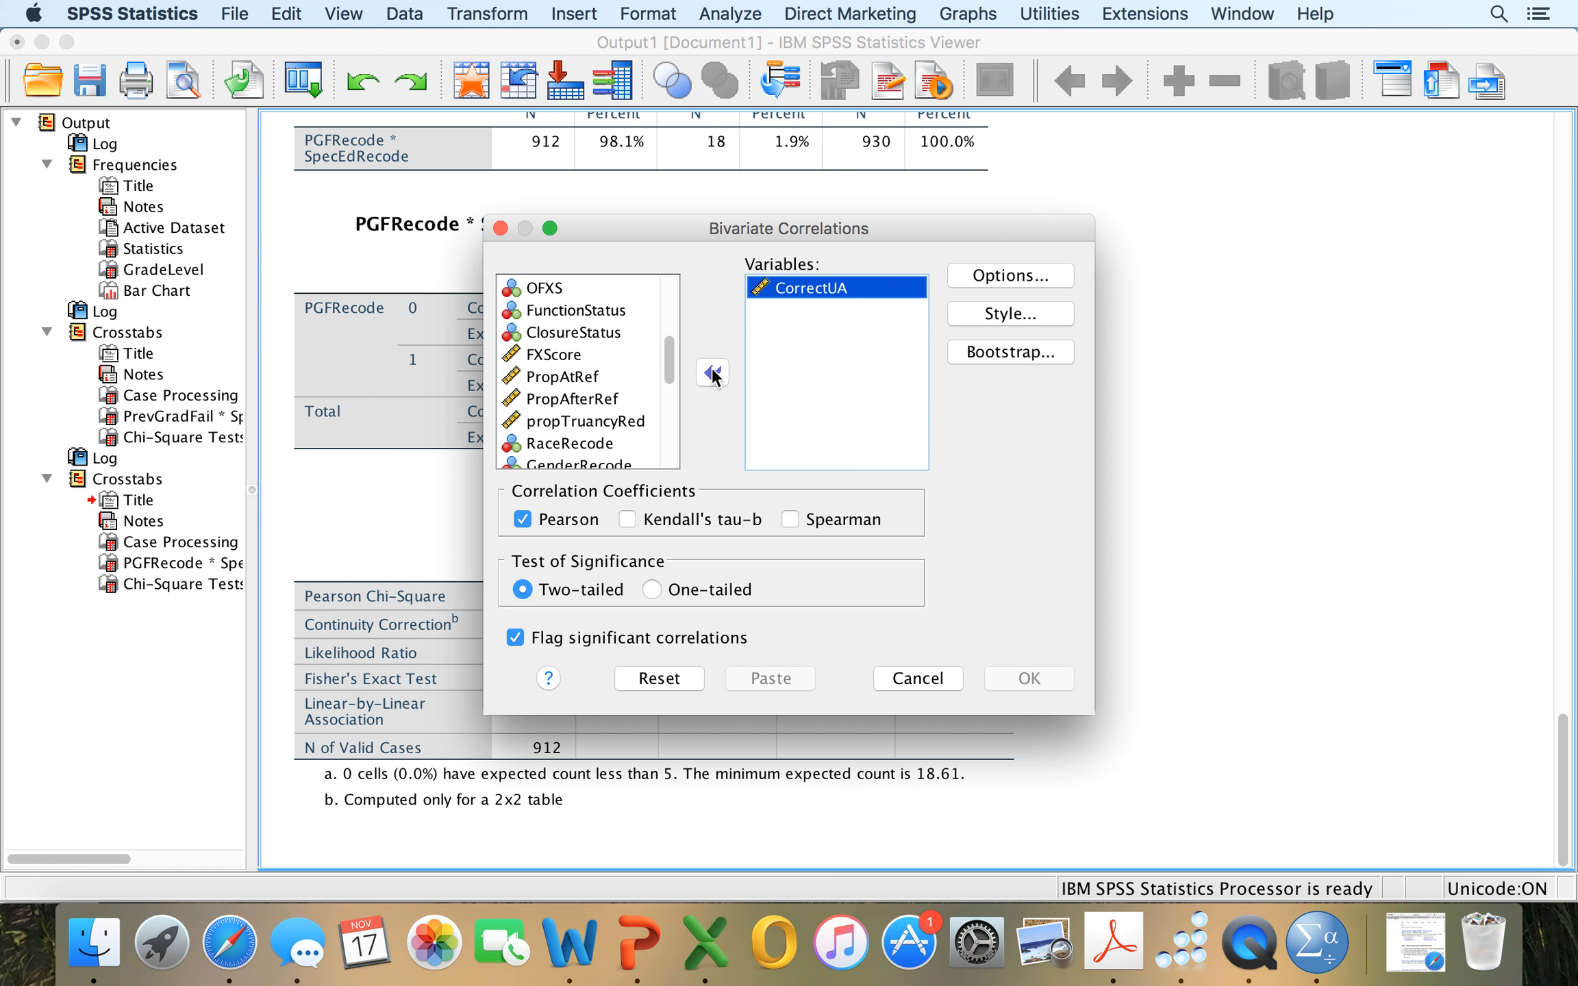
left_click(561, 355)
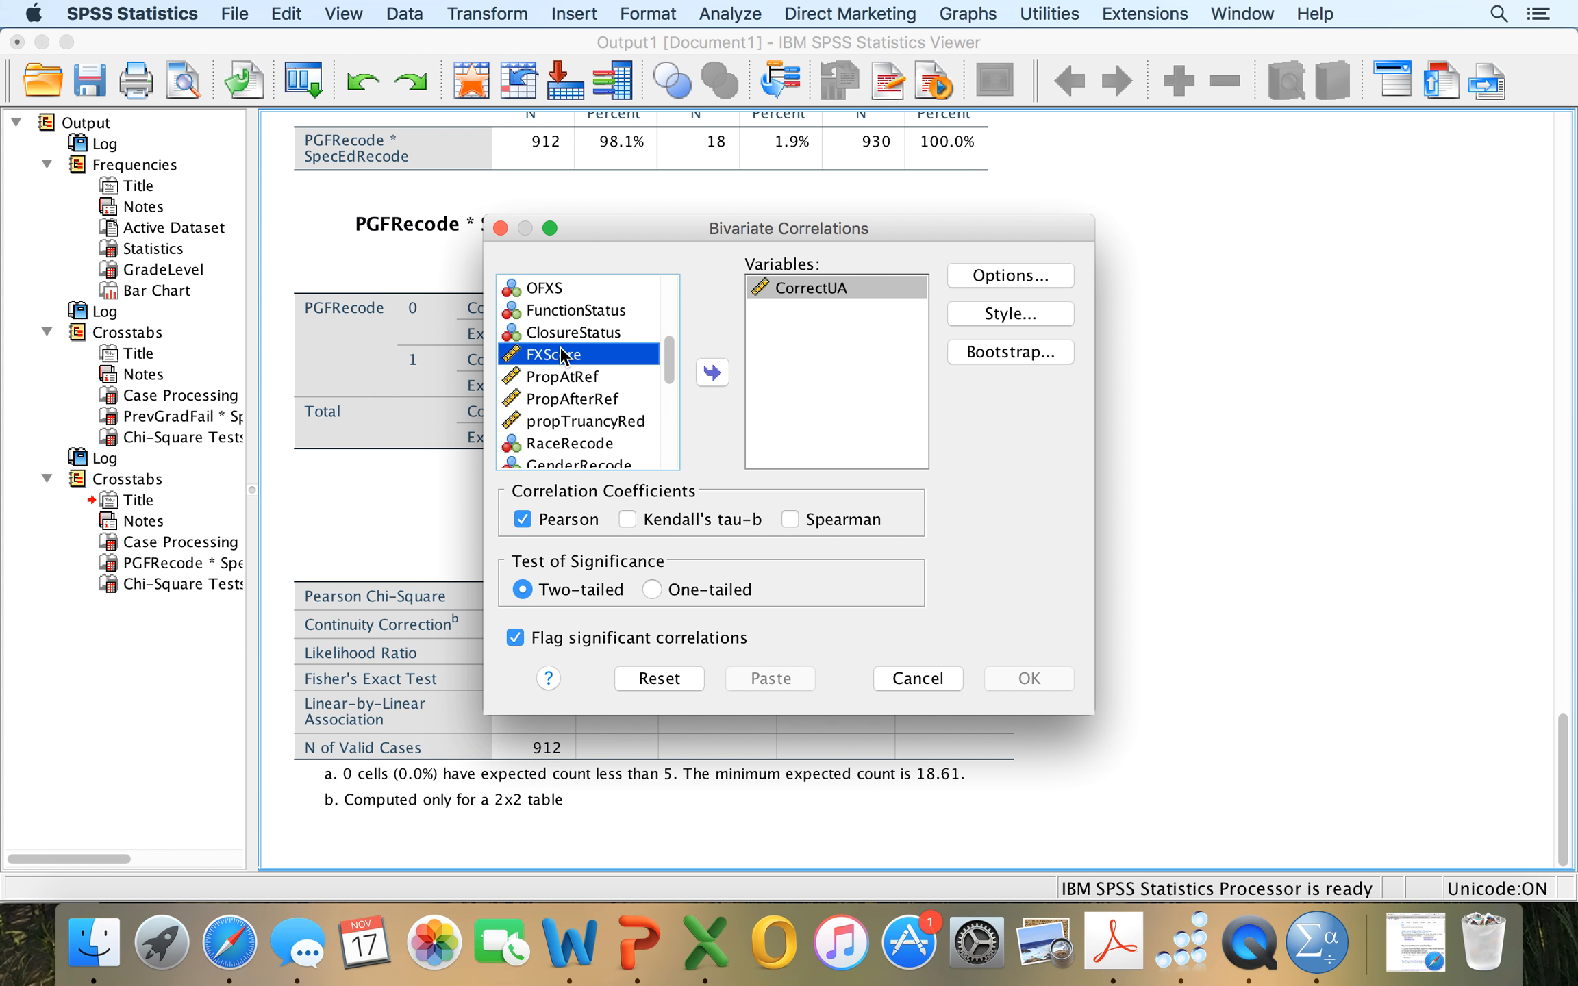
left_click(712, 373)
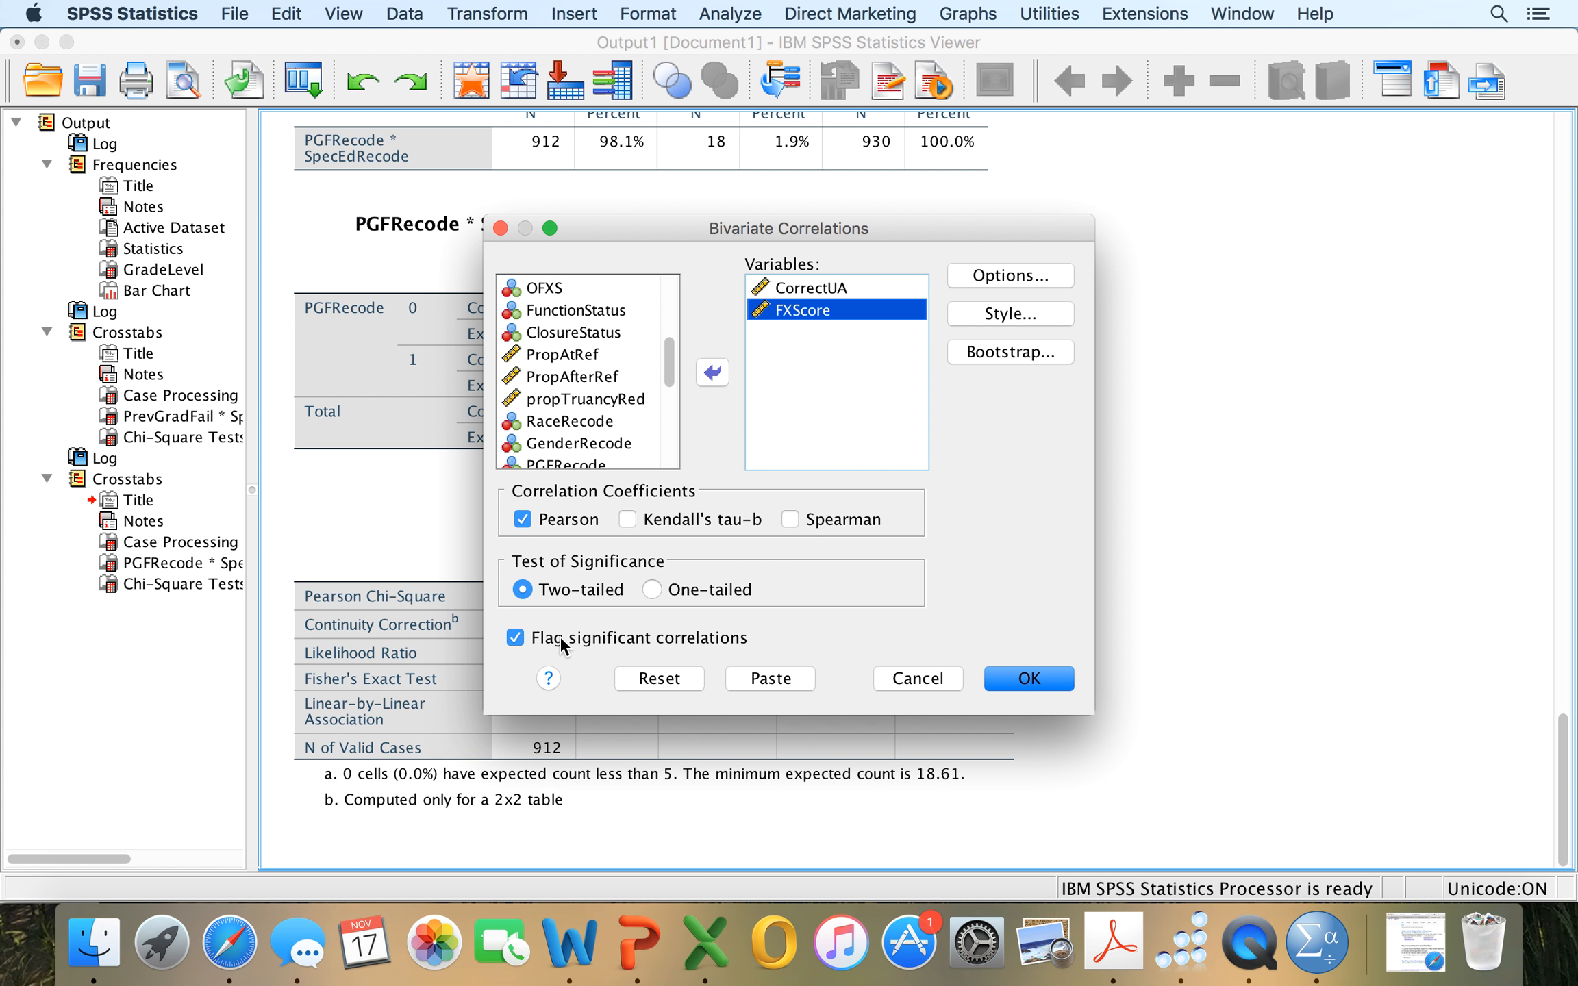
Review the missing-value options and table style, and run the two-tailed Pearson correlation with significant correlations flagged.
left_click(1014, 274)
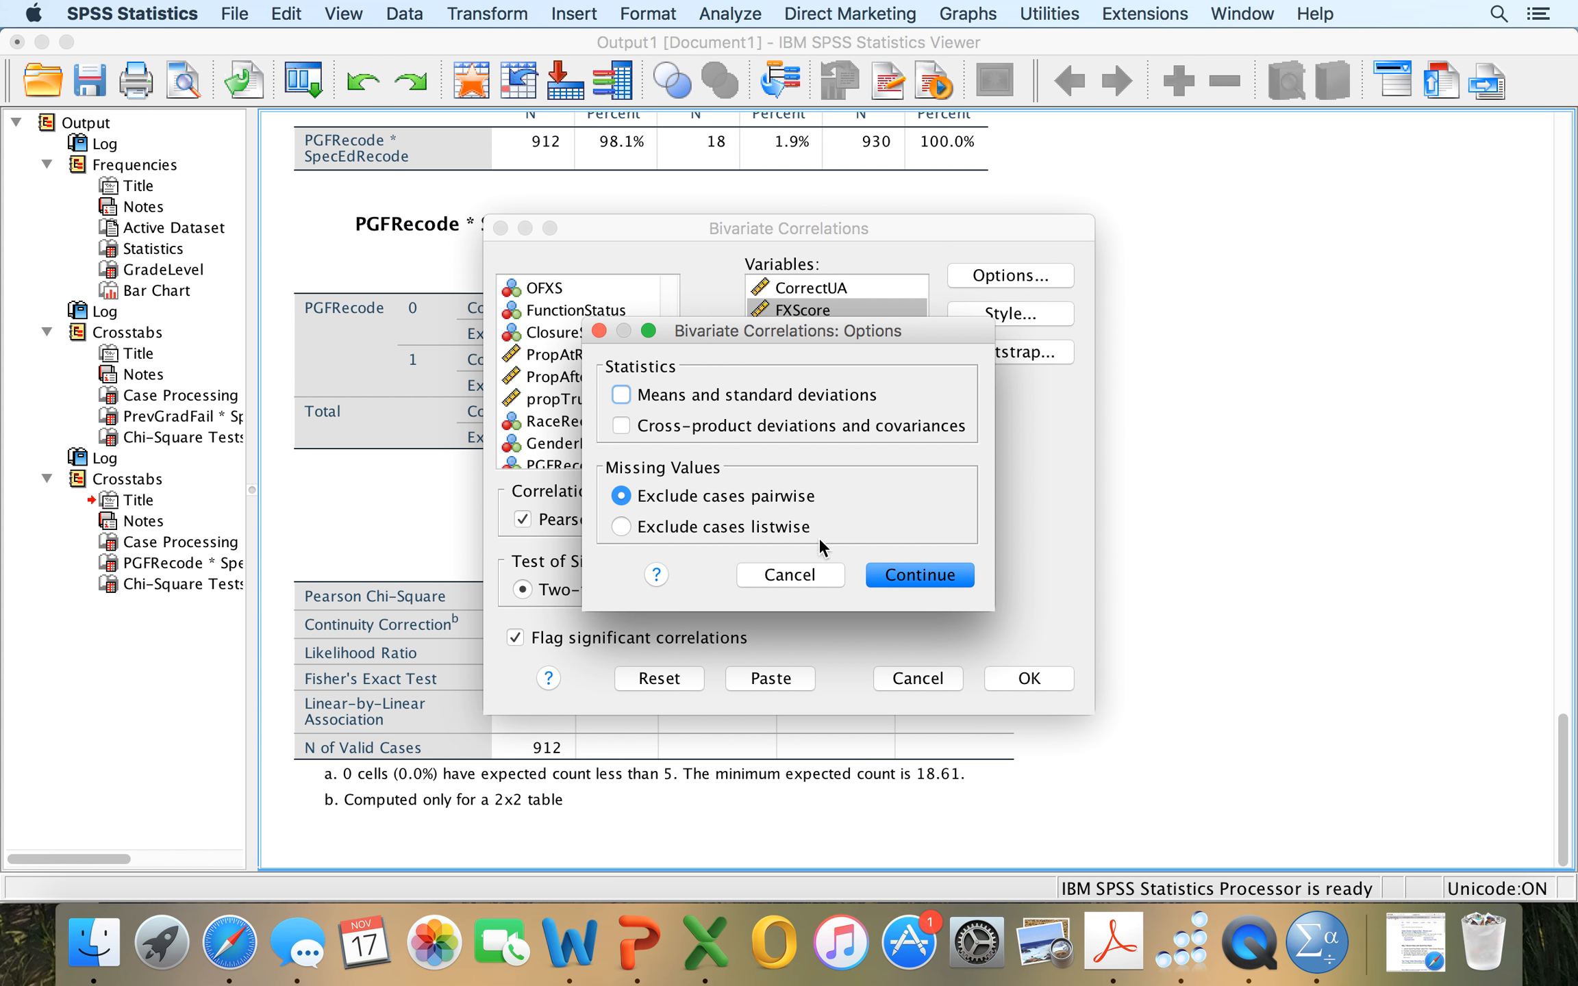
left_click(598, 331)
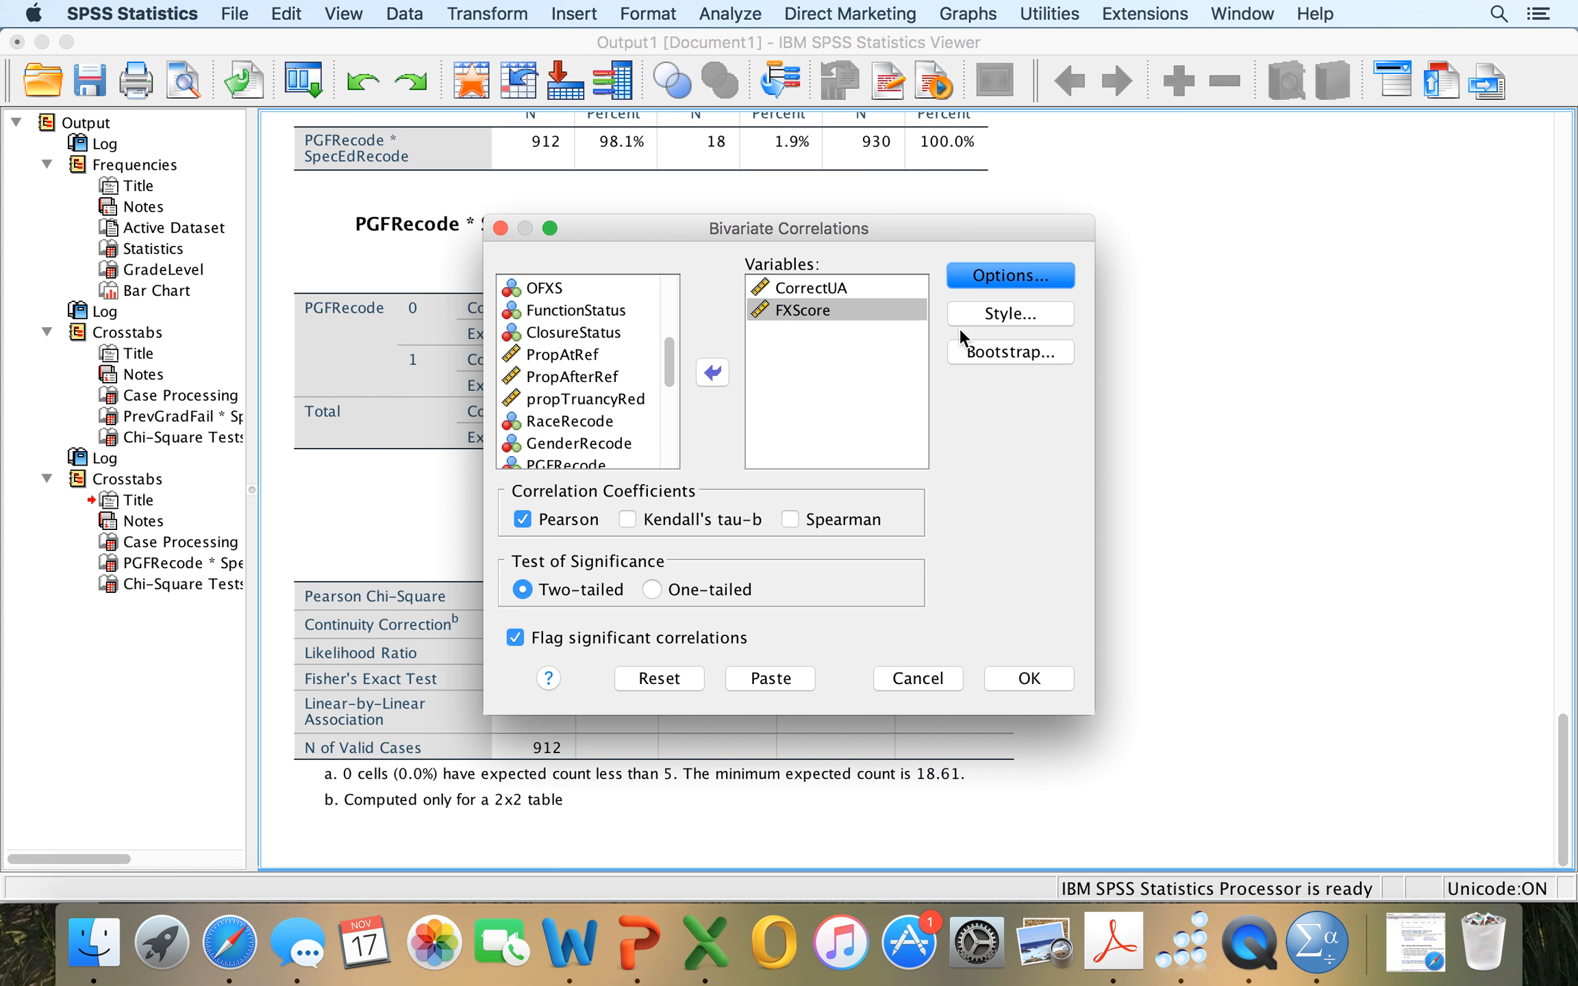
left_click(1034, 313)
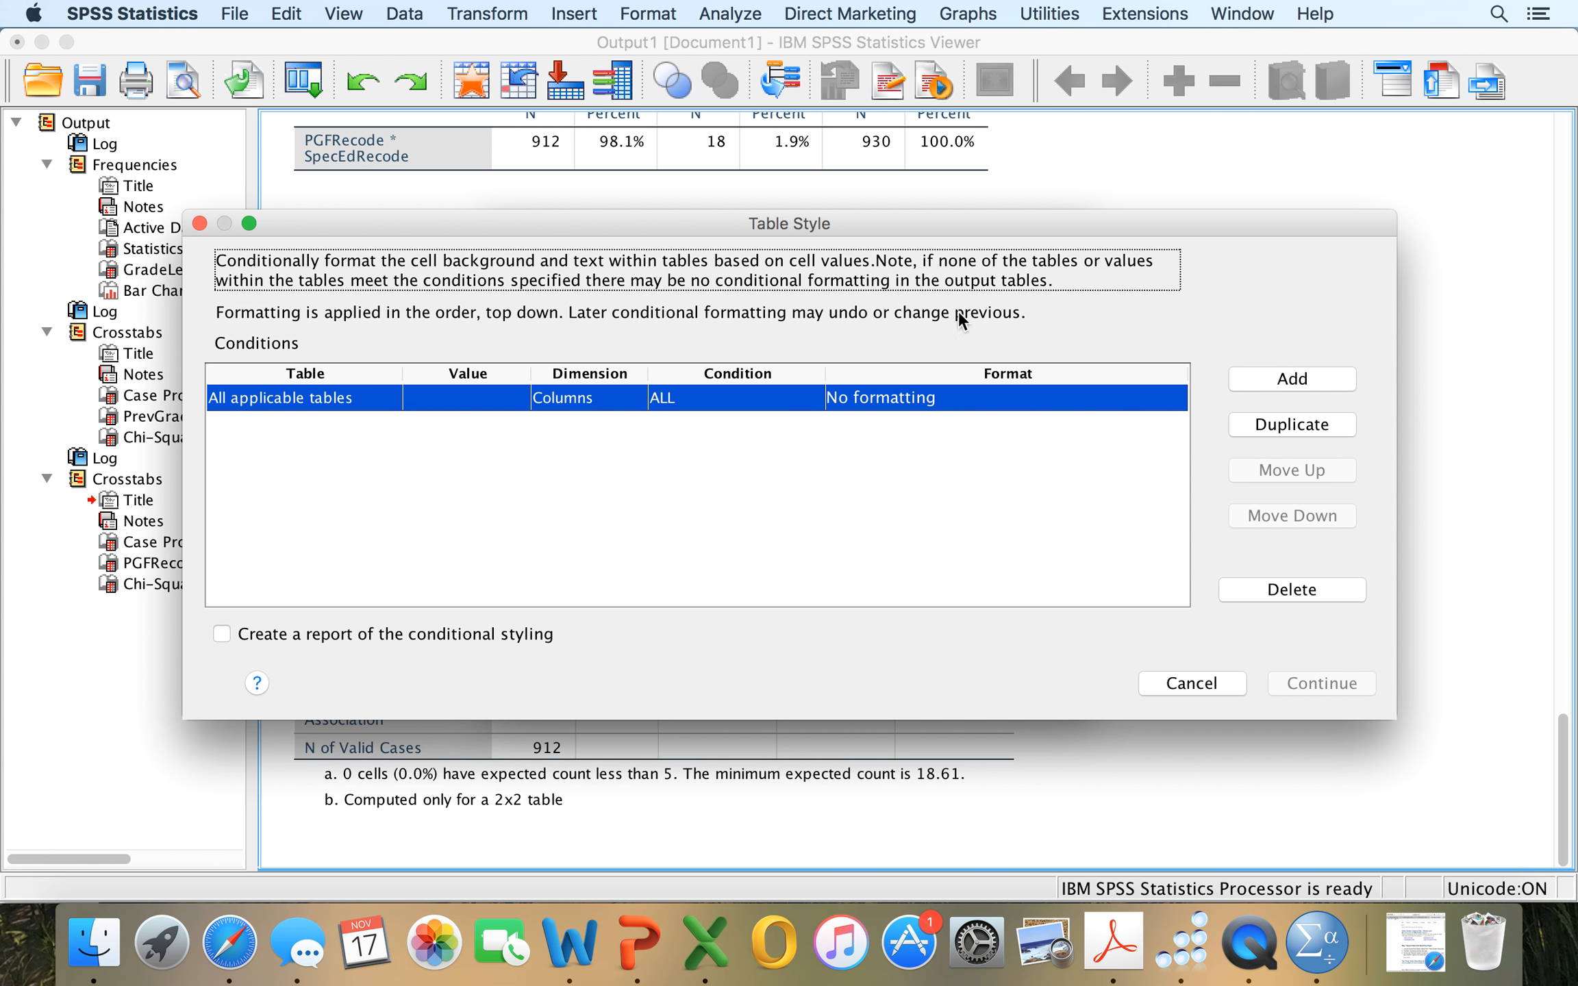
left_click(1199, 681)
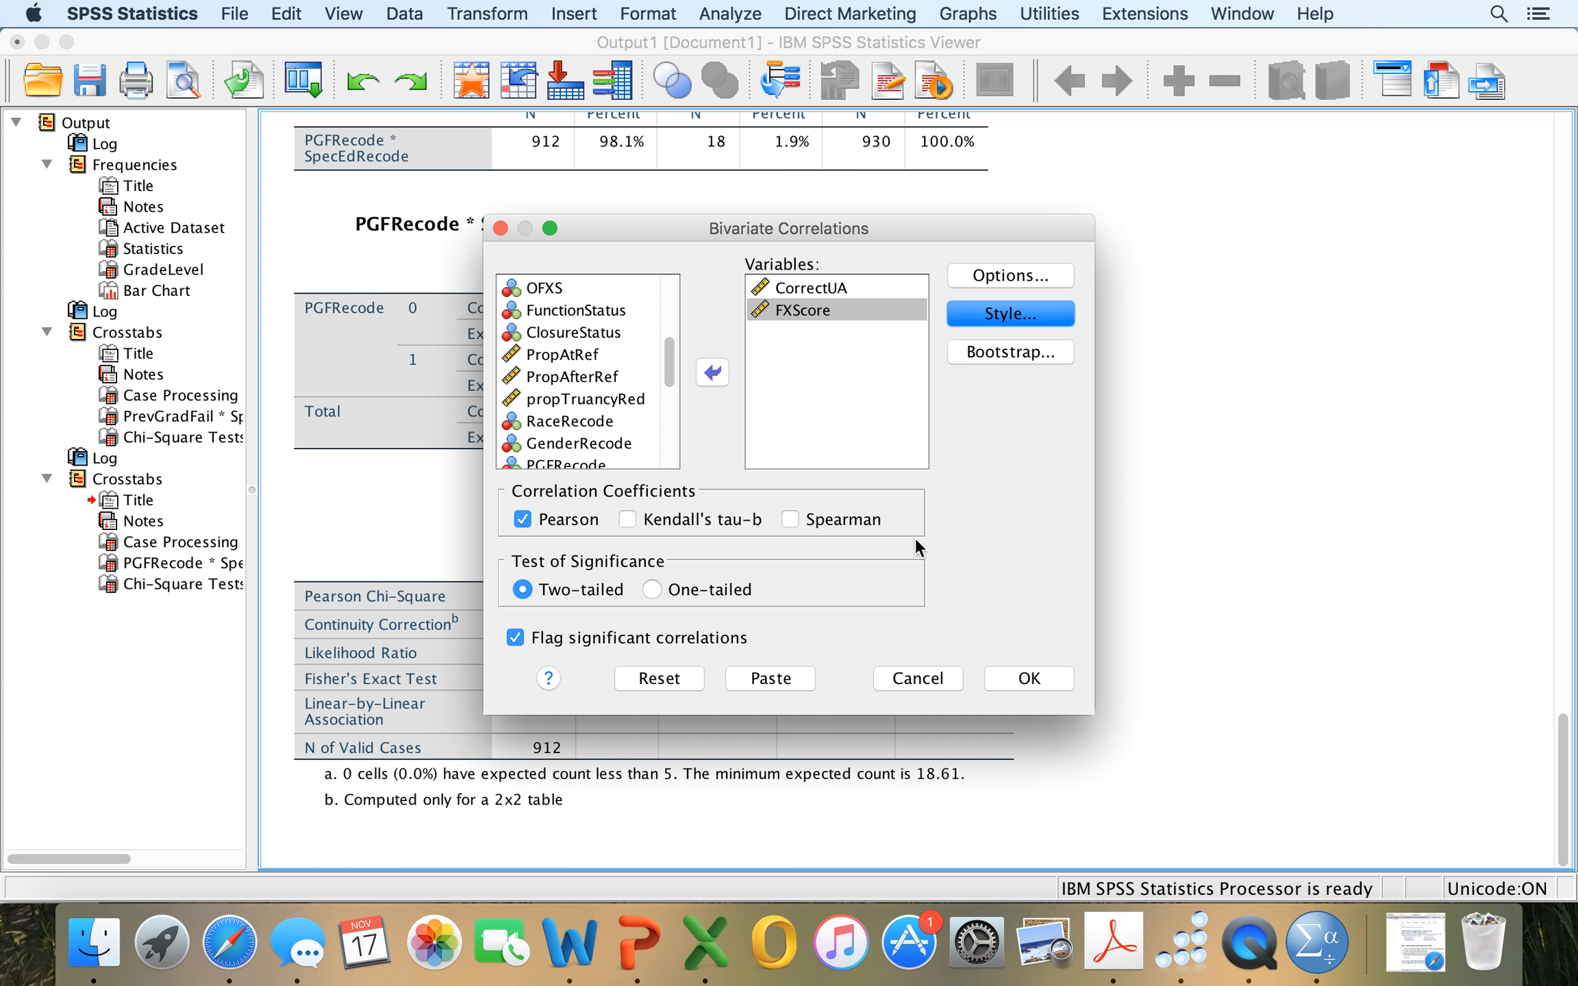
left_click(1009, 677)
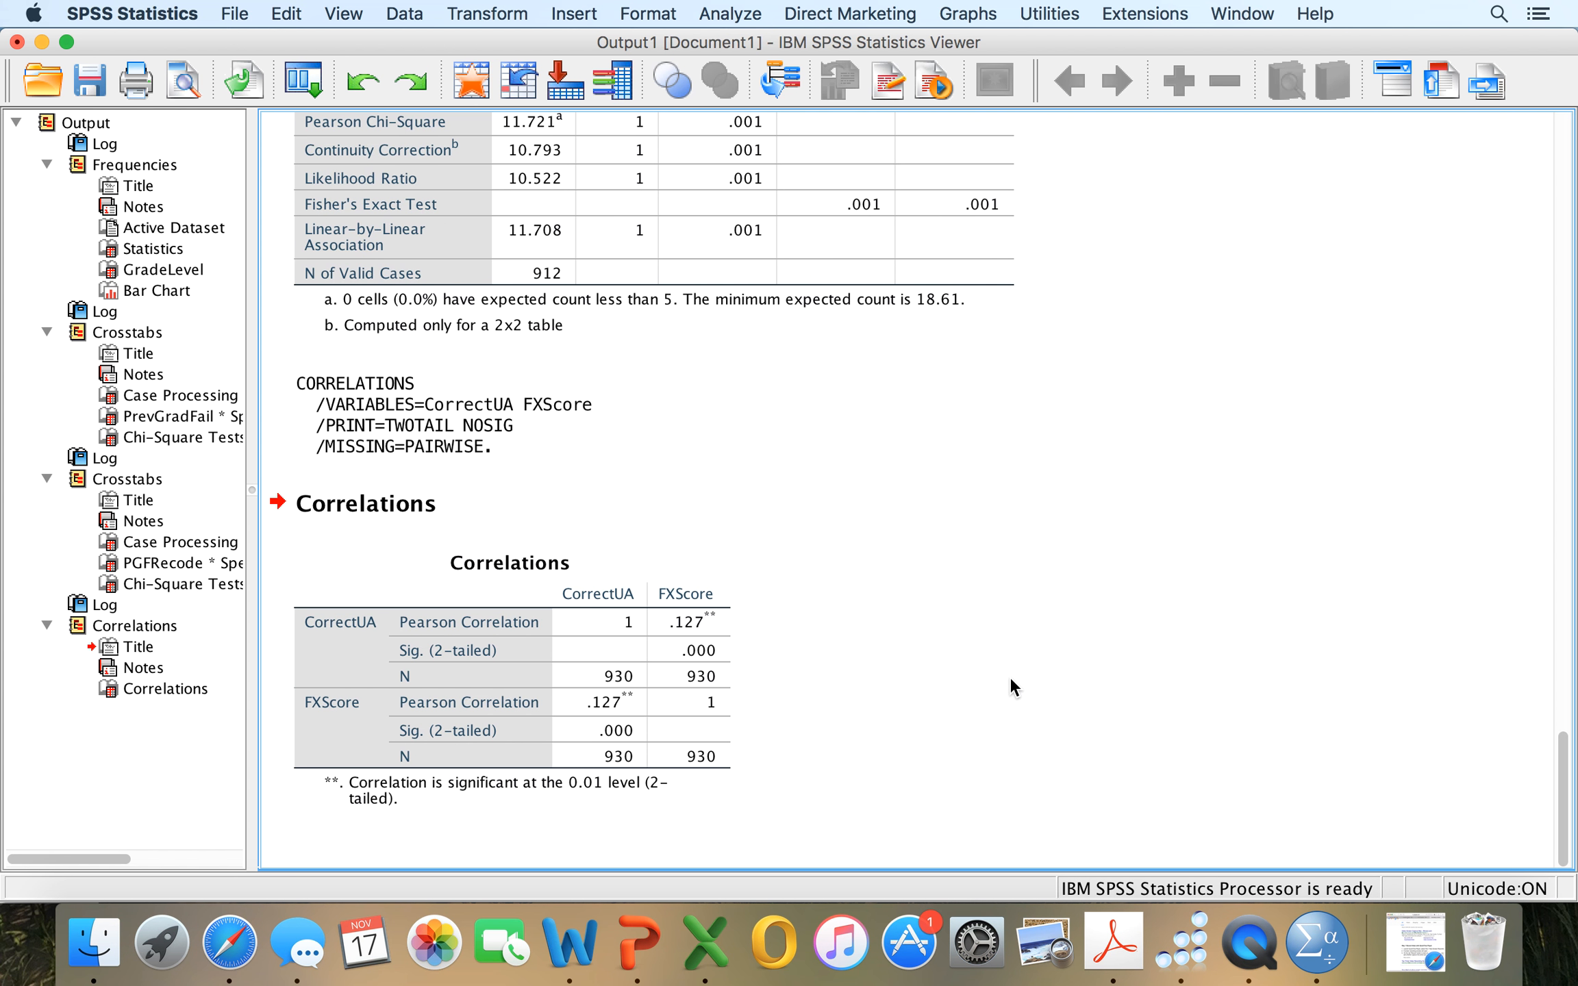
Start another Bivariate Correlations analysis and clear CorrectUA and FXScore from its variables.
left_click(723, 689)
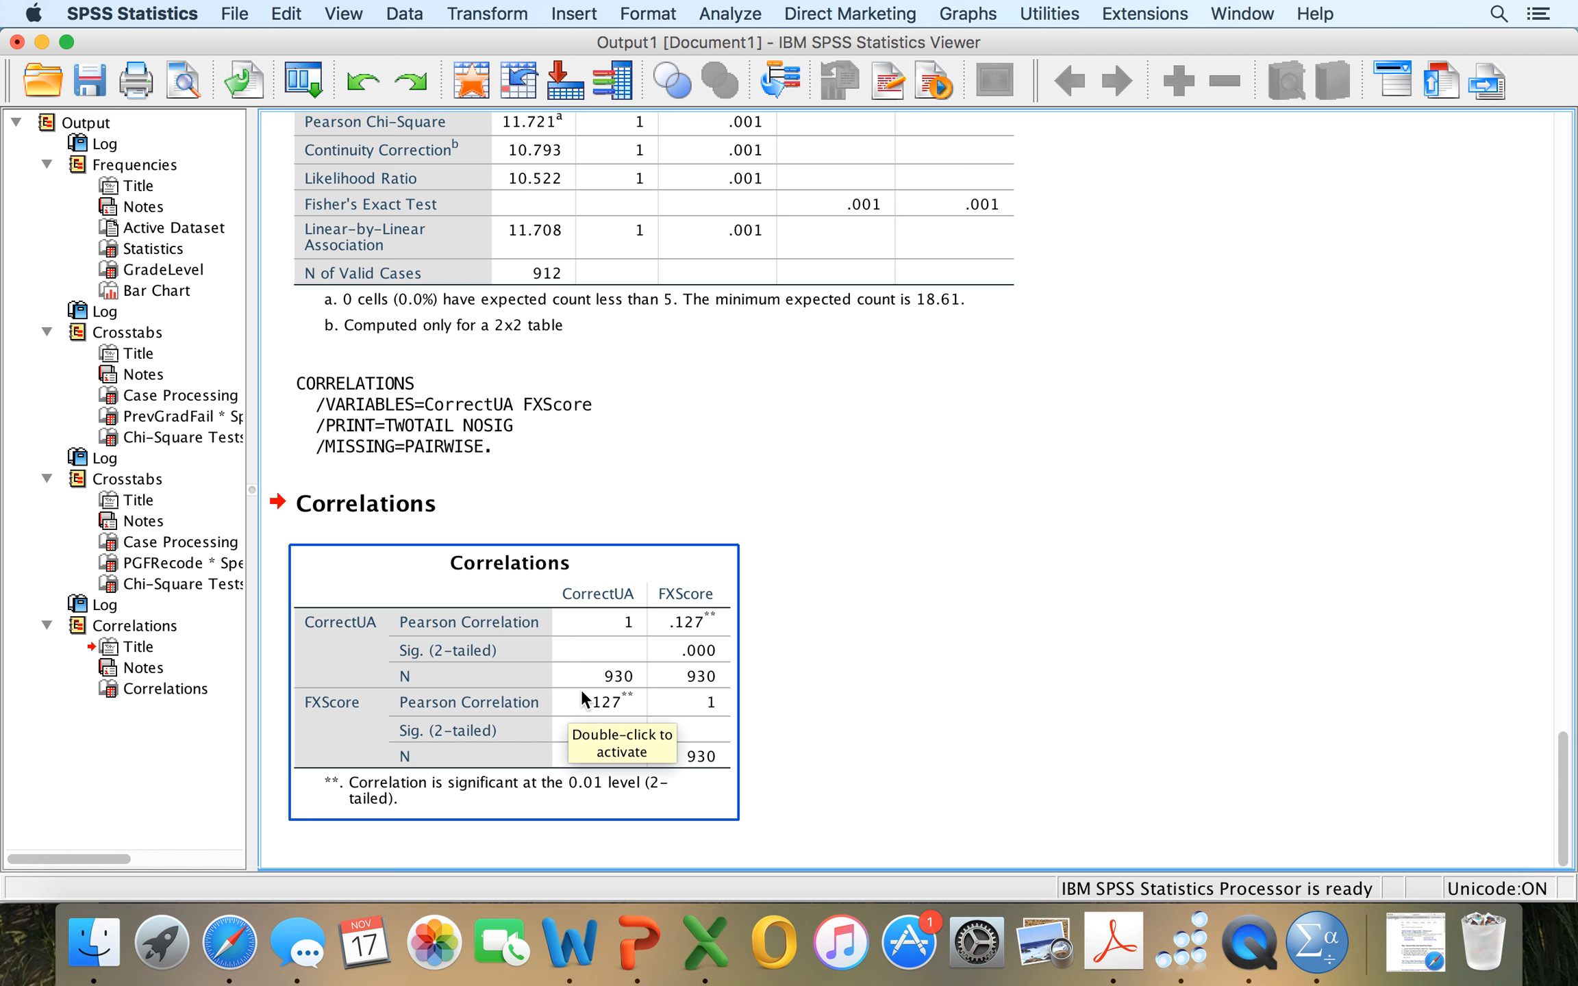
left_click(717, 11)
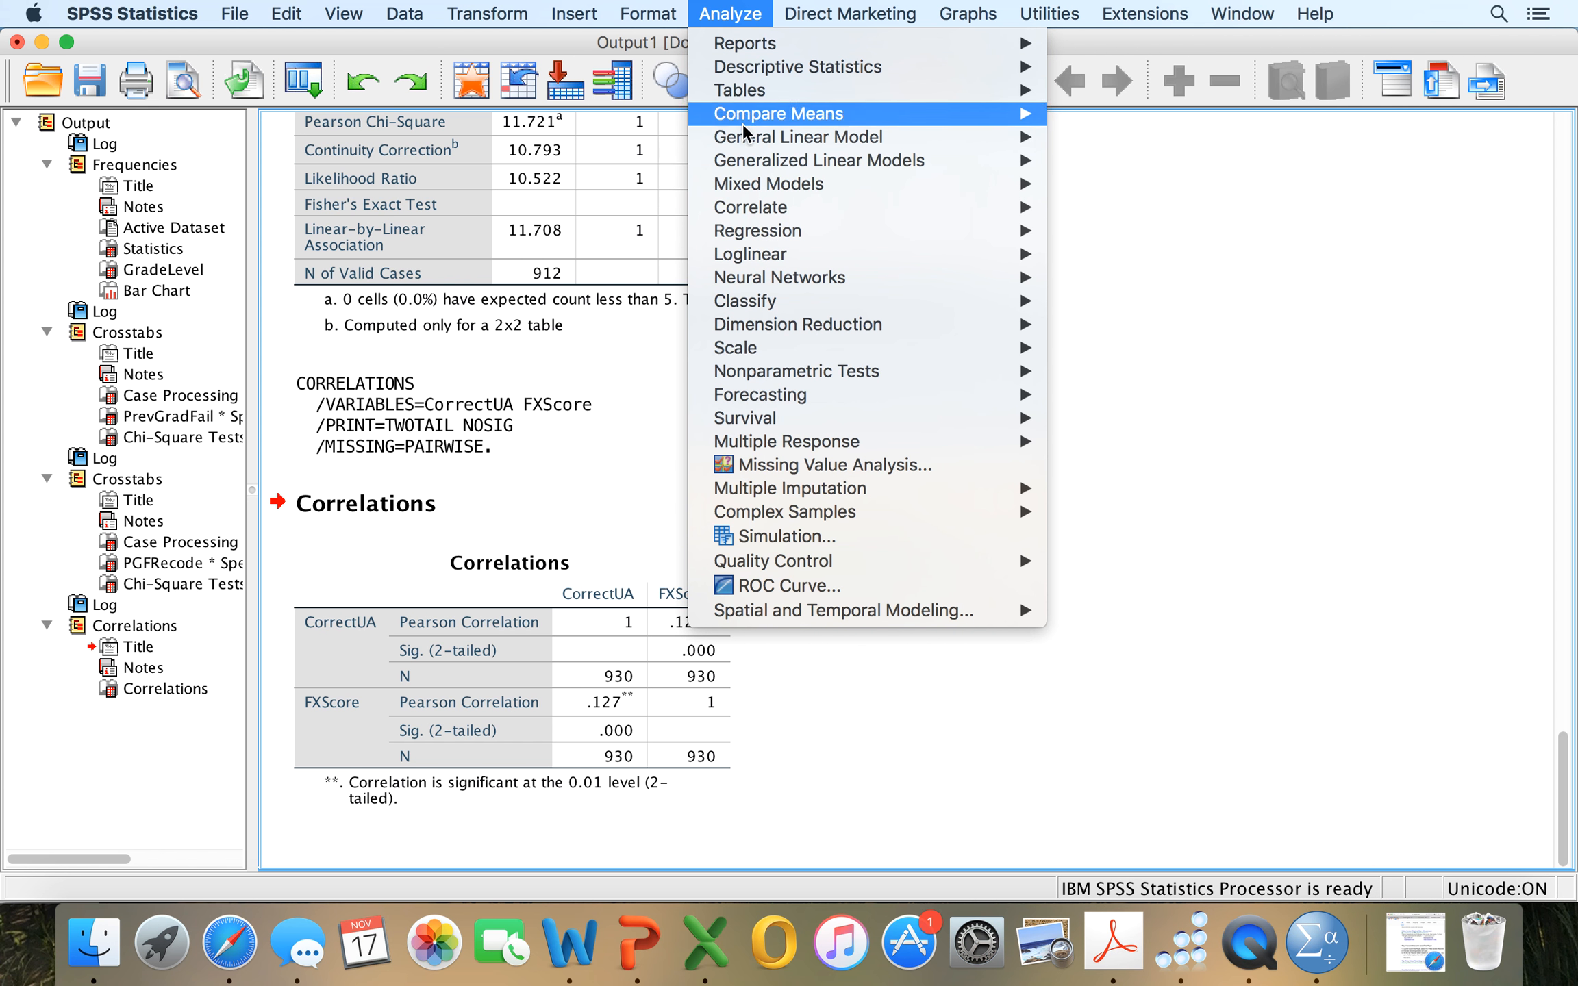
mouse_move(969, 208)
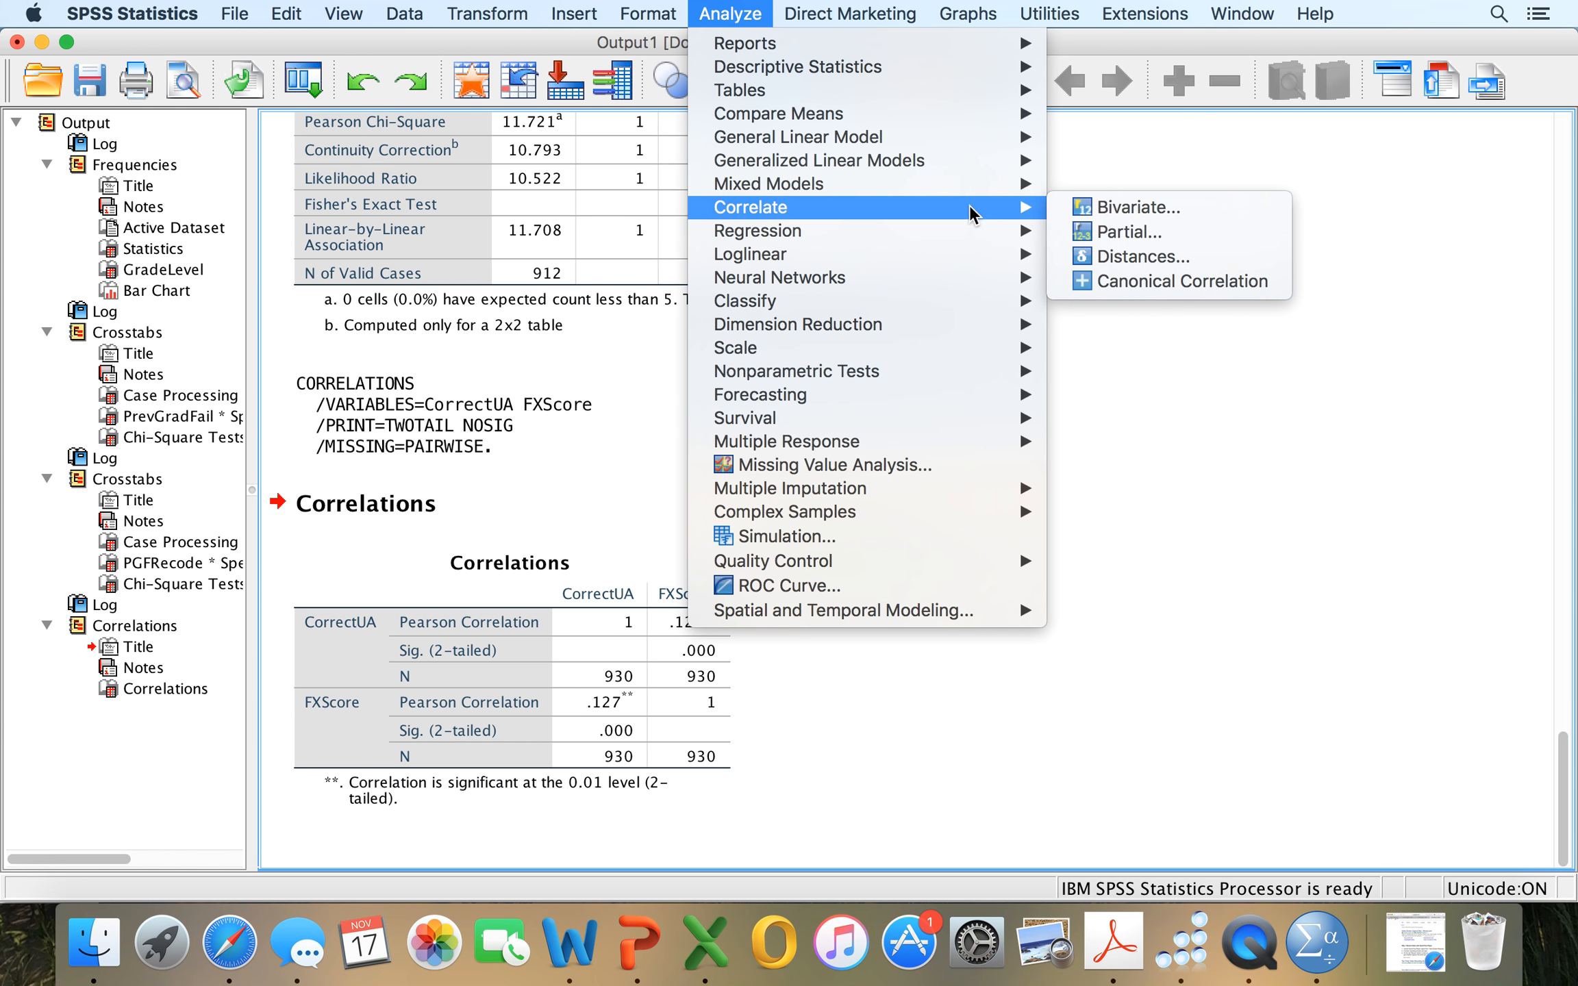
left_click(1079, 207)
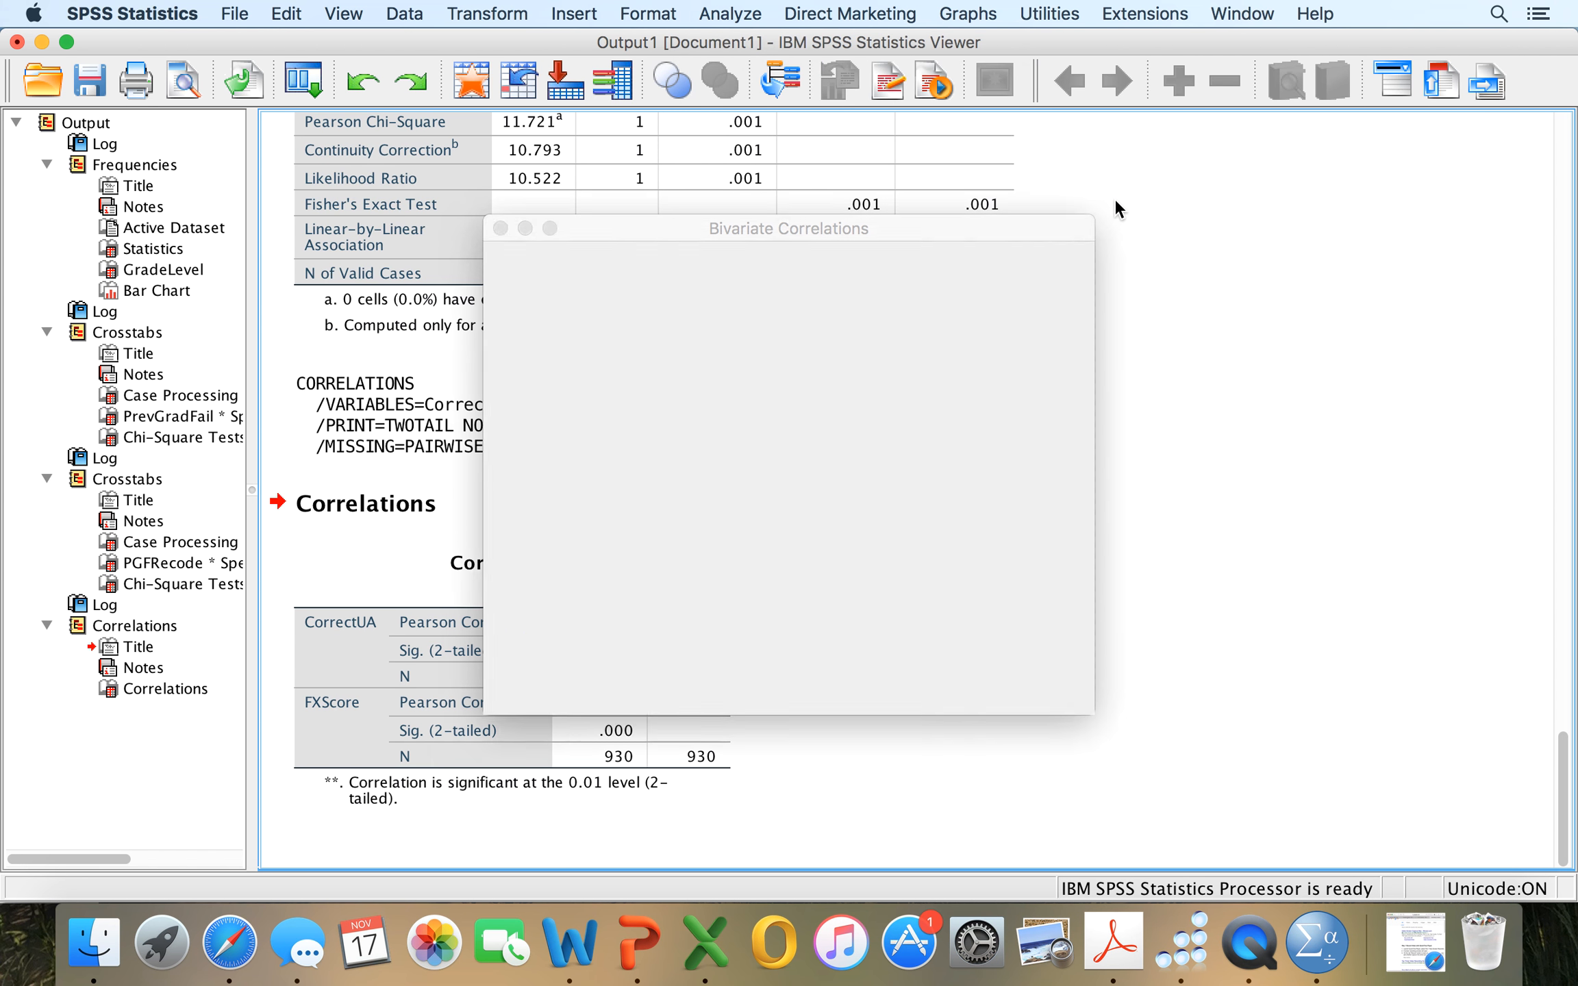
left_click(795, 286)
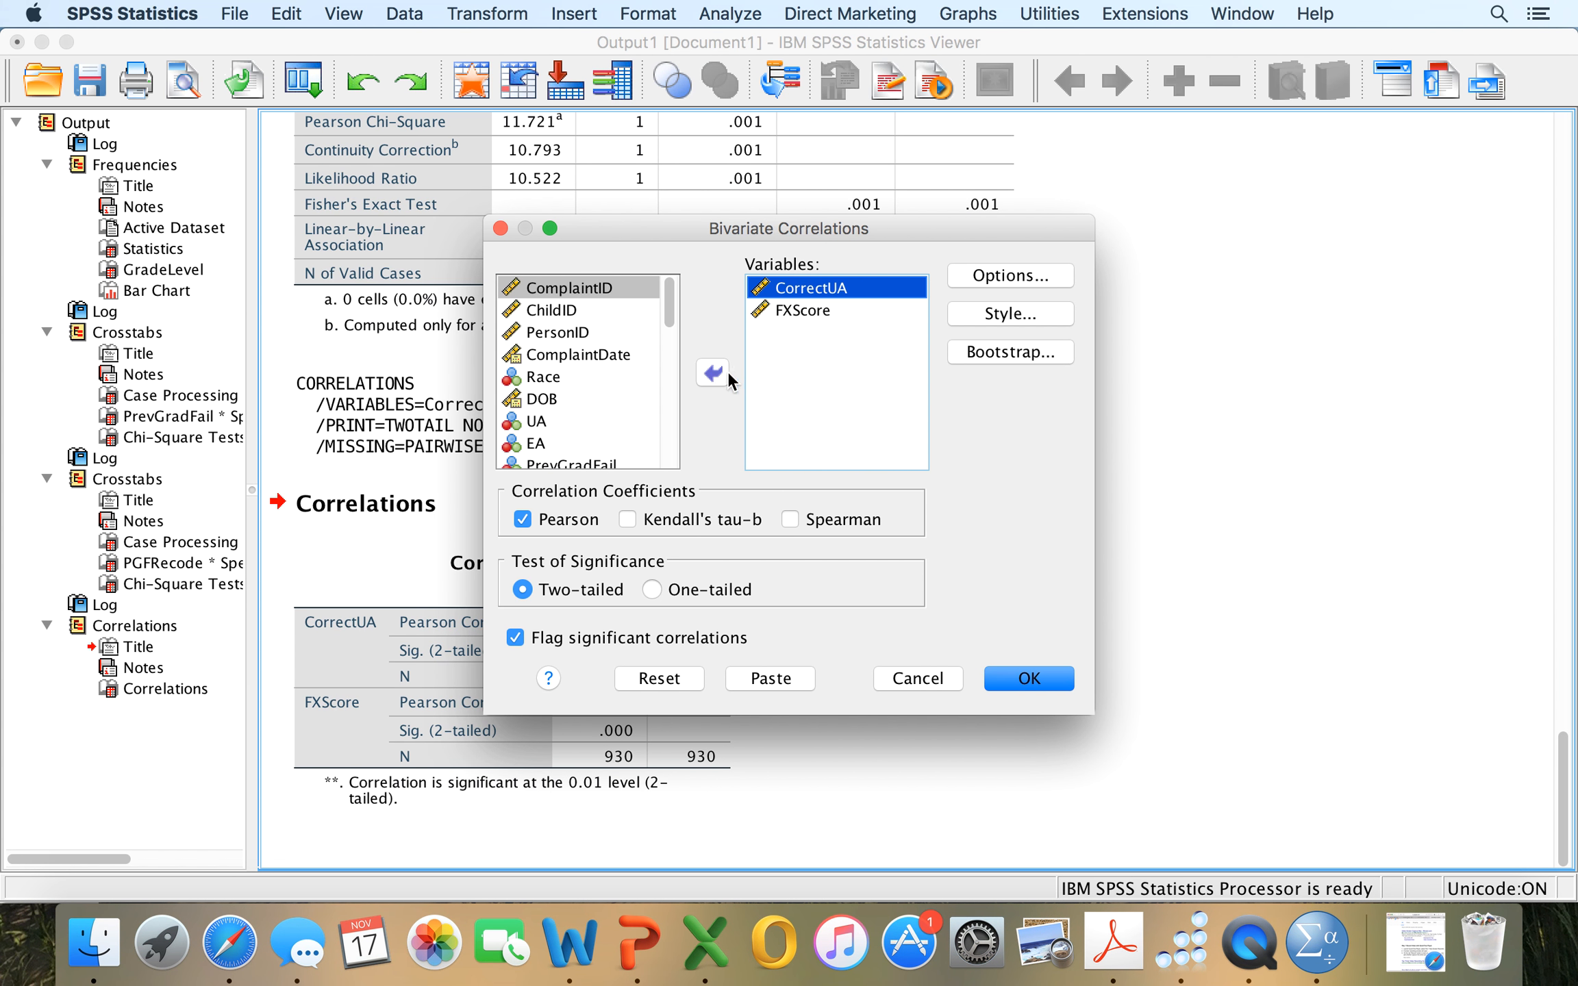
left_click(726, 373)
left_click(788, 288)
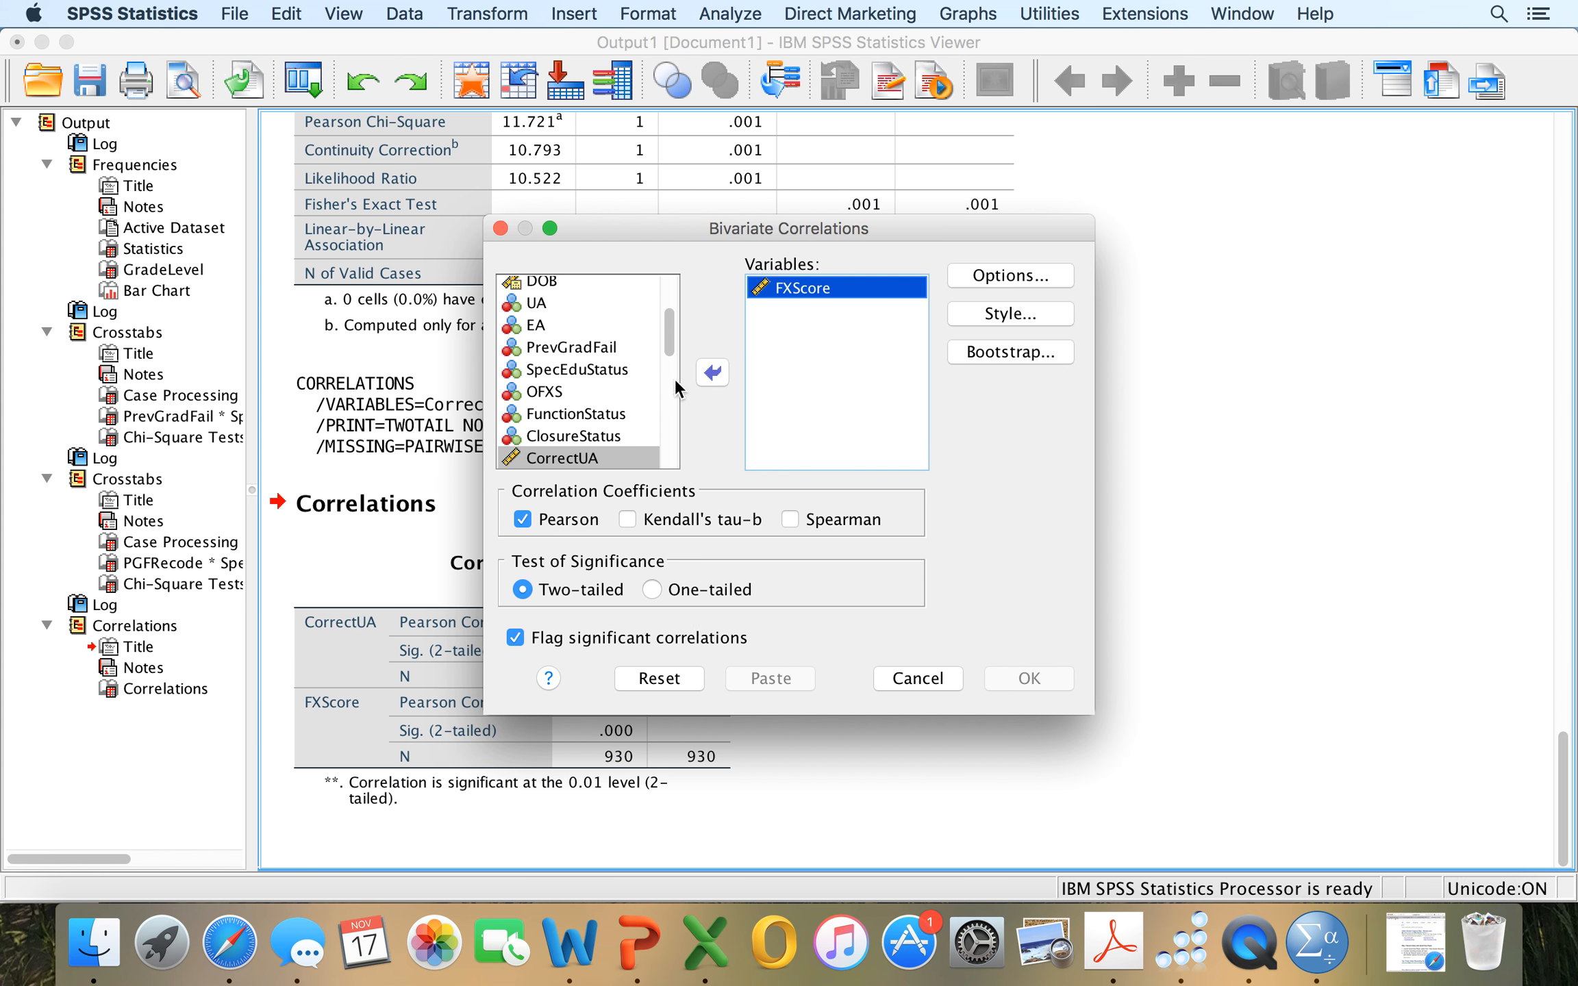
left_click(713, 372)
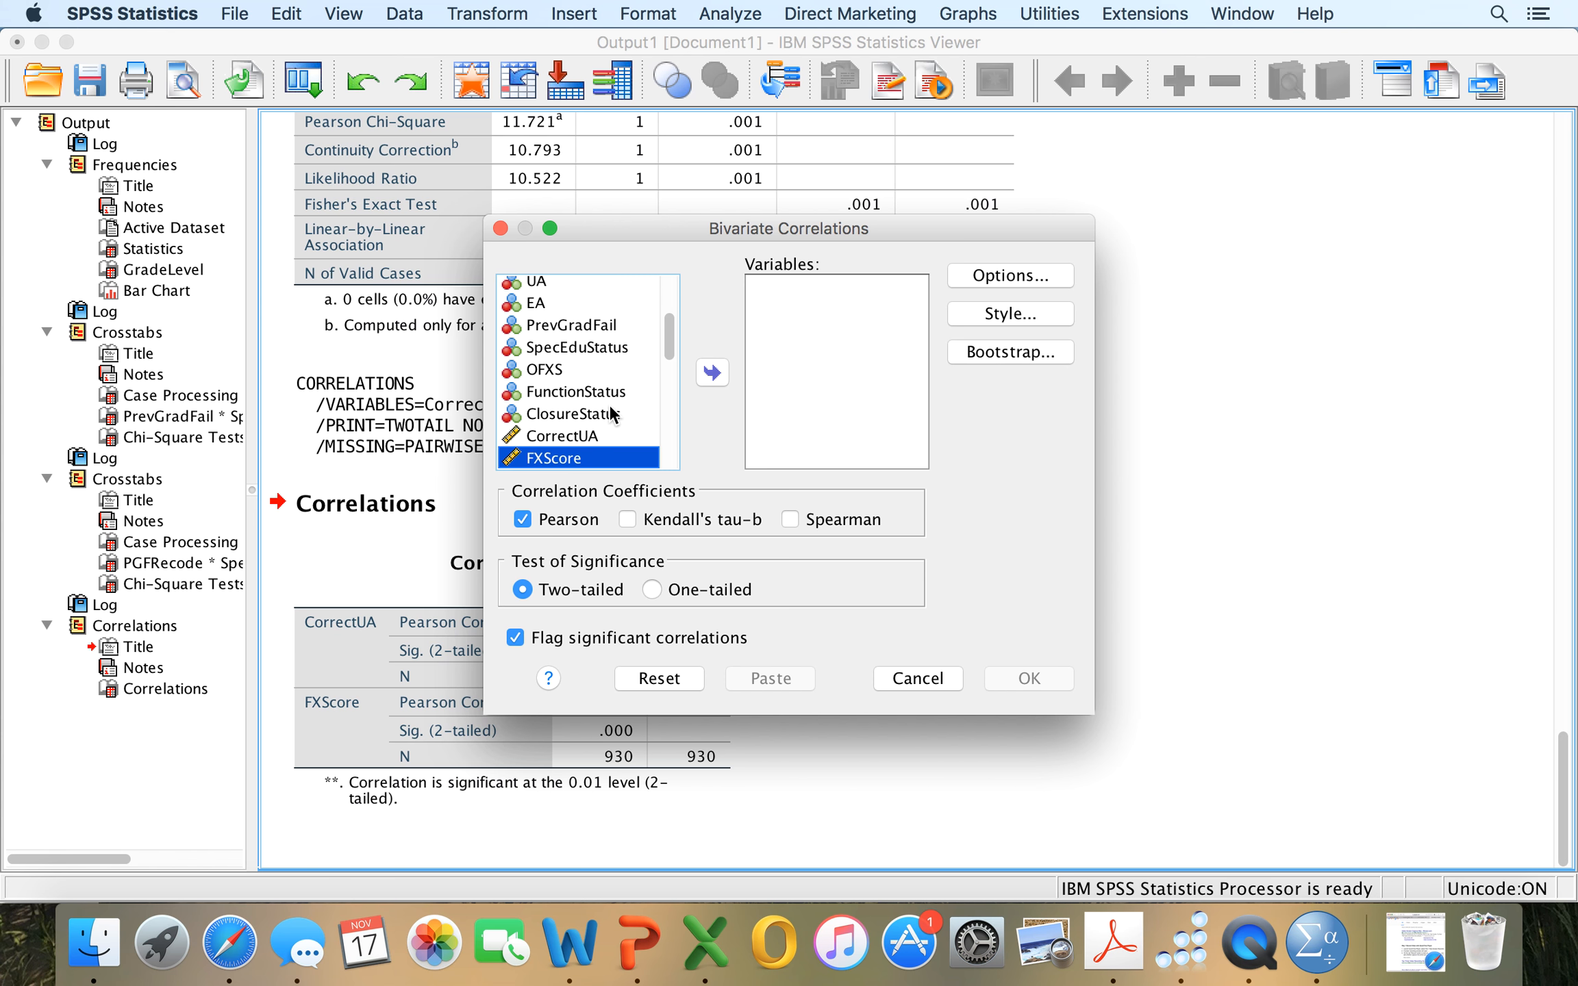
Add PGFRecode and SpecEdRecode as the variables for the bivariate correlation.
scroll(611, 410, "down", 5)
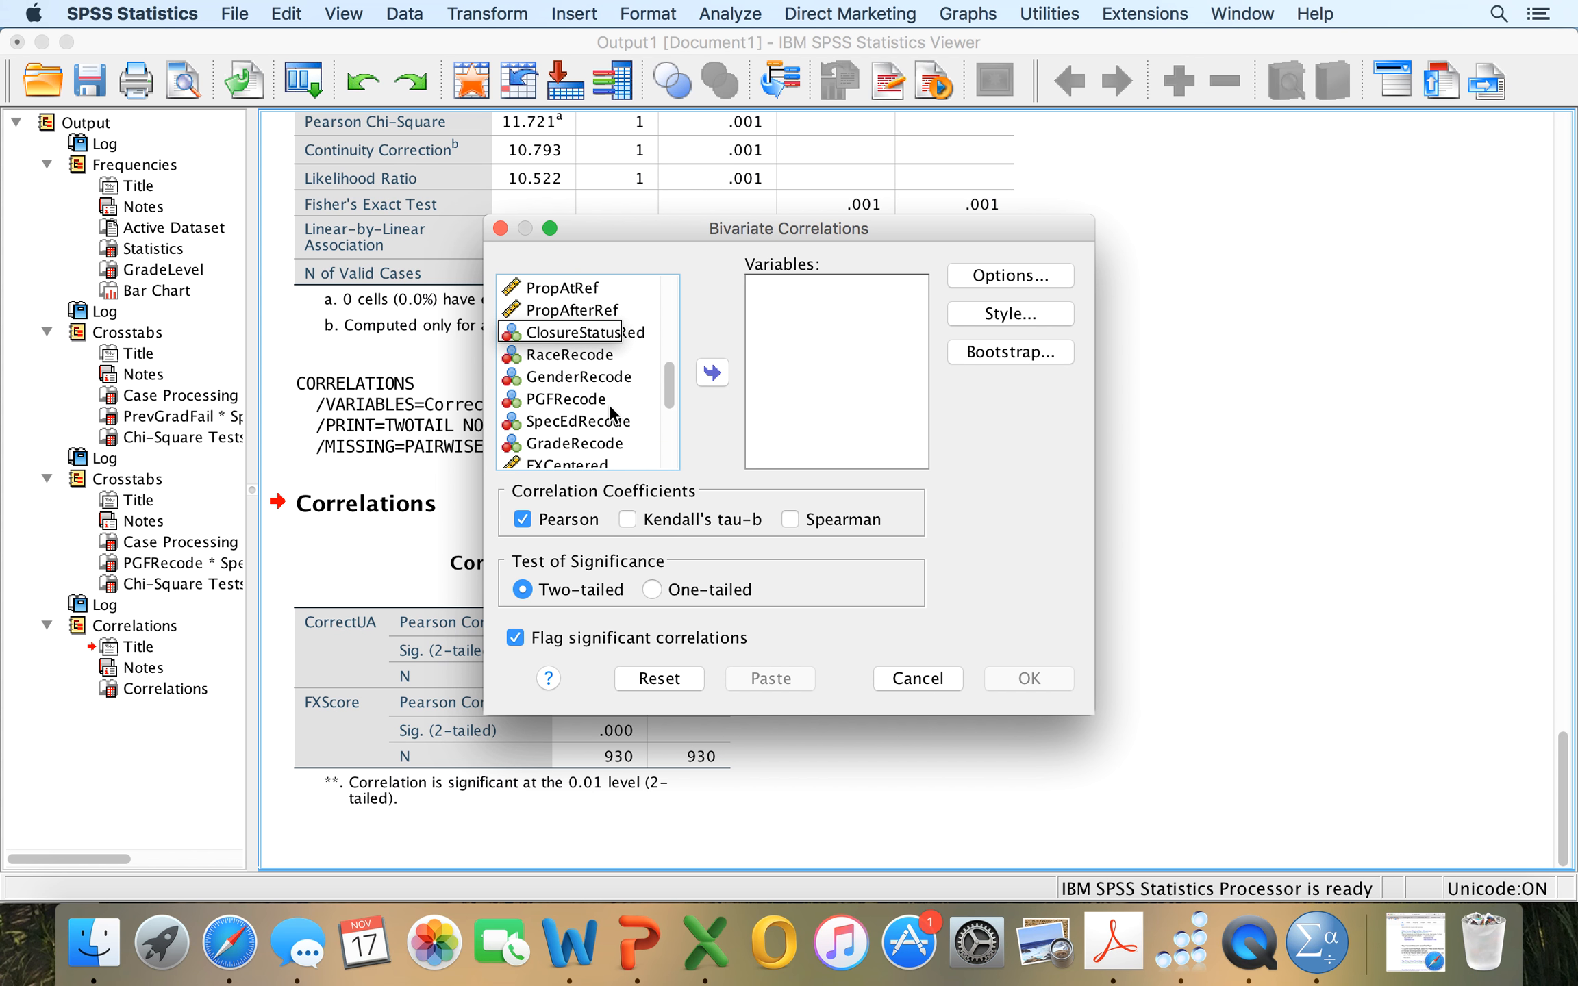
left_click(572, 397)
left_click(714, 370)
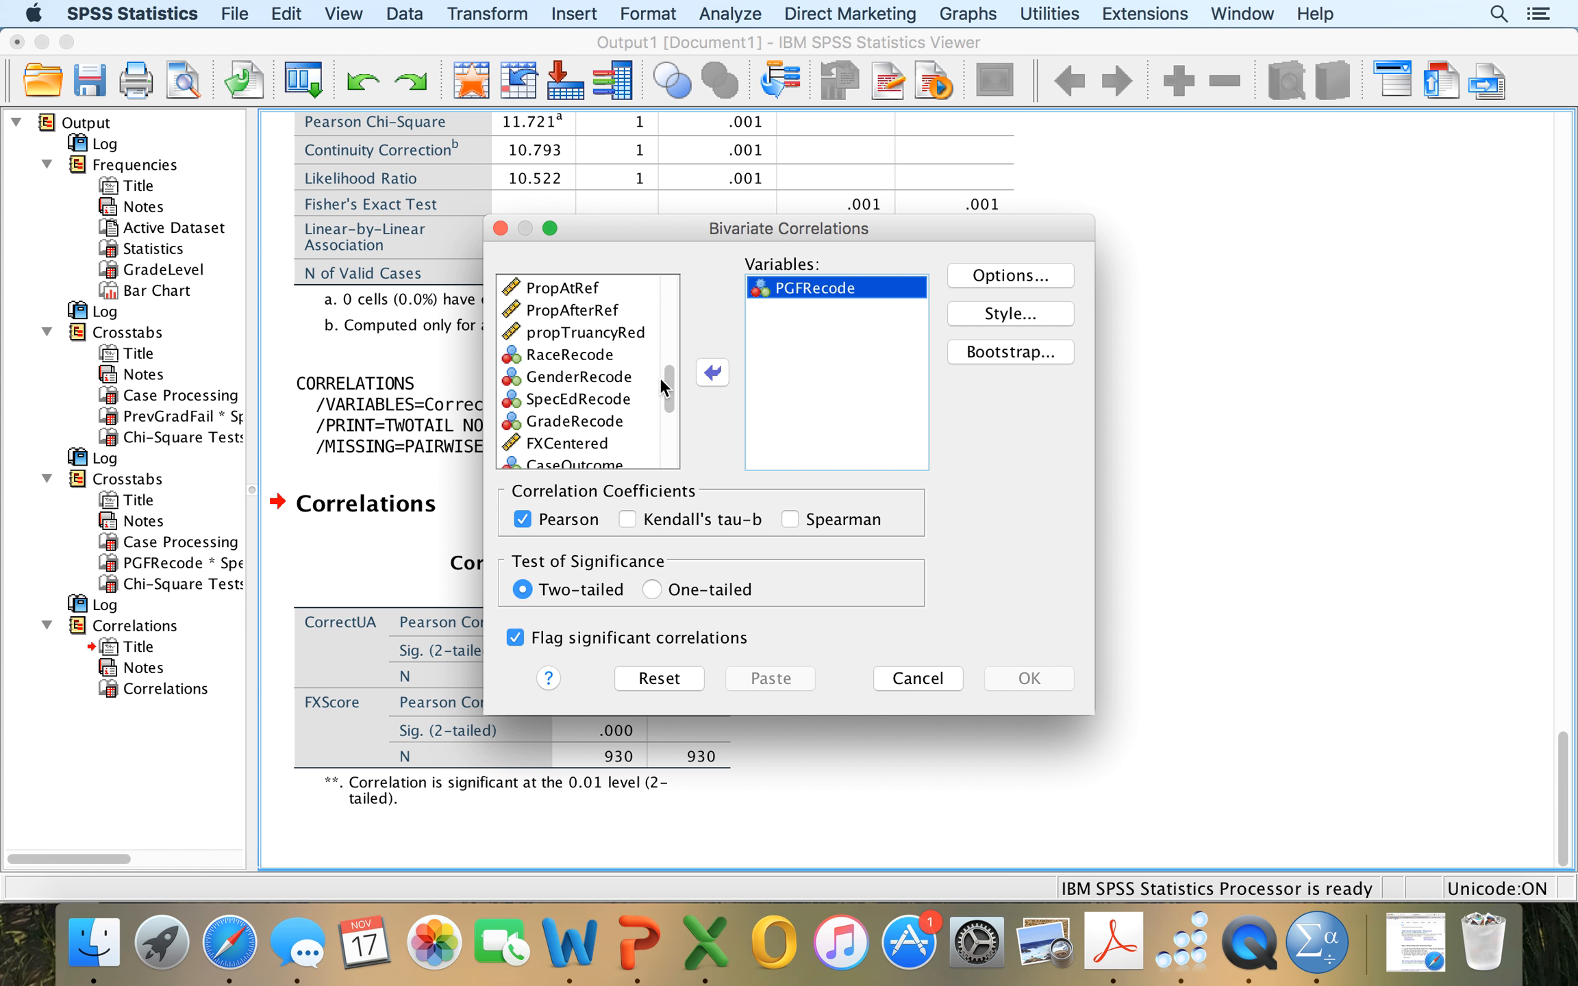
left_click(597, 398)
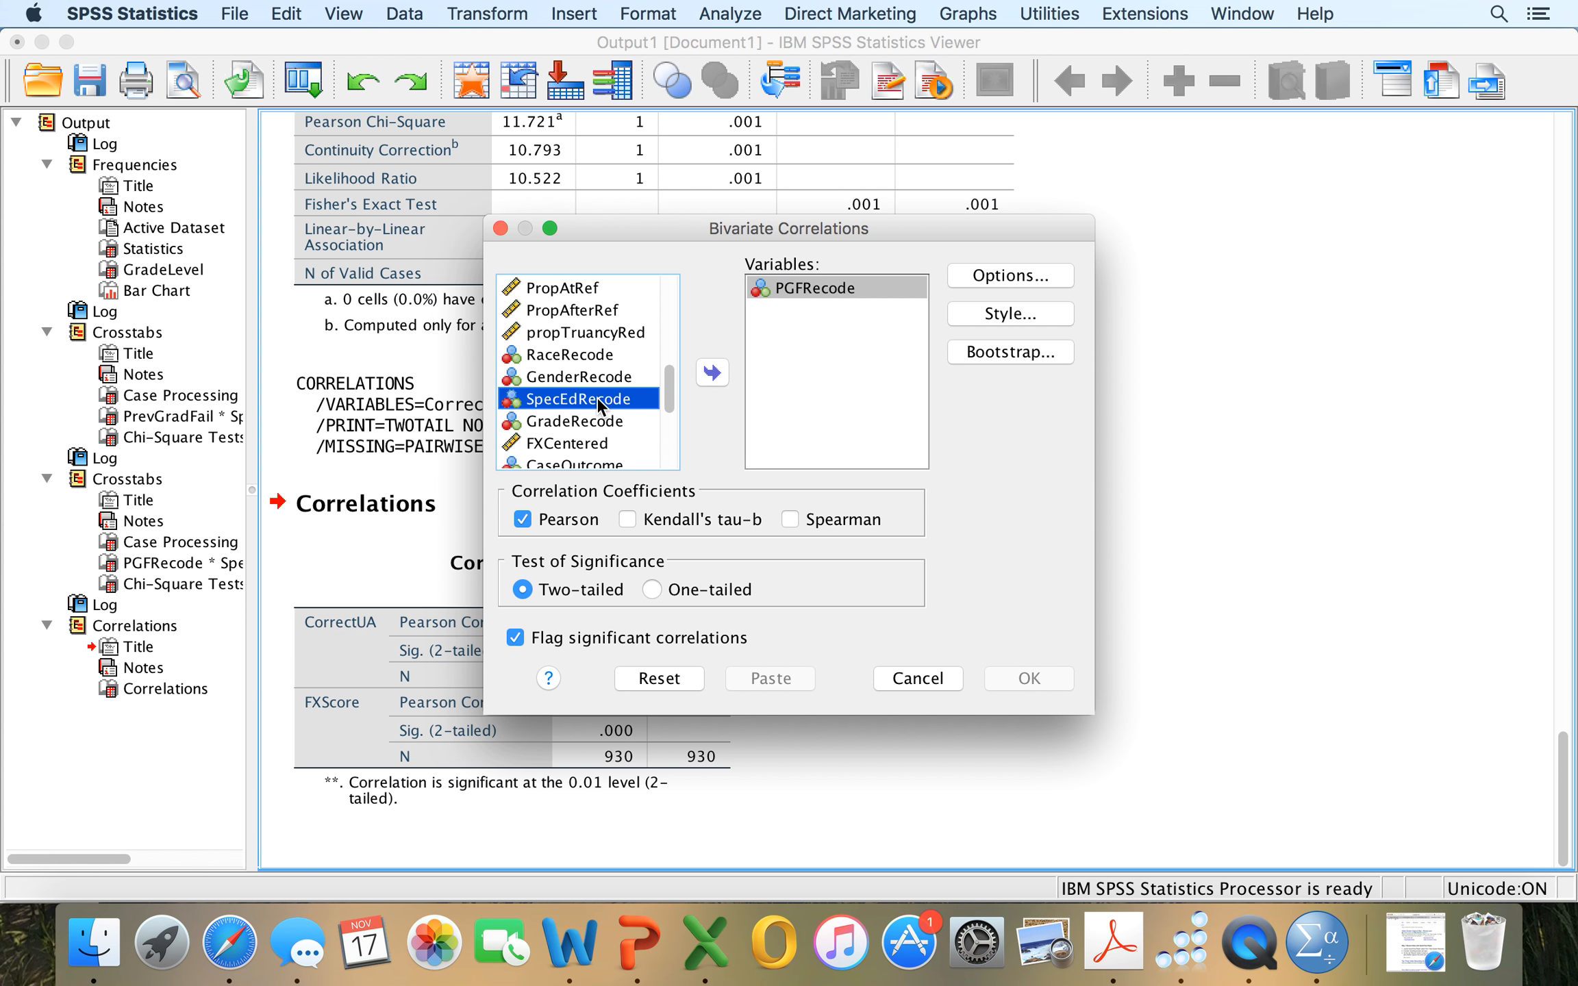
left_click(714, 374)
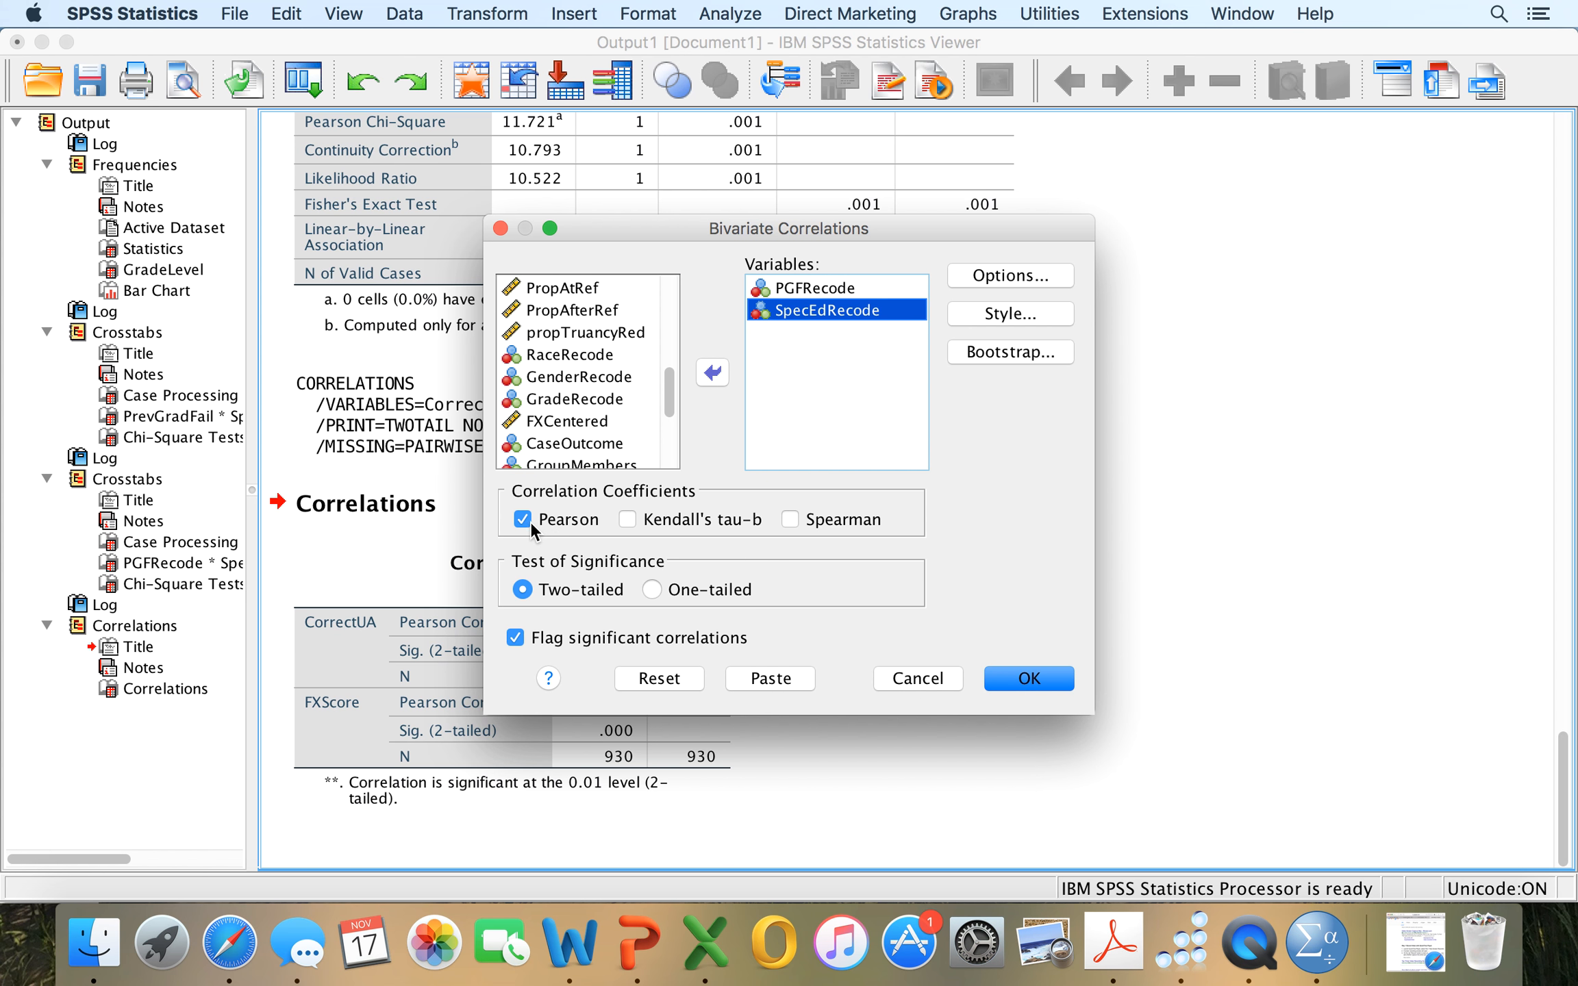
Include the Spearman coefficient alongside Pearson, and run the two-tailed correlations of the recoded variables.
left_click(791, 520)
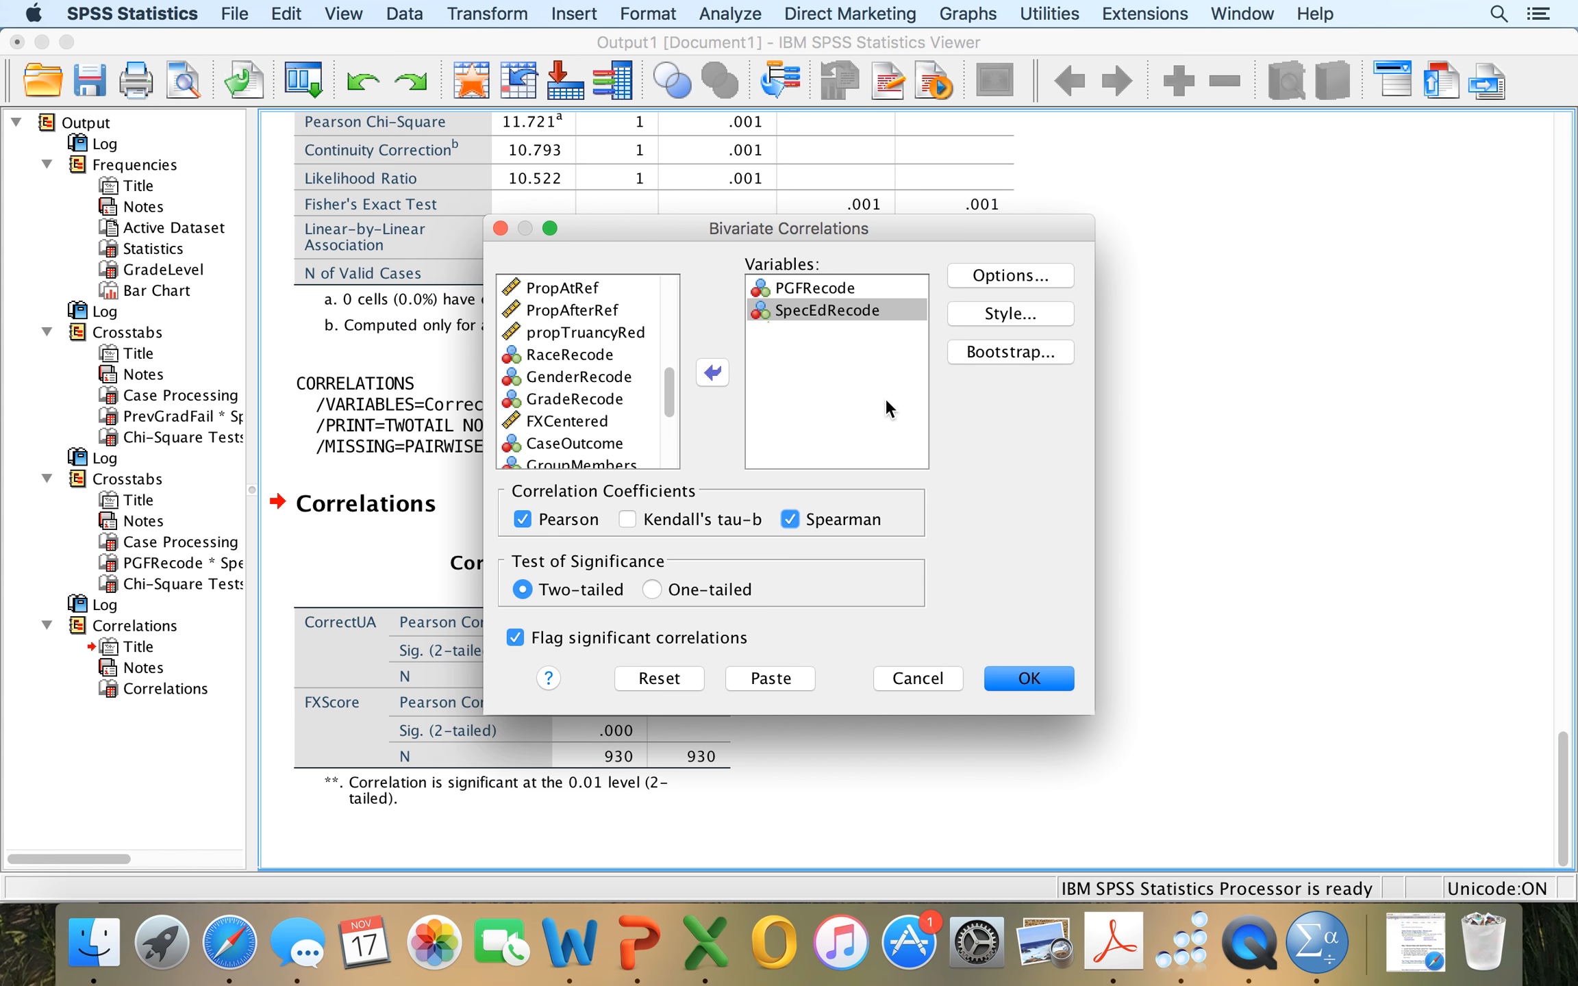
left_click(1033, 678)
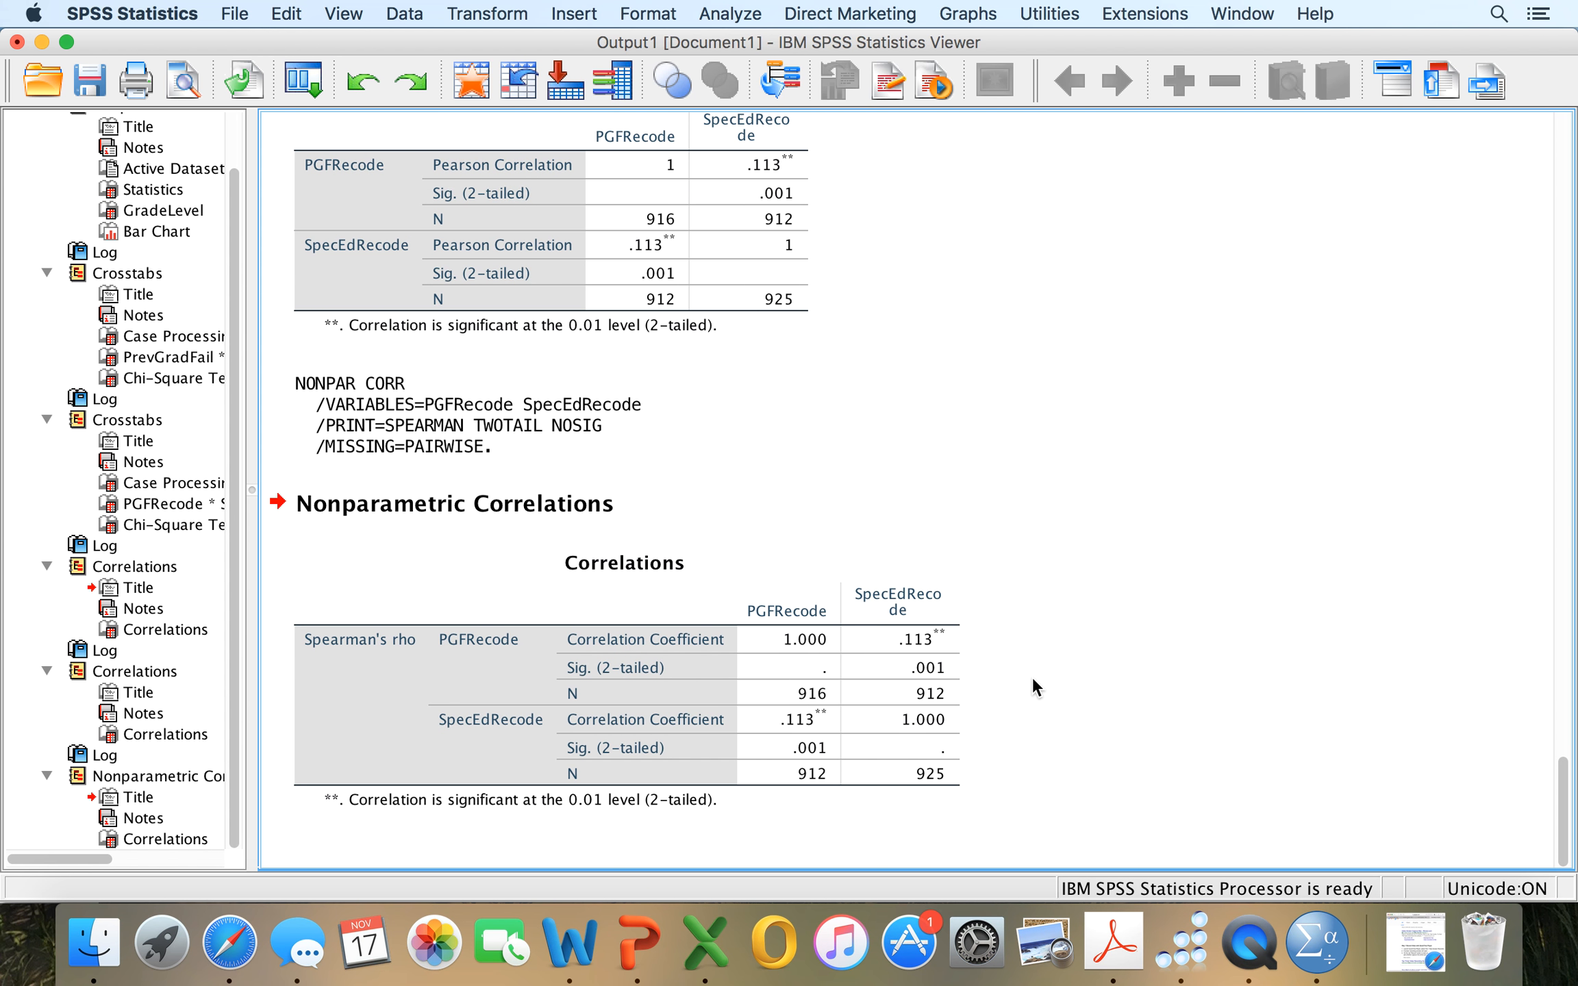
left_click(955, 658)
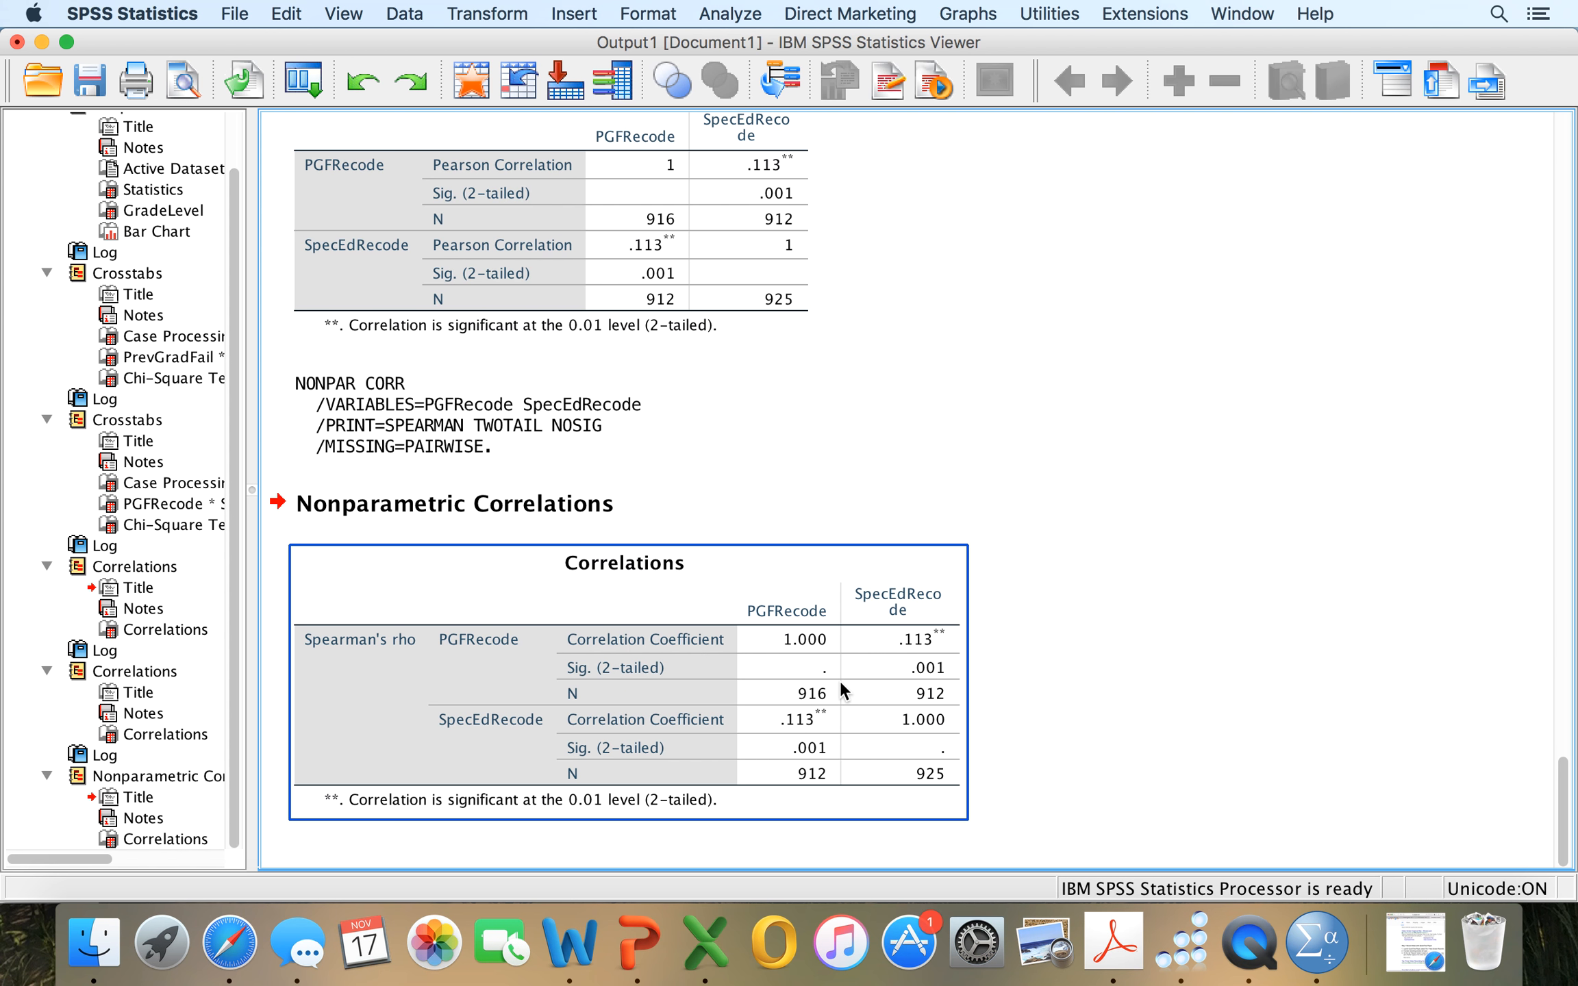
Start a Frequencies analysis with FXScore in place of GradeLevel as the variable.
left_click(735, 15)
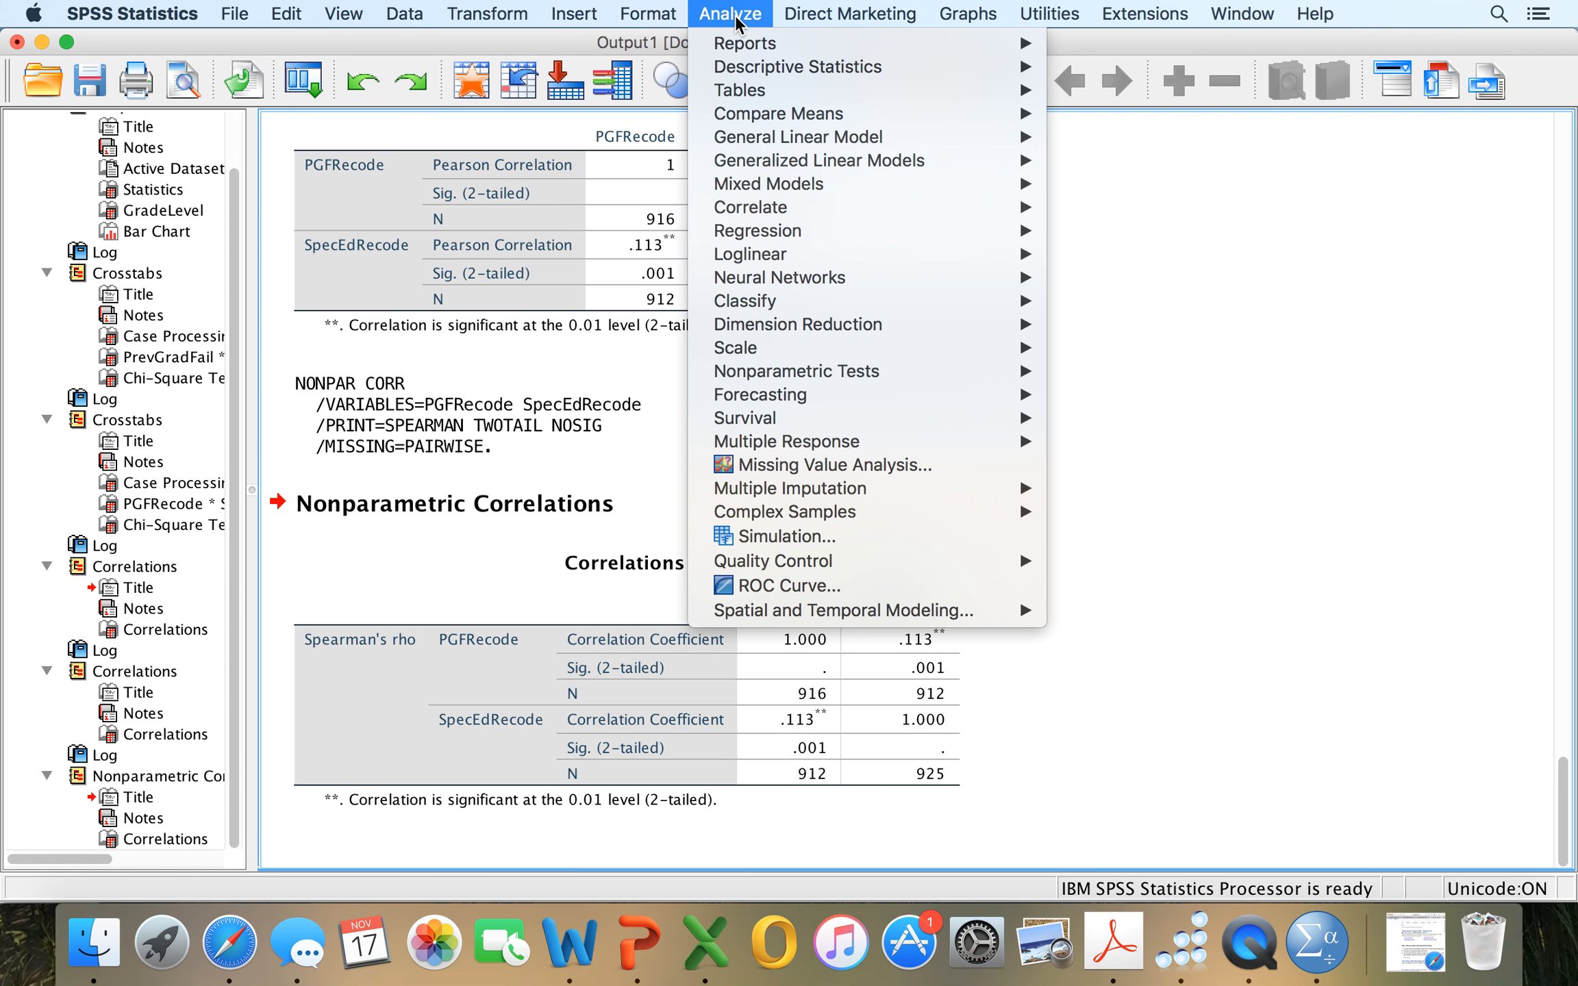
mouse_move(743, 68)
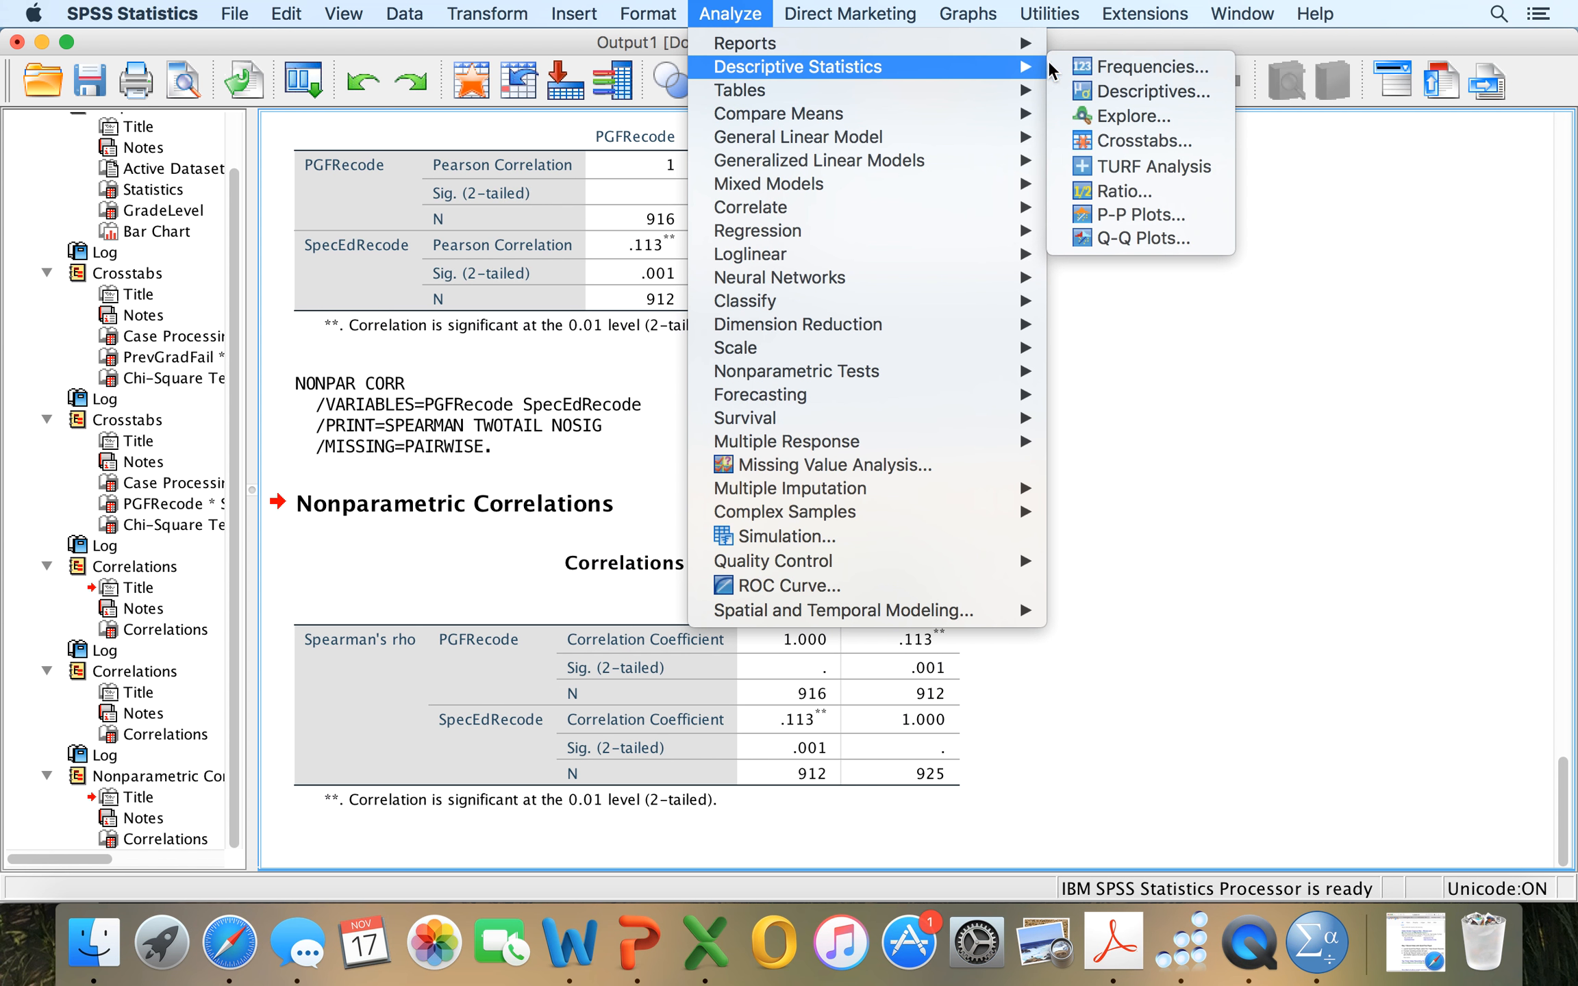
left_click(1110, 71)
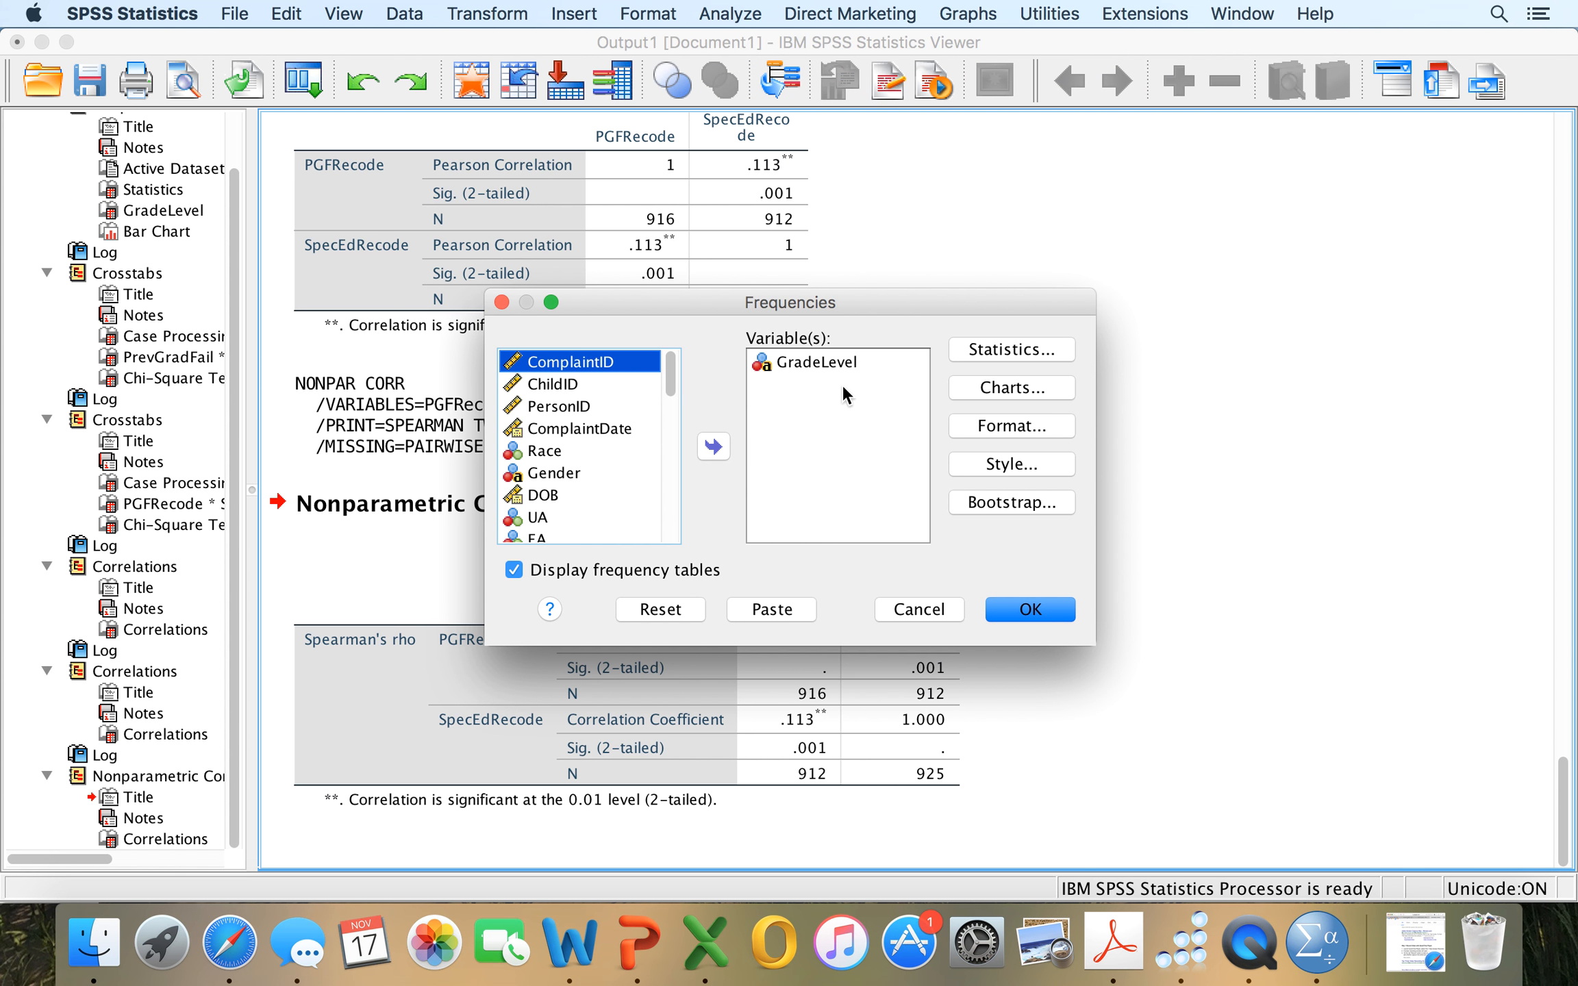
left_click(819, 362)
left_click(713, 446)
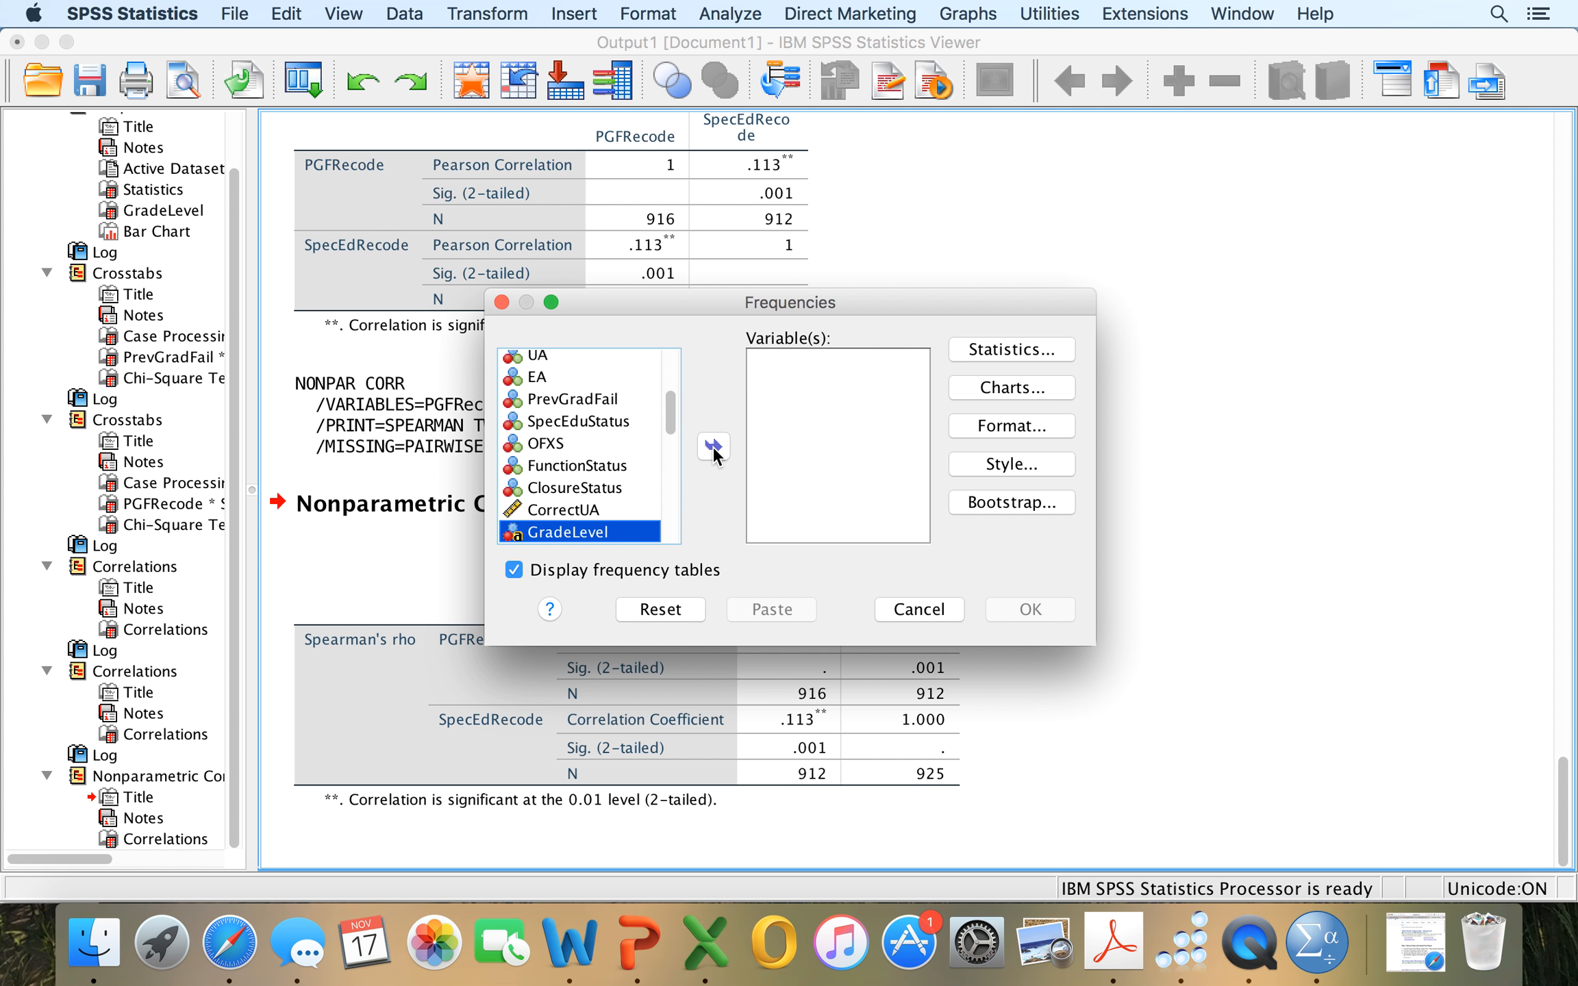
scroll(618, 449, "up", 3)
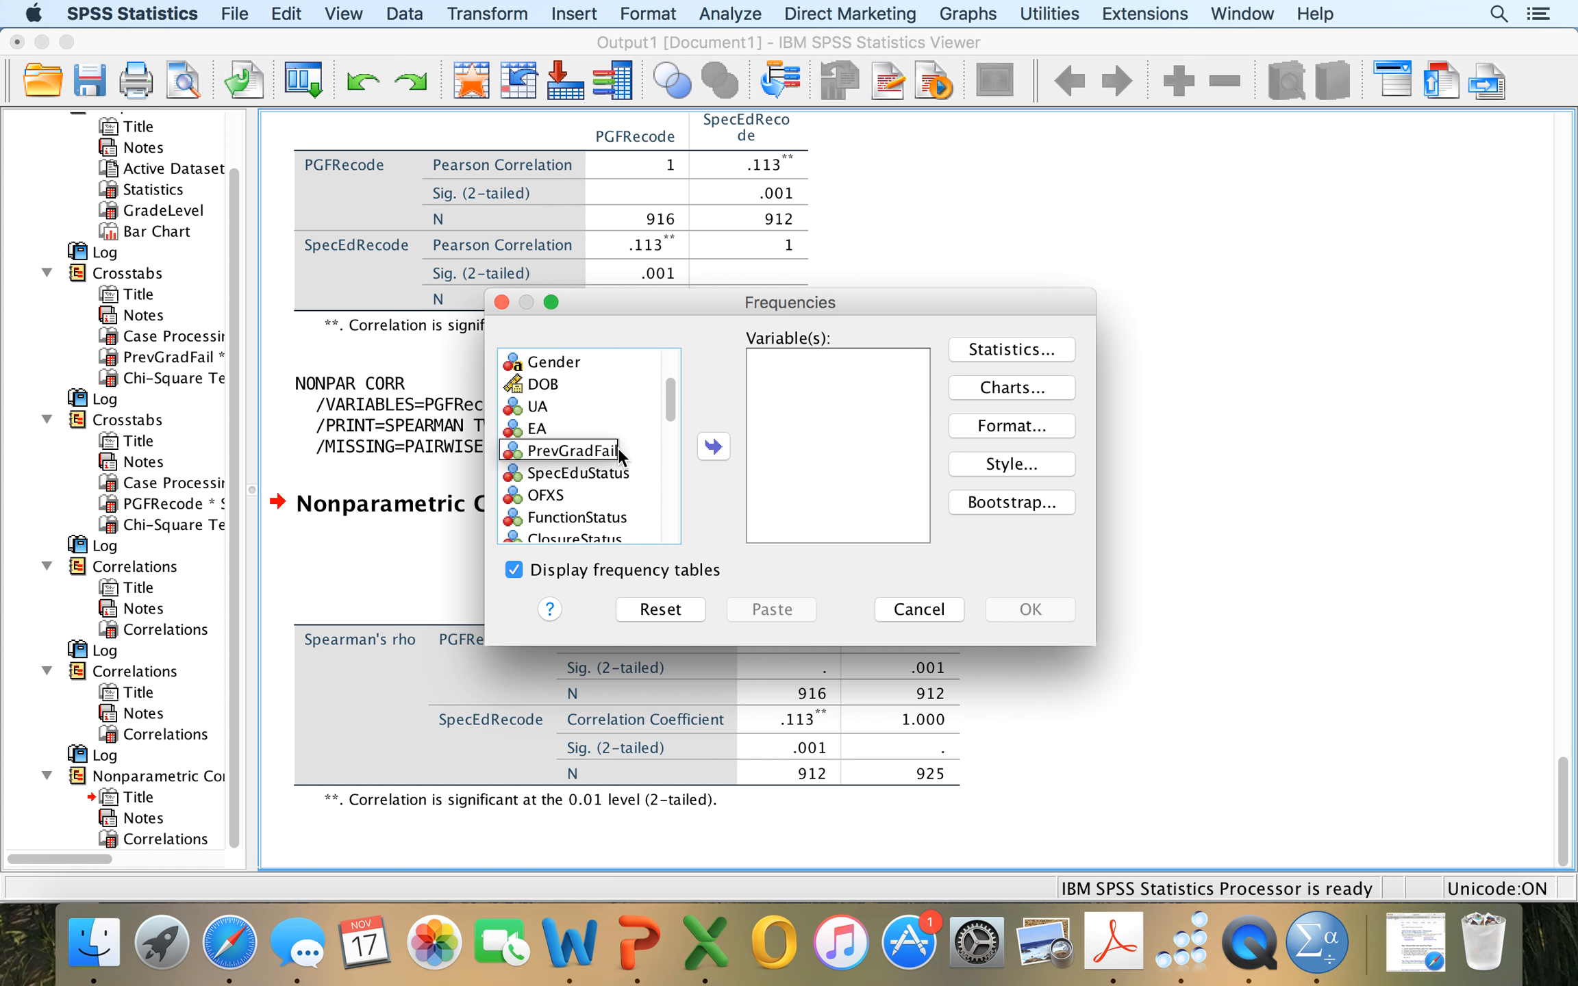
scroll(587, 495, "down", 3)
left_click(582, 517)
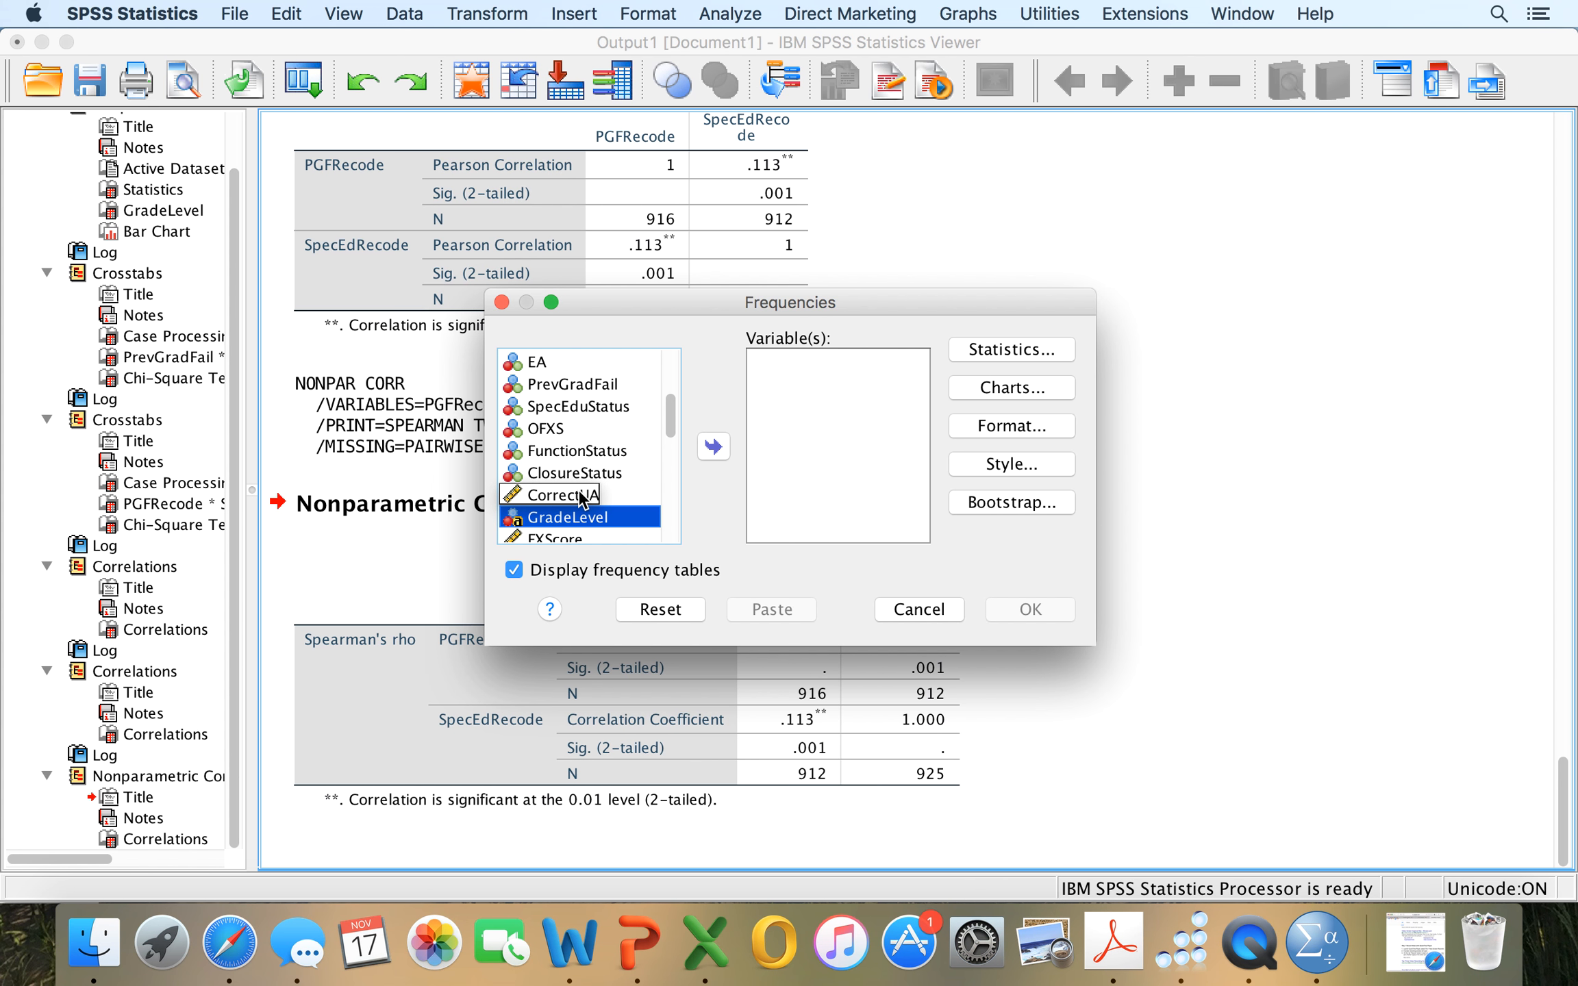
scroll(602, 449, "down", 5)
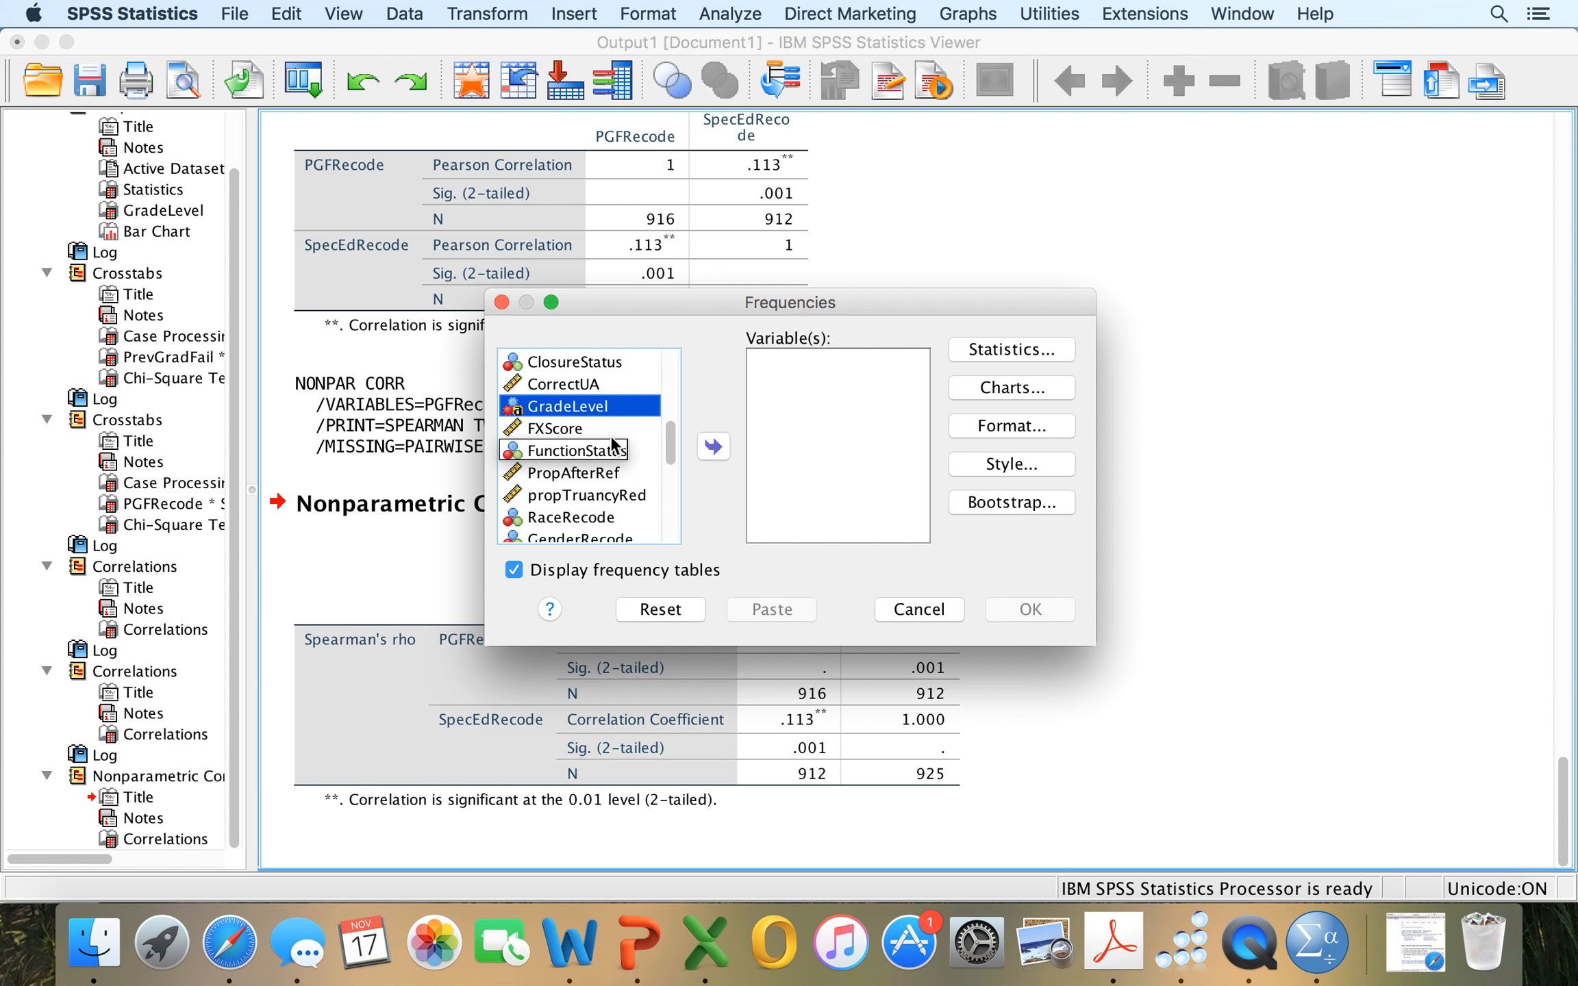
left_click(560, 432)
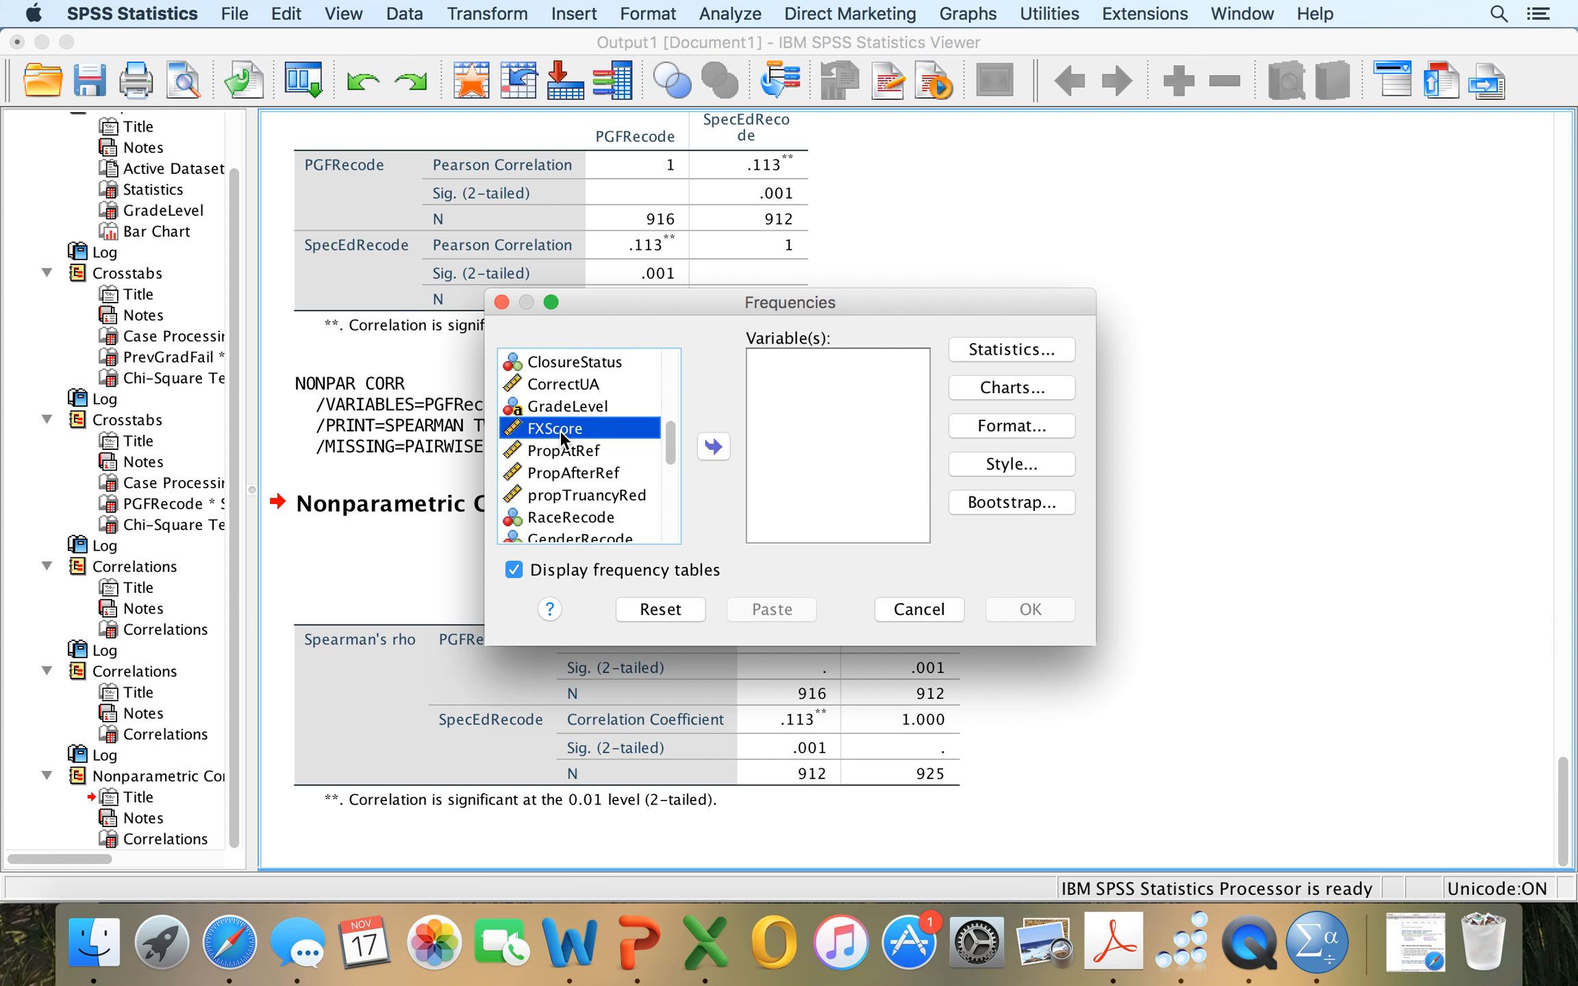
left_click(713, 448)
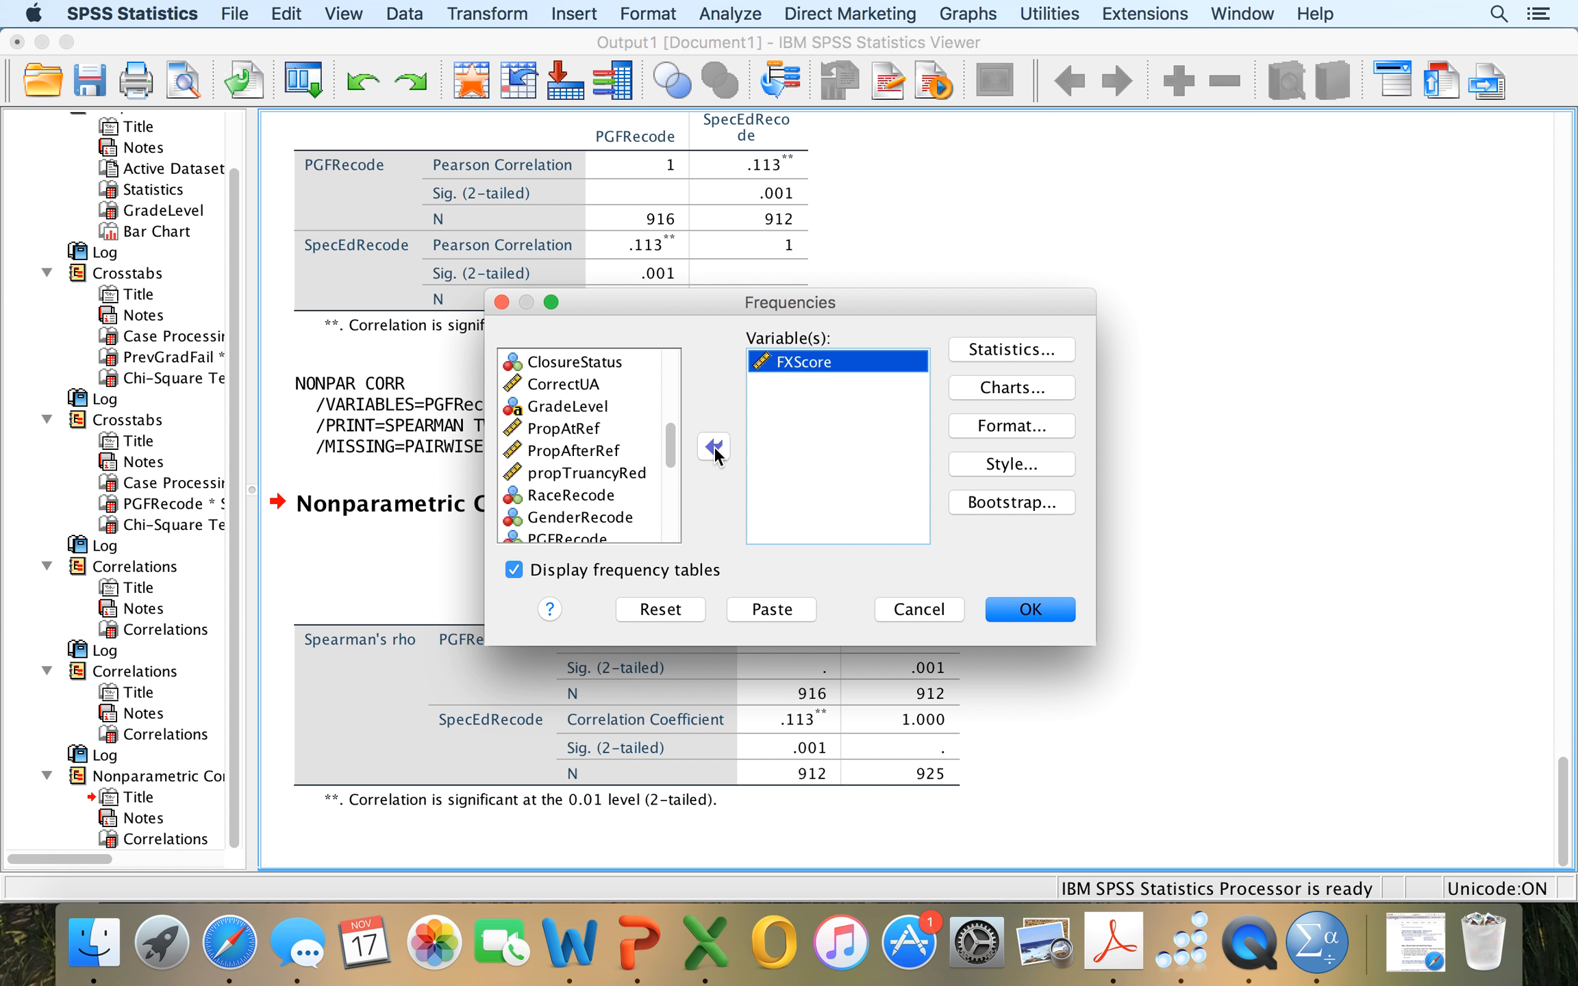
Request quartiles, mean, median, mode, standard deviation, variance, range, minimum, maximum, skewness and kurtosis for FXScore.
left_click(1008, 351)
left_click(873, 294)
left_click(873, 325)
left_click(873, 355)
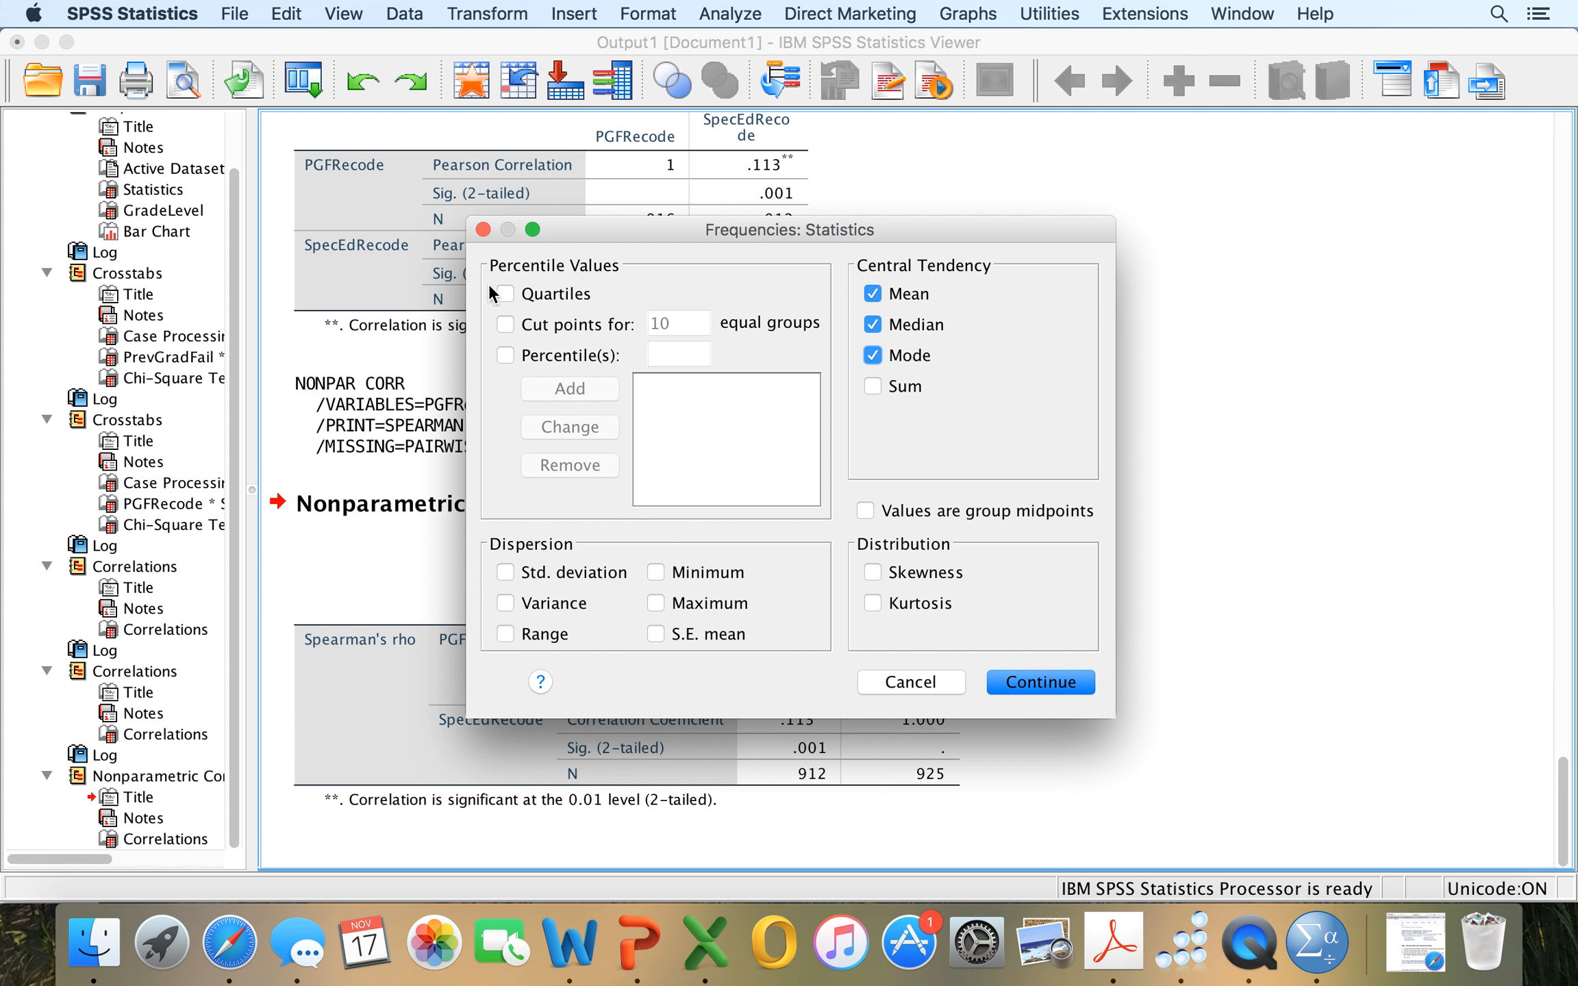
left_click(505, 294)
left_click(504, 577)
left_click(505, 603)
left_click(506, 634)
left_click(656, 573)
left_click(656, 603)
left_click(873, 573)
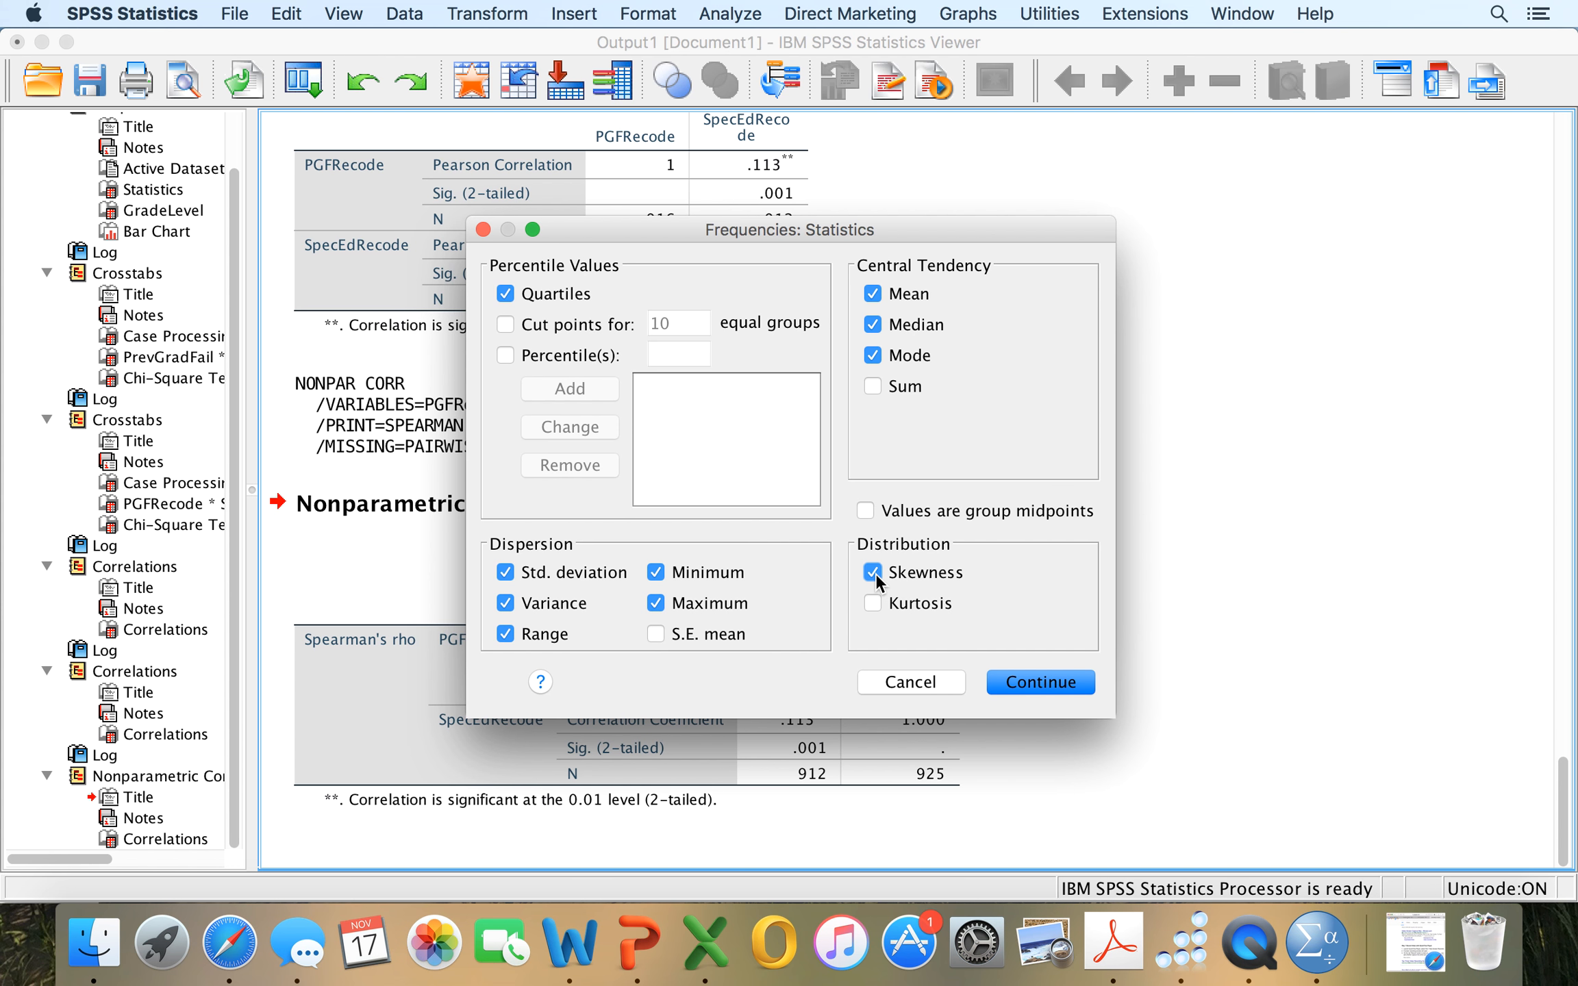
left_click(1019, 671)
Chart FXScore as a histogram with a normal curve, and run the frequencies.
left_click(978, 398)
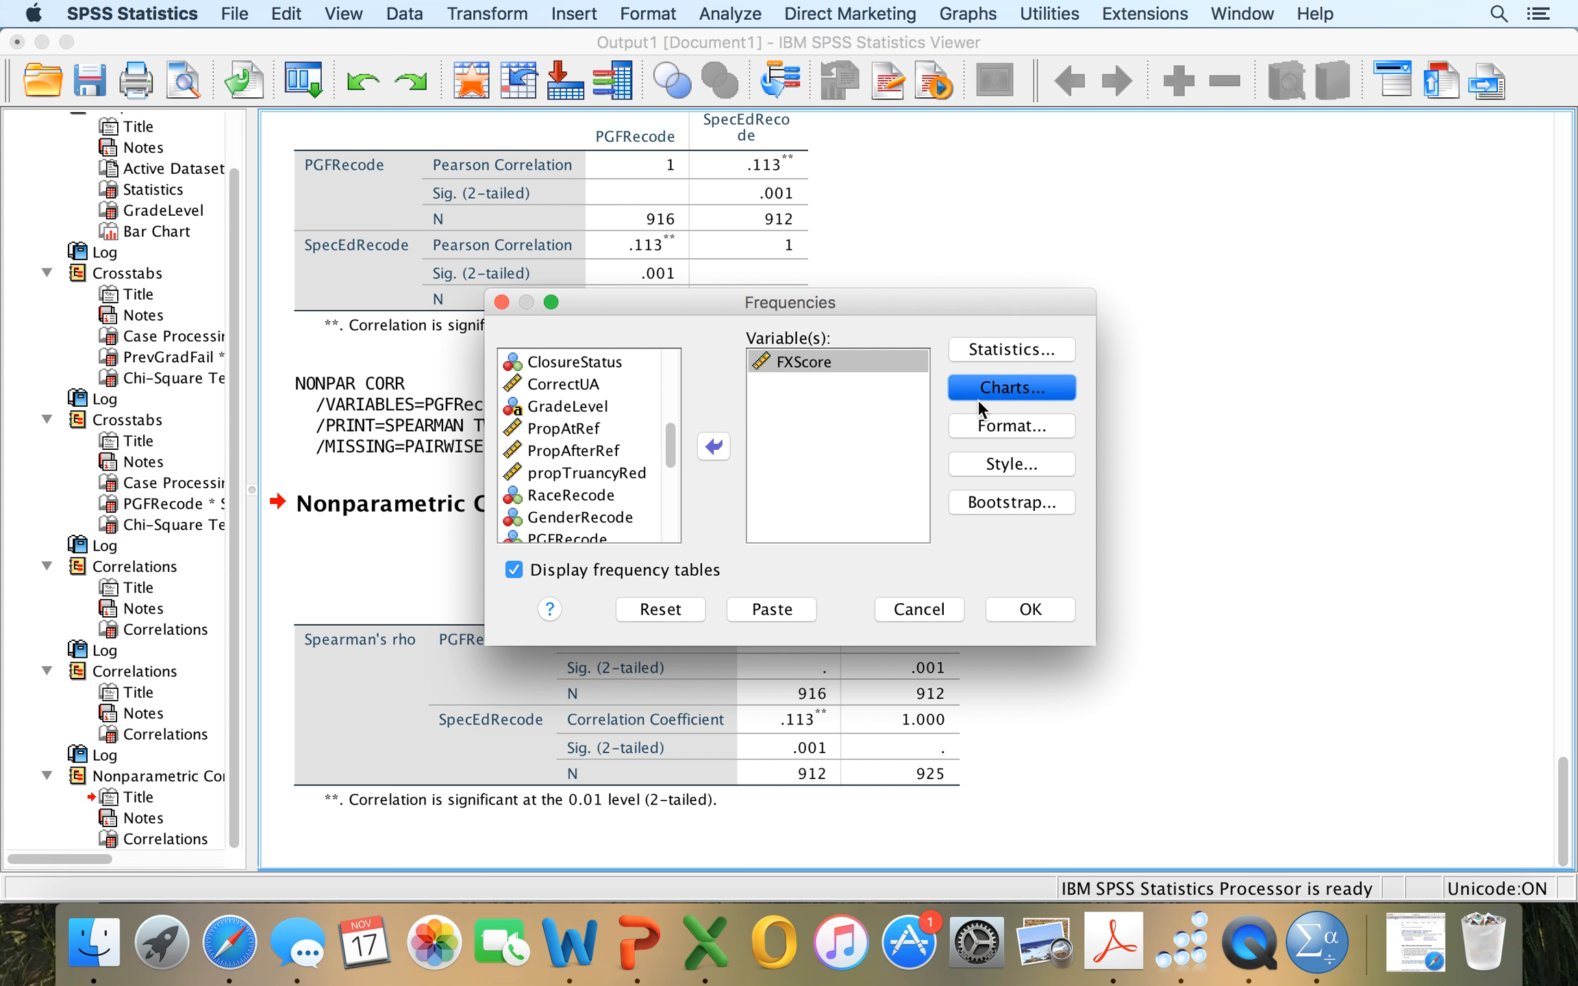
left_click(625, 460)
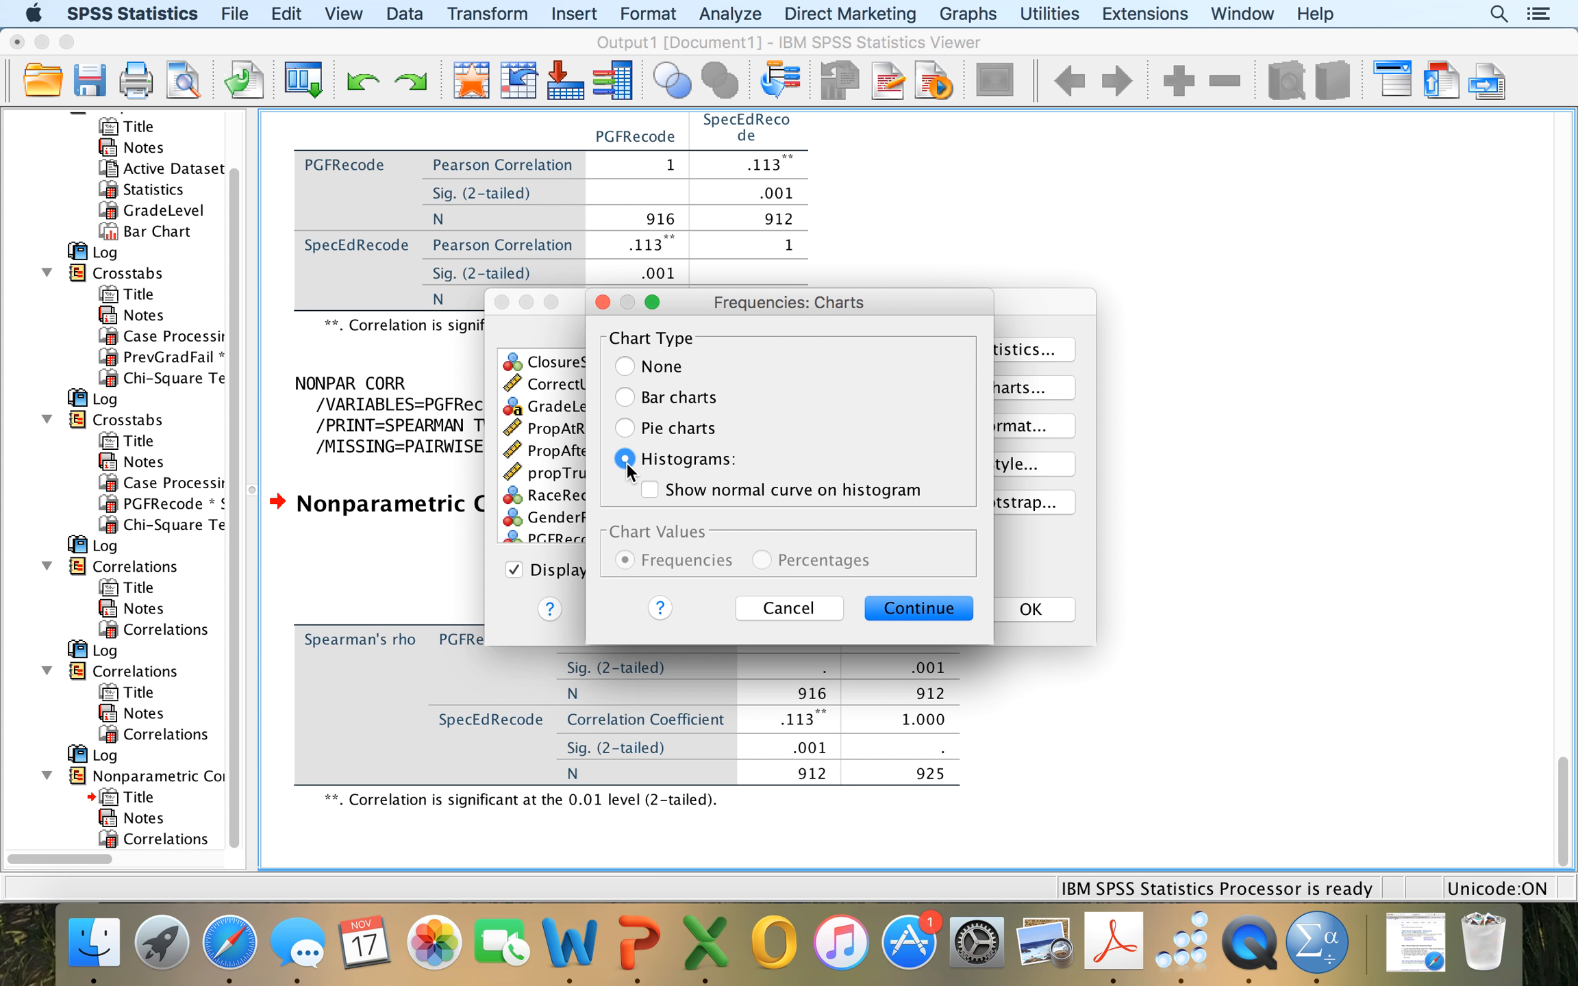
left_click(898, 611)
left_click(1020, 613)
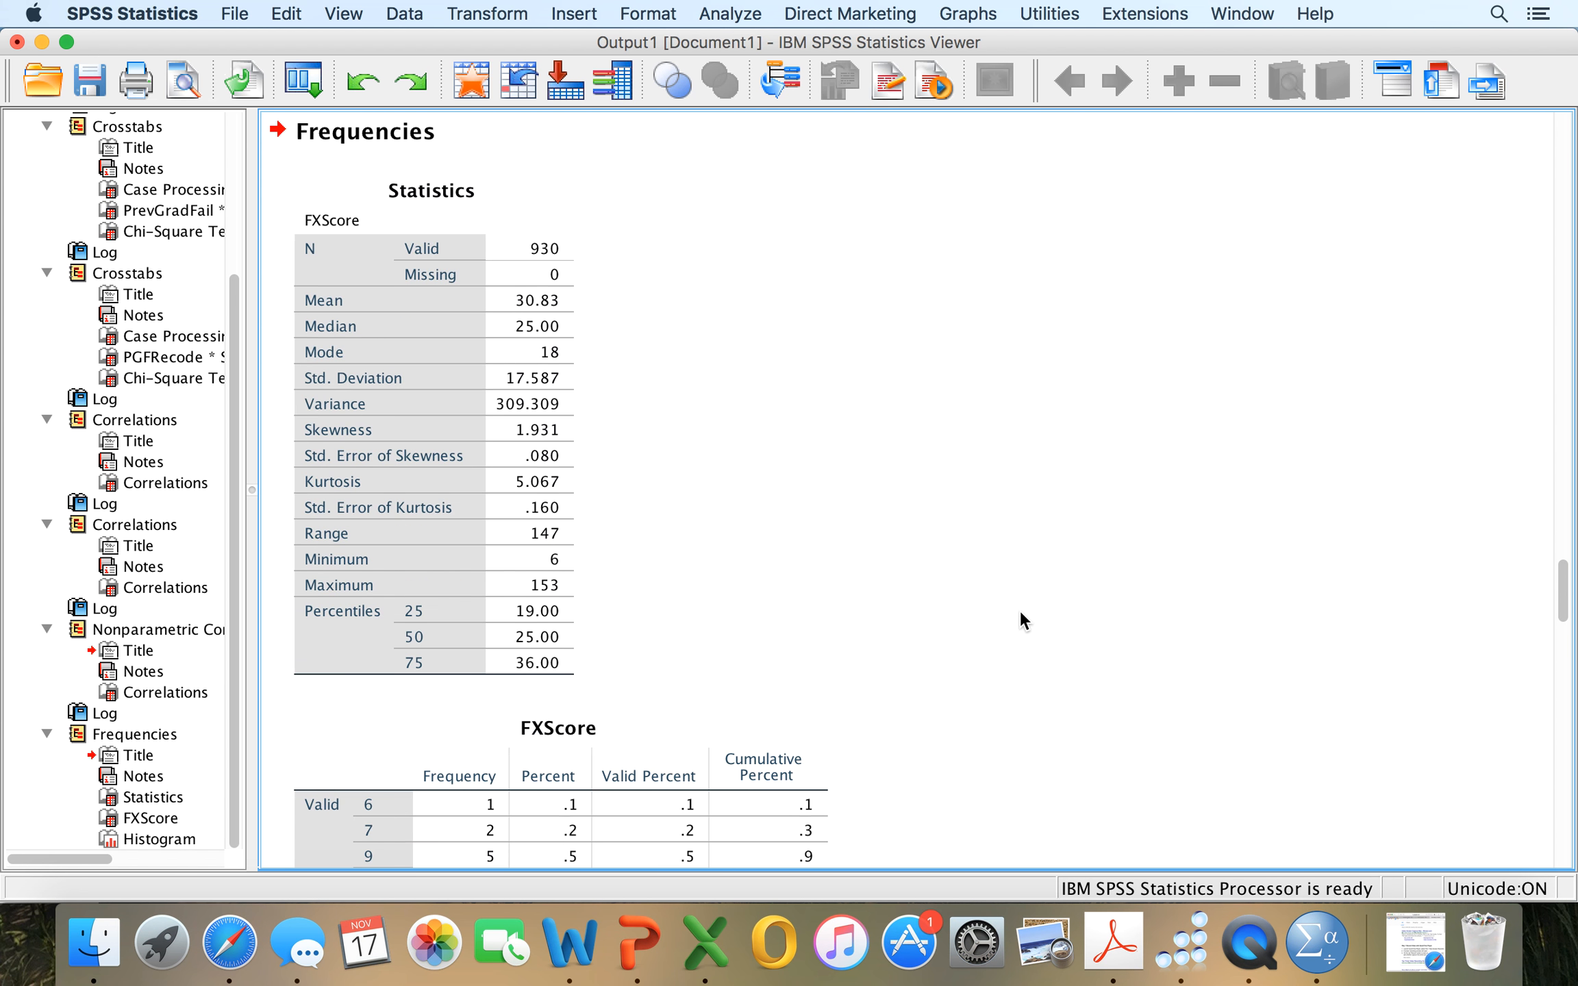
Examine the FXScore output: the descriptive statistics, the frequency table down to its highest scores, and the start of the histogram.
left_click(532, 284)
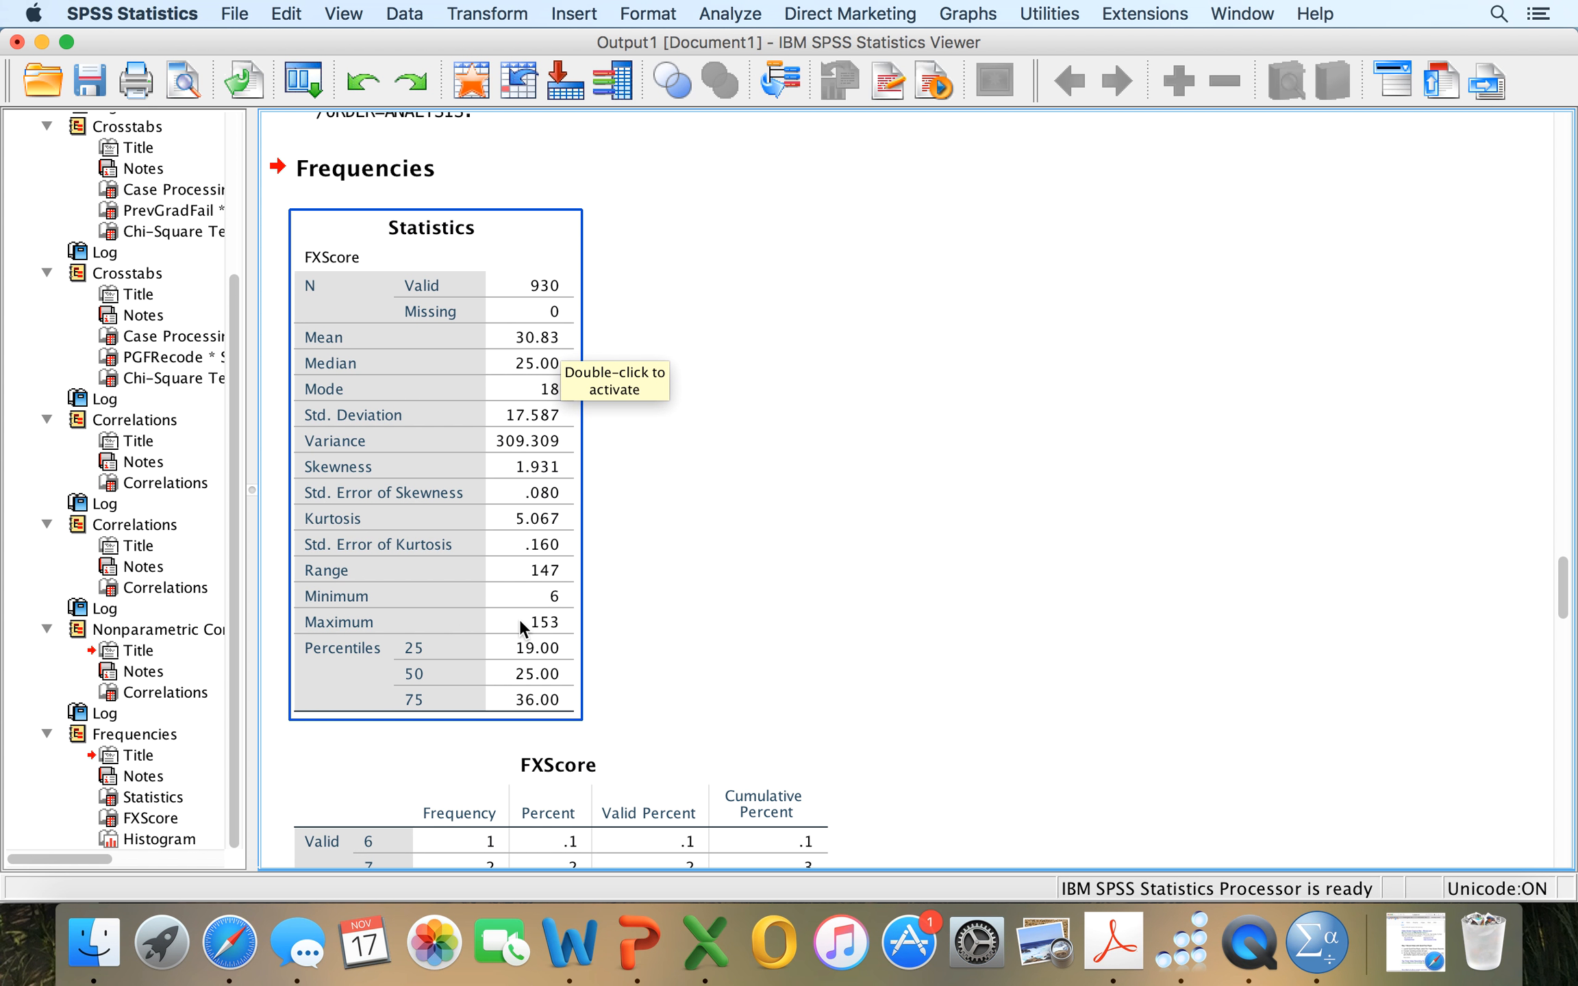
scroll(519, 609, "down", 1)
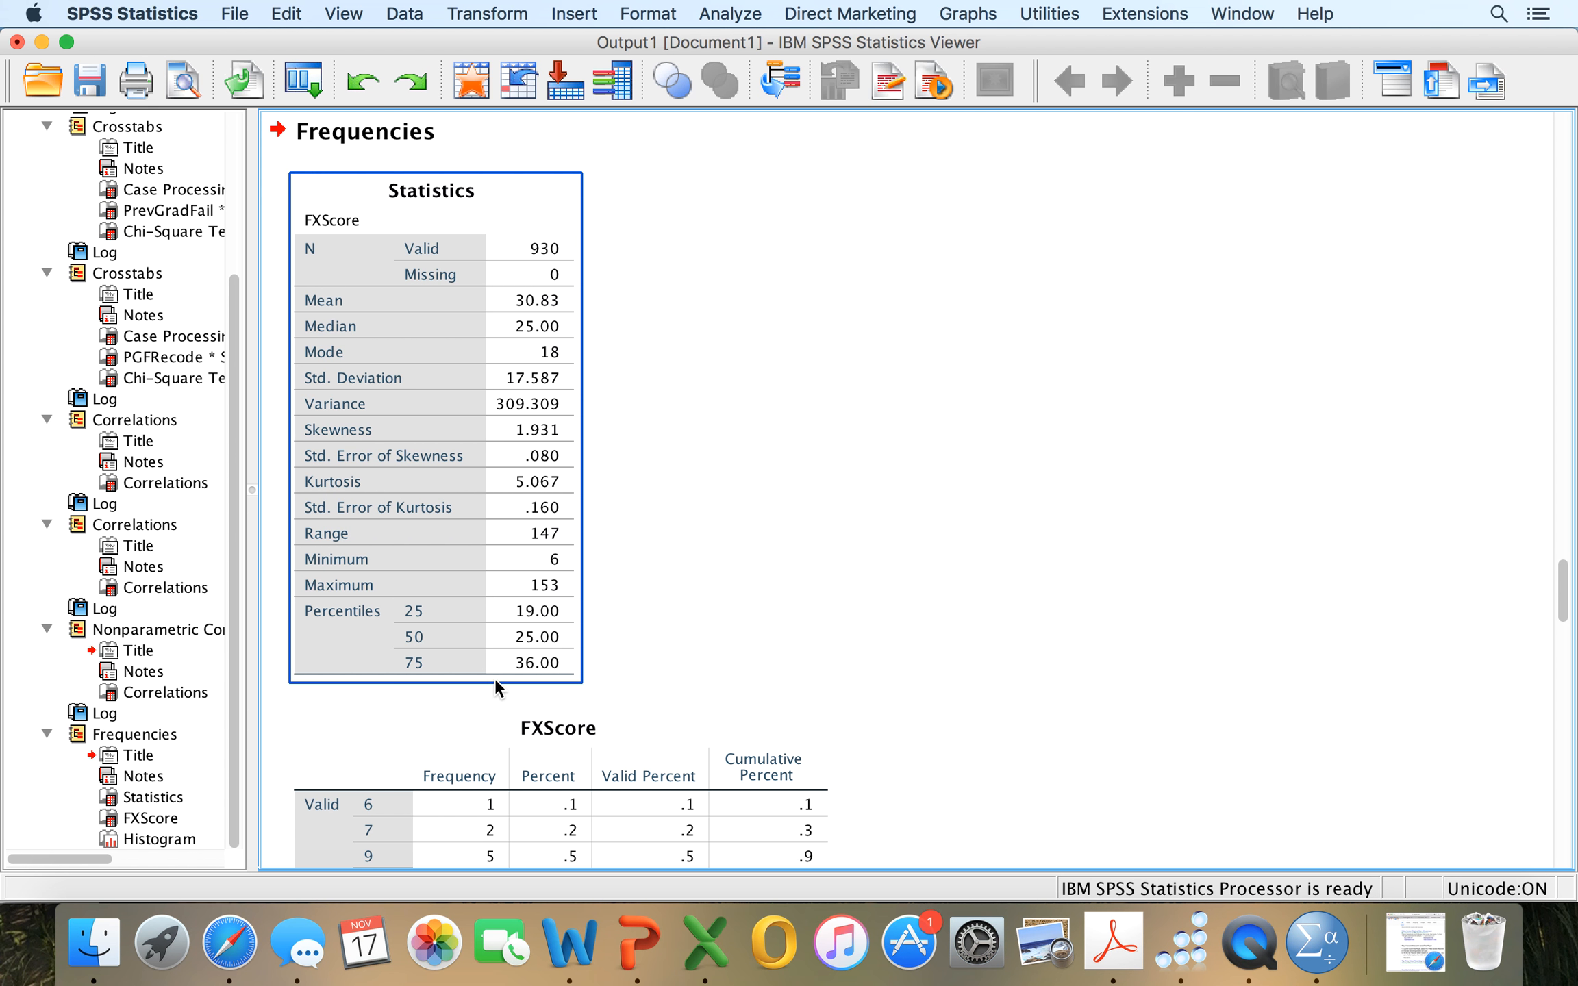
scroll(494, 680, "down", 10)
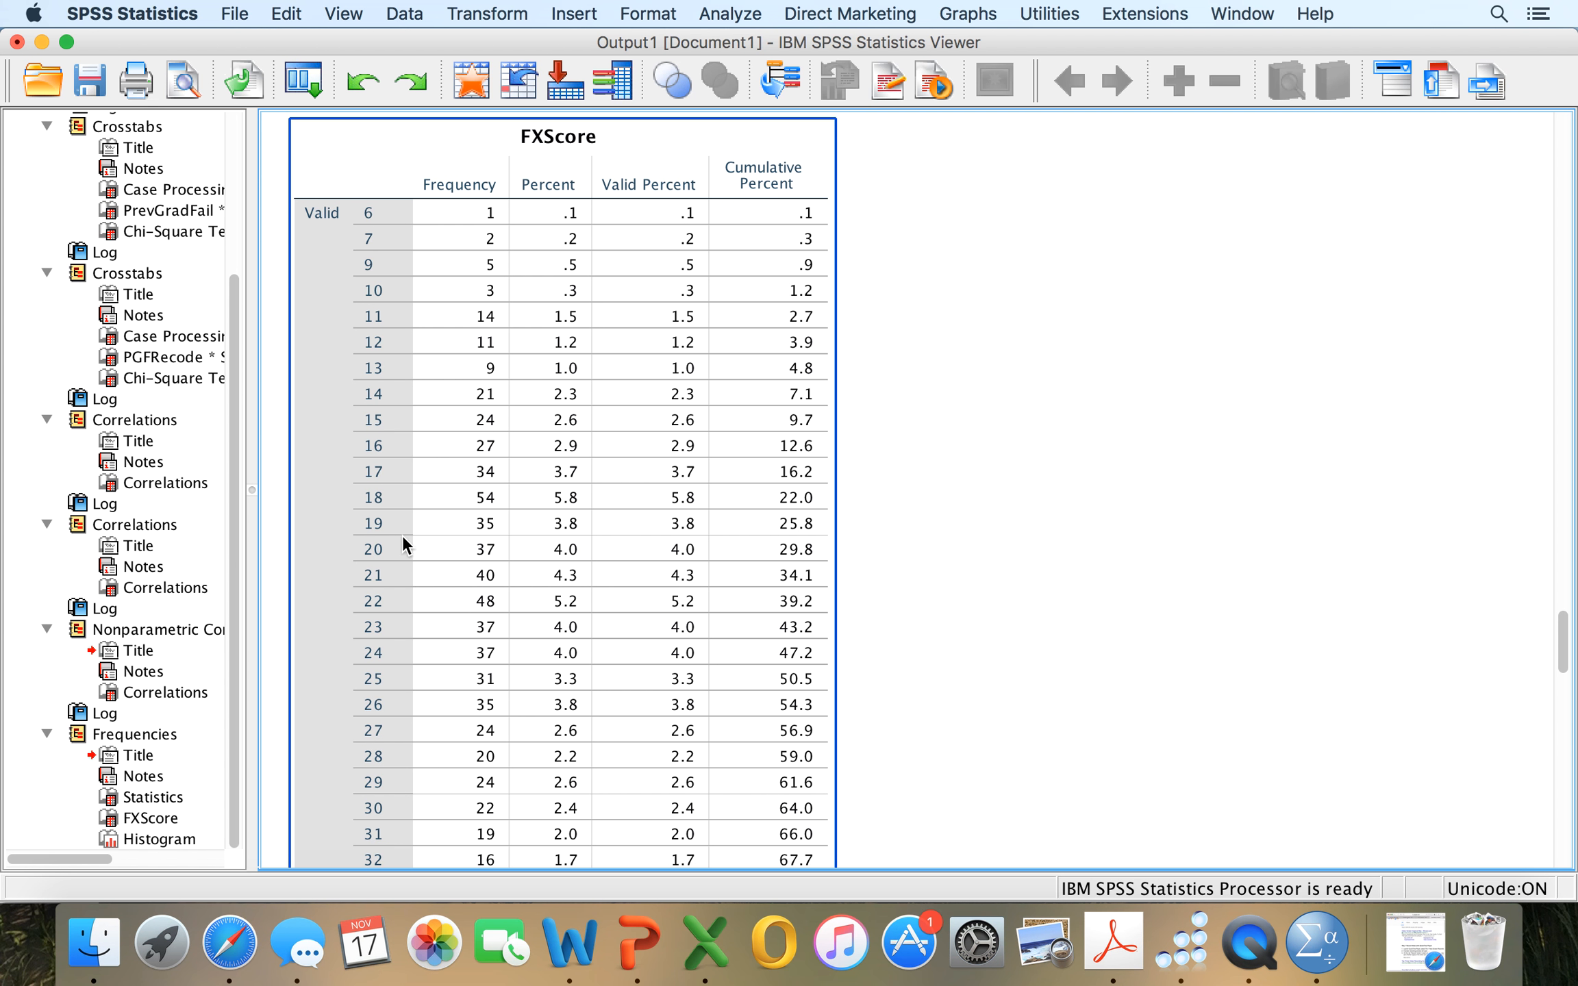
scroll(520, 597, "down", 2)
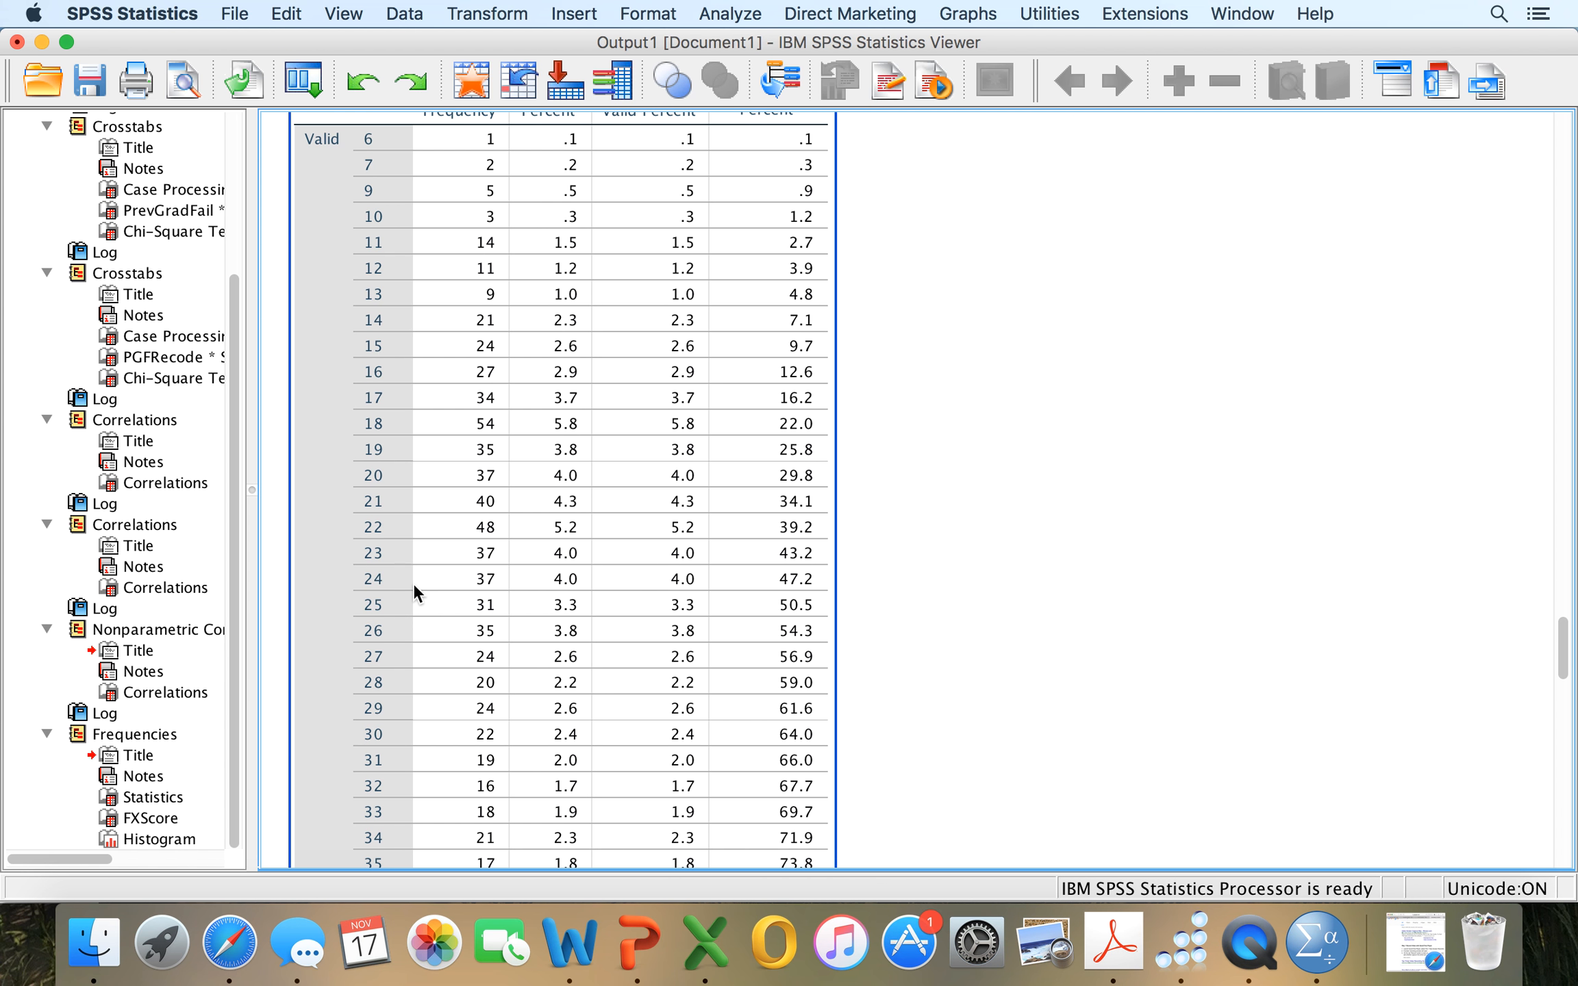
scroll(413, 583, "up", 19)
scroll(413, 583, "down", 17)
scroll(413, 583, "down", 20)
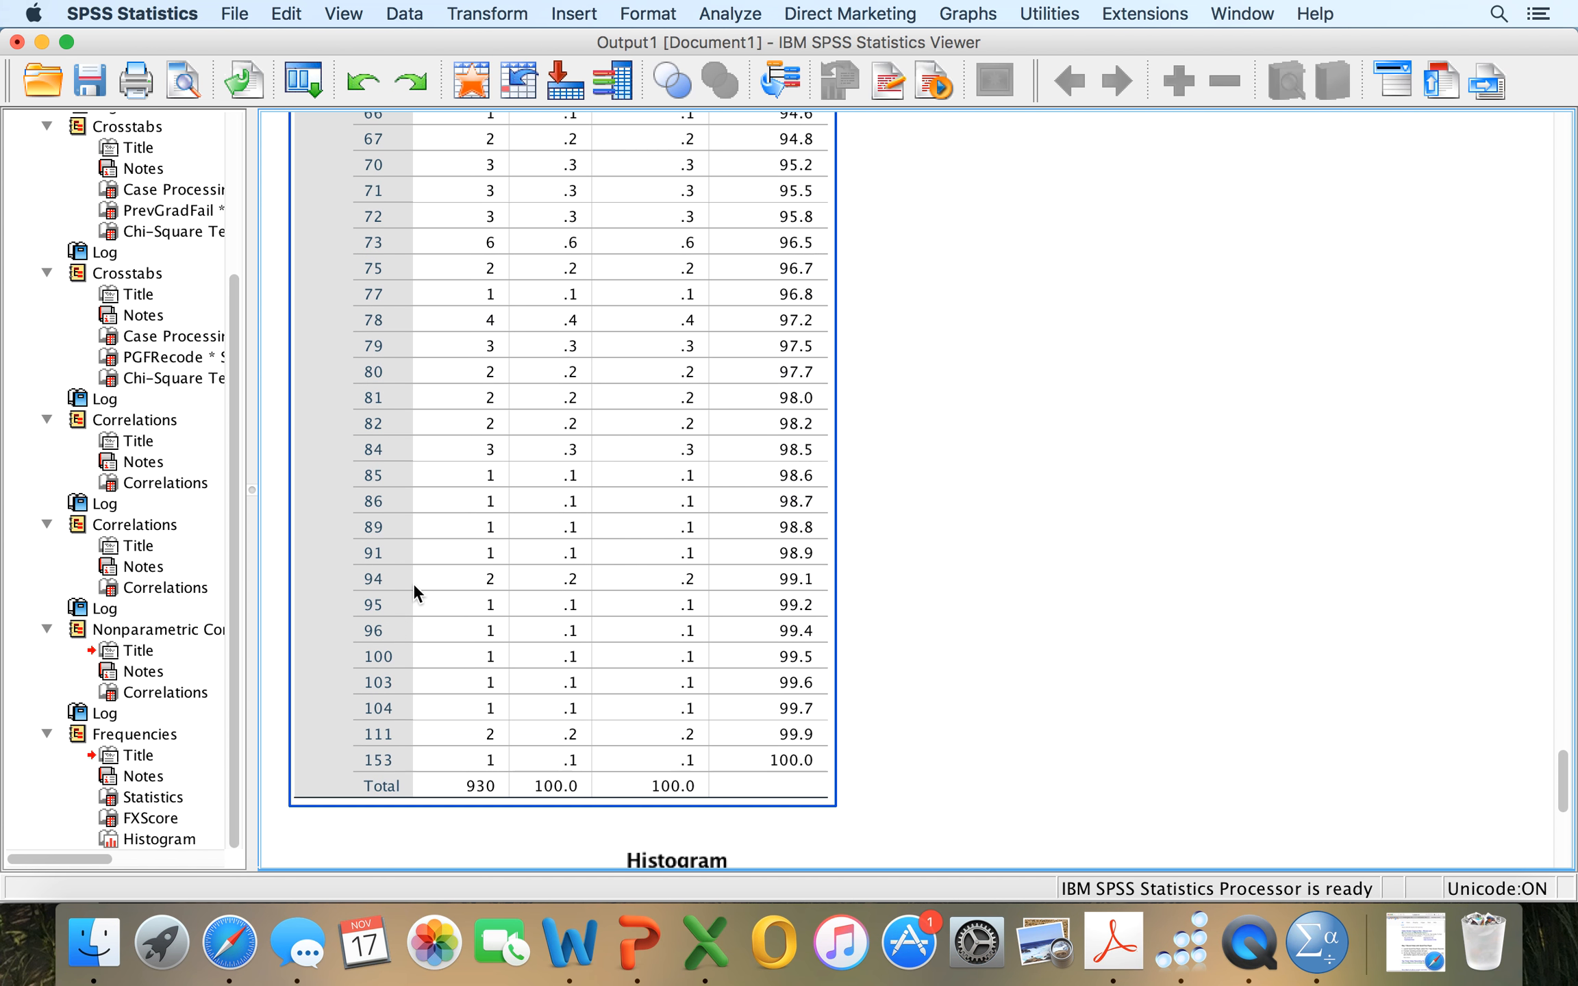
scroll(413, 582, "down", 16)
scroll(403, 467, "up", 8)
left_click(403, 467)
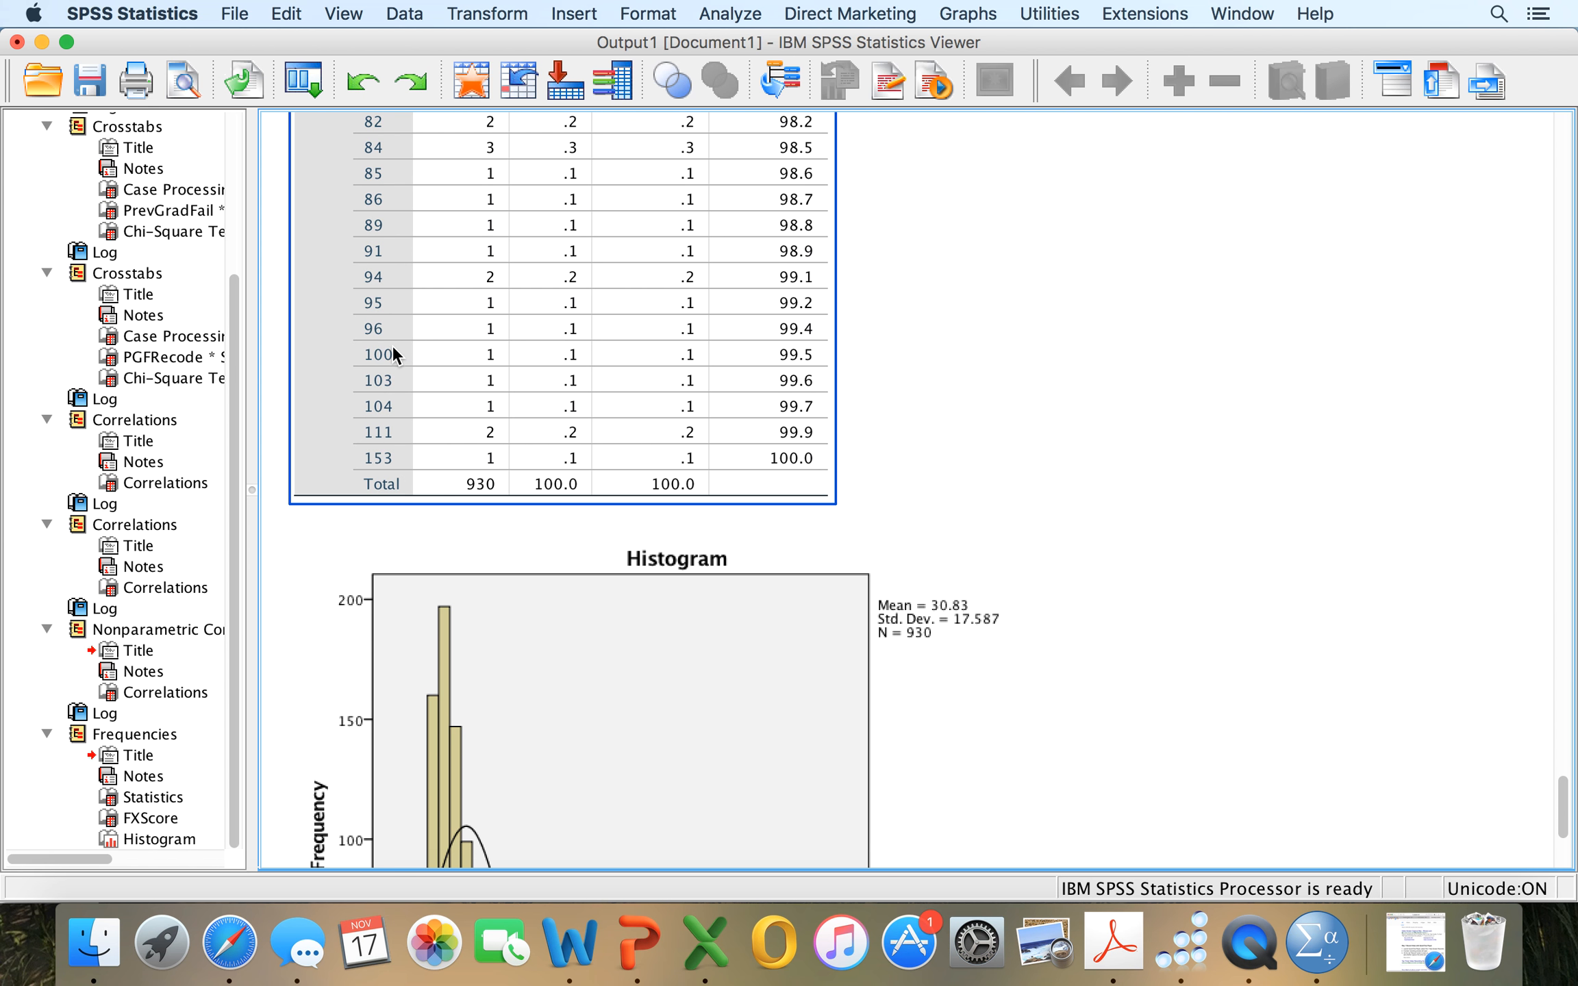
scroll(390, 354, "up", 4)
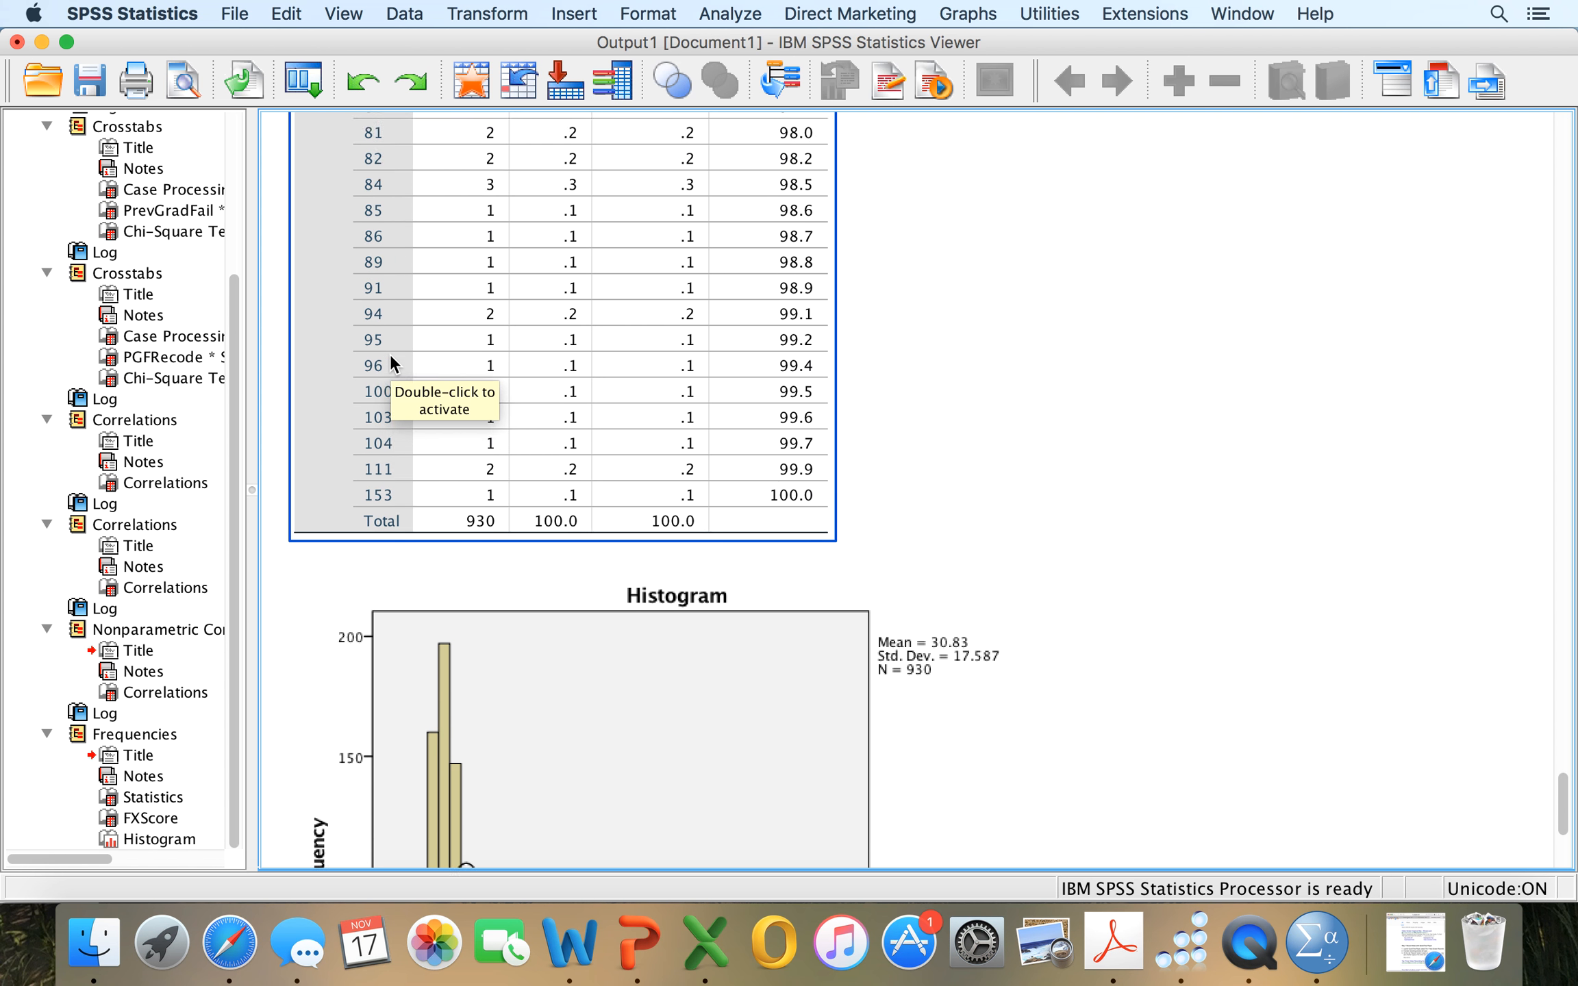
scroll(390, 357, "up", 7)
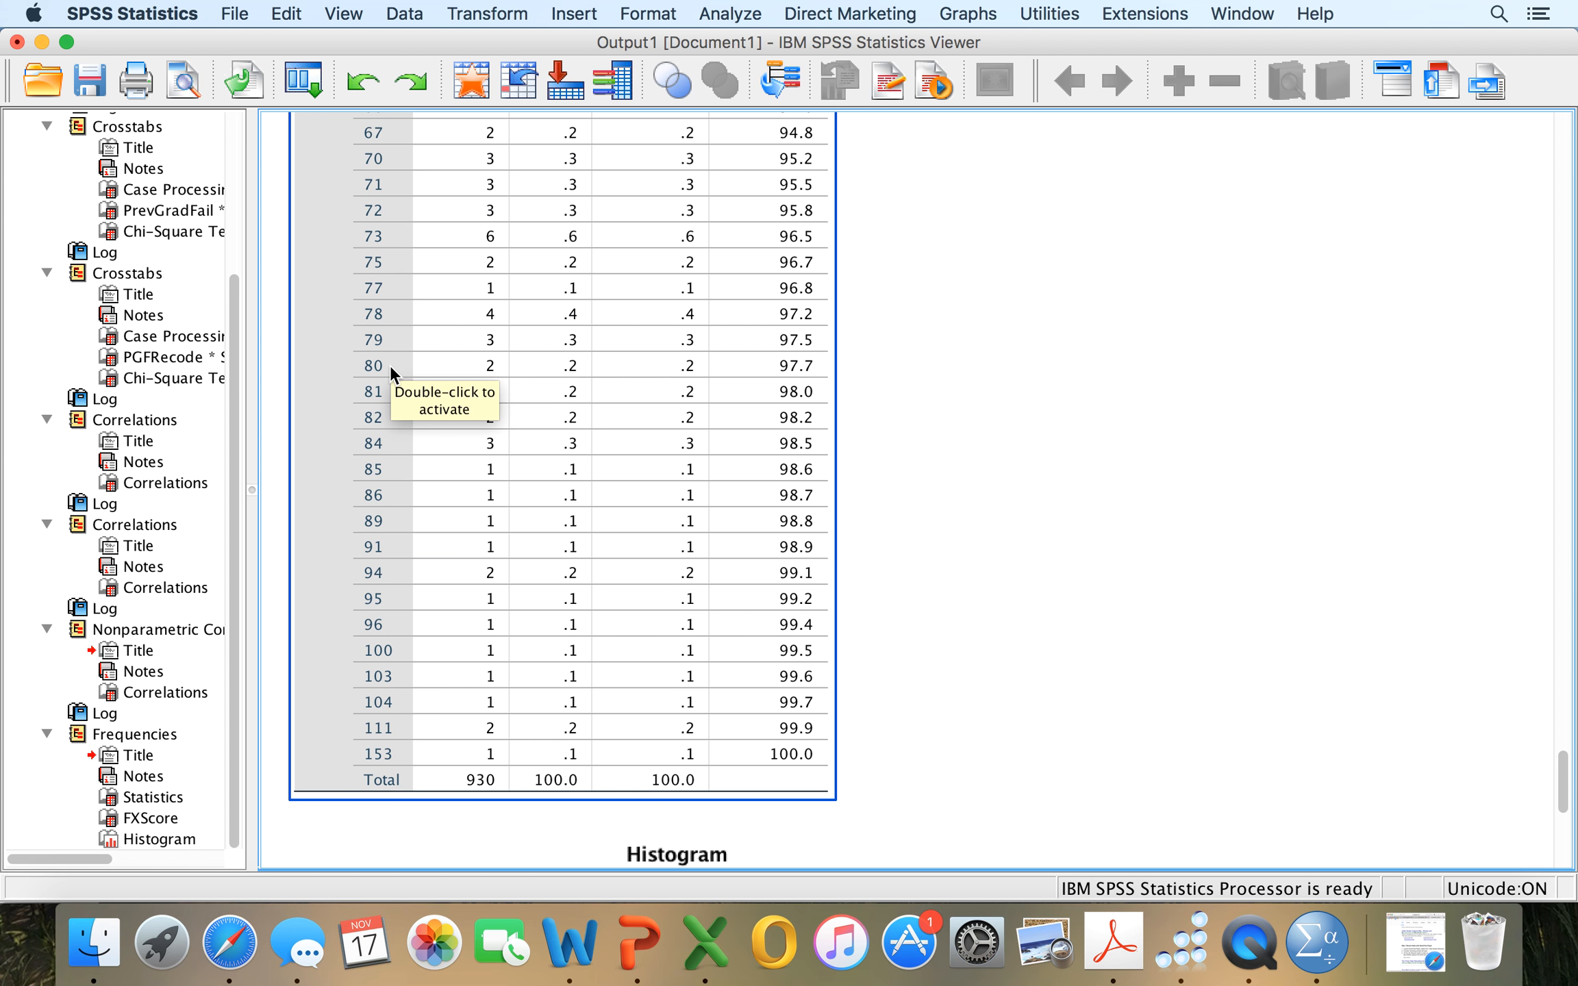
Examine the FXScore frequency table and histogram, and review the earlier correlation, crosstab and GradeLevel output back to its start.
scroll(384, 426, "up", 20)
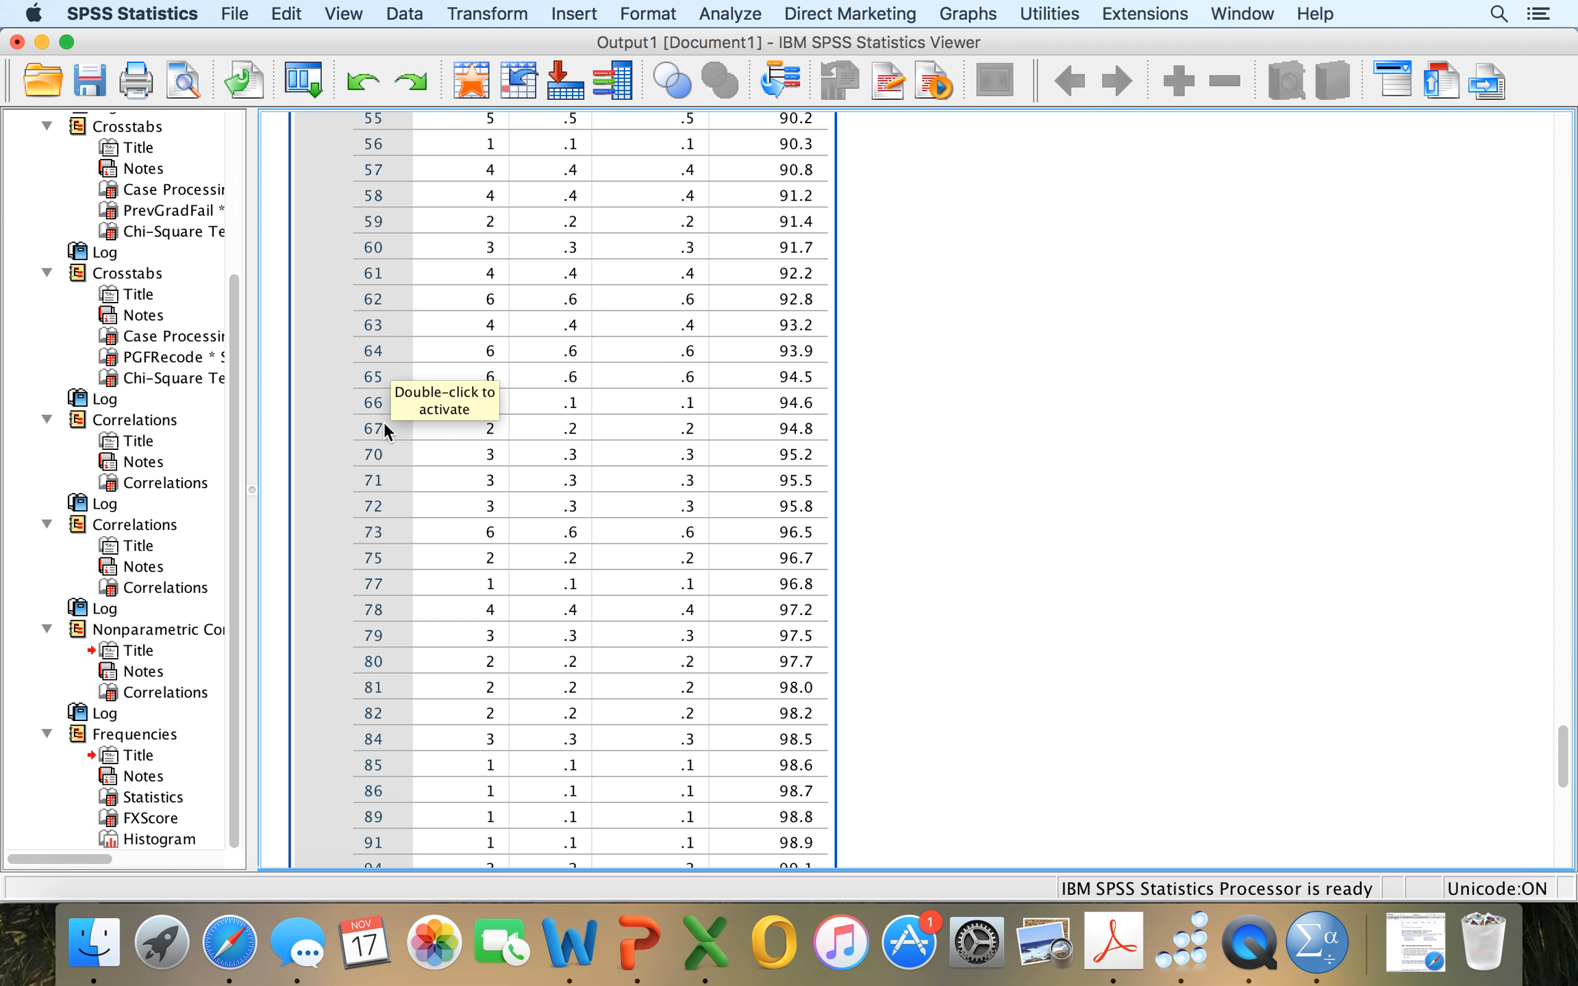
scroll(384, 423, "up", 12)
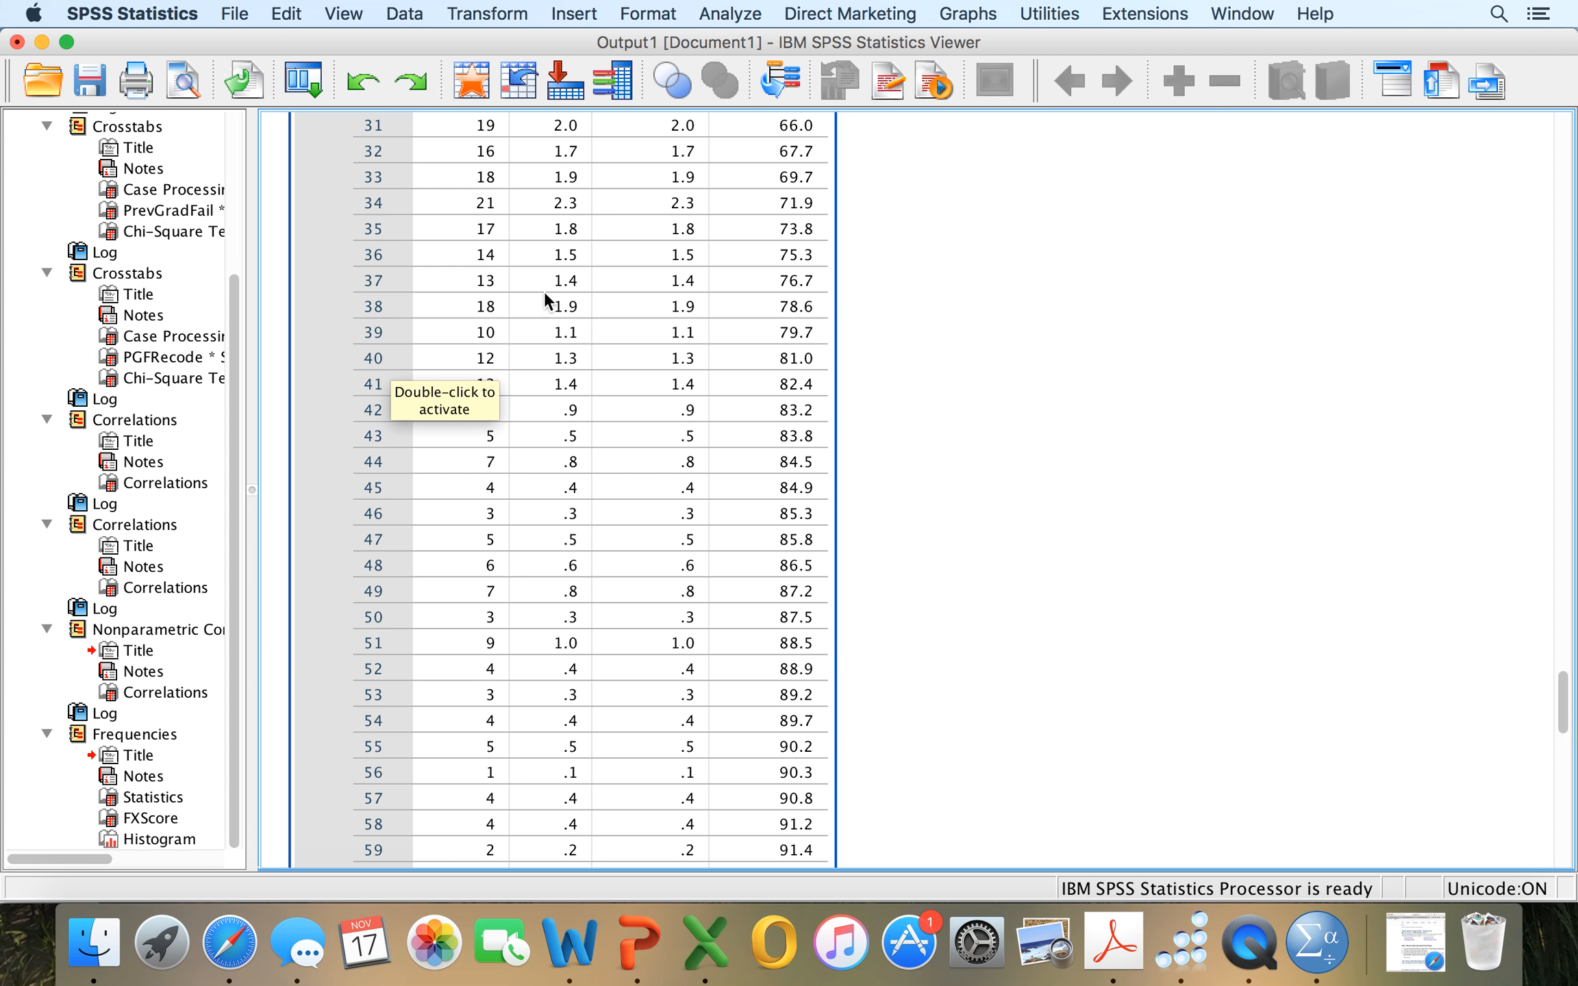
scroll(379, 287, "down", 20)
scroll(379, 287, "down", 10)
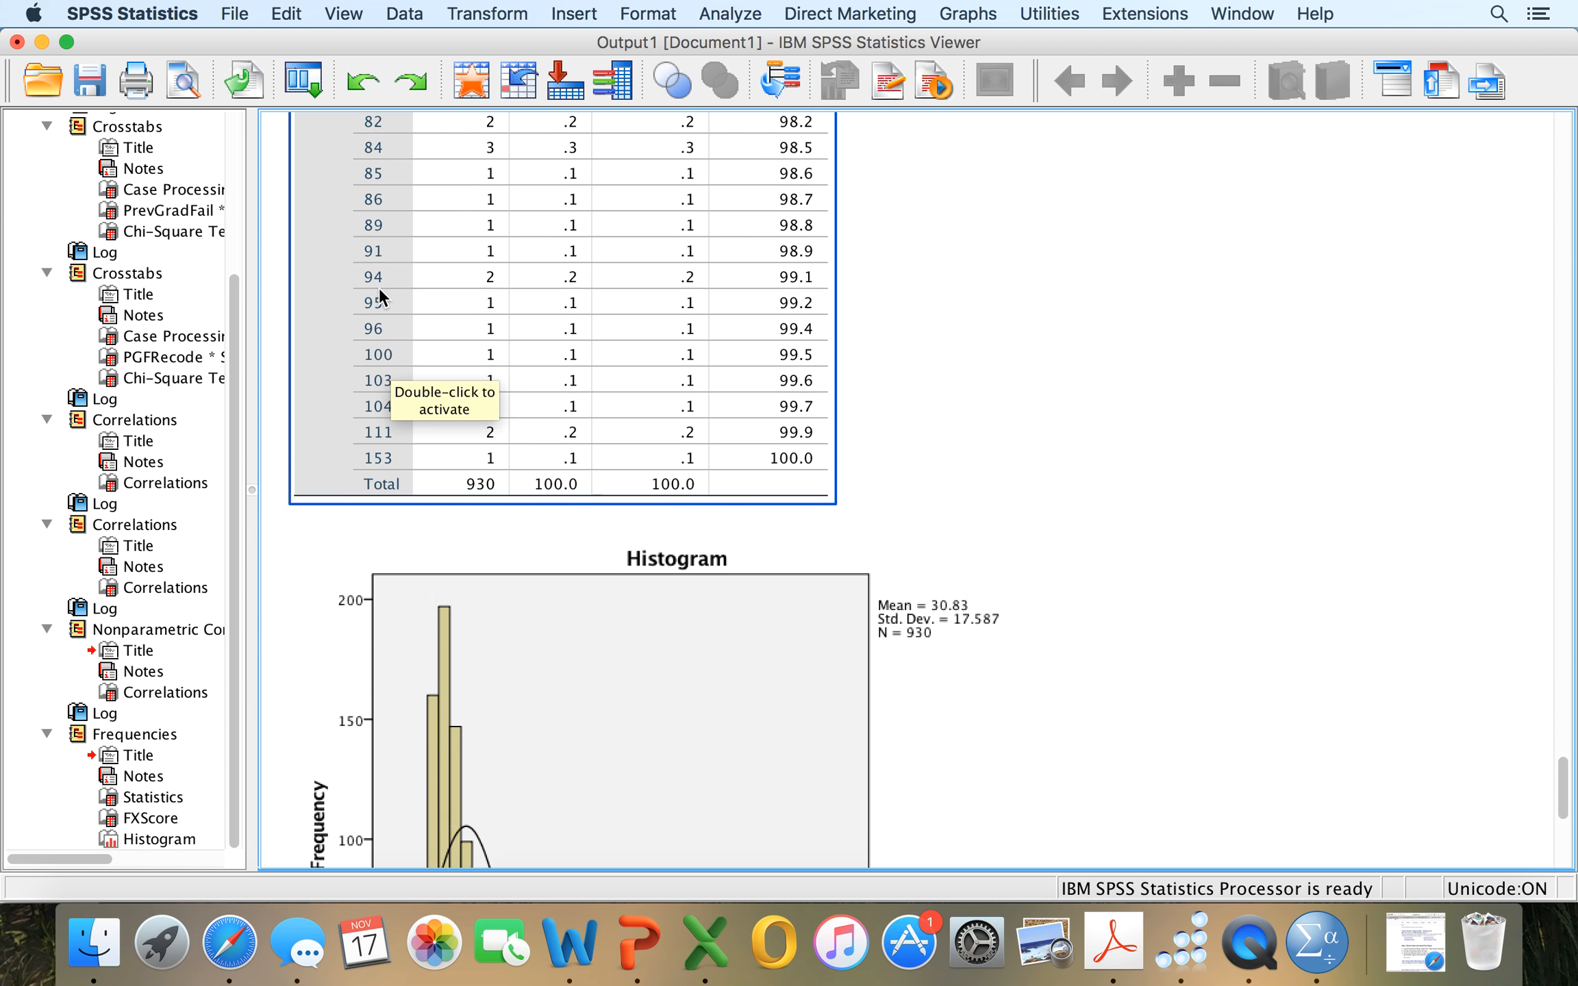
left_click(372, 404)
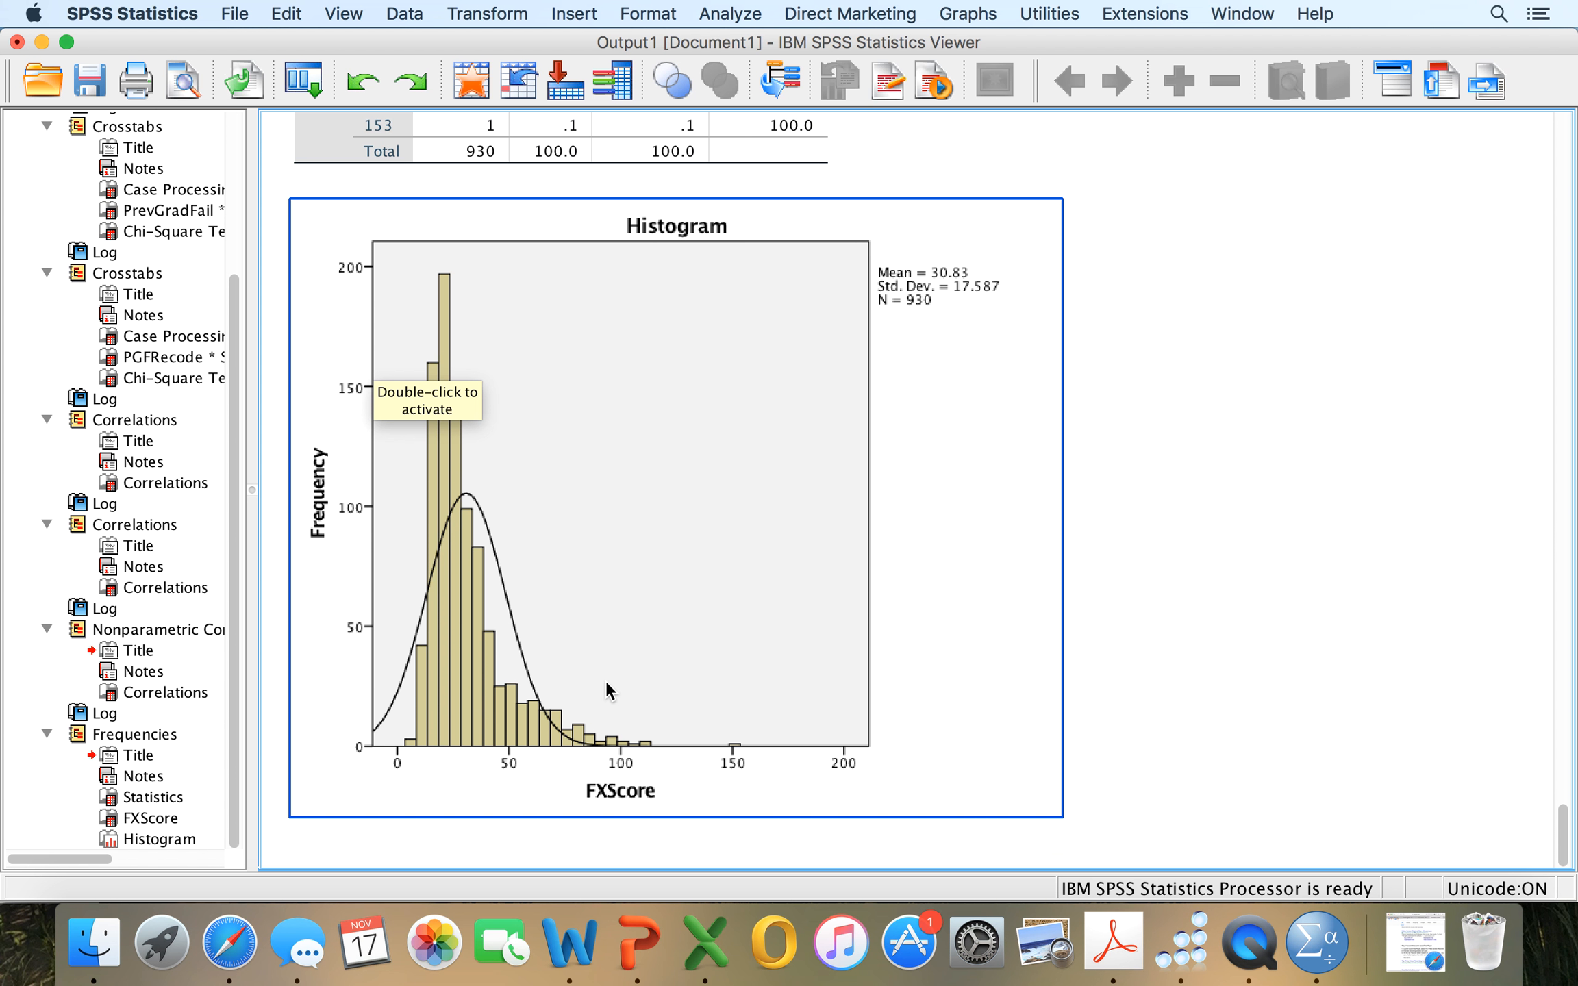
scroll(605, 681, "up", 20)
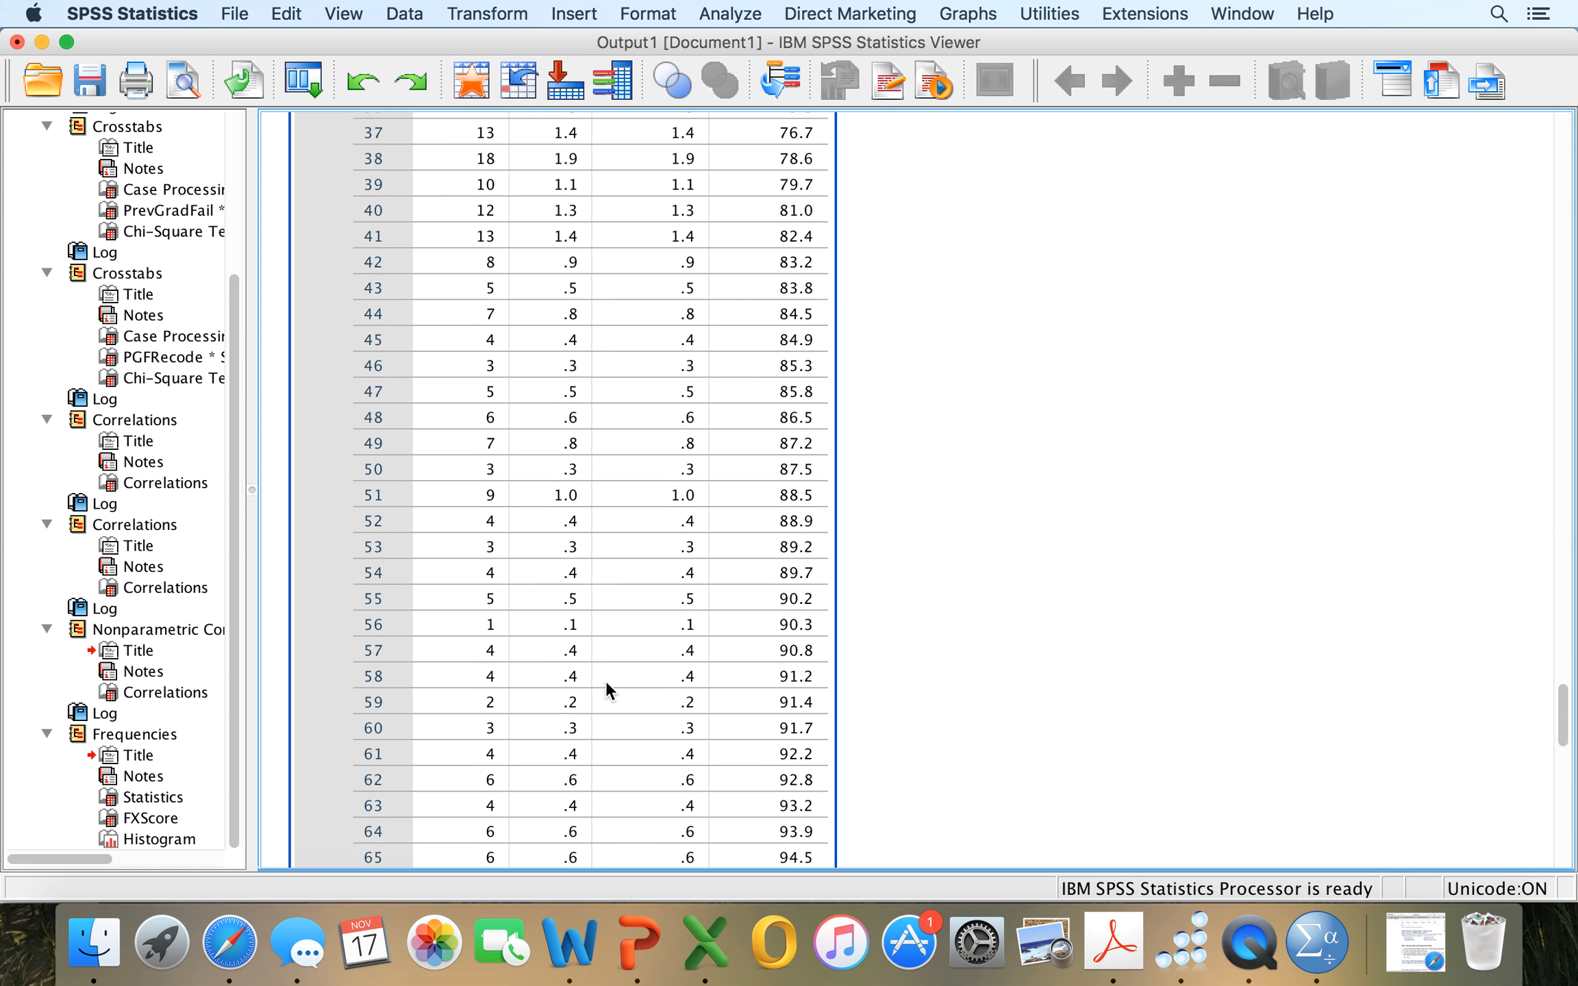
scroll(606, 681, "up", 20)
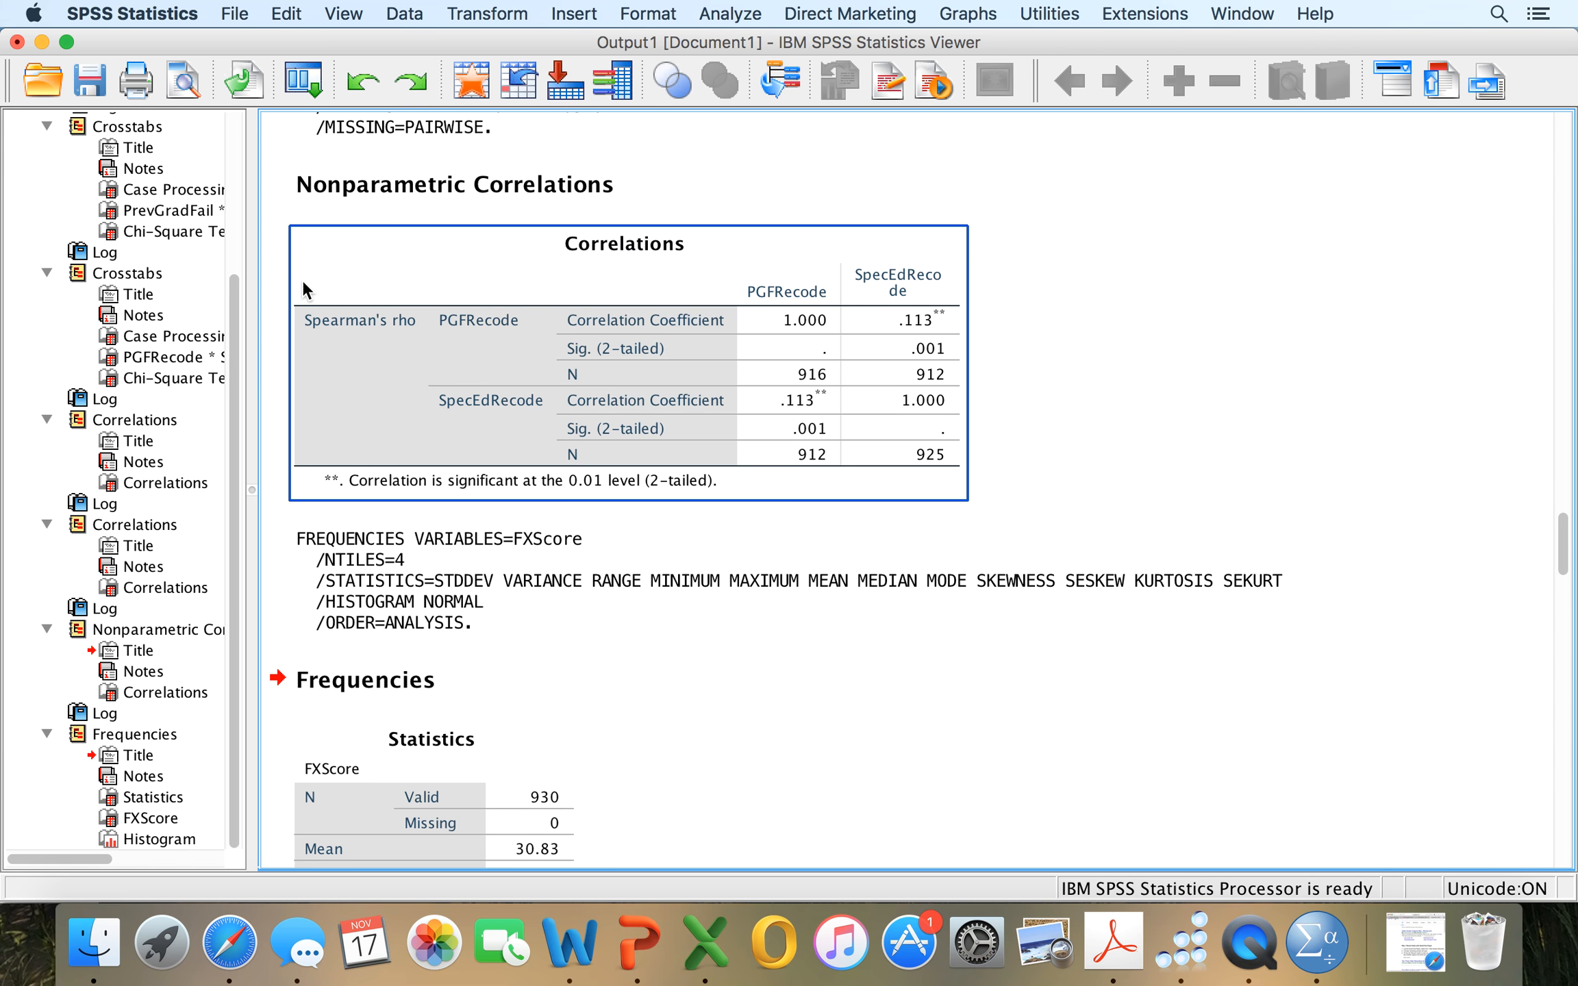
scroll(303, 280, "up", 10)
scroll(302, 280, "up", 15)
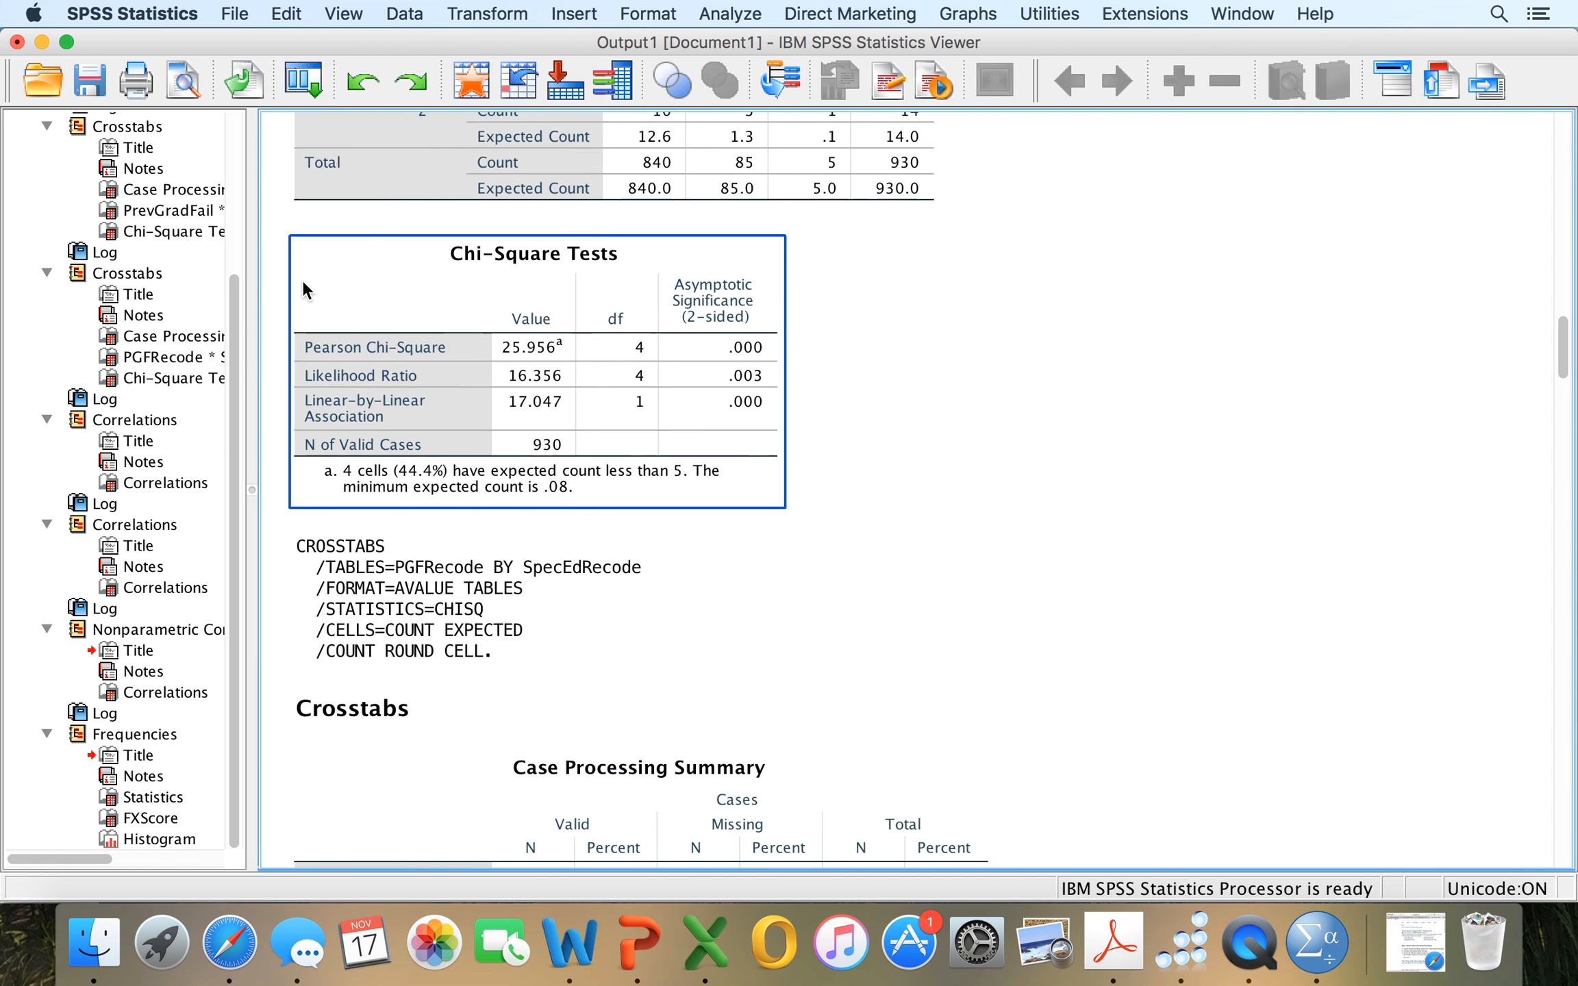
scroll(304, 282, "up", 15)
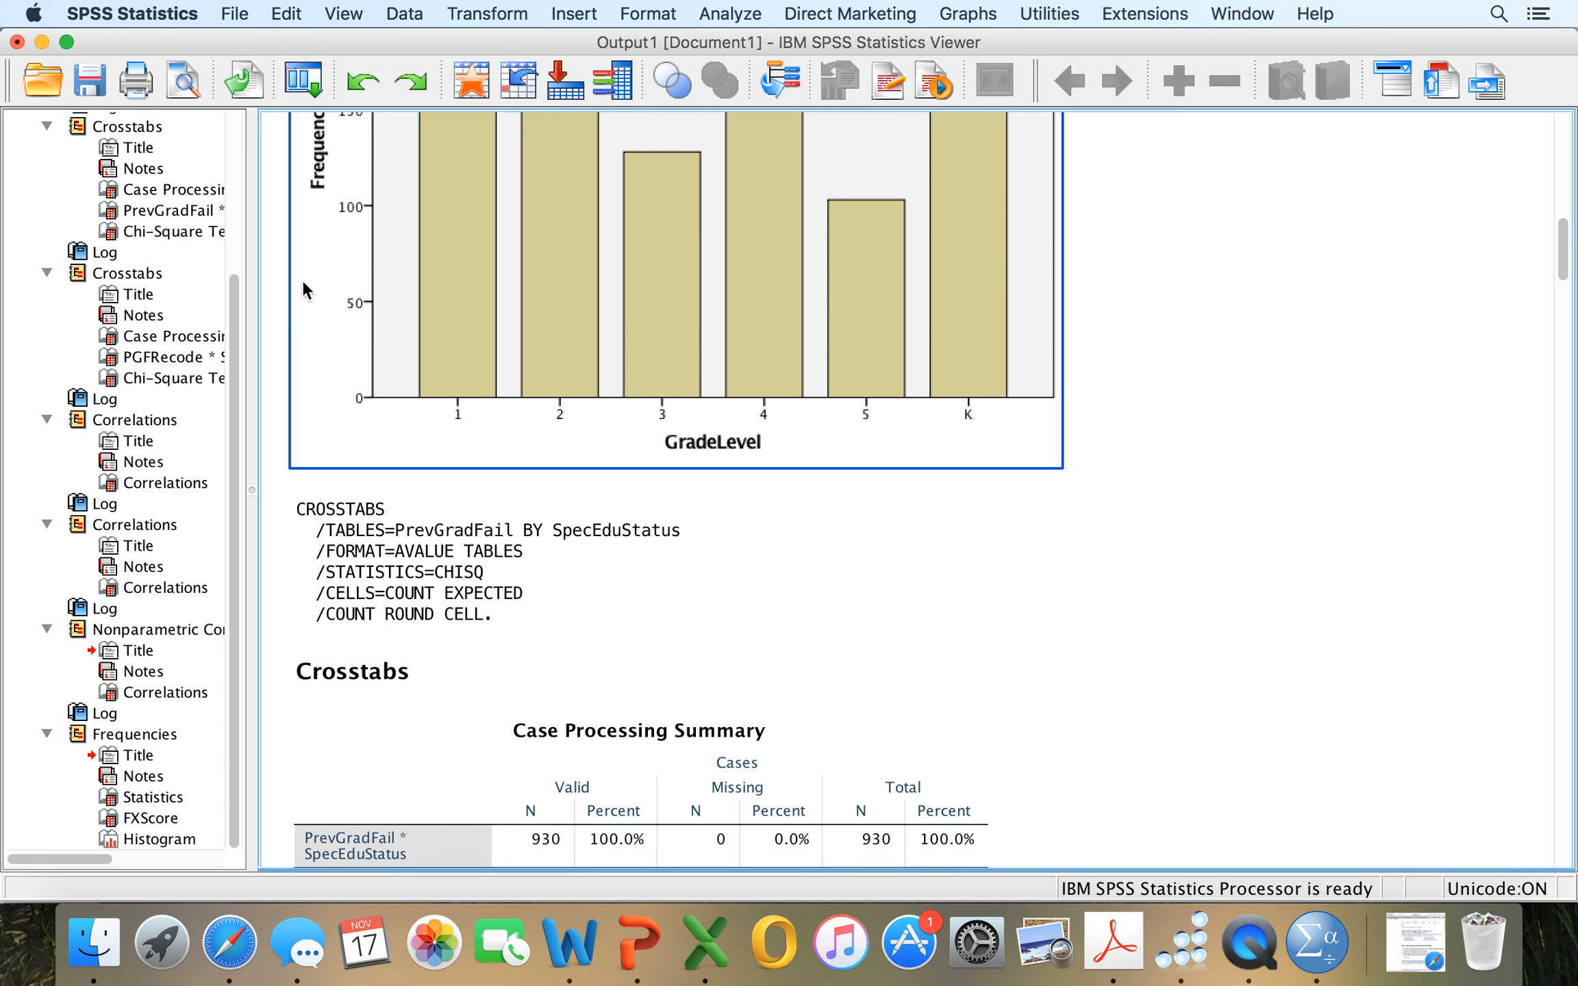
scroll(302, 280, "up", 5)
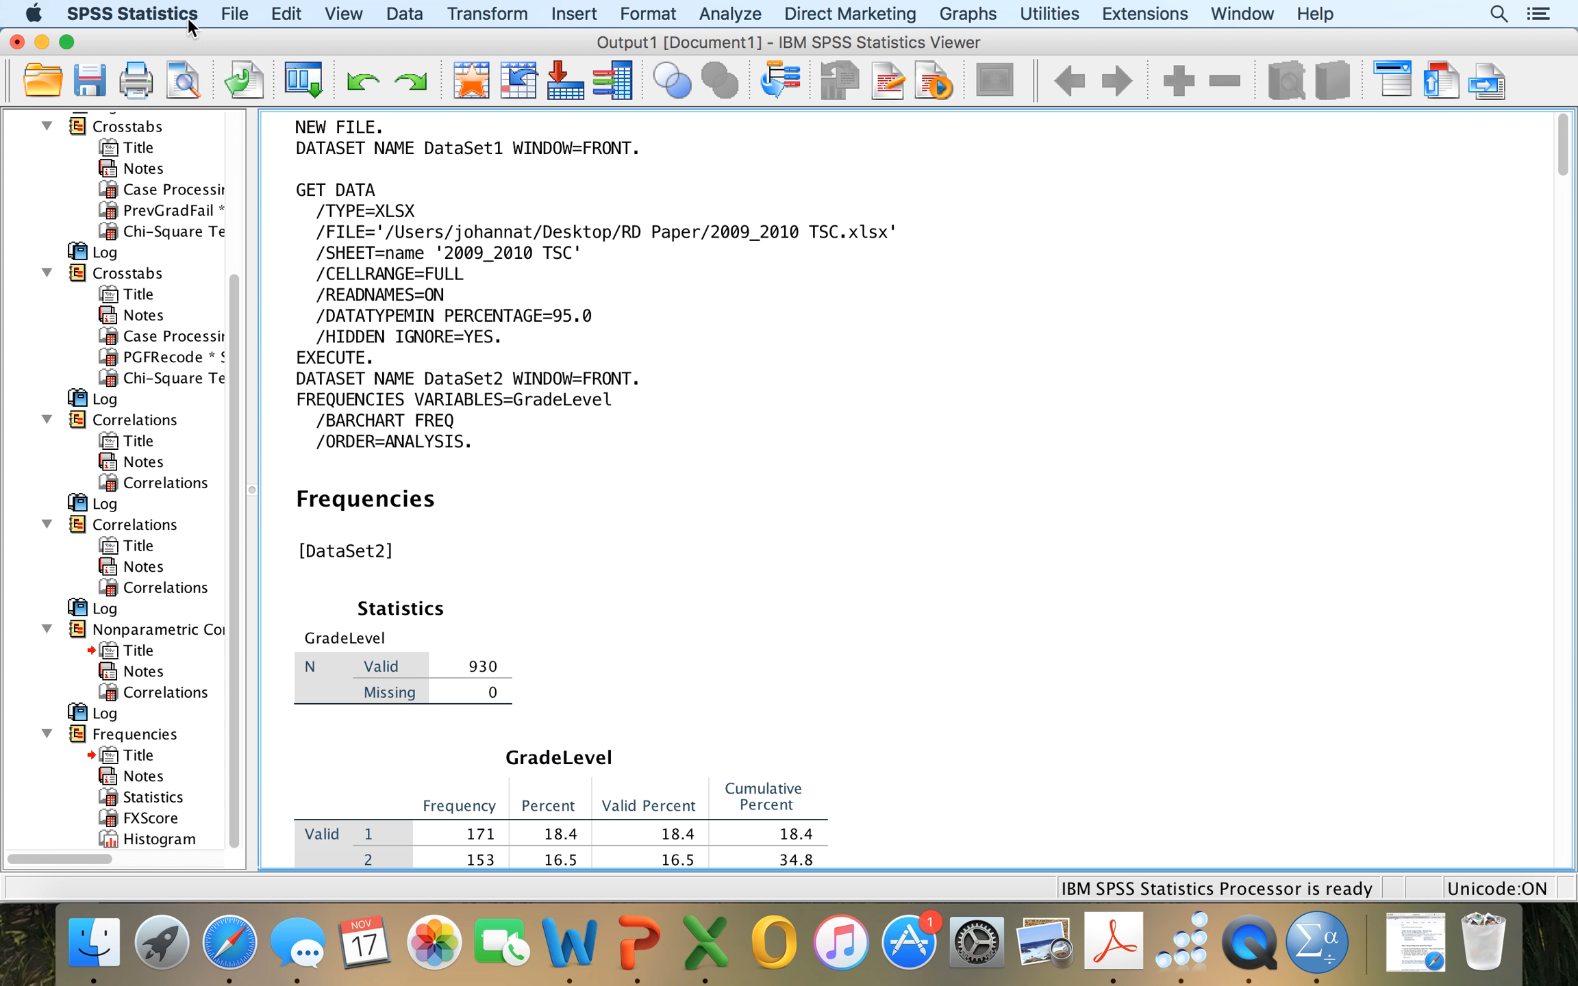
Save the dataset from the data editor as an SPSS Statistics file named For Class in the home folder.
left_click(43, 41)
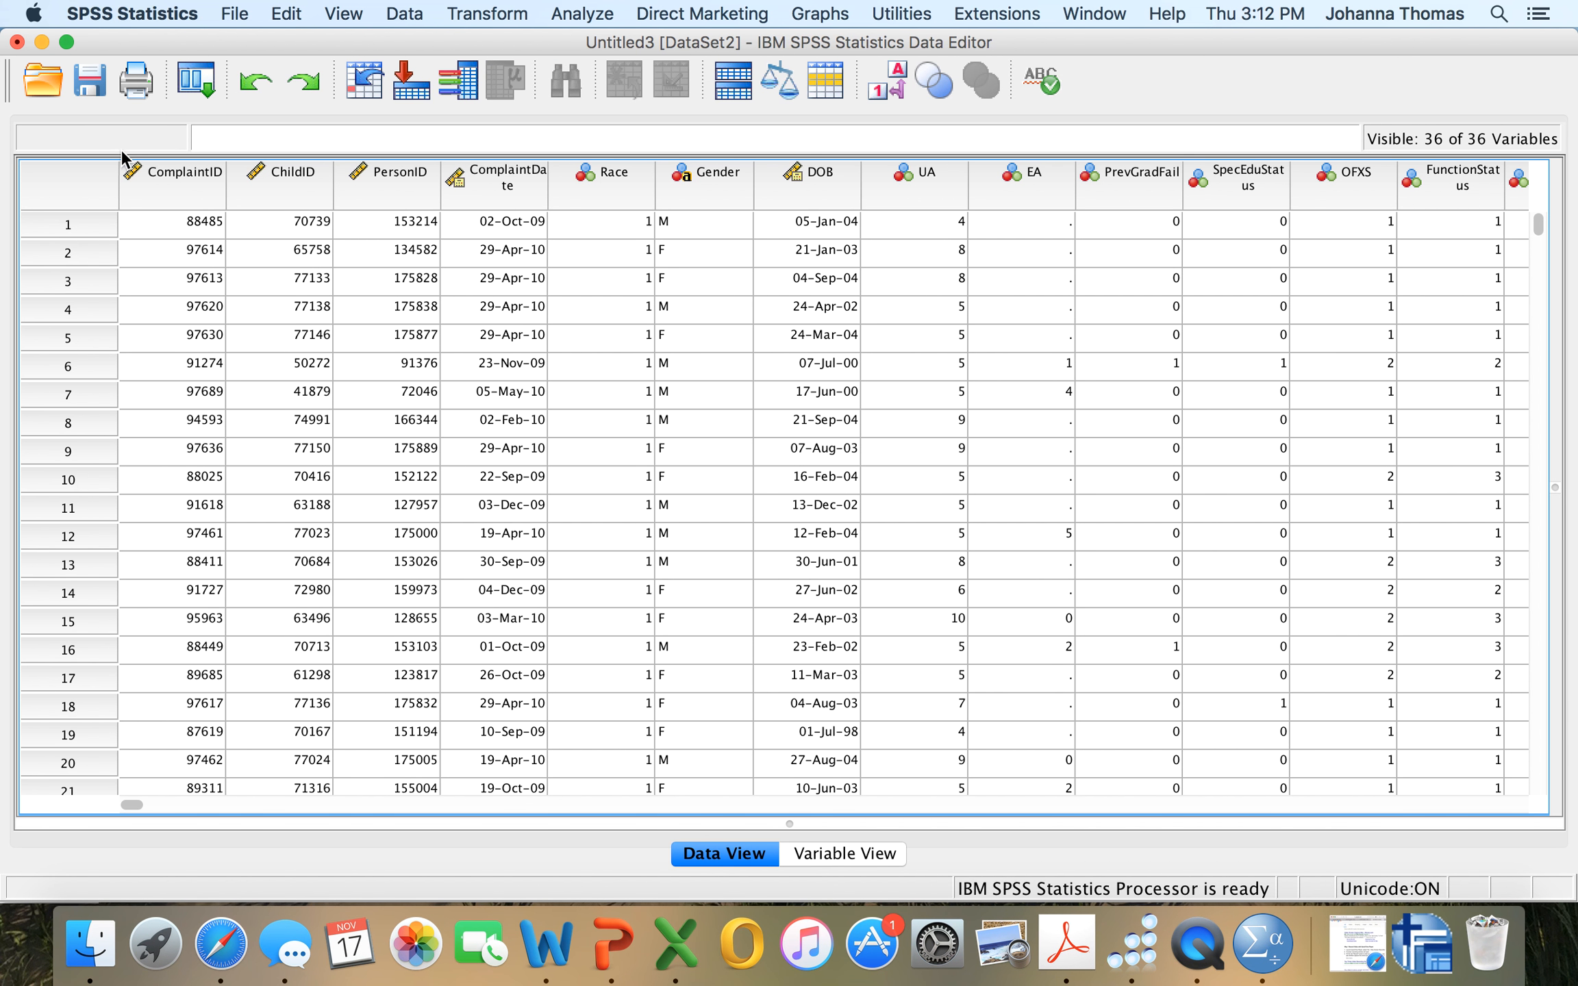
left_click(234, 14)
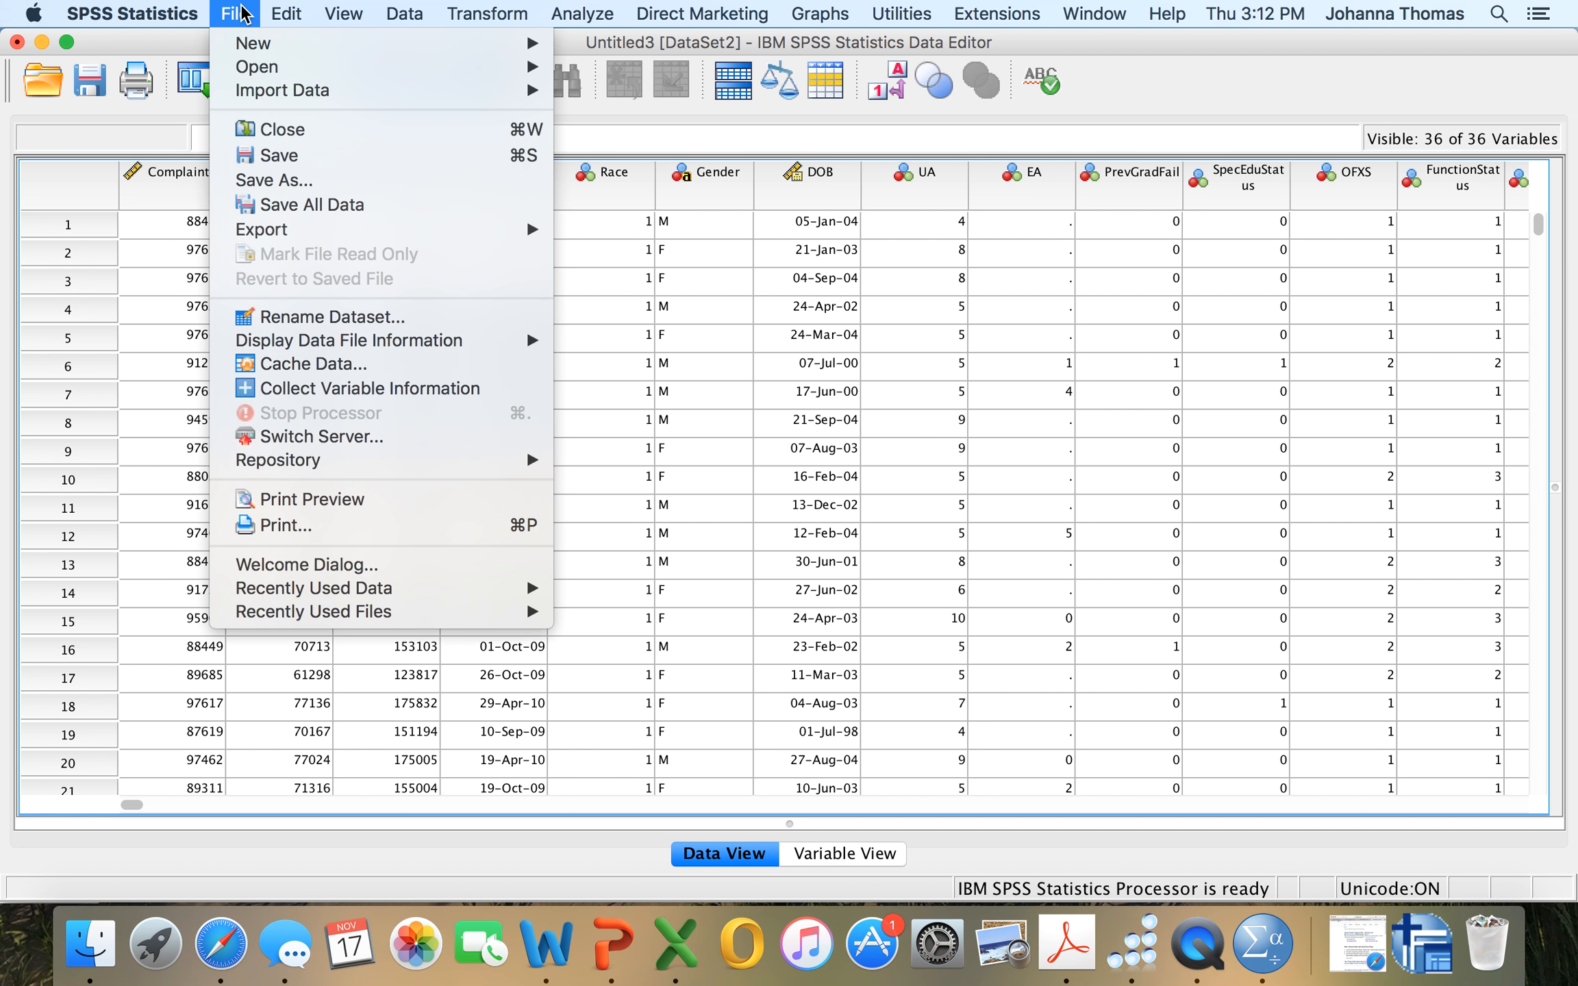
left_click(262, 179)
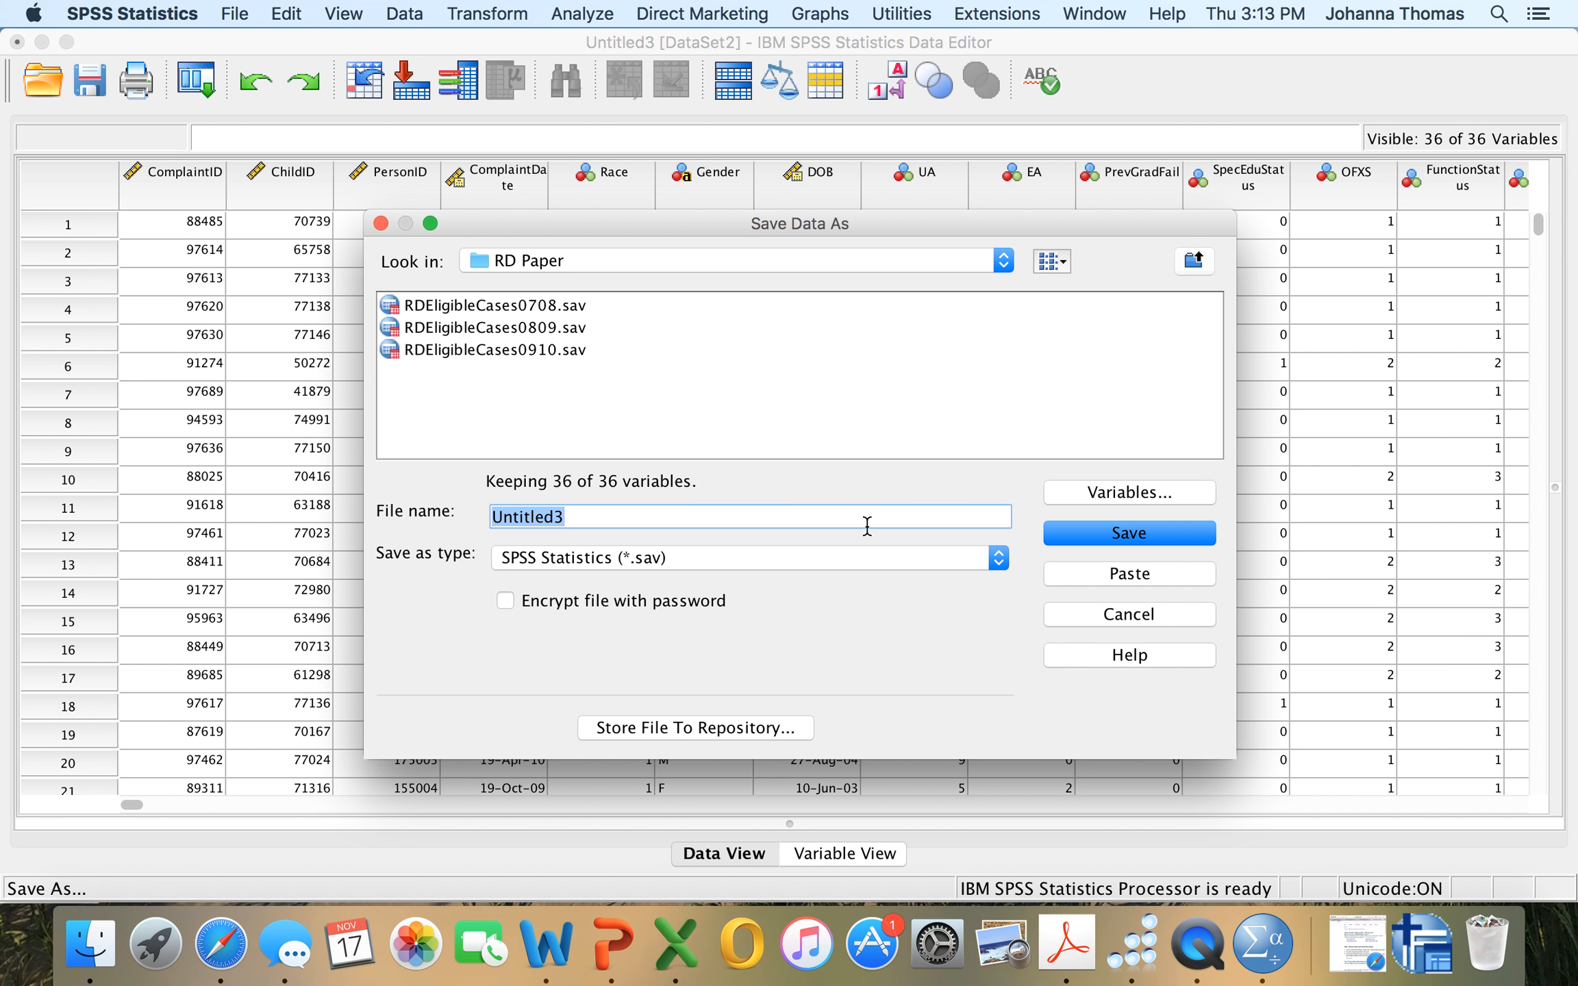
key("BackSpace")
type("For Class")
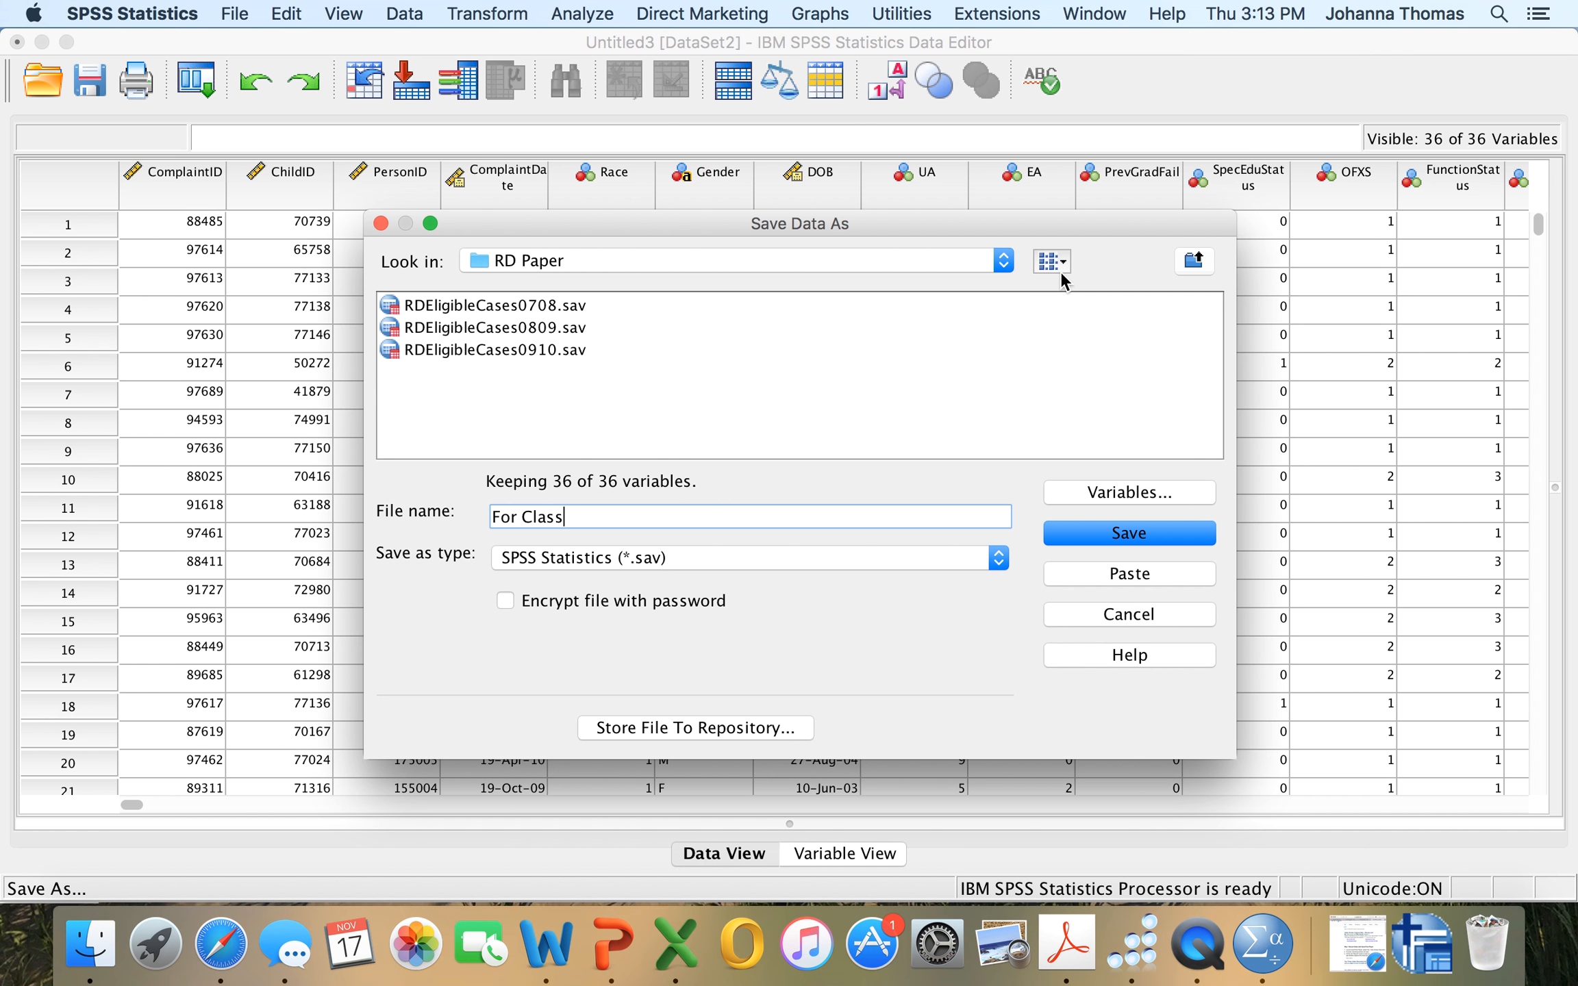
left_click(993, 264)
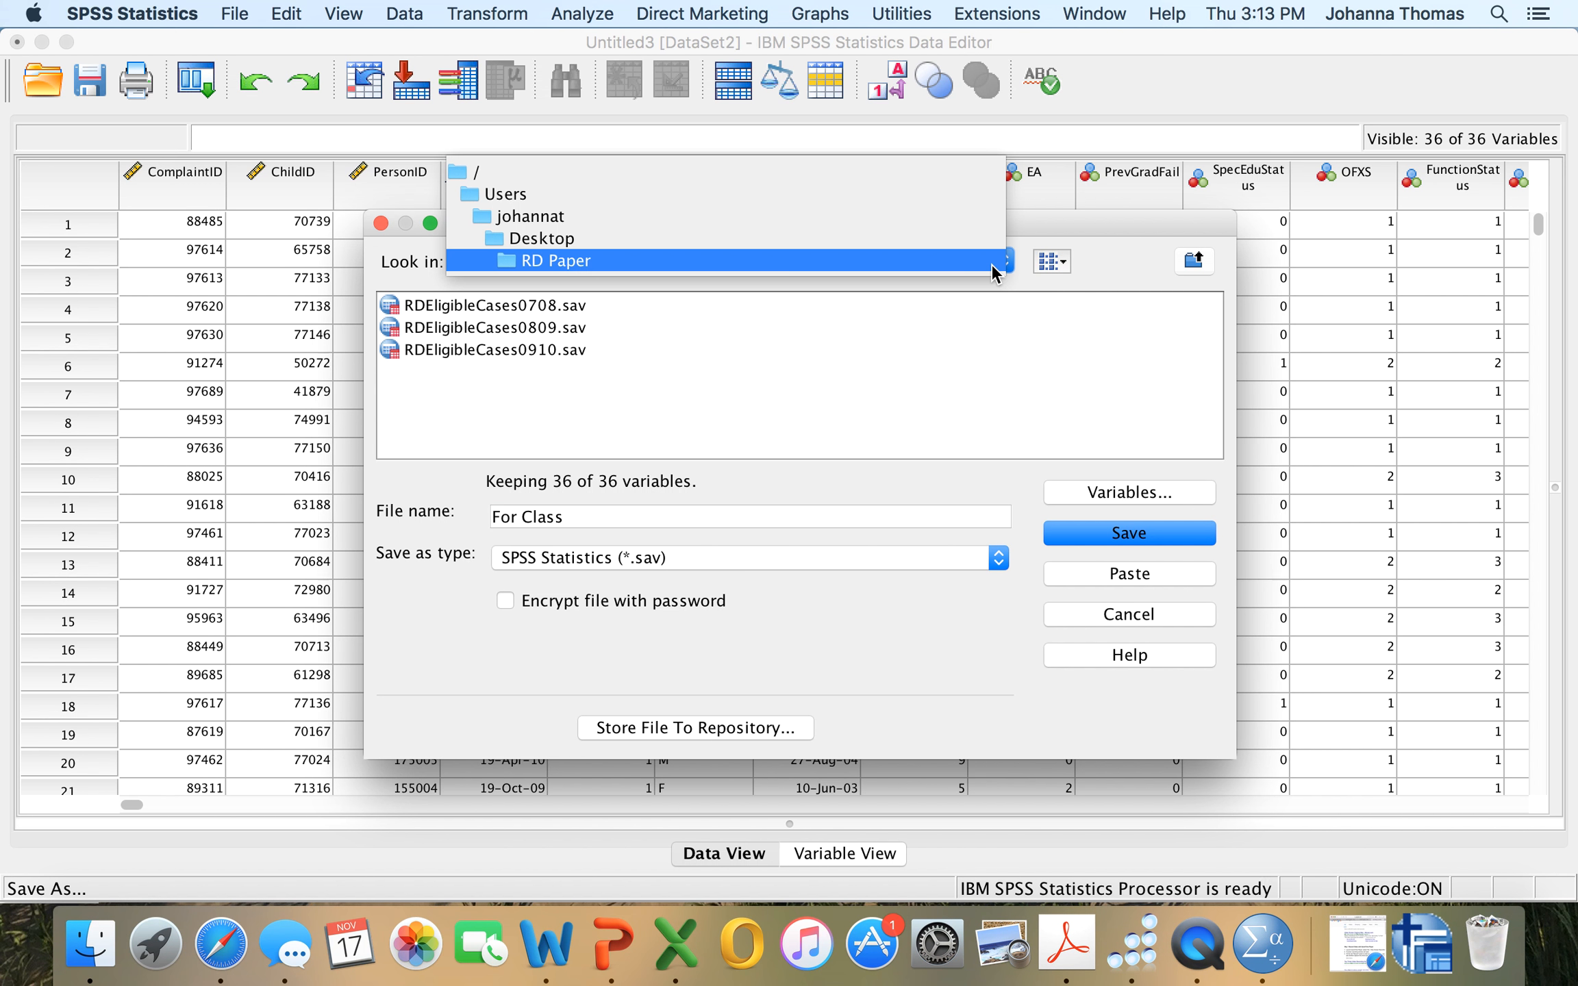
left_click(932, 217)
left_click(449, 308)
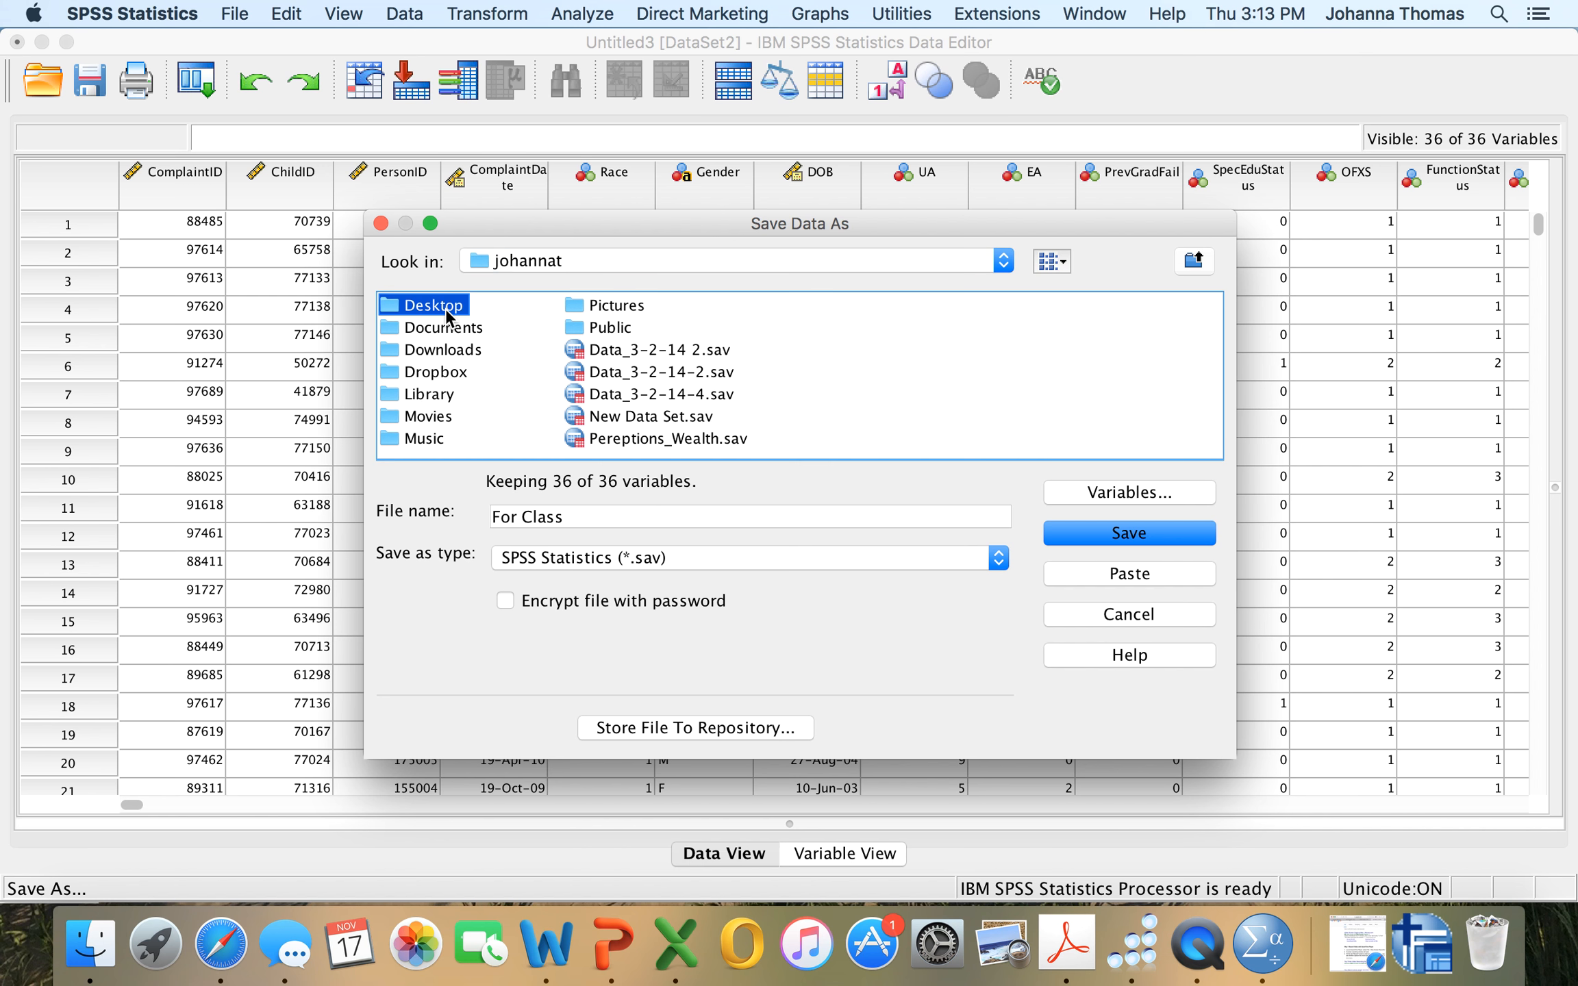
left_click(900, 394)
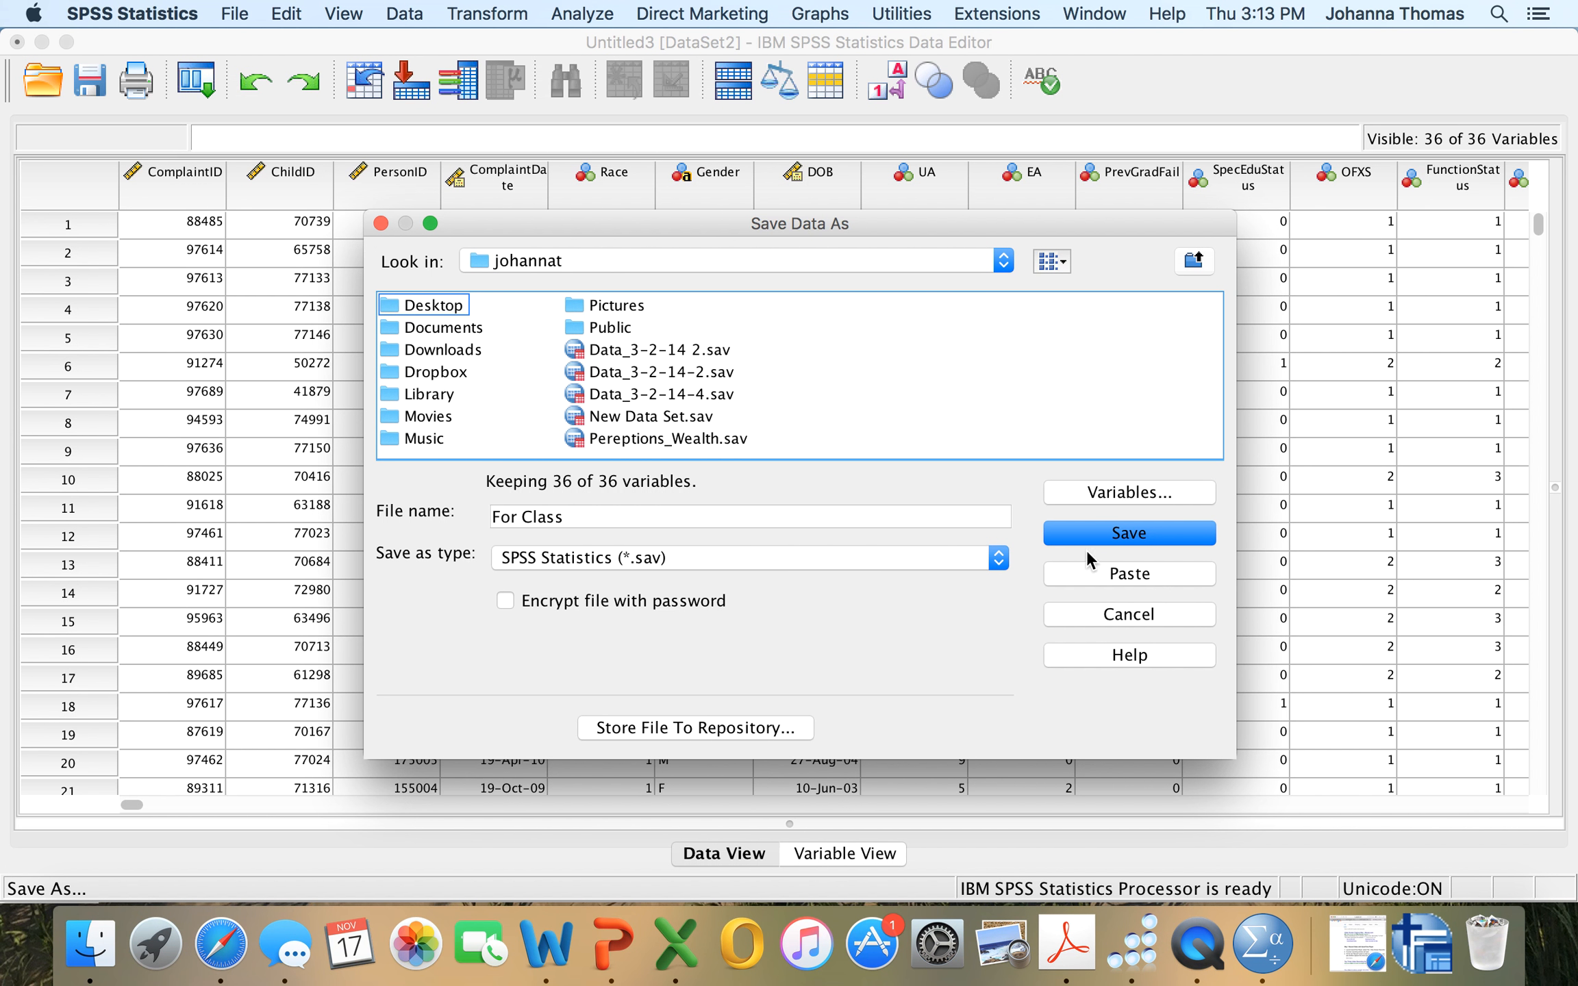
left_click(1106, 534)
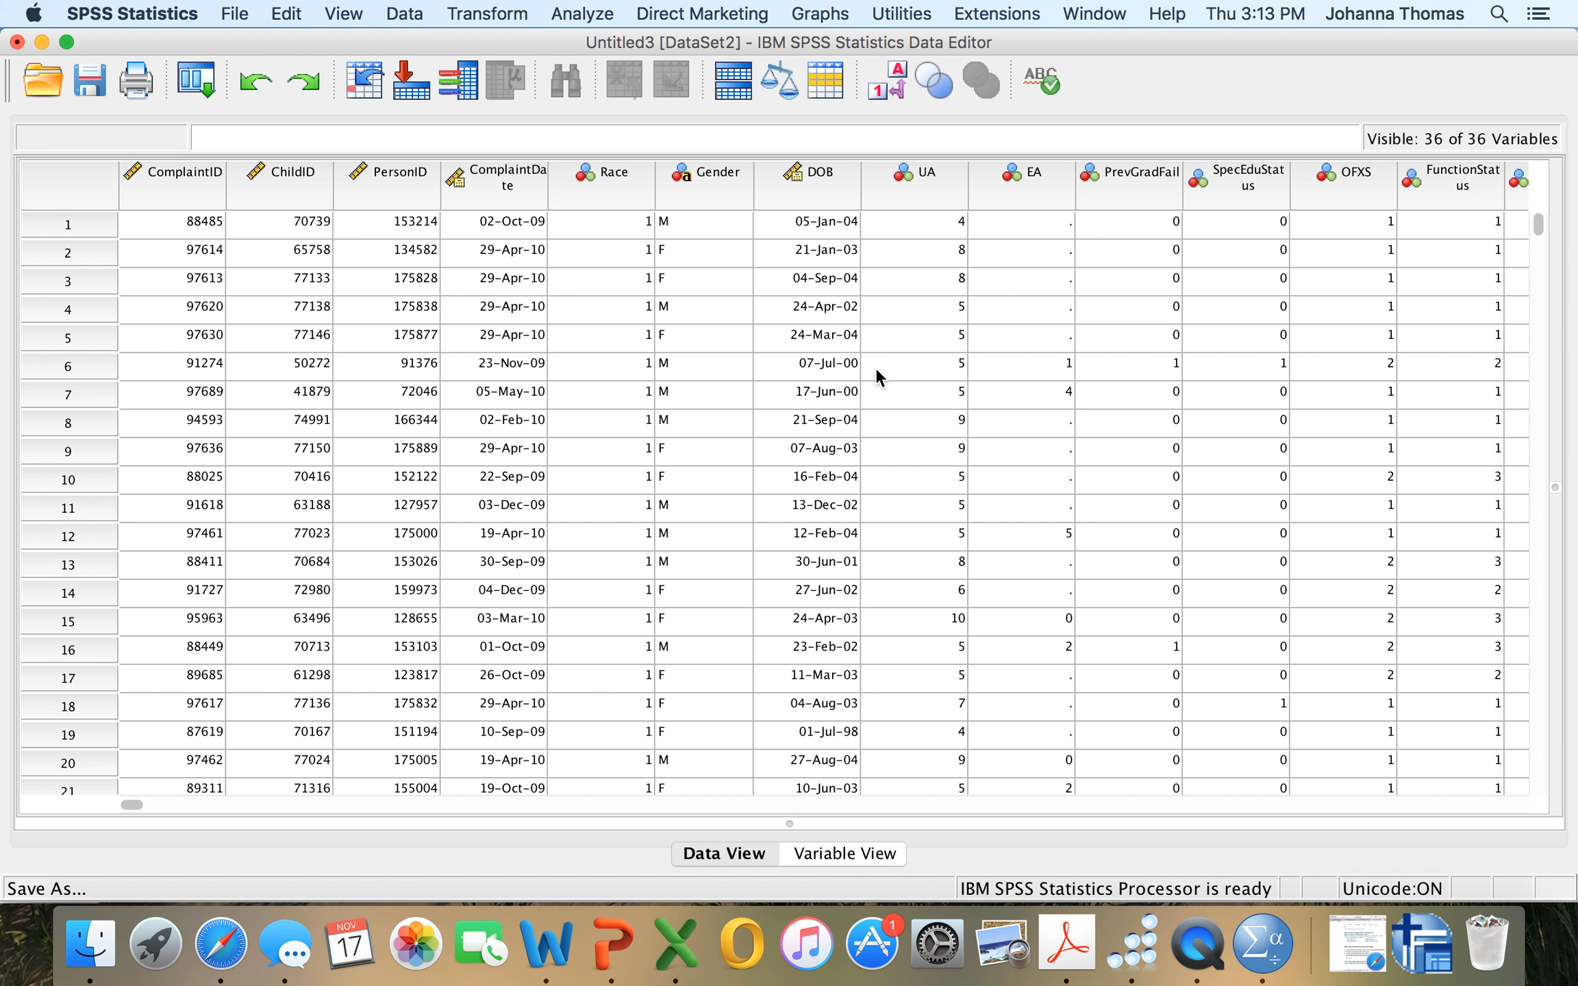
Return to the output viewer and save the output as a viewer file named Output for class dataset version 1.
left_click(1424, 954)
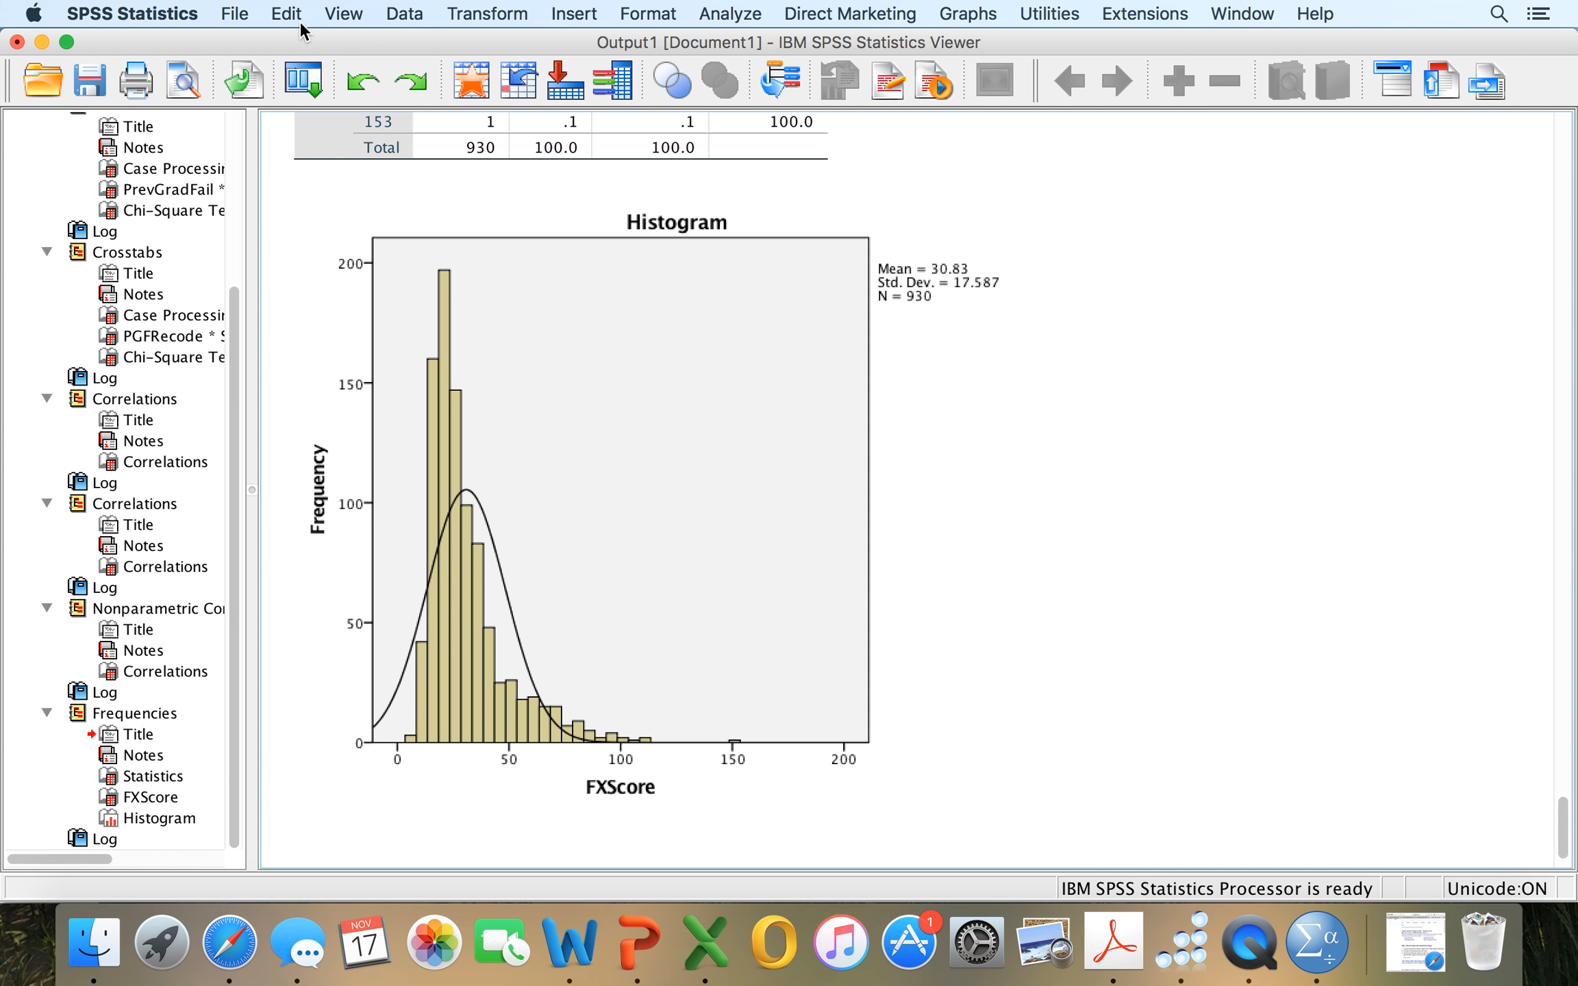
left_click(234, 15)
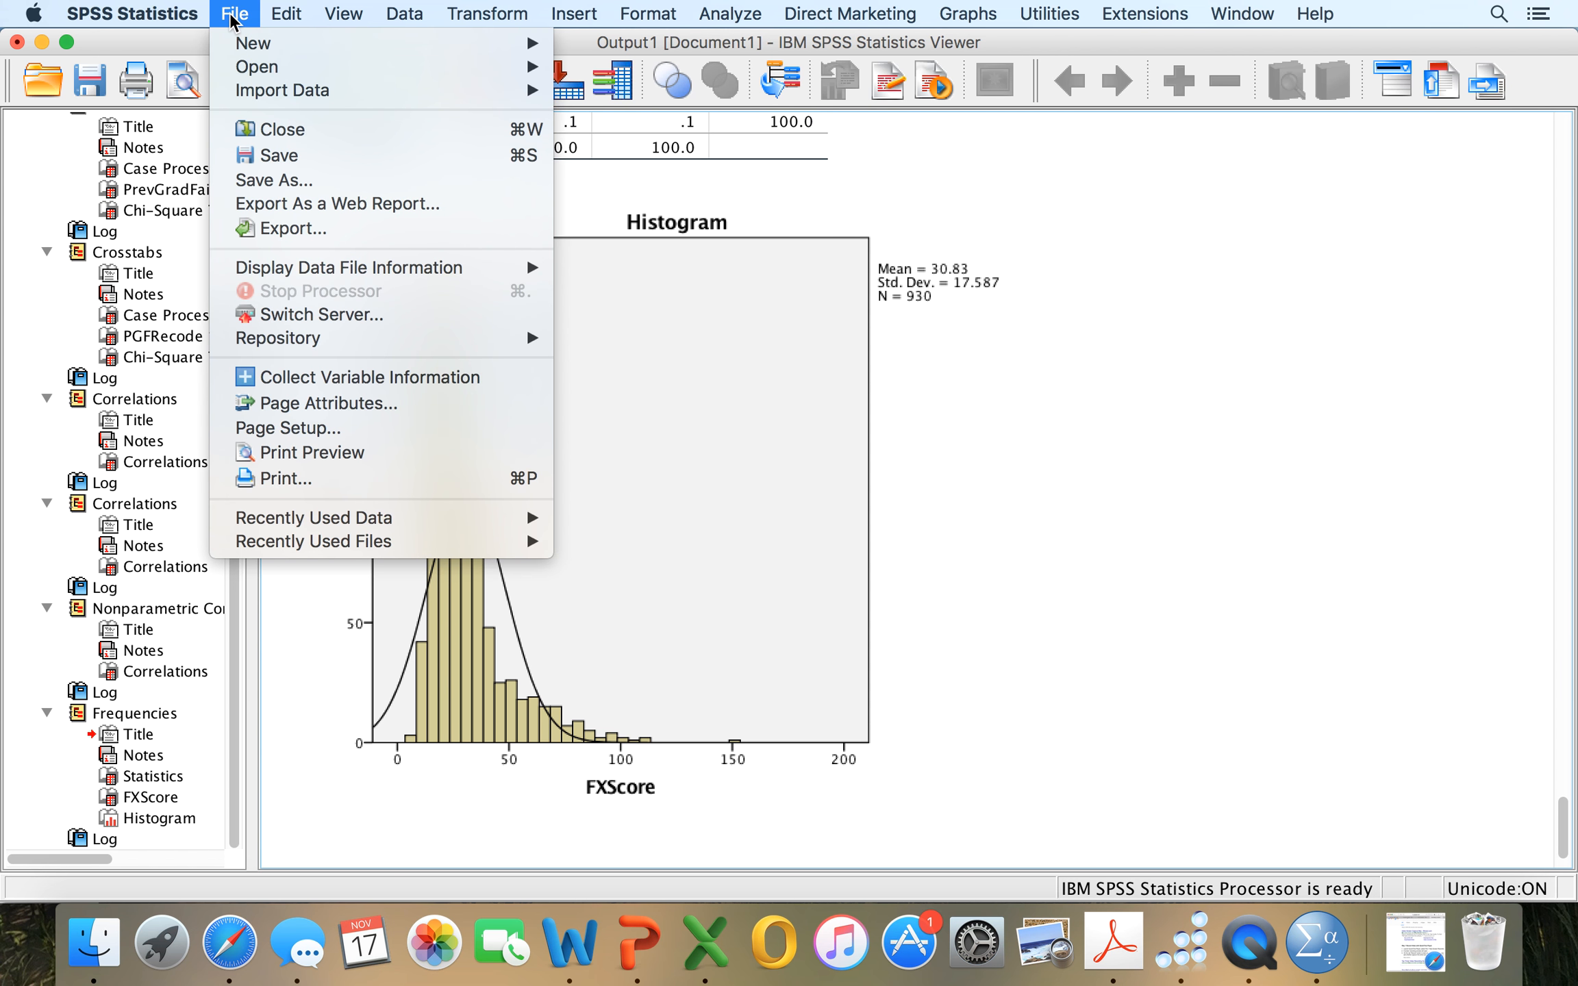
left_click(272, 159)
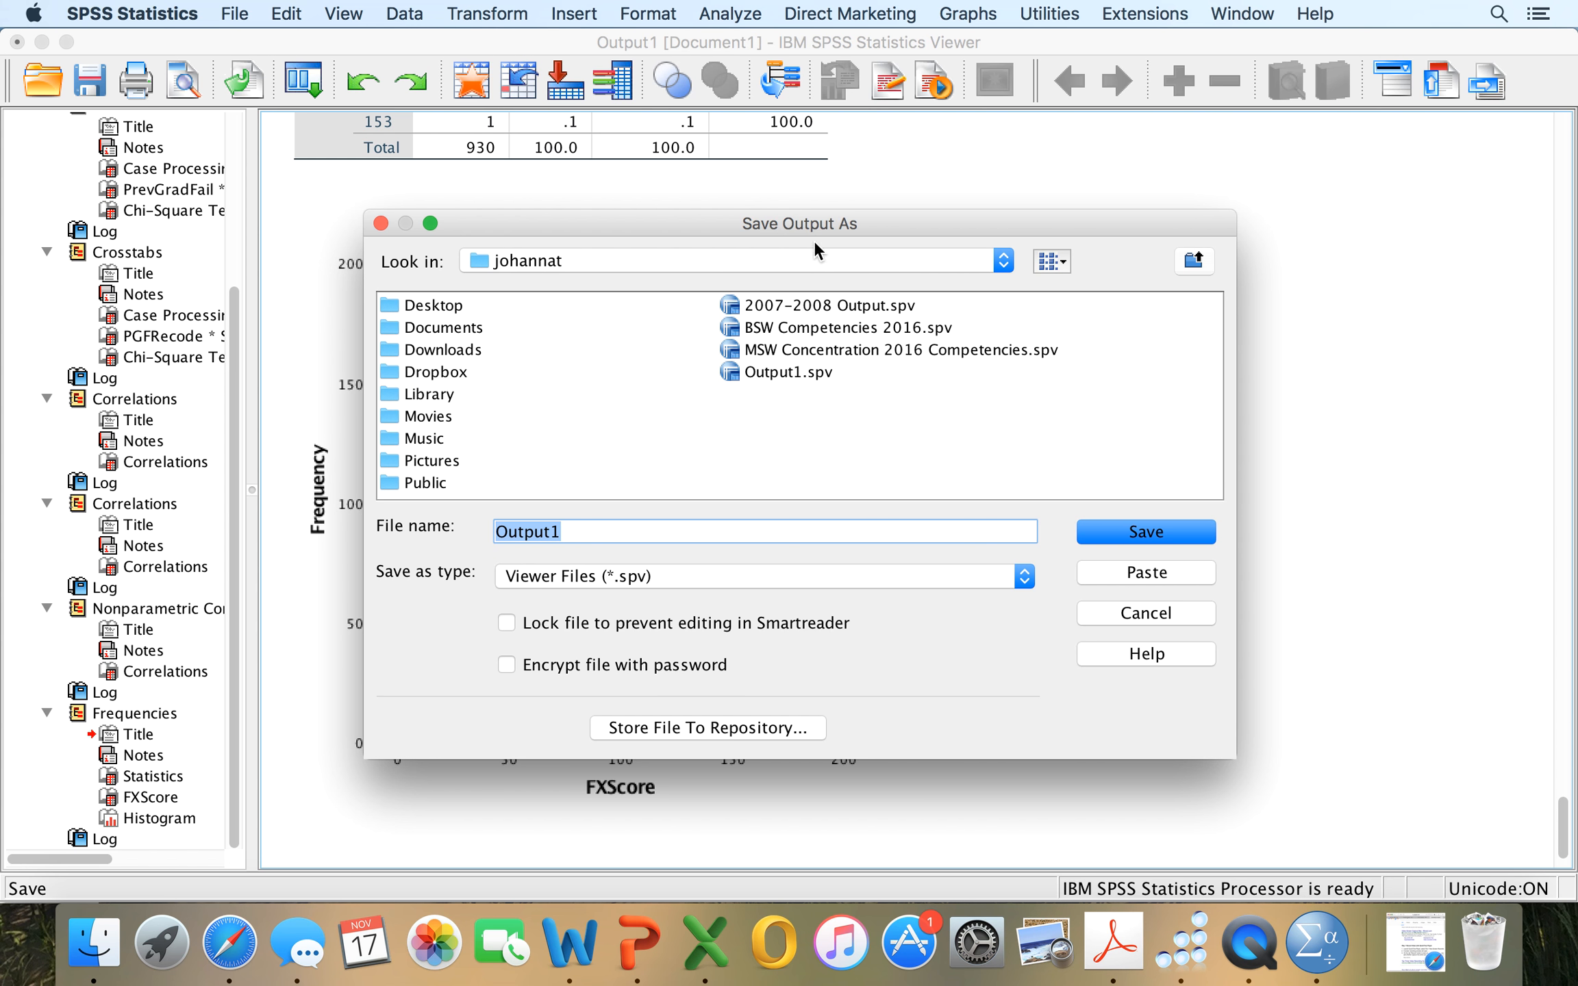
left_click(615, 540)
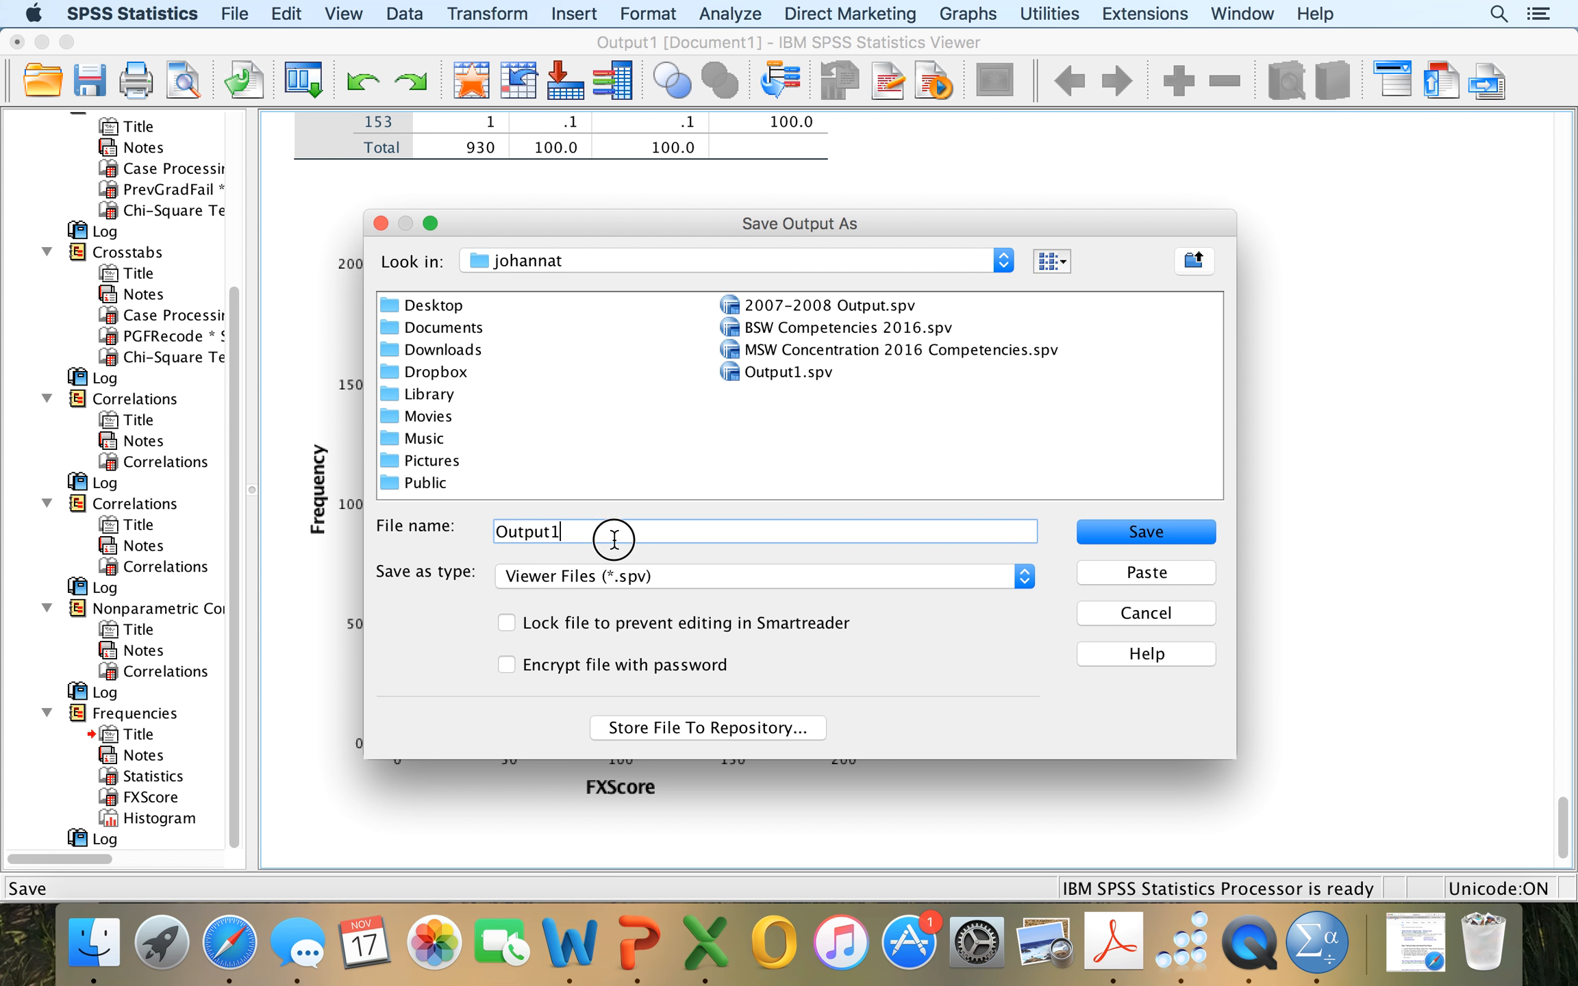
key("BackSpace")
type("for class dataset ver")
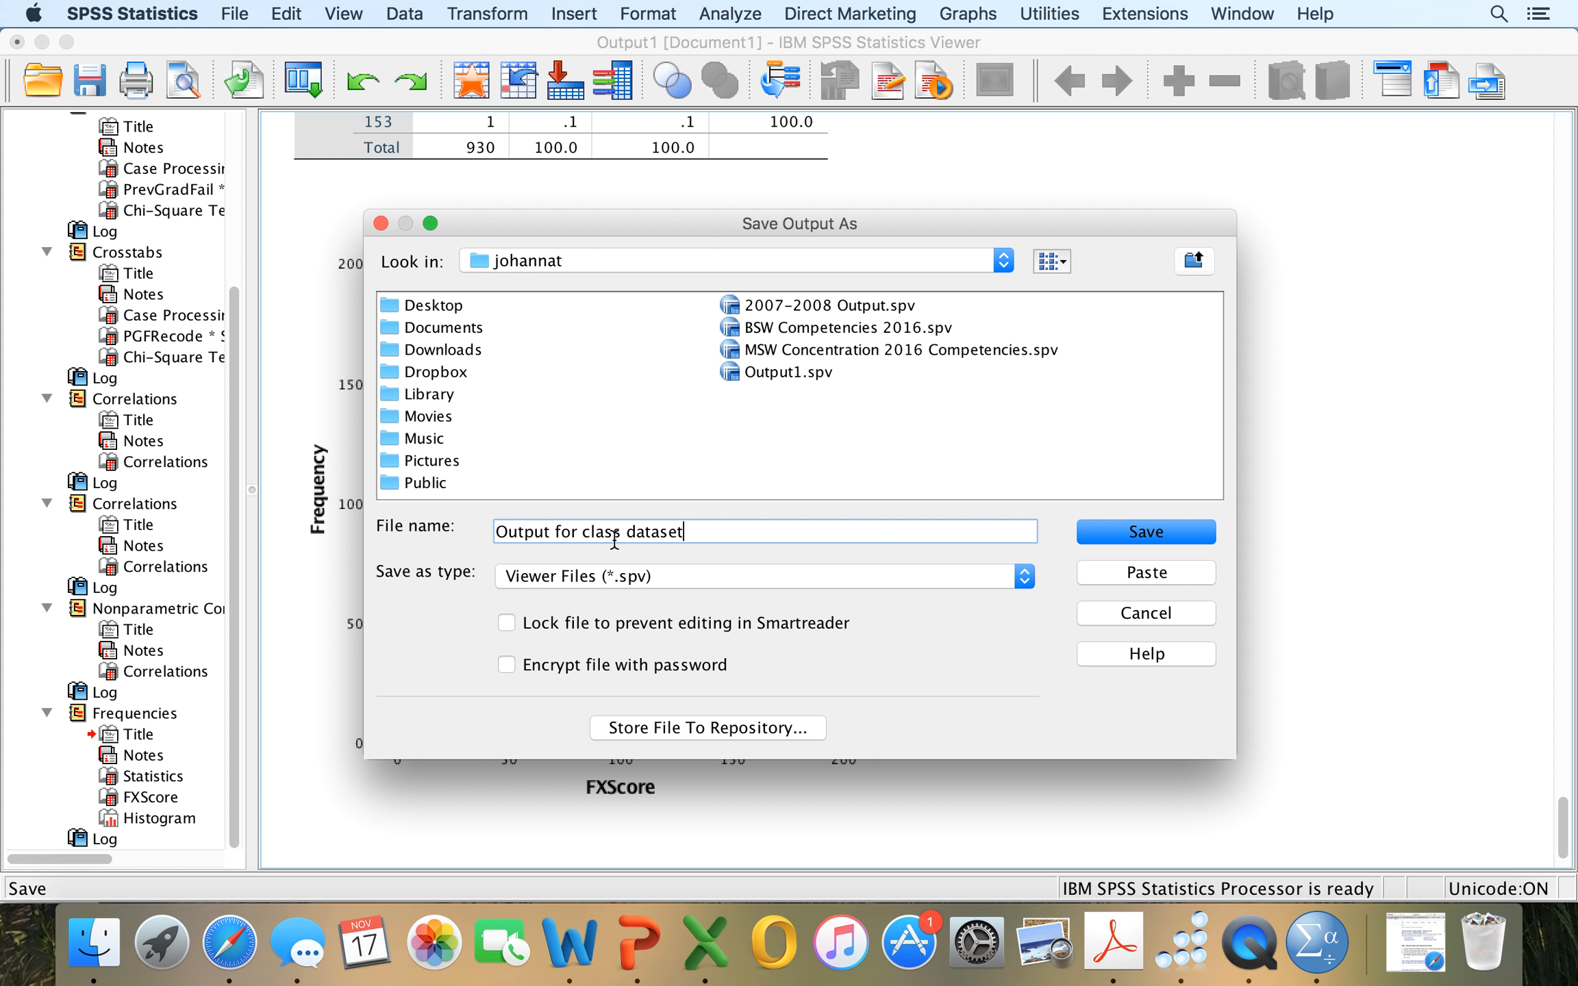
type("1")
left_click(1119, 533)
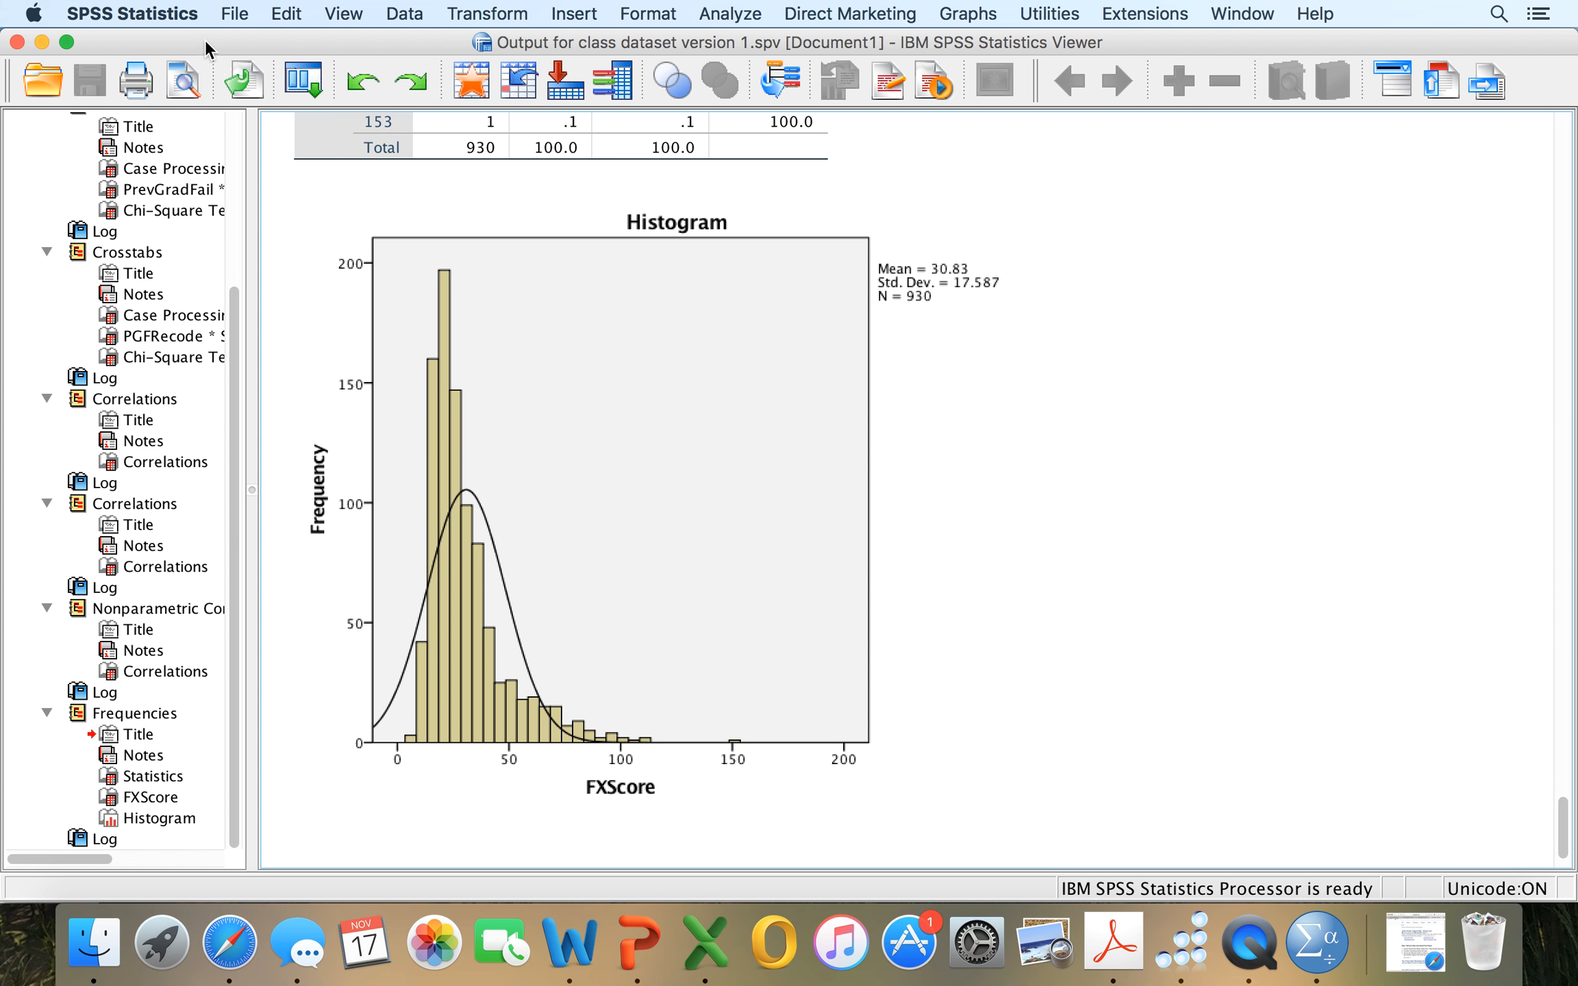
Examine the settings for exporting all output as a Word/RTF document and choosing its save location, and close them without exporting.
left_click(246, 13)
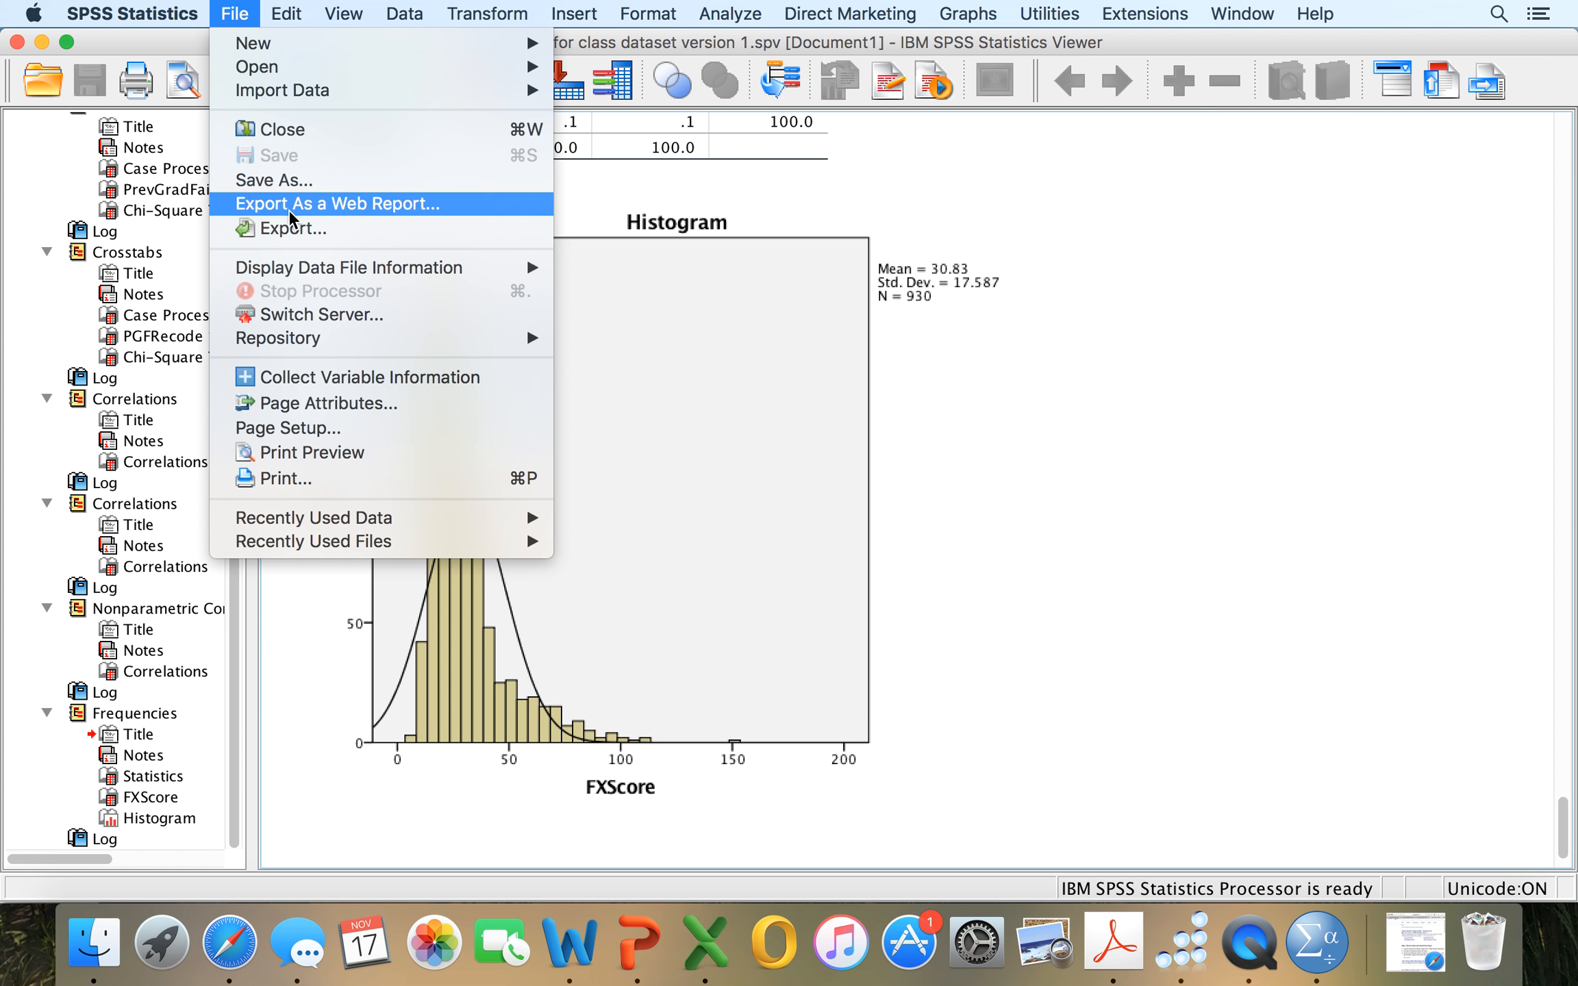
left_click(293, 232)
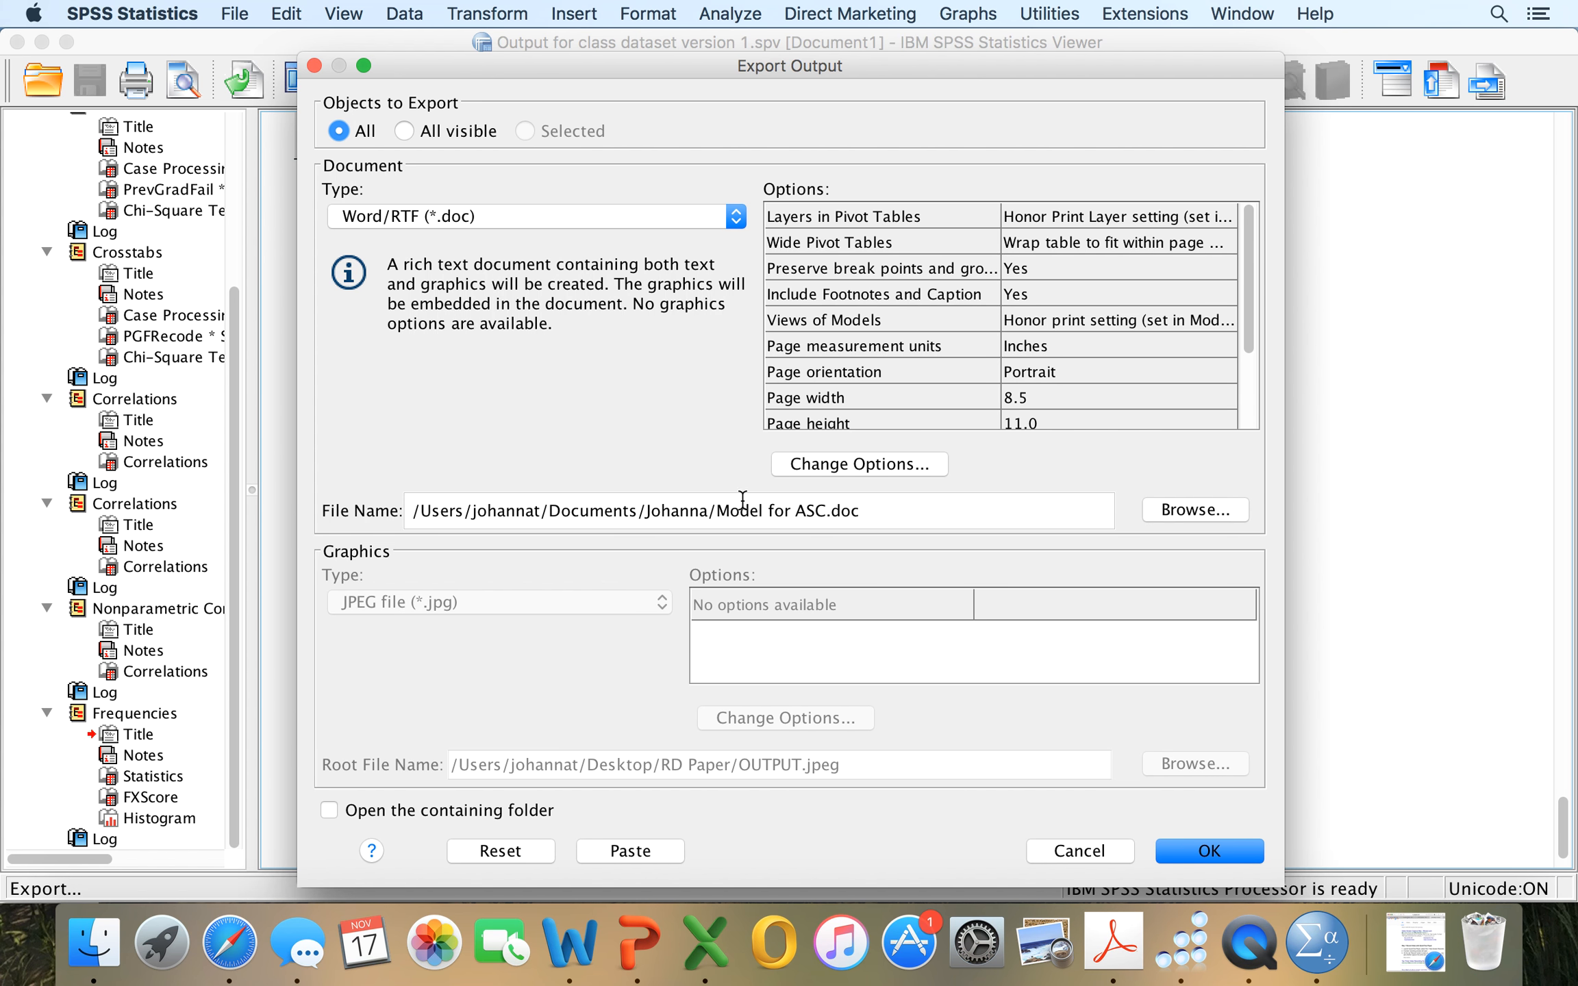
left_click(1175, 515)
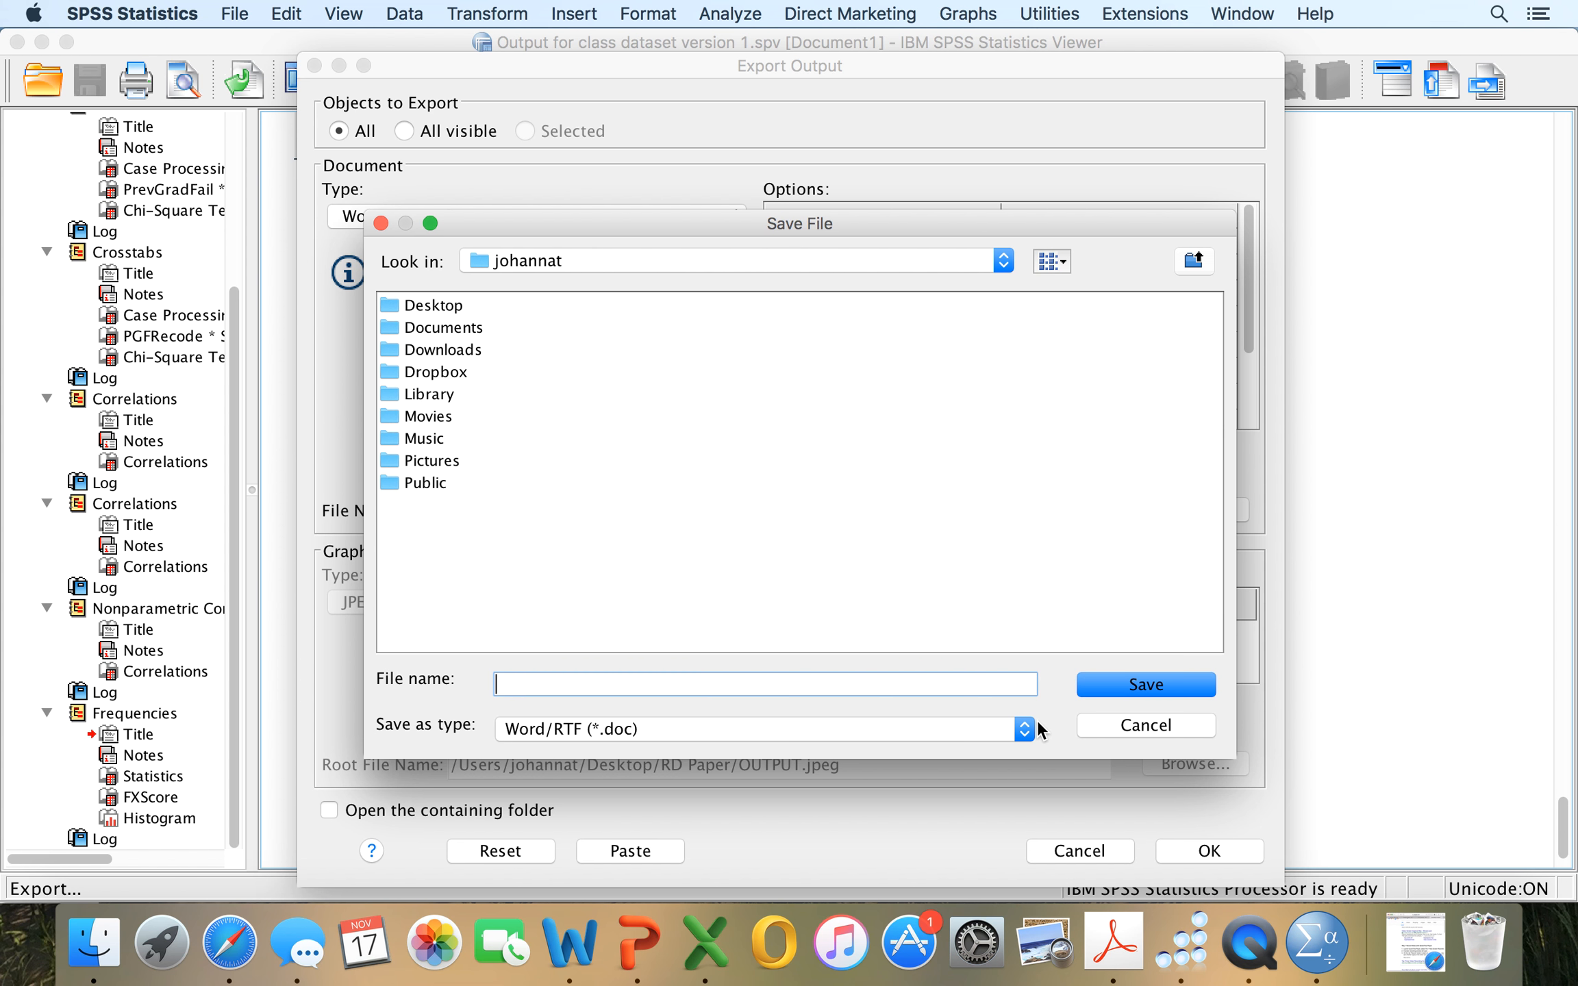
left_click(1093, 727)
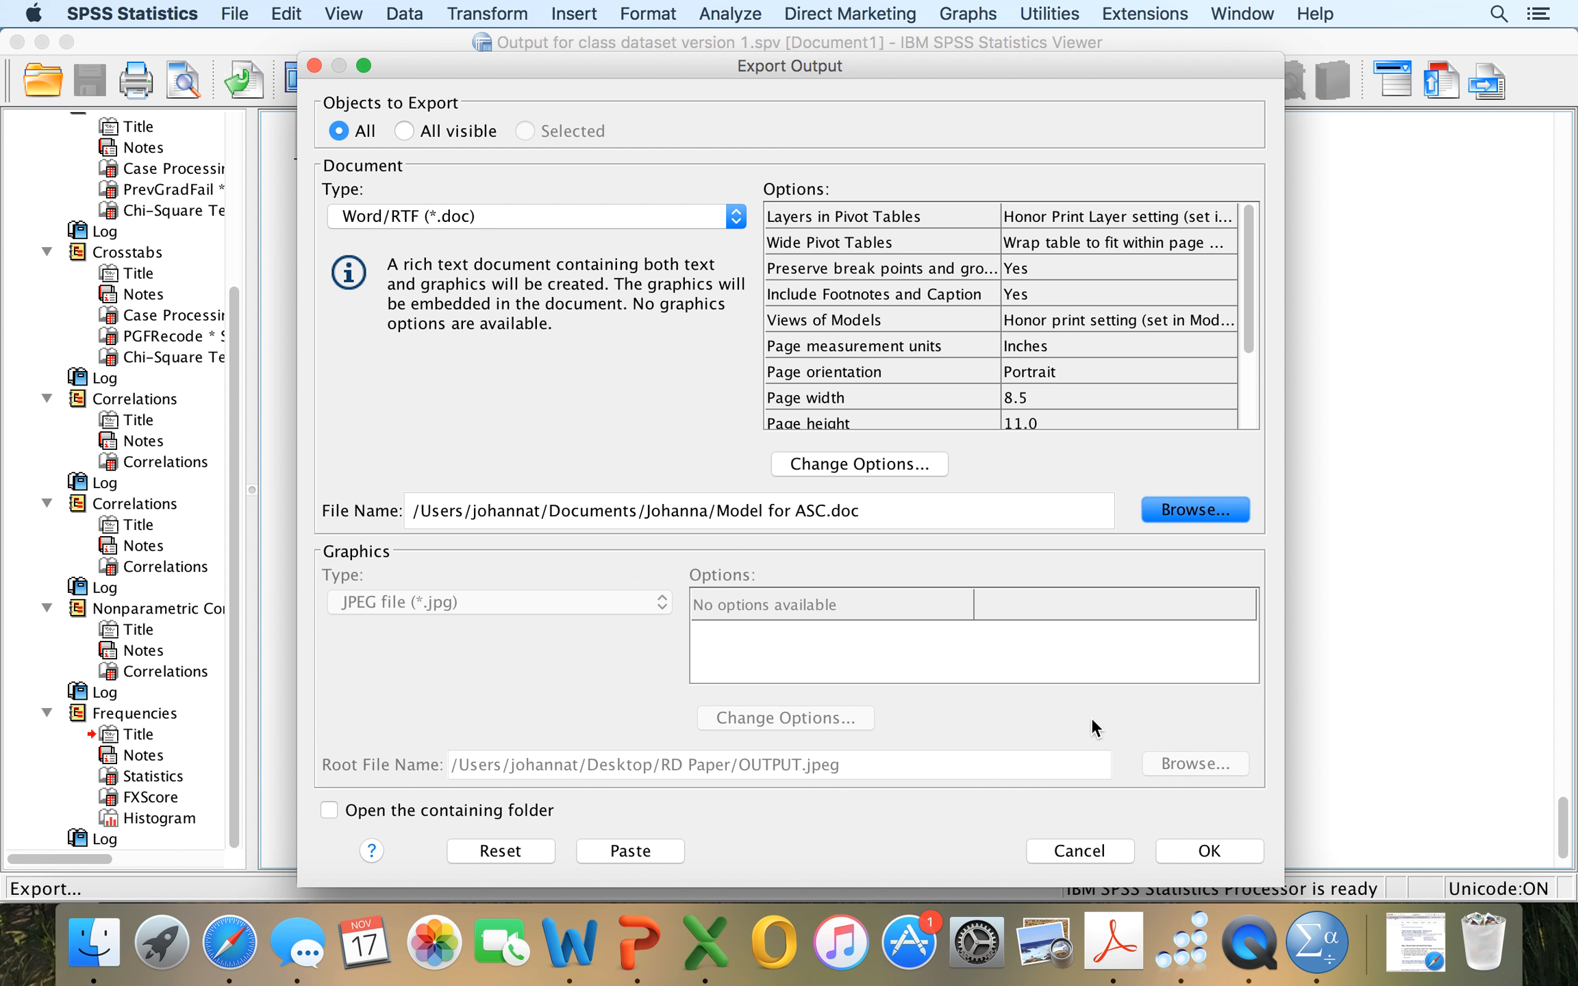
left_click(314, 65)
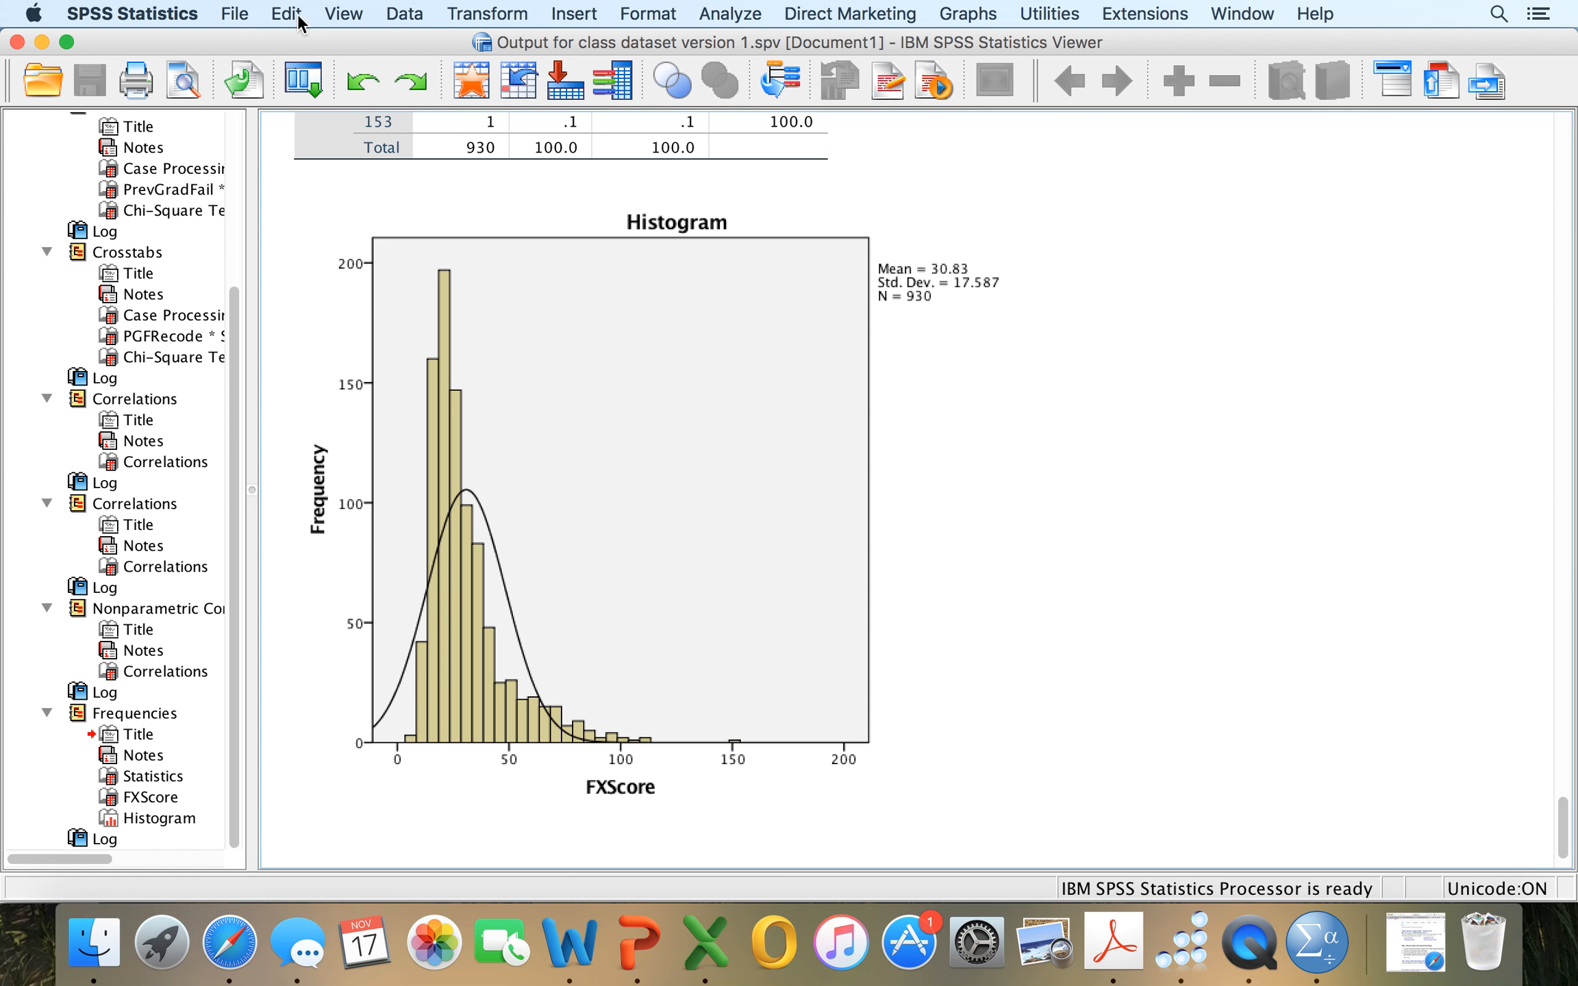
Minimize the output viewer and the data editor windows.
left_click(41, 42)
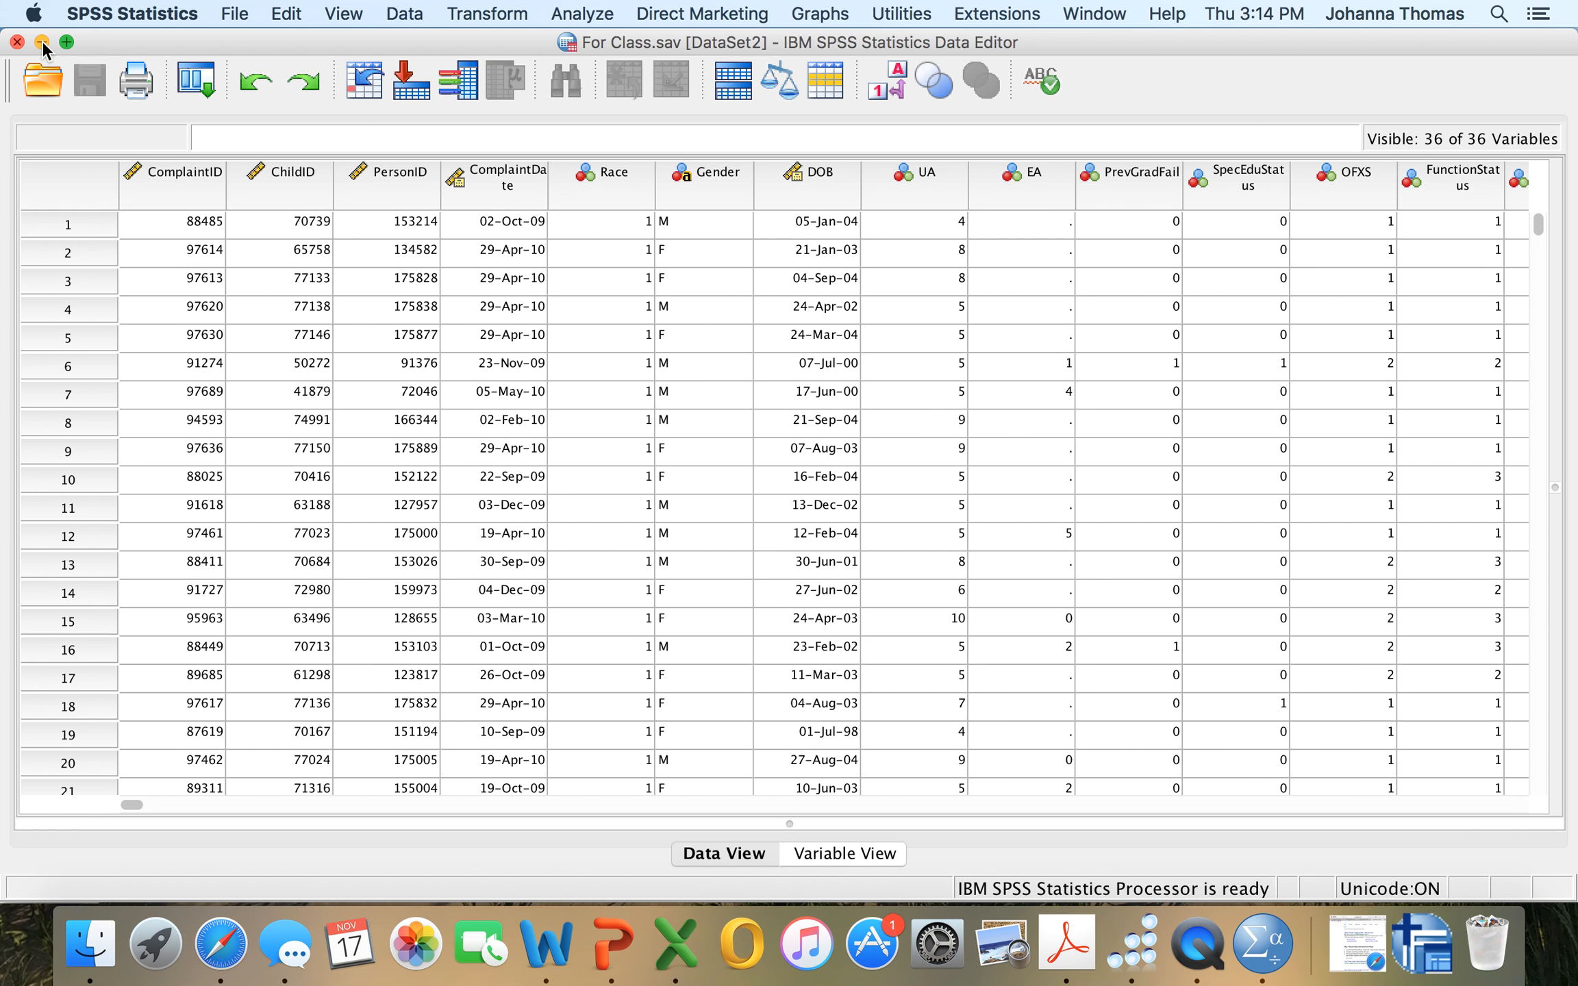
left_click(42, 42)
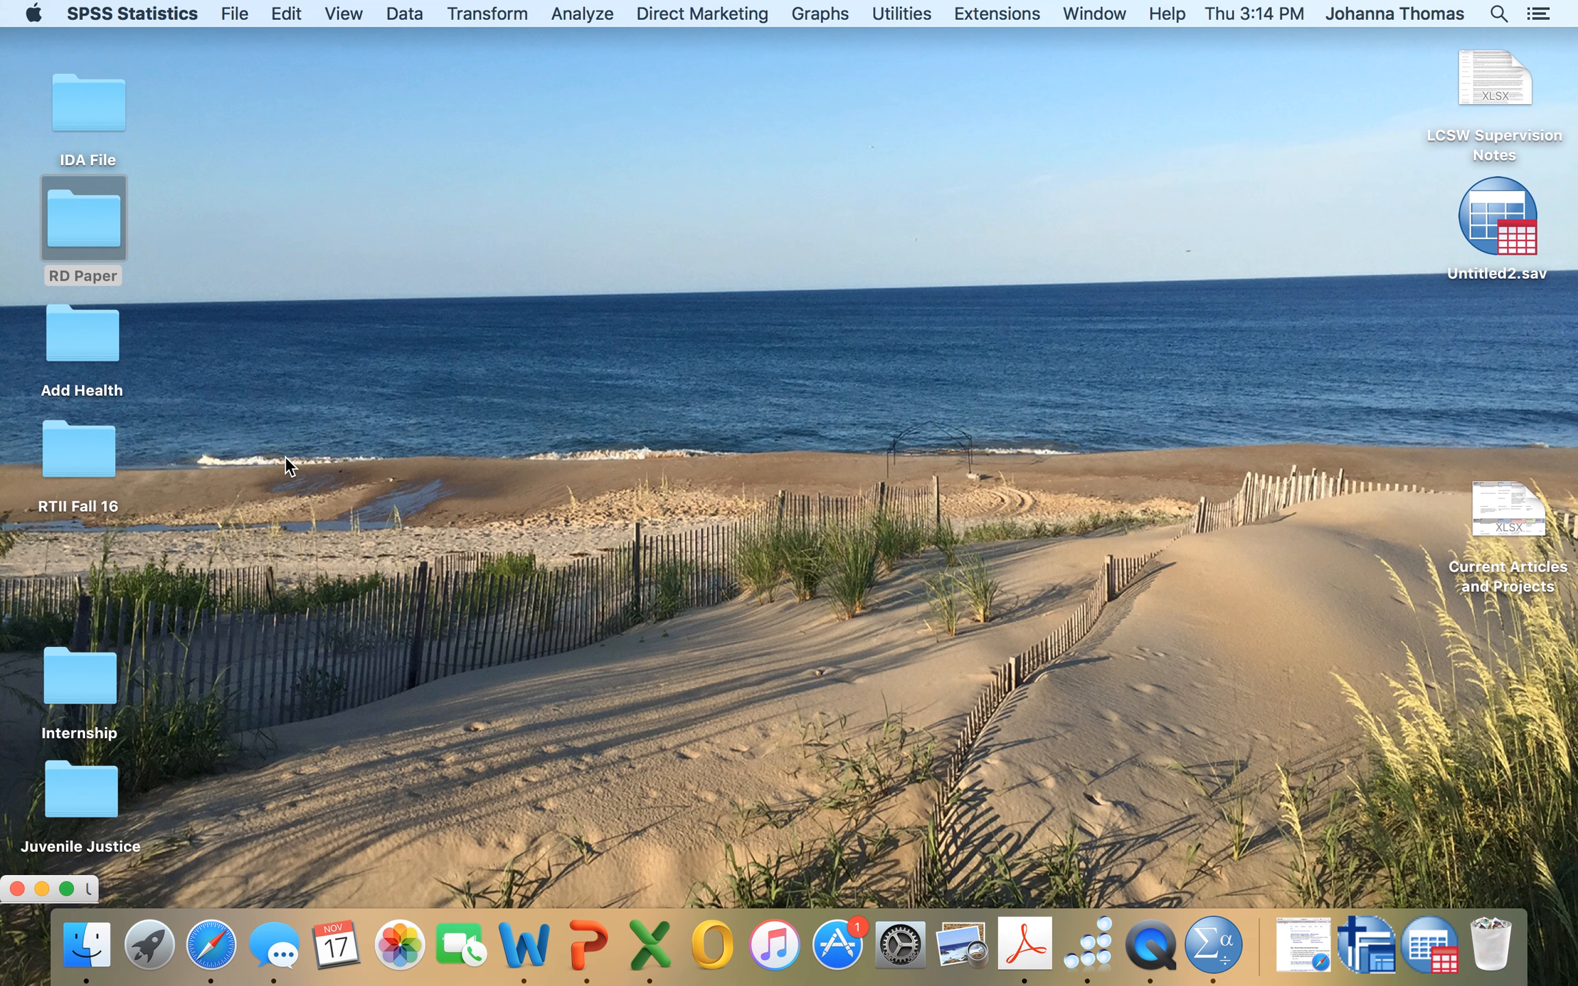
left_click(1149, 954)
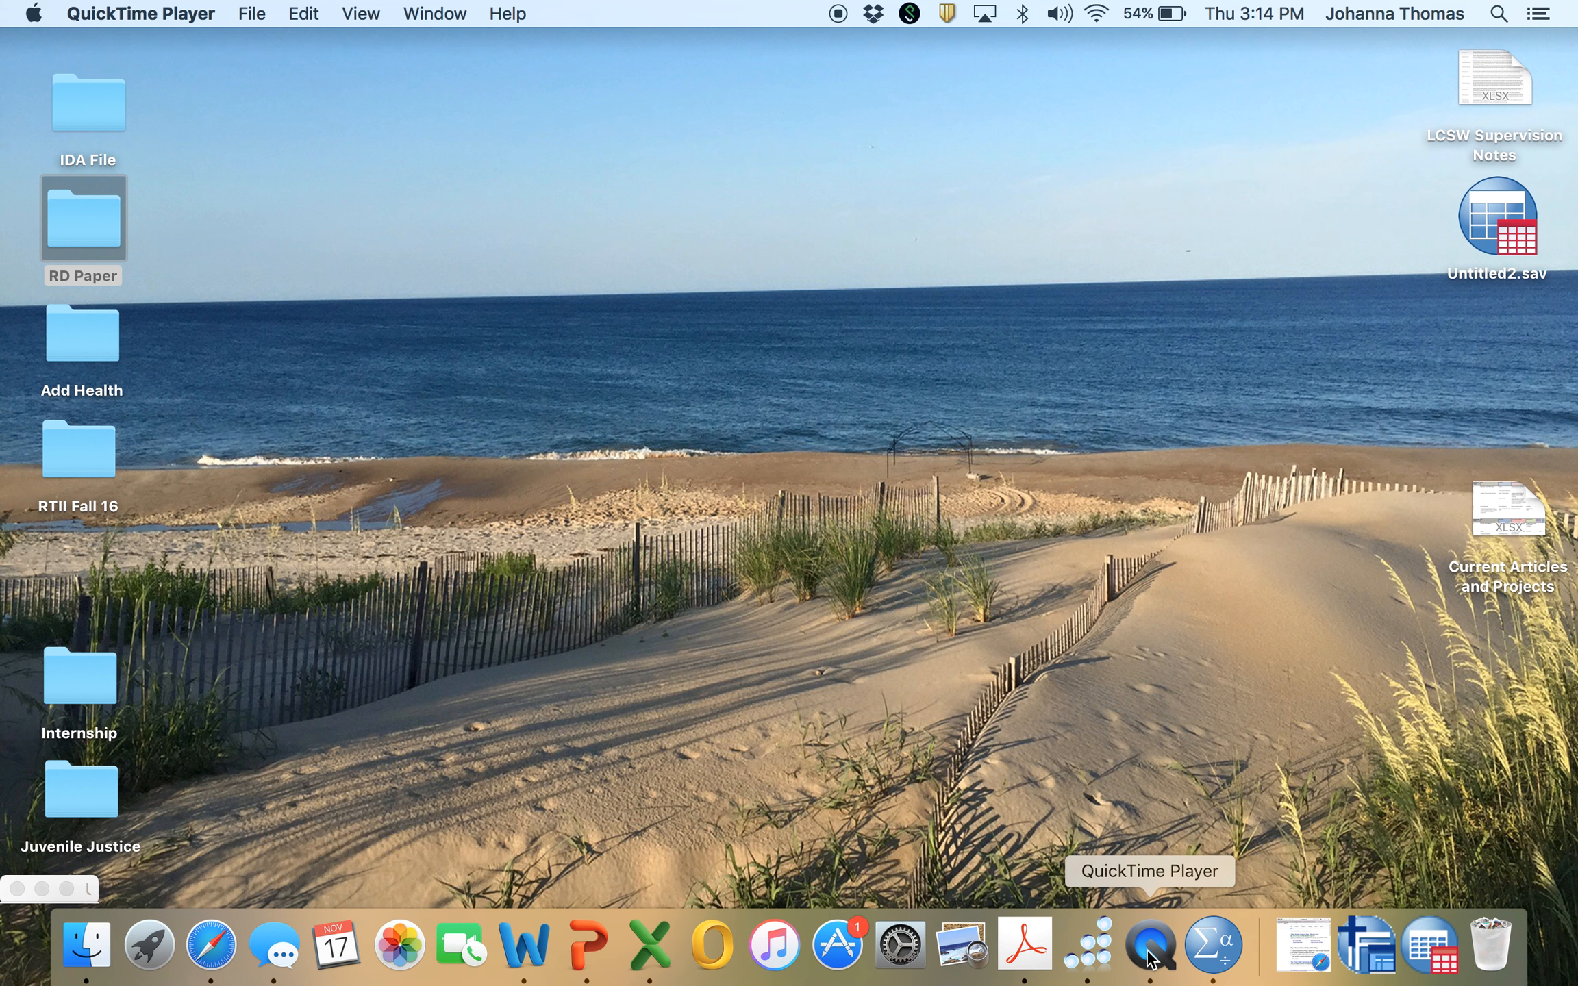
right_click(1149, 956)
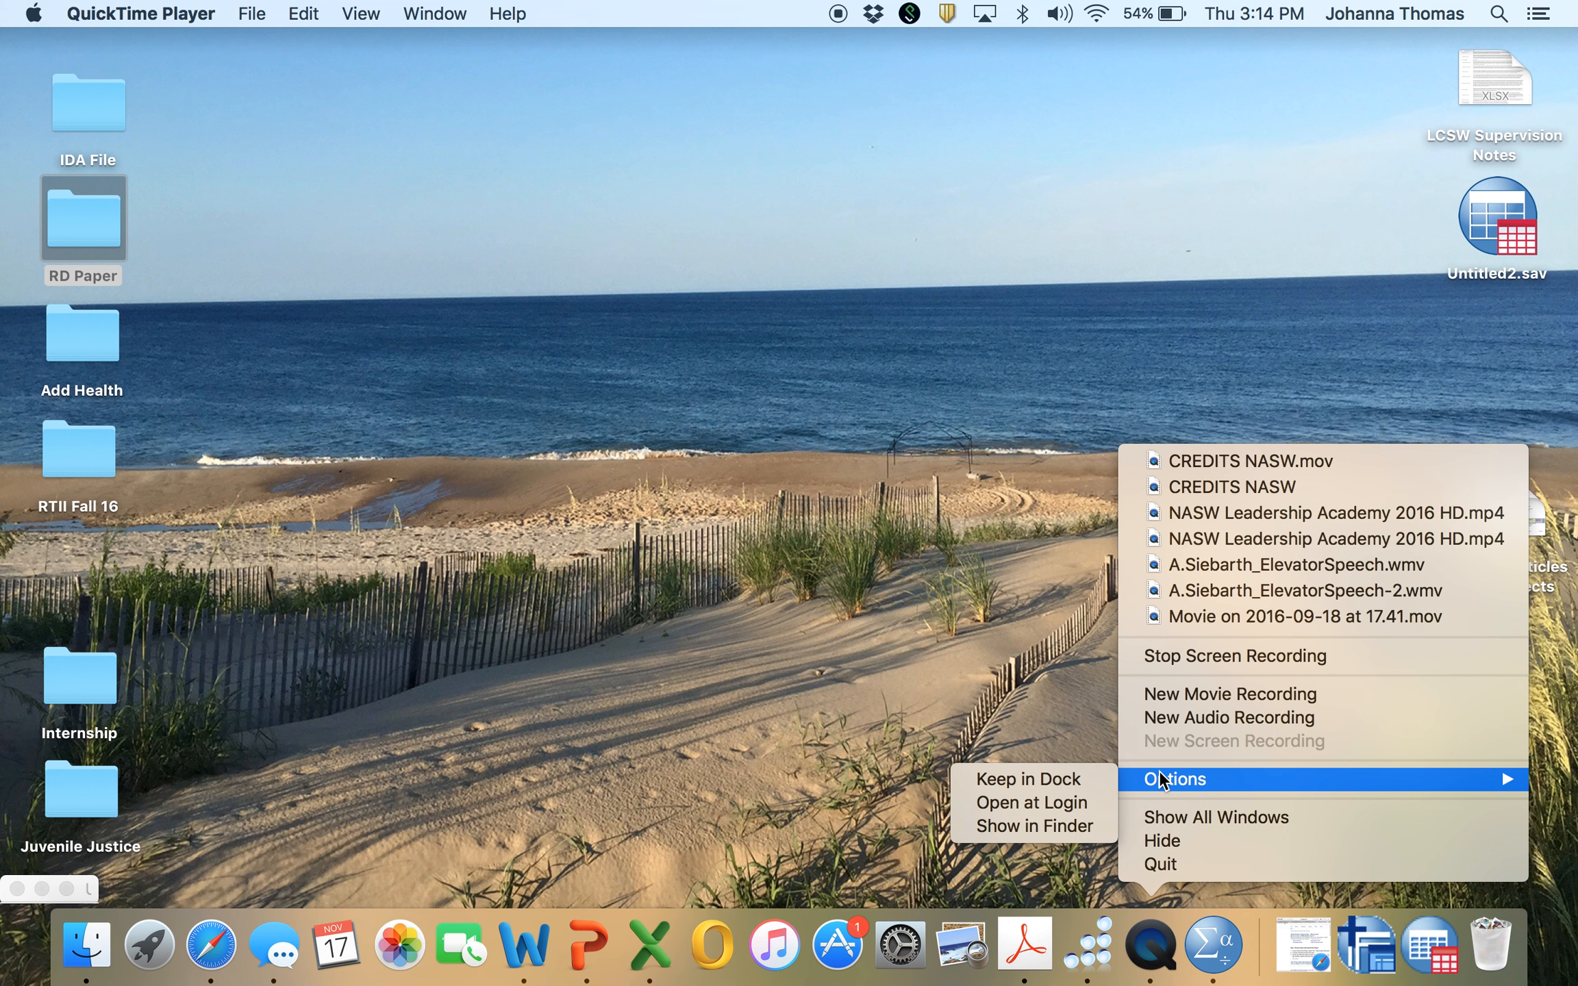